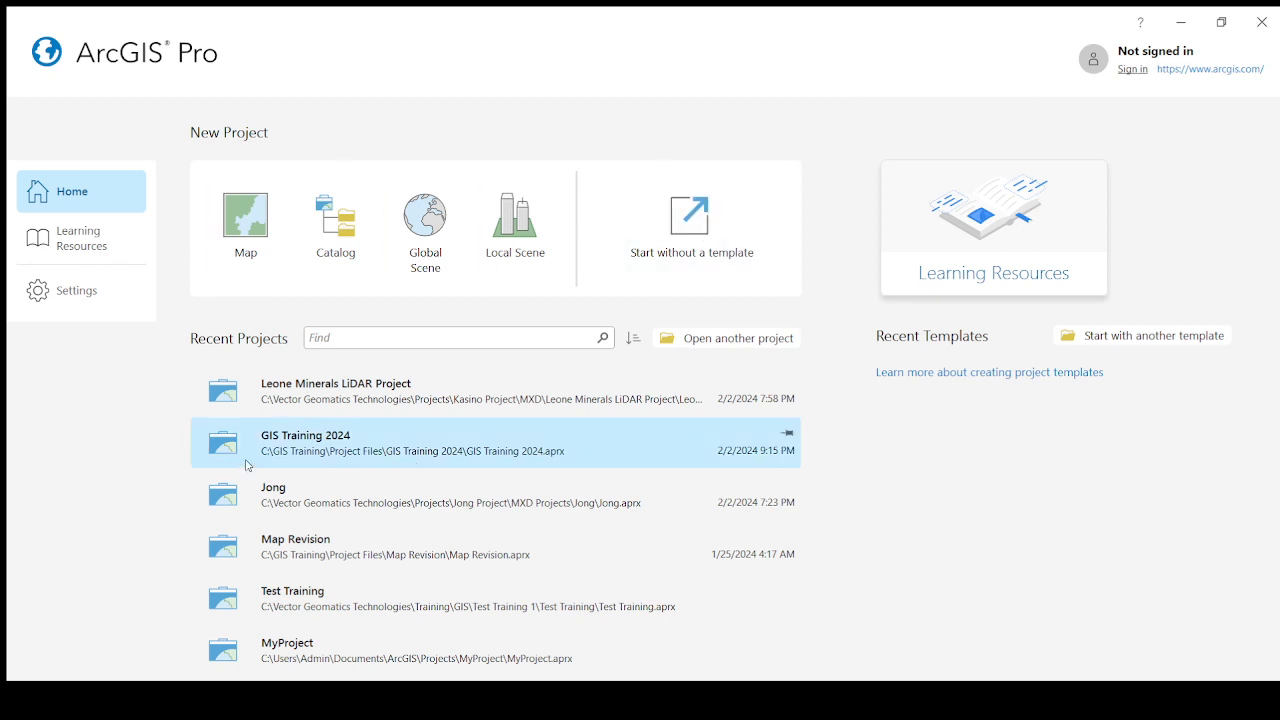
Open the GIS Training 2024 project and examine Layout2's map, legend and title block by zooming and panning the page.
{"action": "left_click", "coordinate": [319, 449]}
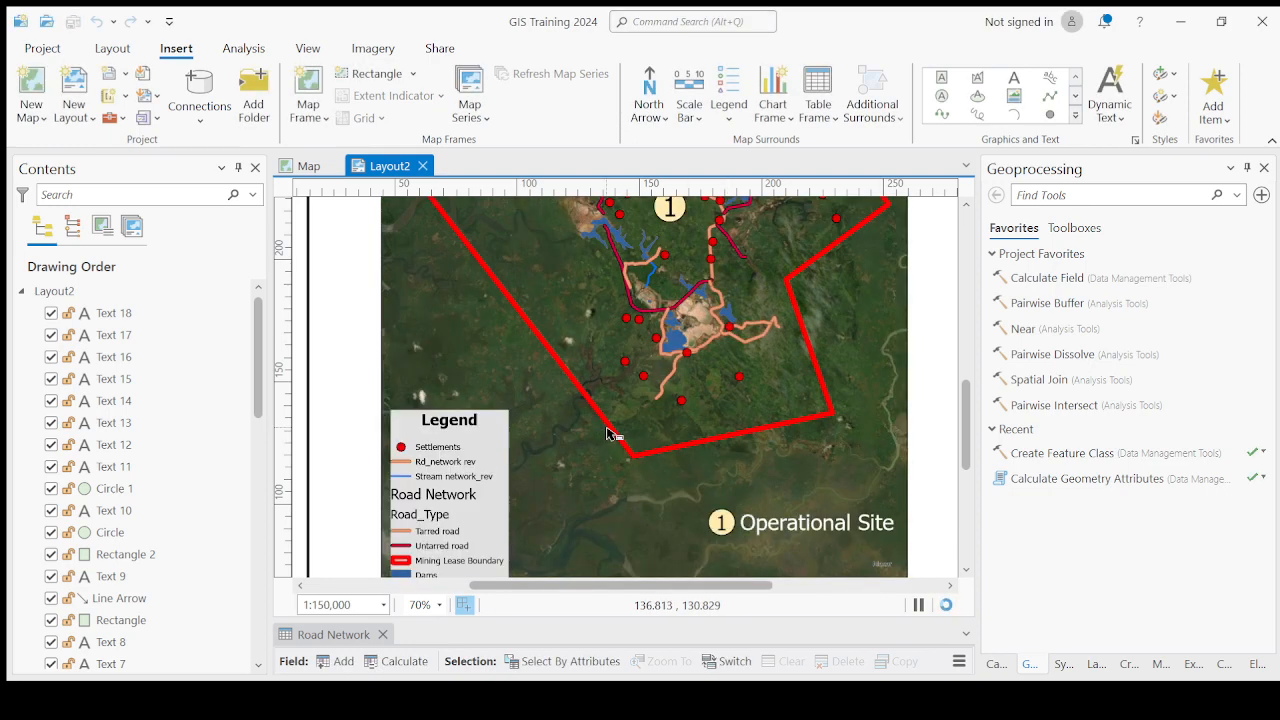
{"action": "scroll", "coordinate": [607, 433], "scroll_direction": "down", "scroll_amount": 2}
{"action": "scroll", "coordinate": [607, 433], "scroll_direction": "down", "scroll_amount": 2}
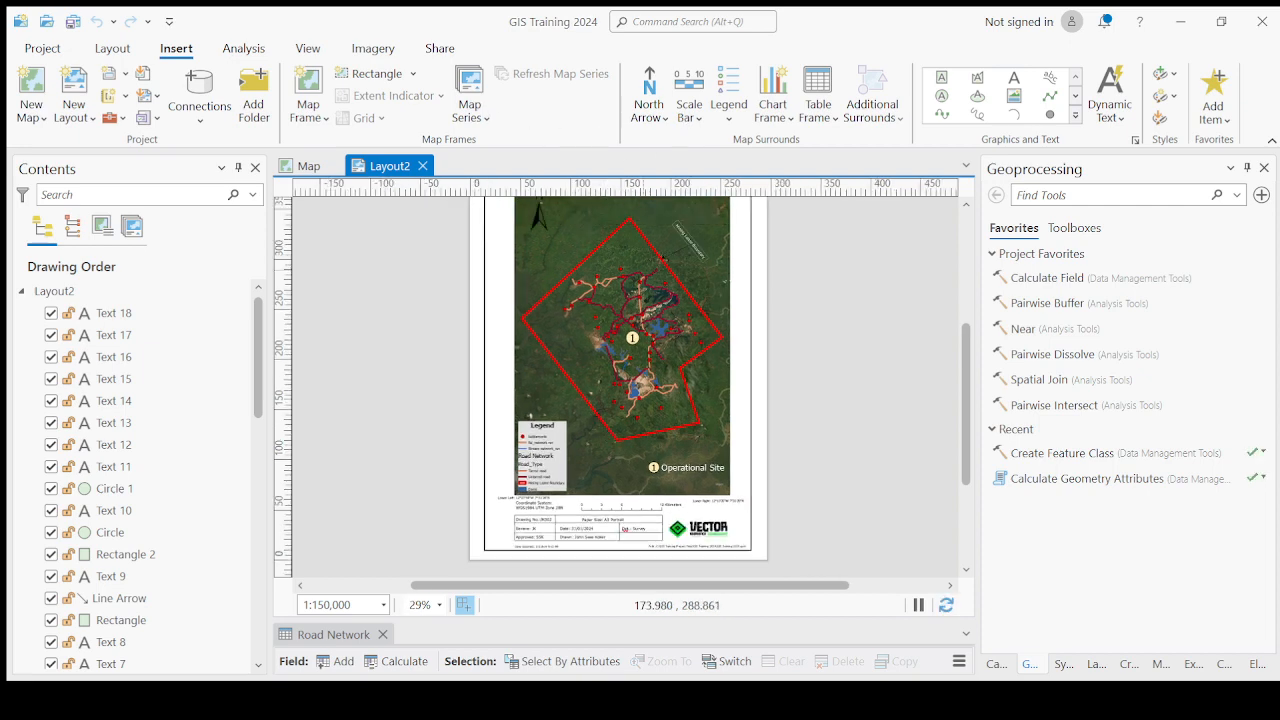
{"action": "scroll", "coordinate": [690, 280], "scroll_direction": "down", "scroll_amount": 2}
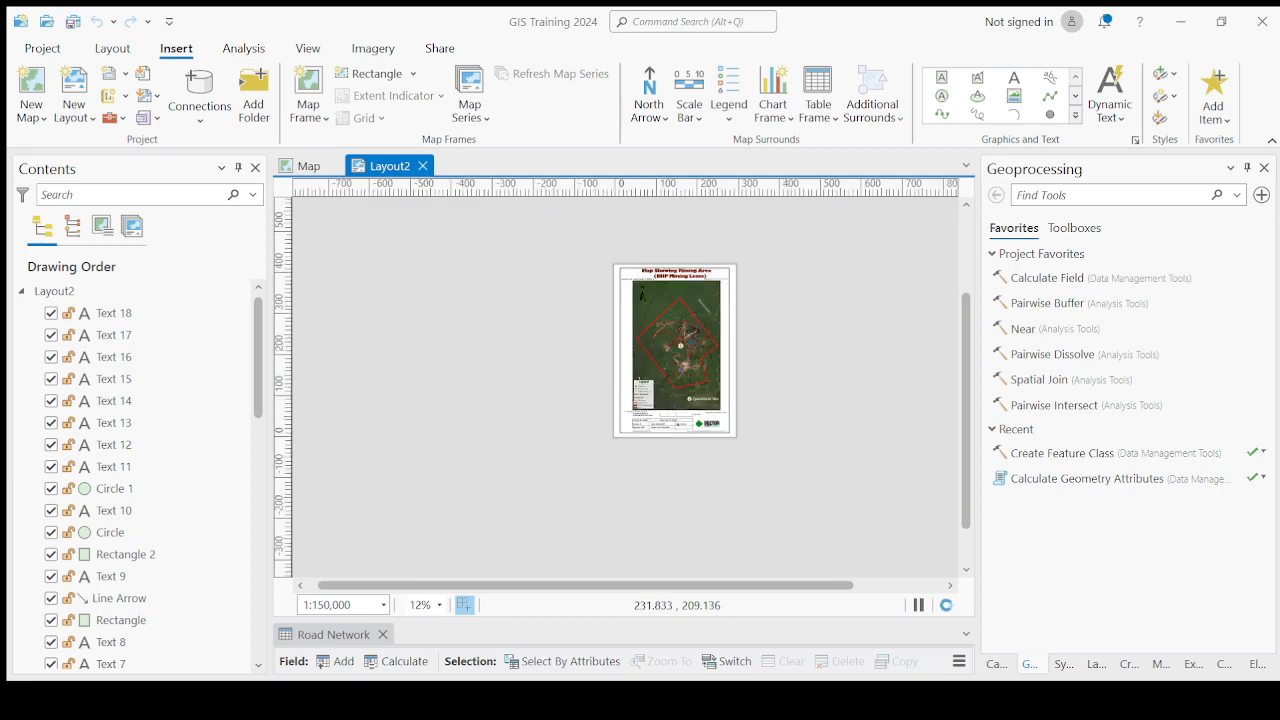
{"action": "scroll", "coordinate": [671, 311], "scroll_direction": "up", "scroll_amount": 2}
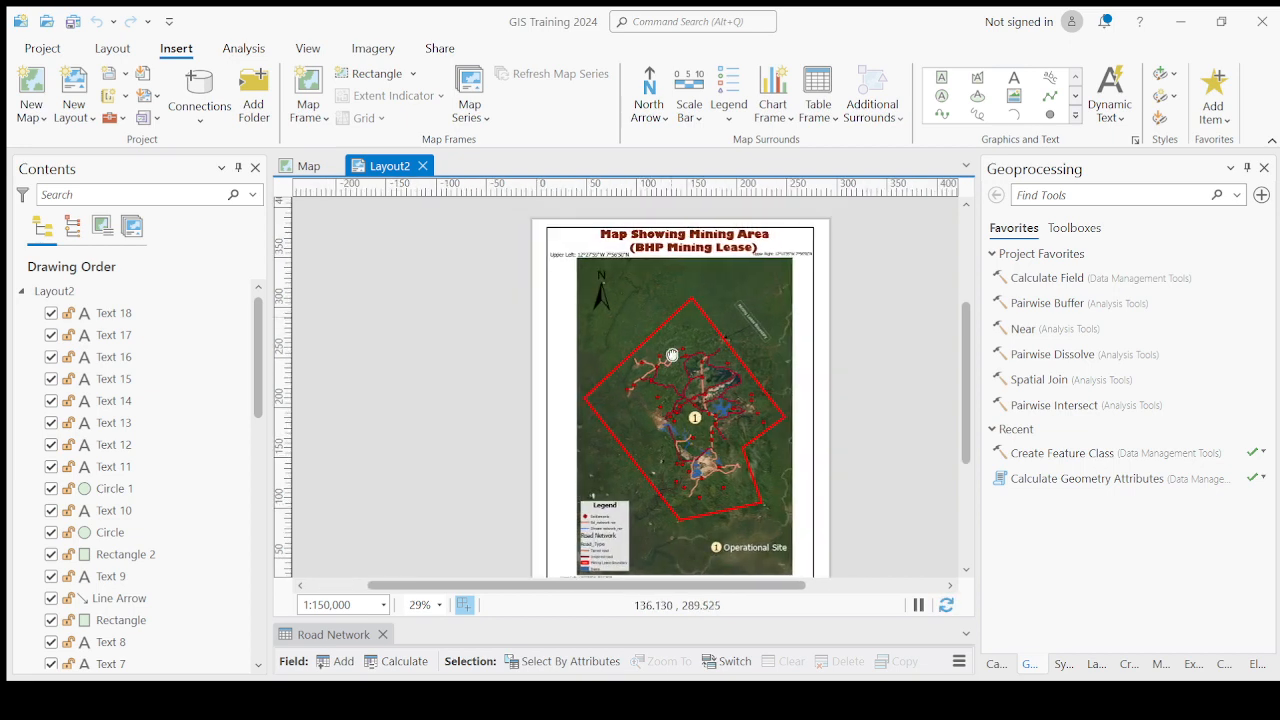
{"action": "scroll", "coordinate": [668, 232], "scroll_direction": "up", "scroll_amount": 2}
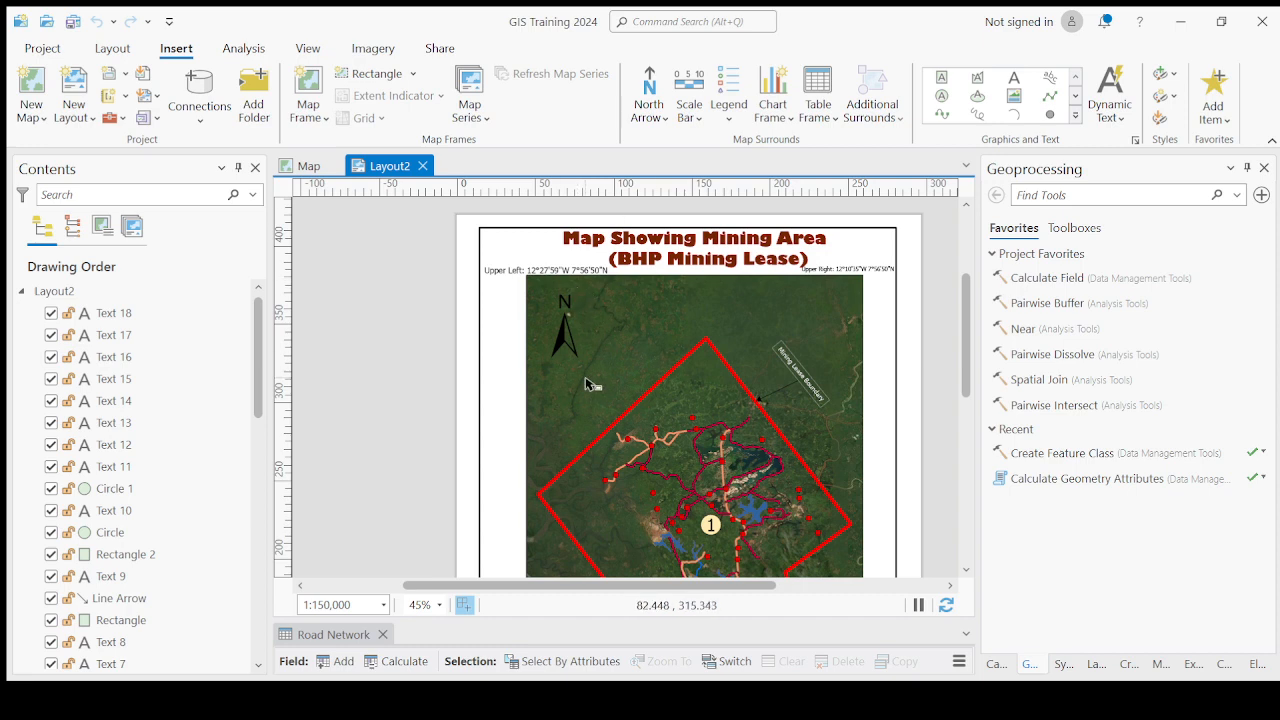
{"action": "scroll", "coordinate": [595, 388], "scroll_direction": "down", "scroll_amount": 2}
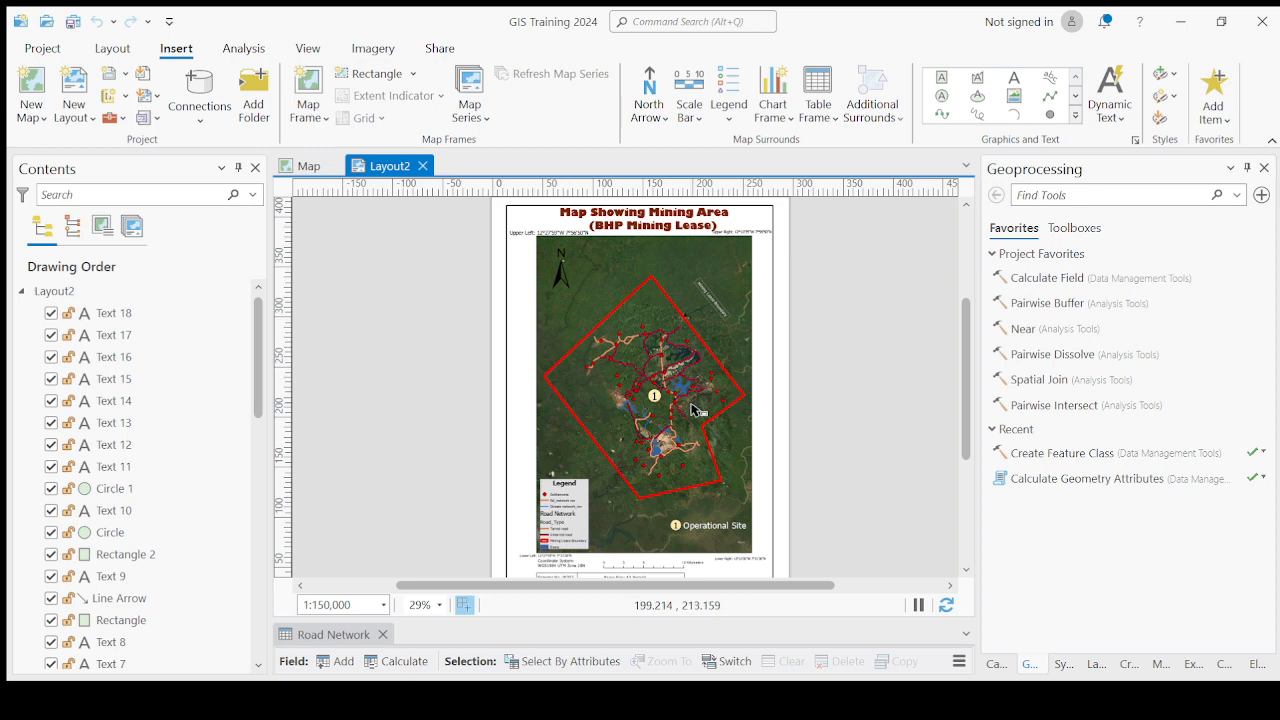
{"action": "scroll", "coordinate": [695, 395], "scroll_direction": "down", "scroll_amount": 2}
{"action": "scroll", "coordinate": [659, 484], "scroll_direction": "down", "scroll_amount": 2}
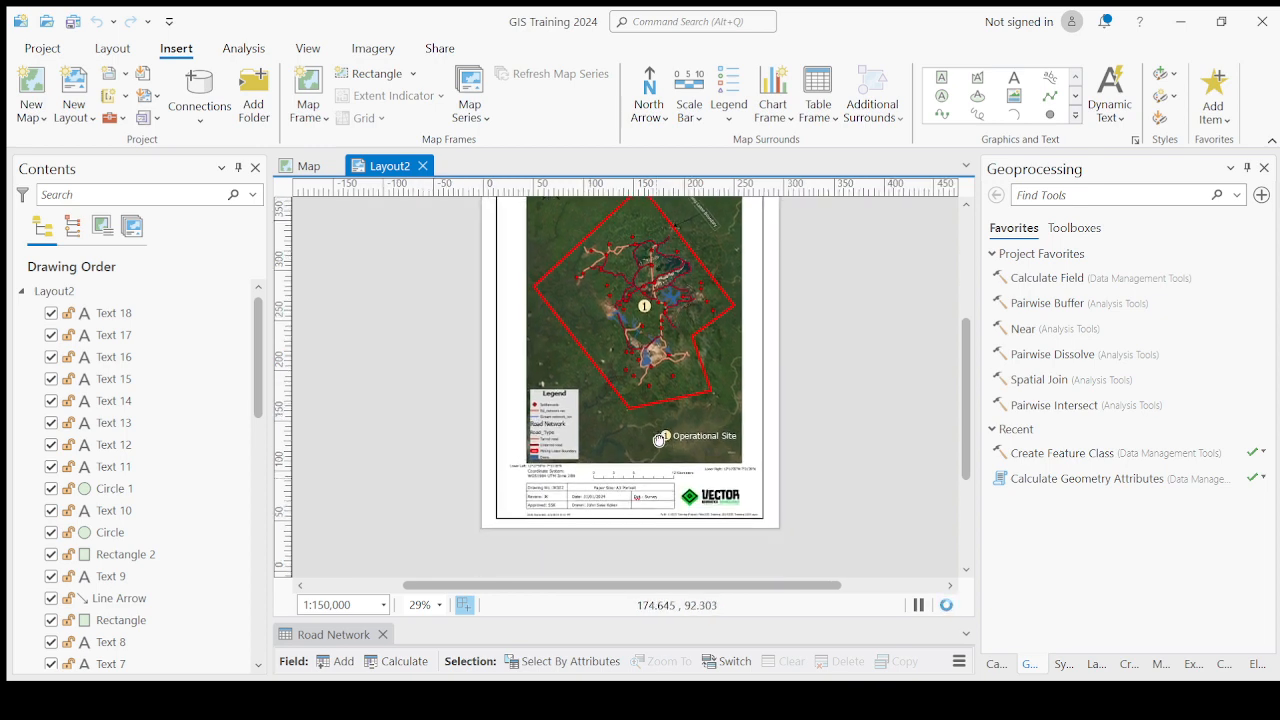
{"action": "scroll", "coordinate": [590, 525], "scroll_direction": "up", "scroll_amount": 3}
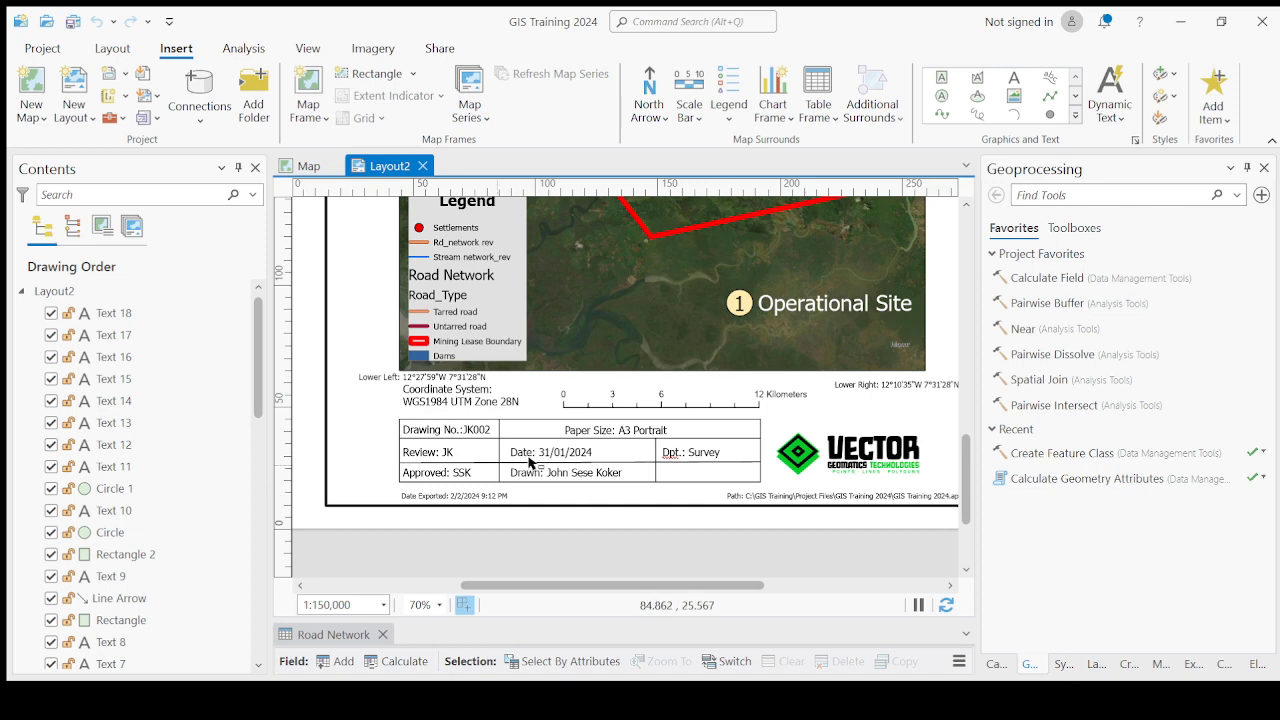
{"action": "scroll", "coordinate": [563, 474], "scroll_direction": "down", "scroll_amount": 2}
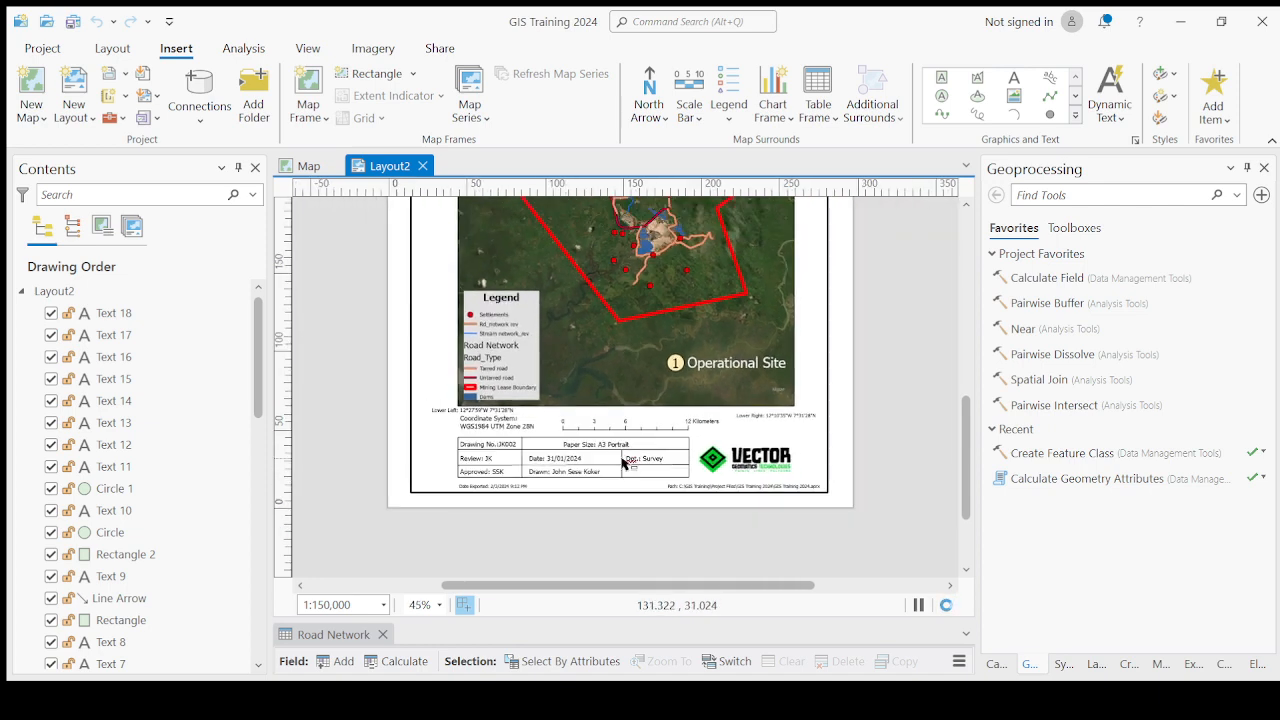
{"action": "scroll", "coordinate": [770, 458], "scroll_direction": "up", "scroll_amount": 2}
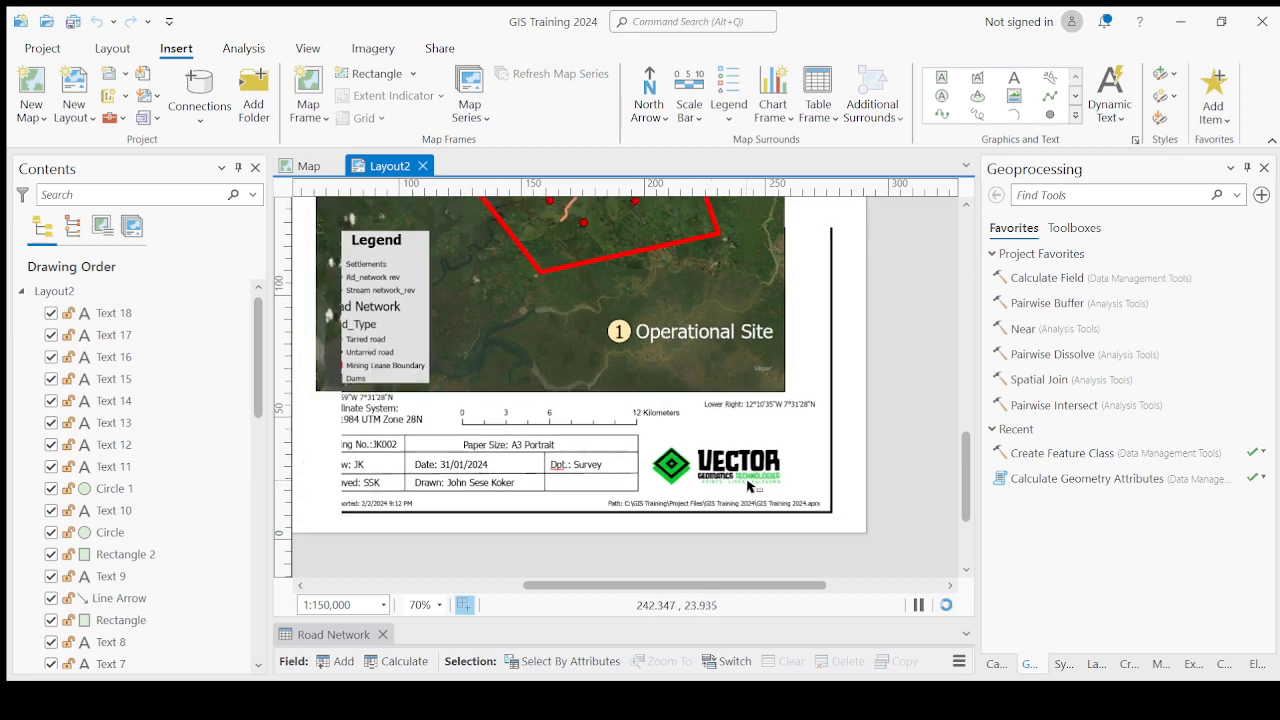
{"action": "scroll", "coordinate": [748, 480], "scroll_direction": "down", "scroll_amount": 3}
{"action": "left_click_drag", "start_coordinate": [637, 363], "coordinate": [643, 436]}
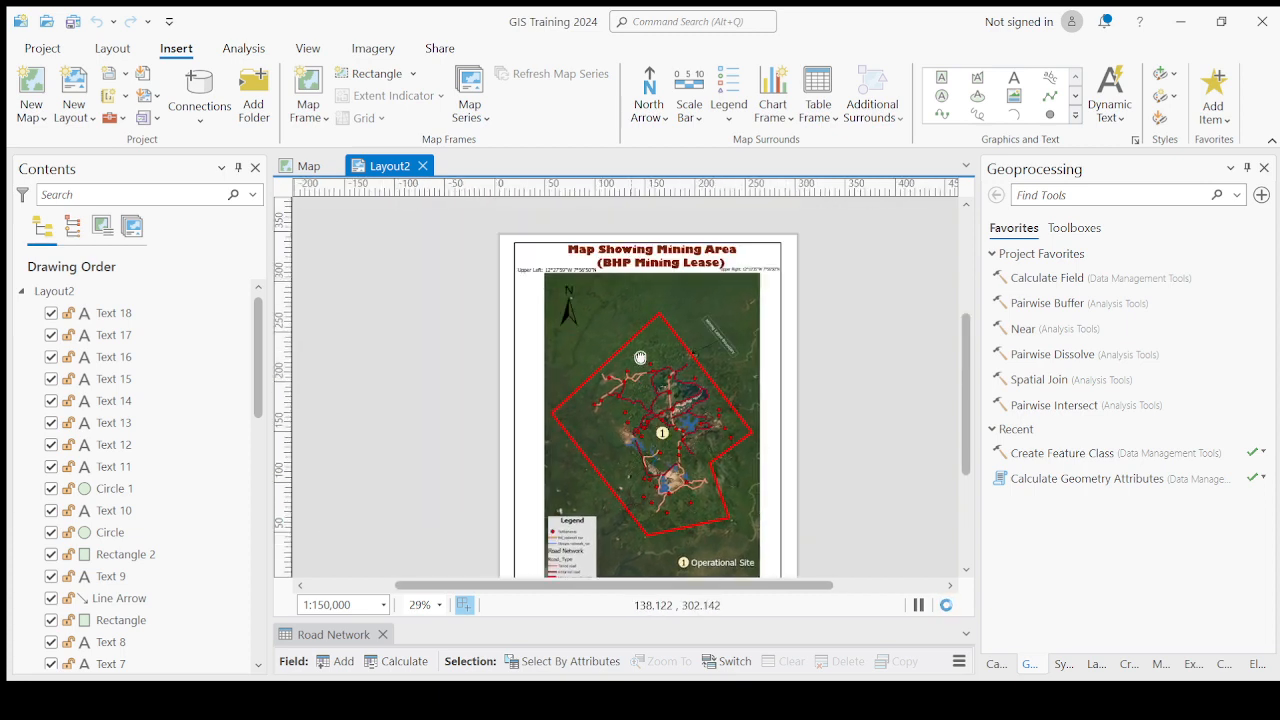
{"action": "left_click_drag", "start_coordinate": [568, 383], "coordinate": [555, 238]}
{"action": "scroll", "coordinate": [665, 490], "scroll_direction": "up", "scroll_amount": 2}
{"action": "scroll", "coordinate": [665, 490], "scroll_direction": "up", "scroll_amount": 3}
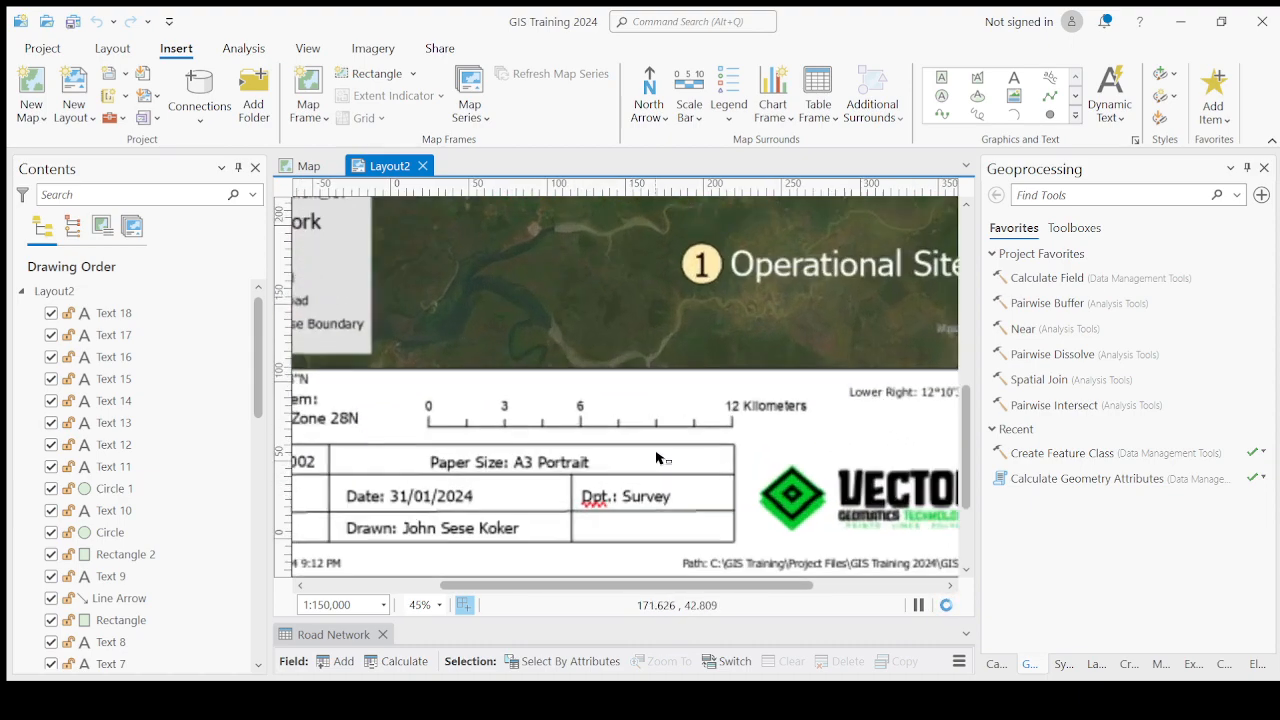
{"action": "scroll", "coordinate": [697, 430], "scroll_direction": "down", "scroll_amount": 2}
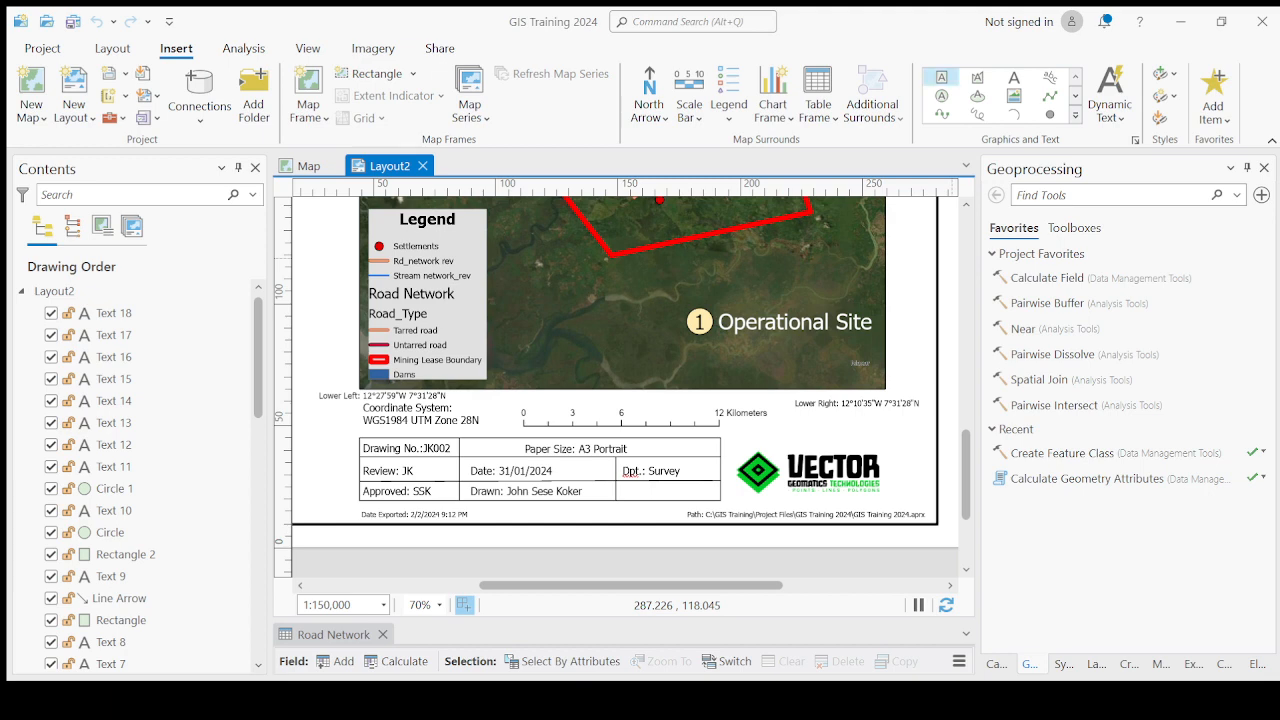
{"action": "left_click", "coordinate": [1103, 120]}
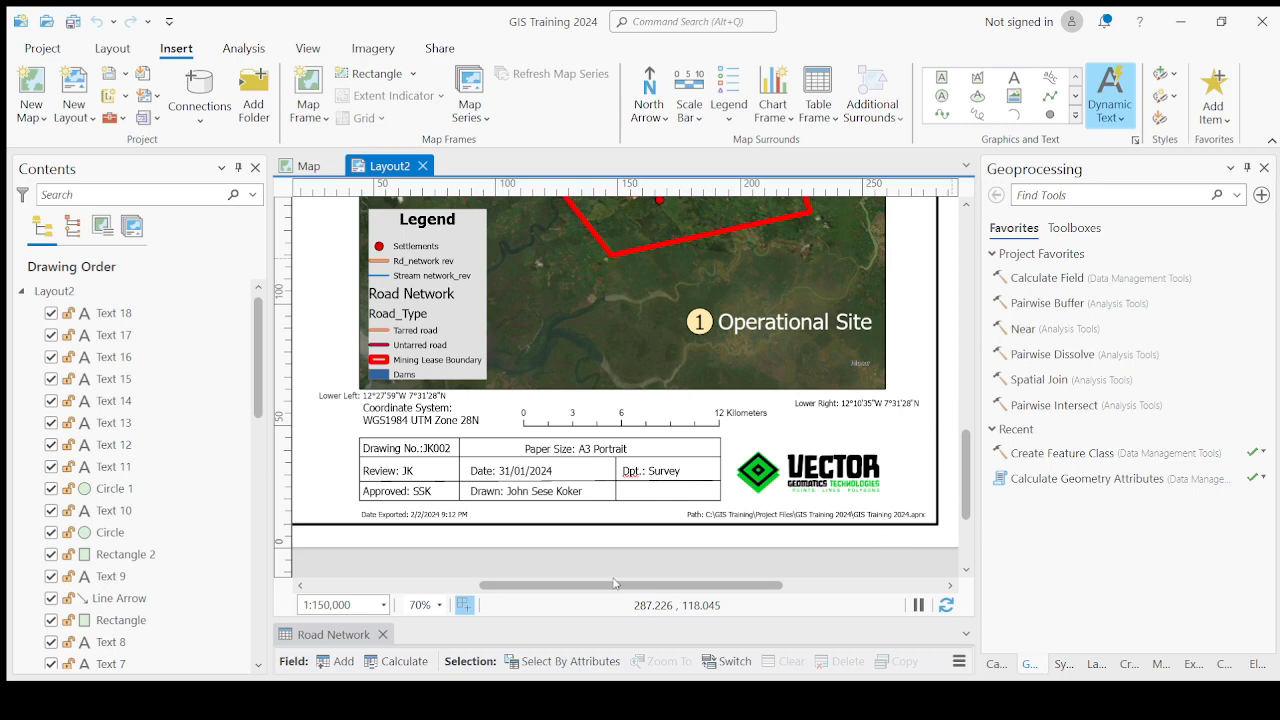
{"action": "scroll", "coordinate": [650, 530], "scroll_direction": "down", "scroll_amount": 5}
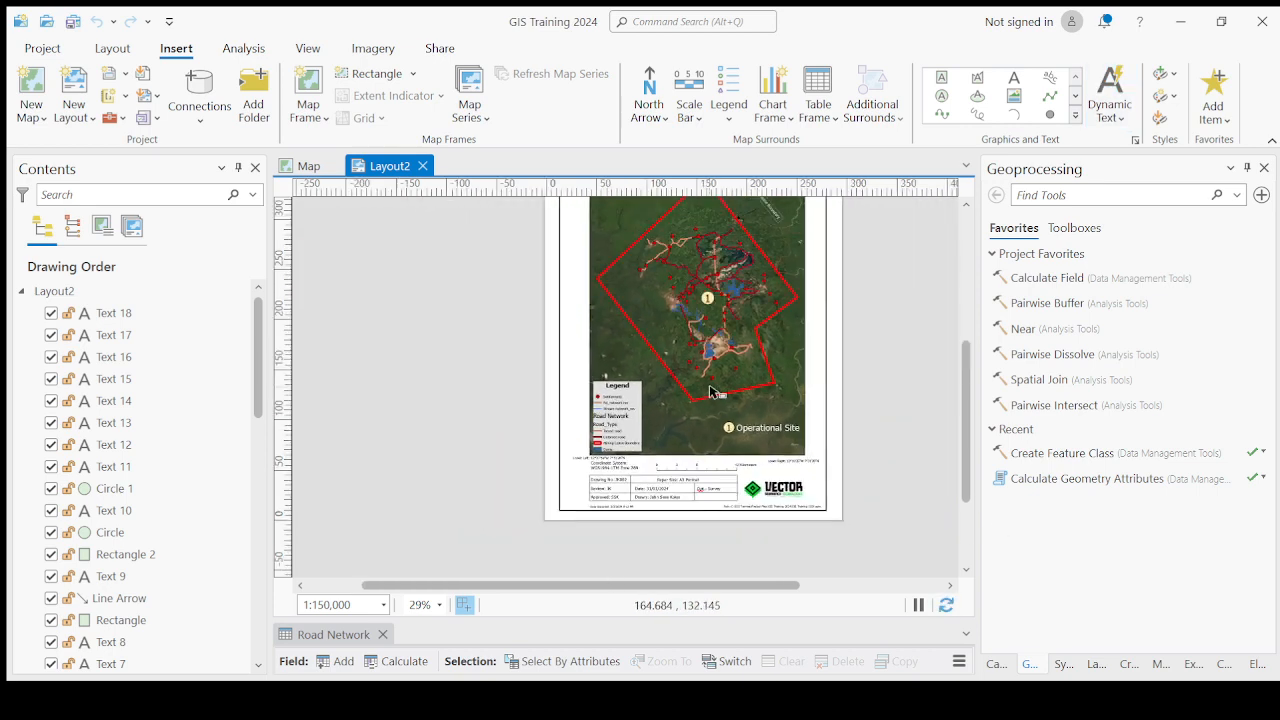
{"action": "left_click_drag", "start_coordinate": [685, 382], "coordinate": [691, 427]}
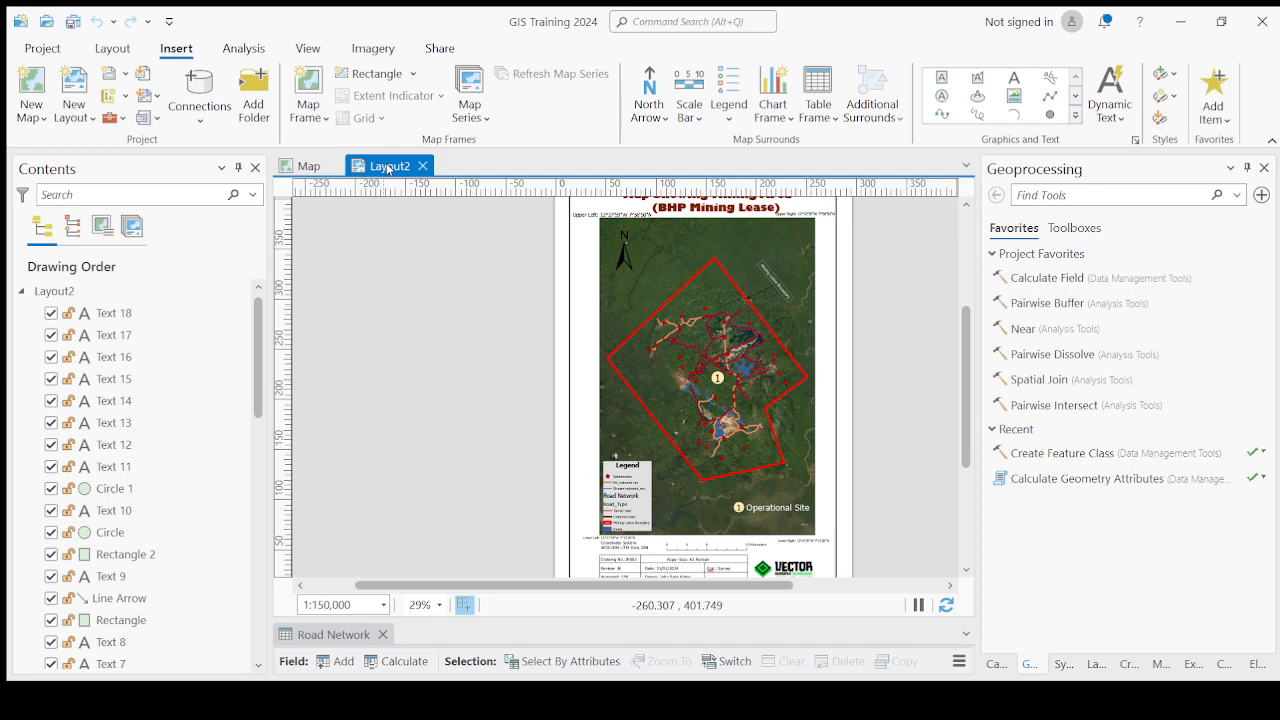
Switch to the map view and examine the road network, settlements and dams inside the mining lease boundary.
{"action": "left_click", "coordinate": [308, 166]}
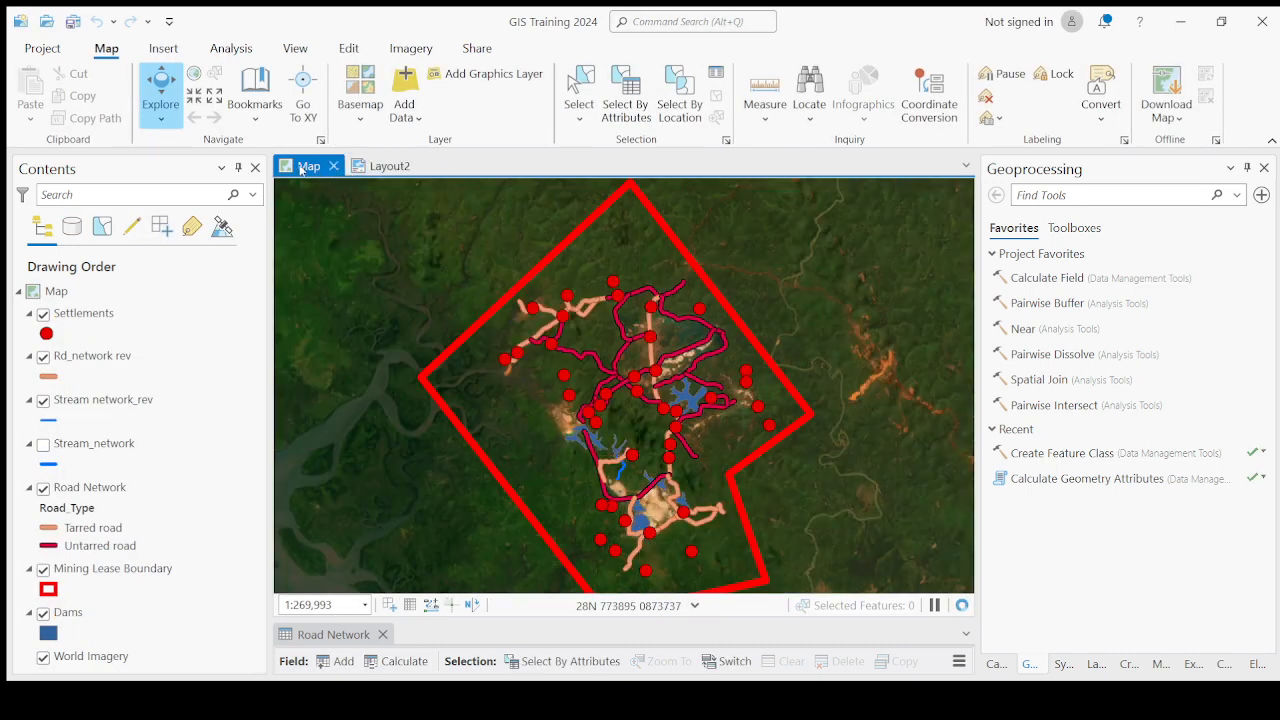
{"action": "scroll", "coordinate": [633, 426], "scroll_direction": "up", "scroll_amount": 2}
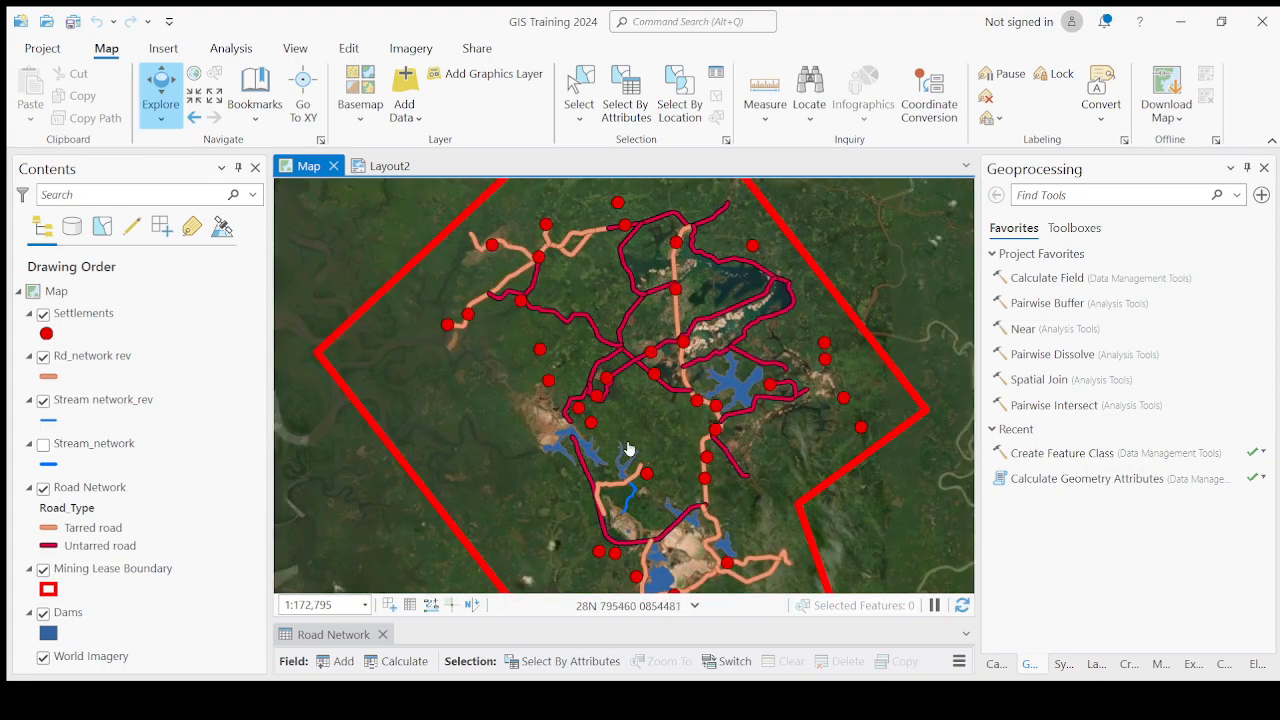
{"action": "scroll", "coordinate": [683, 434], "scroll_direction": "up", "scroll_amount": 2}
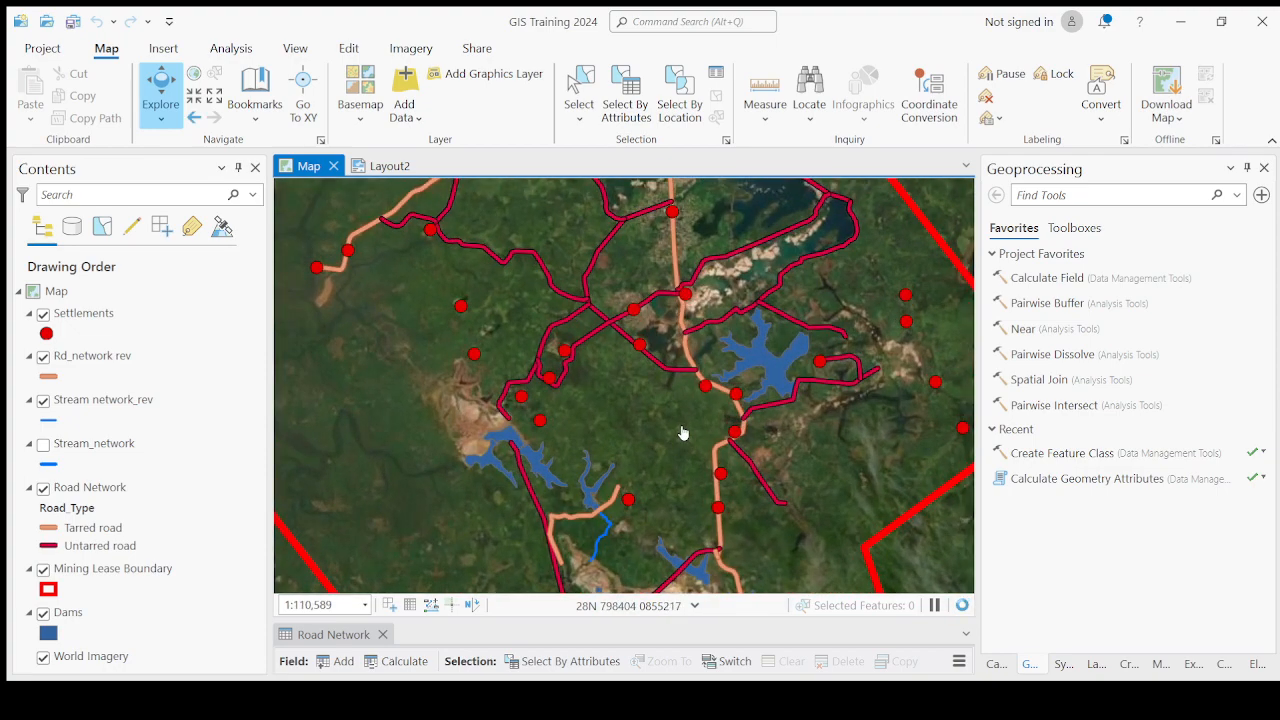
{"action": "scroll", "coordinate": [683, 433], "scroll_direction": "down", "scroll_amount": 2}
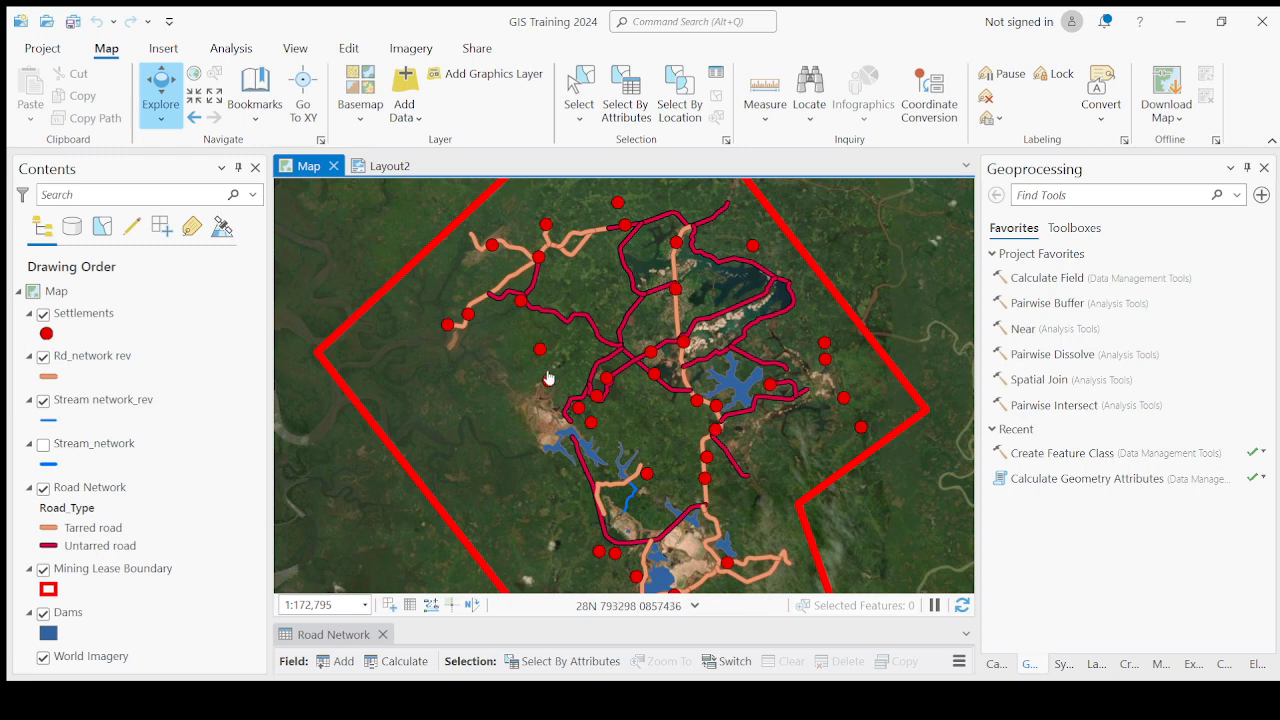
Return to Layout2 and open the Export Layout pane to review its PDF compression and vector resolution settings.
{"action": "left_click", "coordinate": [386, 166]}
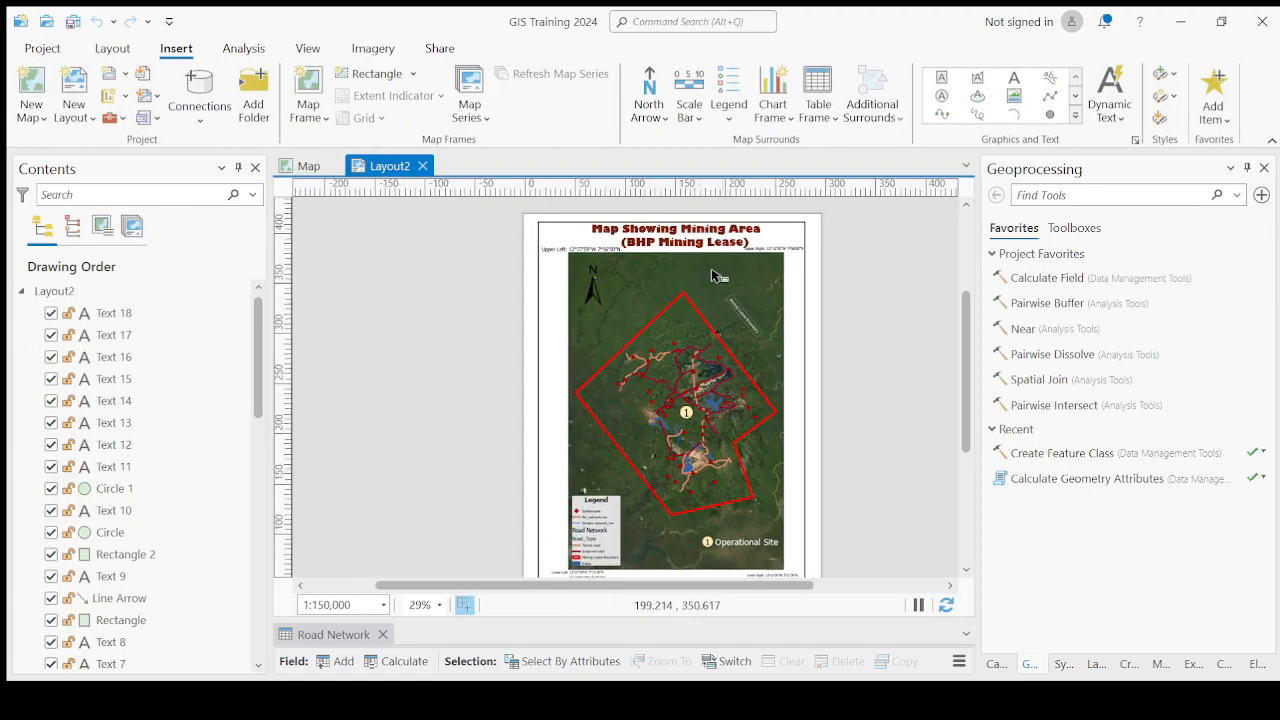
{"action": "left_click_drag", "start_coordinate": [712, 516], "coordinate": [716, 420]}
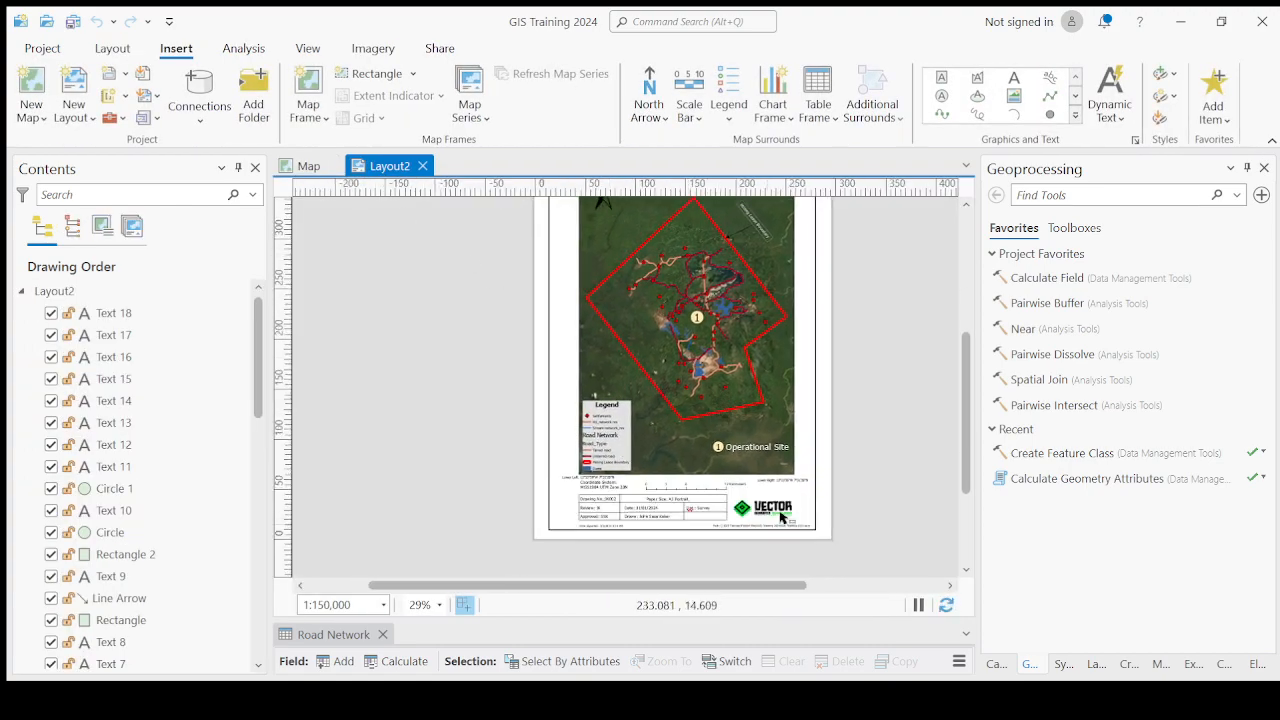
{"action": "scroll", "coordinate": [700, 405], "scroll_direction": "down", "scroll_amount": 2}
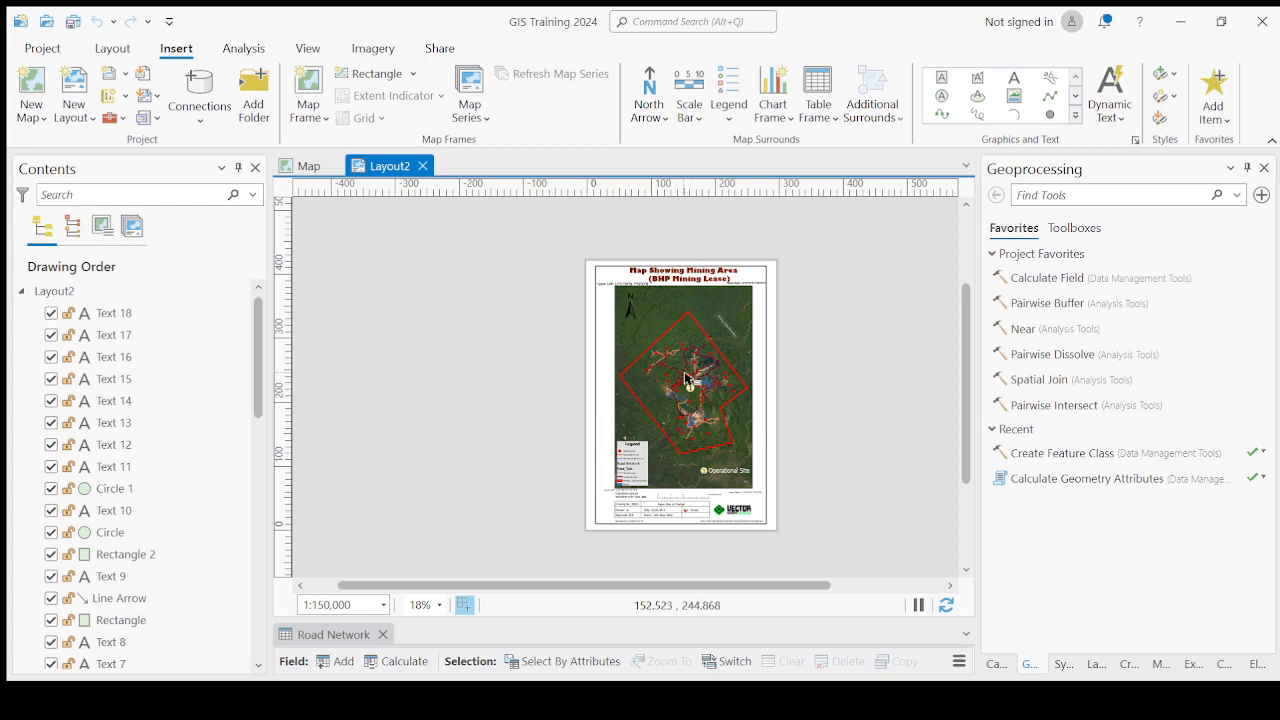
{"action": "left_click", "coordinate": [437, 51]}
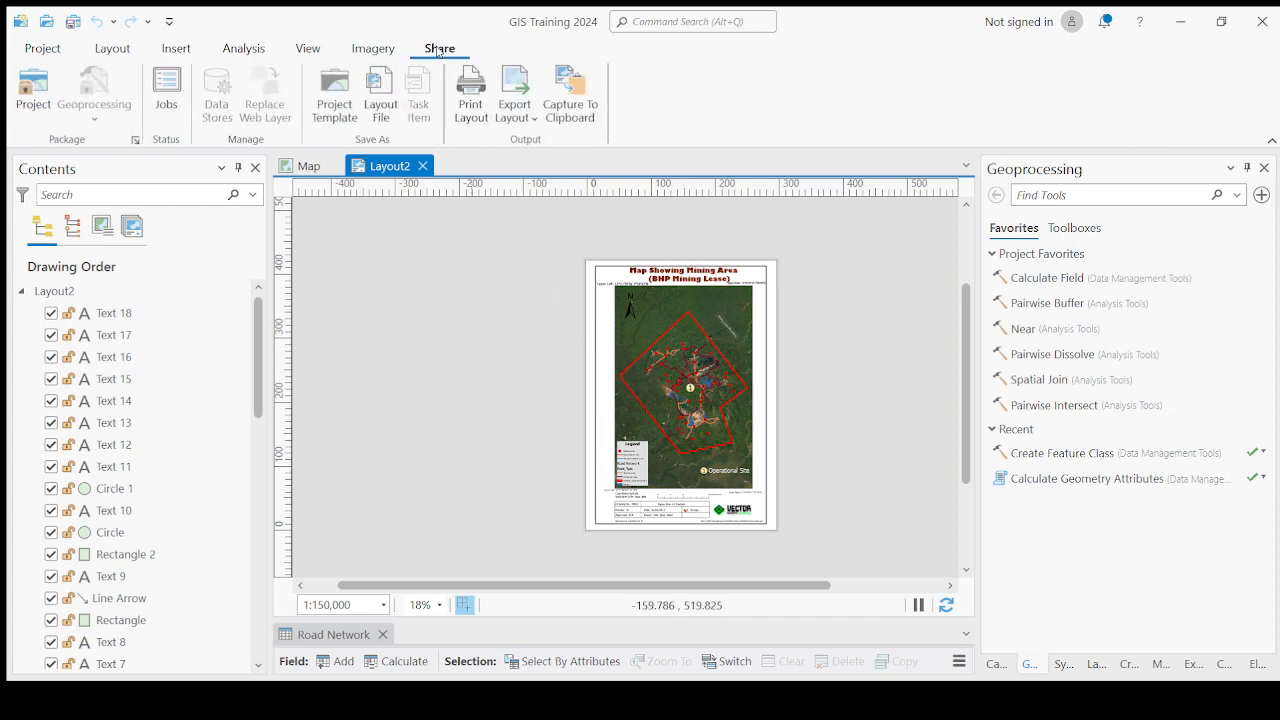
{"action": "left_click", "coordinate": [507, 121]}
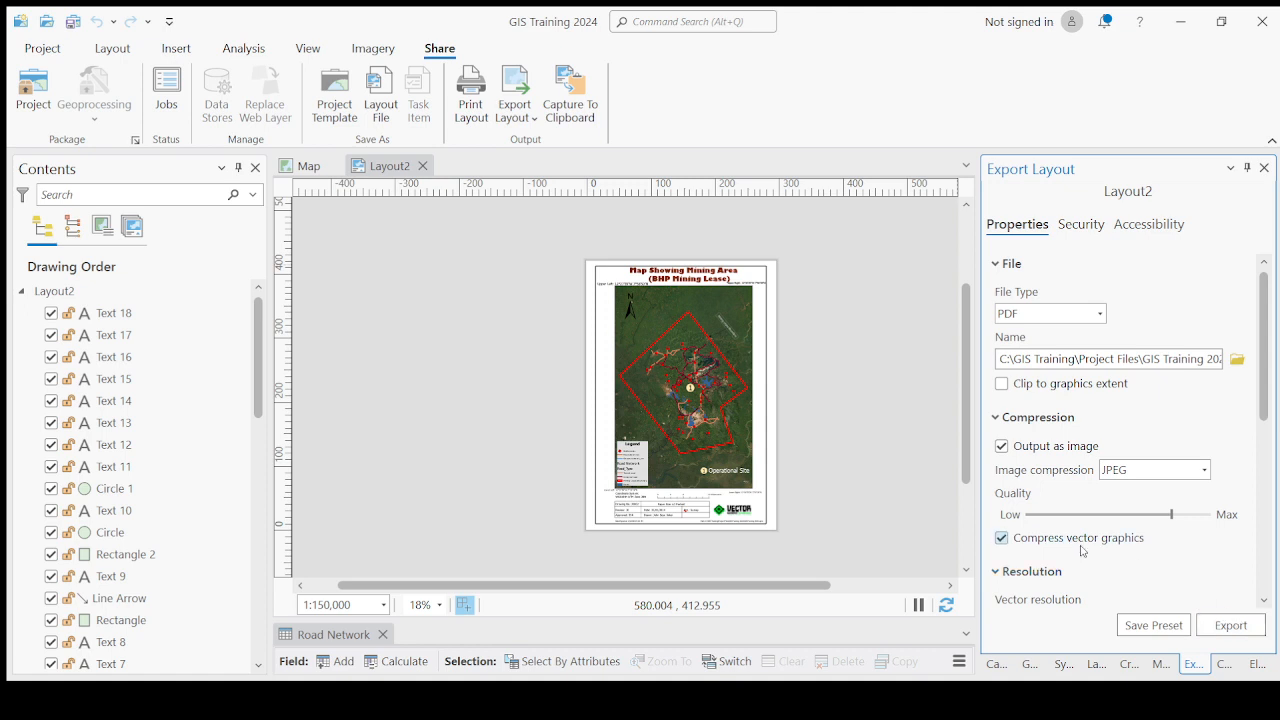
{"action": "scroll", "coordinate": [1136, 489], "scroll_direction": "down", "scroll_amount": 2}
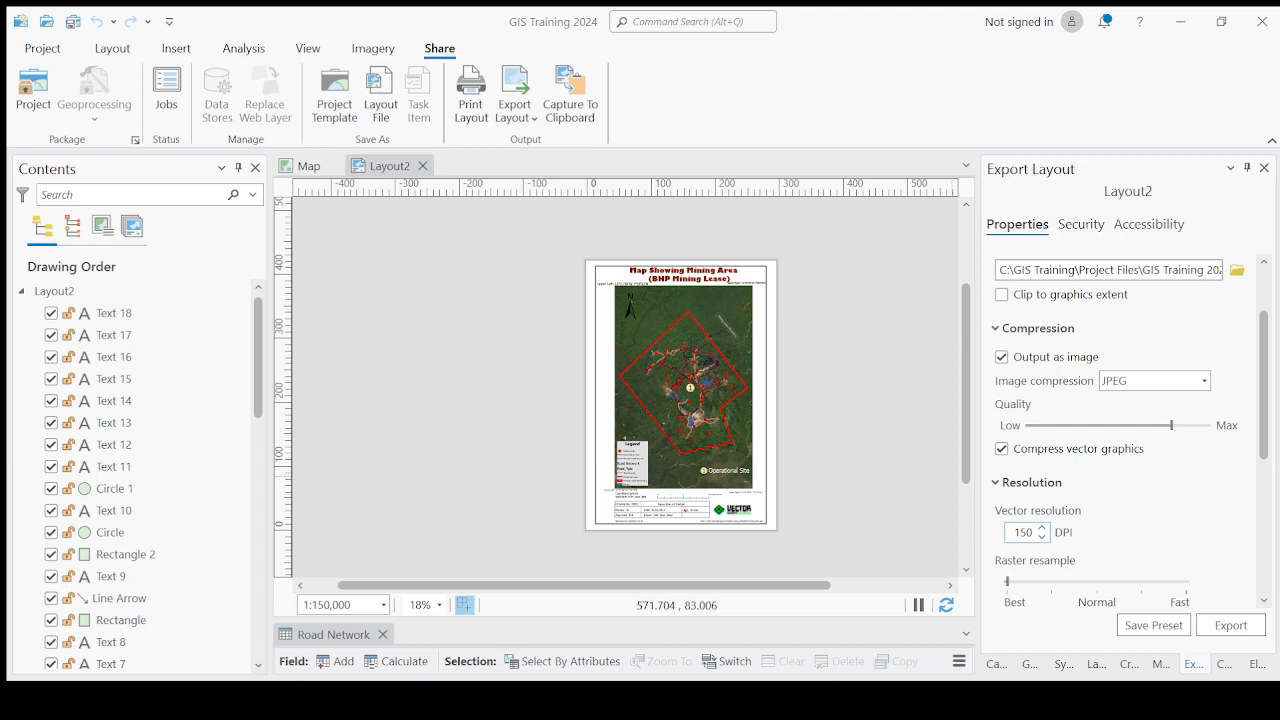
{"action": "double_click", "coordinate": [1022, 532]}
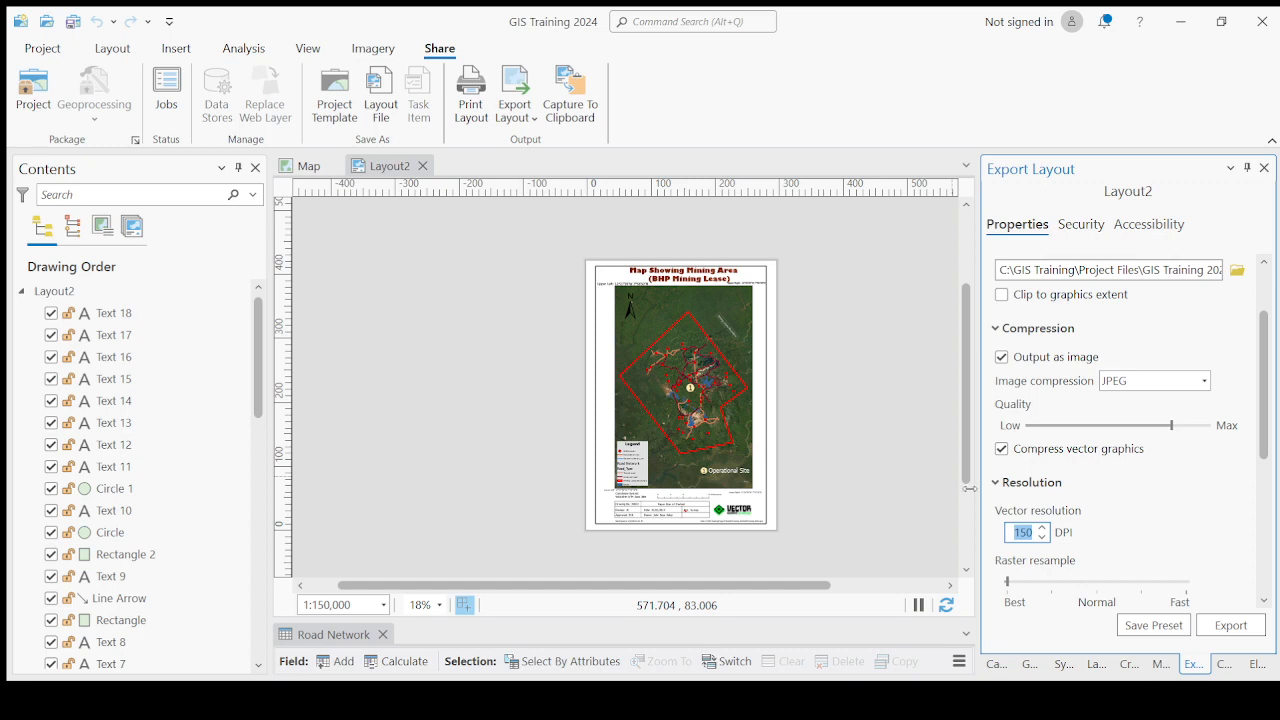
Switch back to the map view and close the Export Map pane.
{"action": "left_click", "coordinate": [304, 167]}
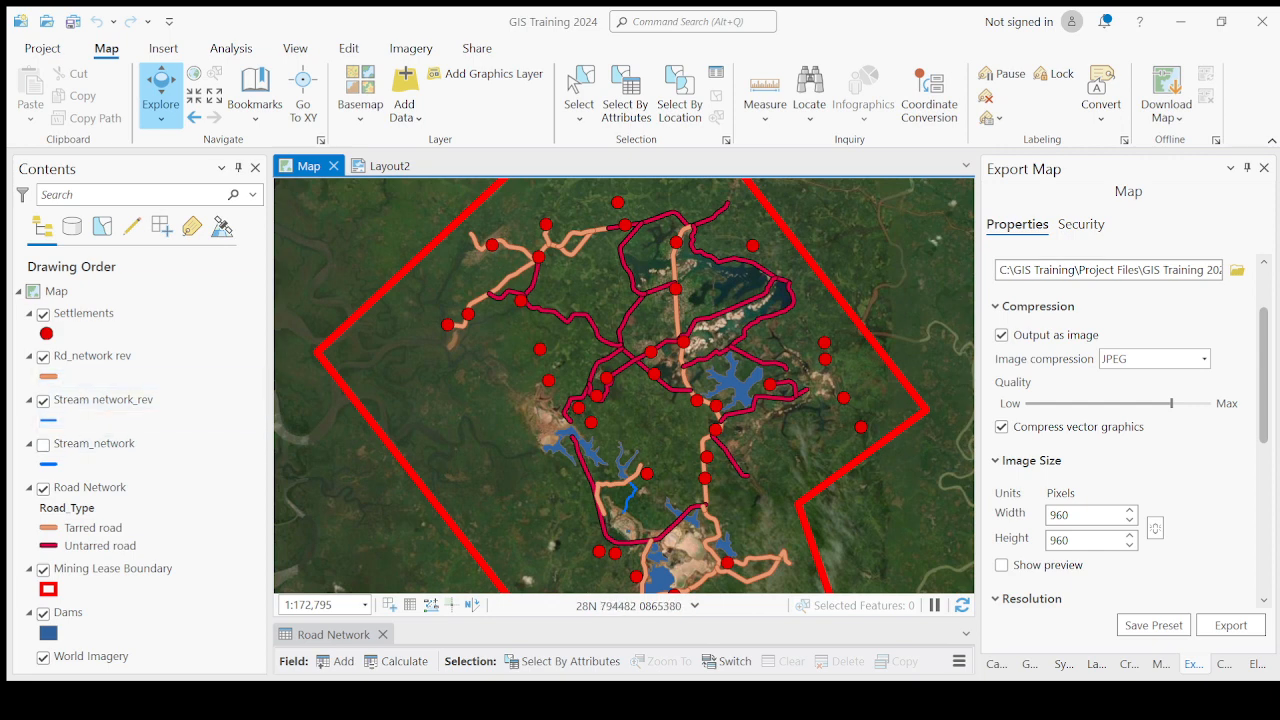
{"action": "left_click", "coordinate": [1264, 168]}
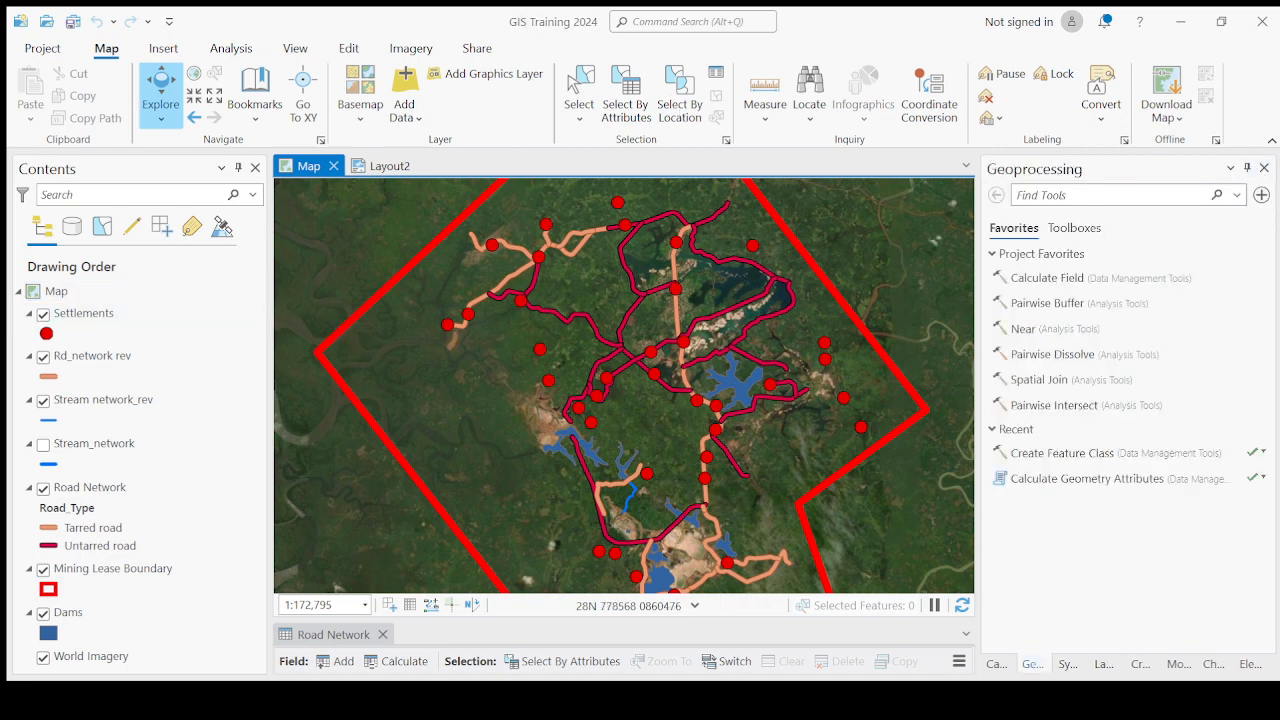
{"action": "left_click", "coordinate": [89, 316]}
Pan and zoom around the map to inspect the roads, settlements and mining pits in detail.
{"action": "left_click_drag", "start_coordinate": [719, 369], "coordinate": [668, 380]}
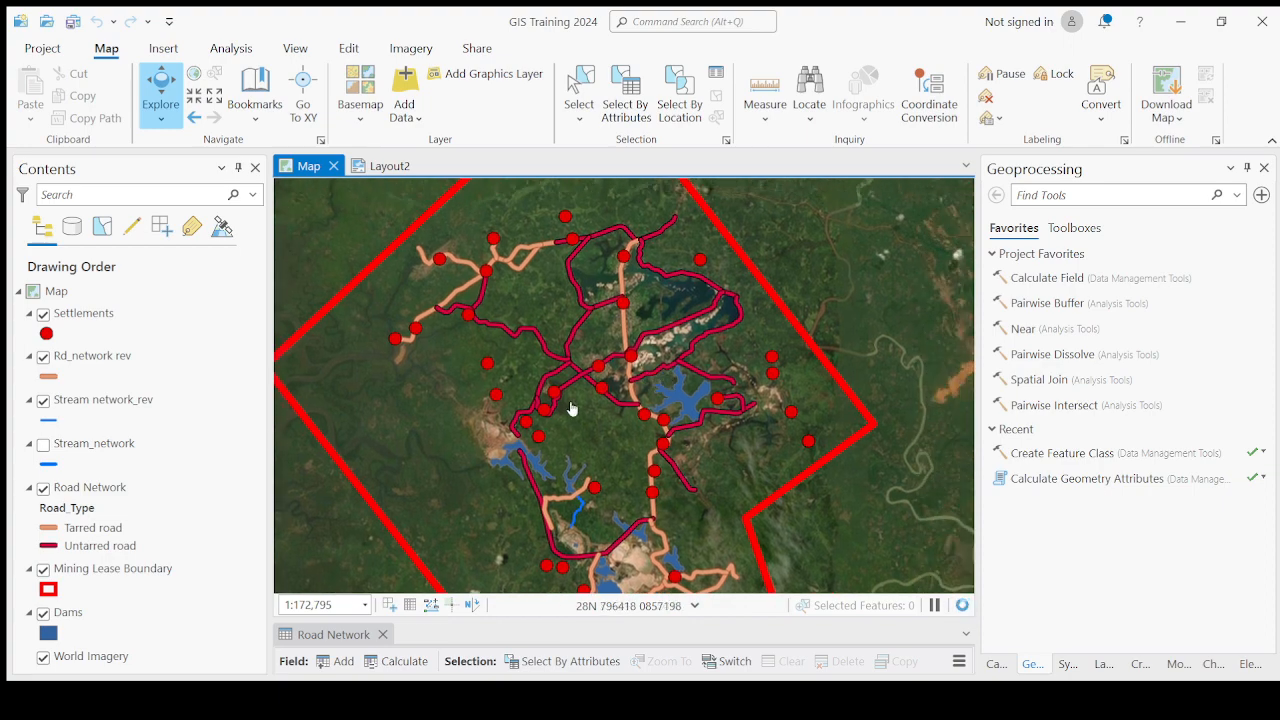
{"action": "left_click_drag", "start_coordinate": [571, 408], "coordinate": [631, 411]}
{"action": "scroll", "coordinate": [488, 418], "scroll_direction": "up", "scroll_amount": 1}
{"action": "scroll", "coordinate": [471, 420], "scroll_direction": "up", "scroll_amount": 4}
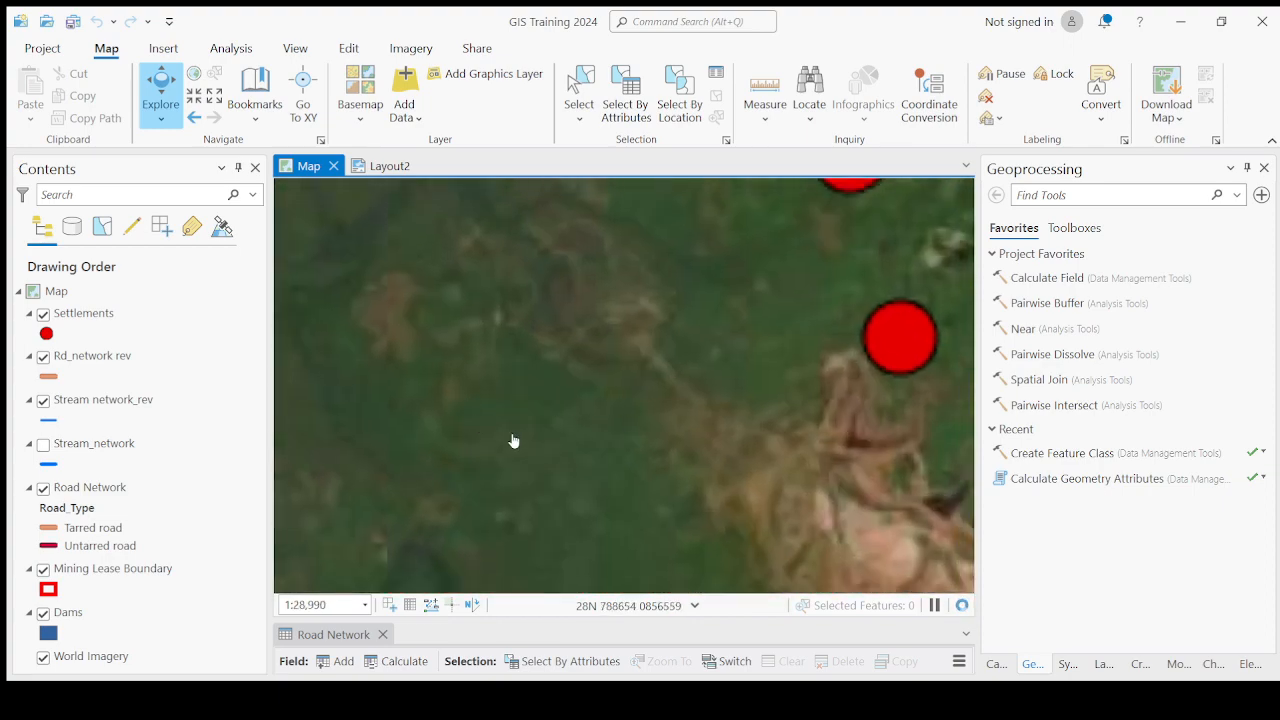
{"action": "scroll", "coordinate": [514, 437], "scroll_direction": "down", "scroll_amount": 2}
{"action": "scroll", "coordinate": [514, 468], "scroll_direction": "down", "scroll_amount": 2}
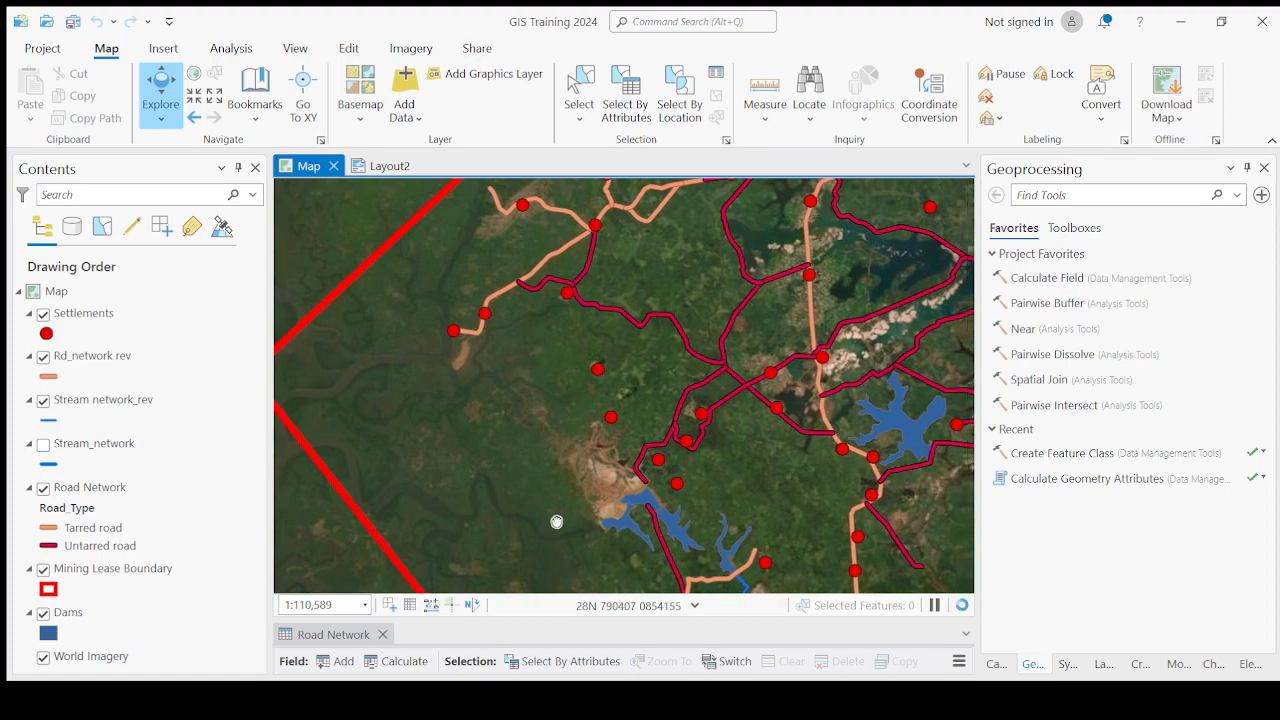
{"action": "scroll", "coordinate": [543, 456], "scroll_direction": "up", "scroll_amount": 2}
{"action": "scroll", "coordinate": [543, 456], "scroll_direction": "down", "scroll_amount": 4}
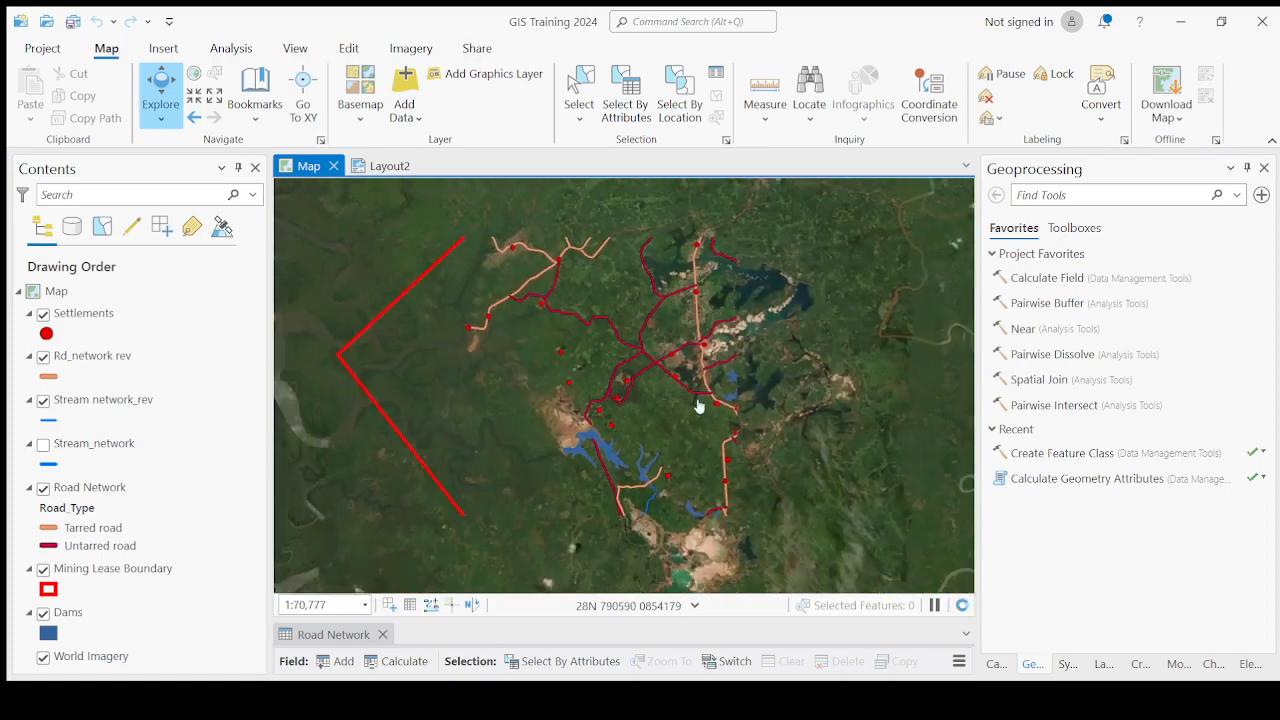
{"action": "left_click_drag", "start_coordinate": [697, 404], "coordinate": [632, 471]}
{"action": "scroll", "coordinate": [674, 391], "scroll_direction": "up", "scroll_amount": 2}
{"action": "scroll", "coordinate": [674, 391], "scroll_direction": "up", "scroll_amount": 6}
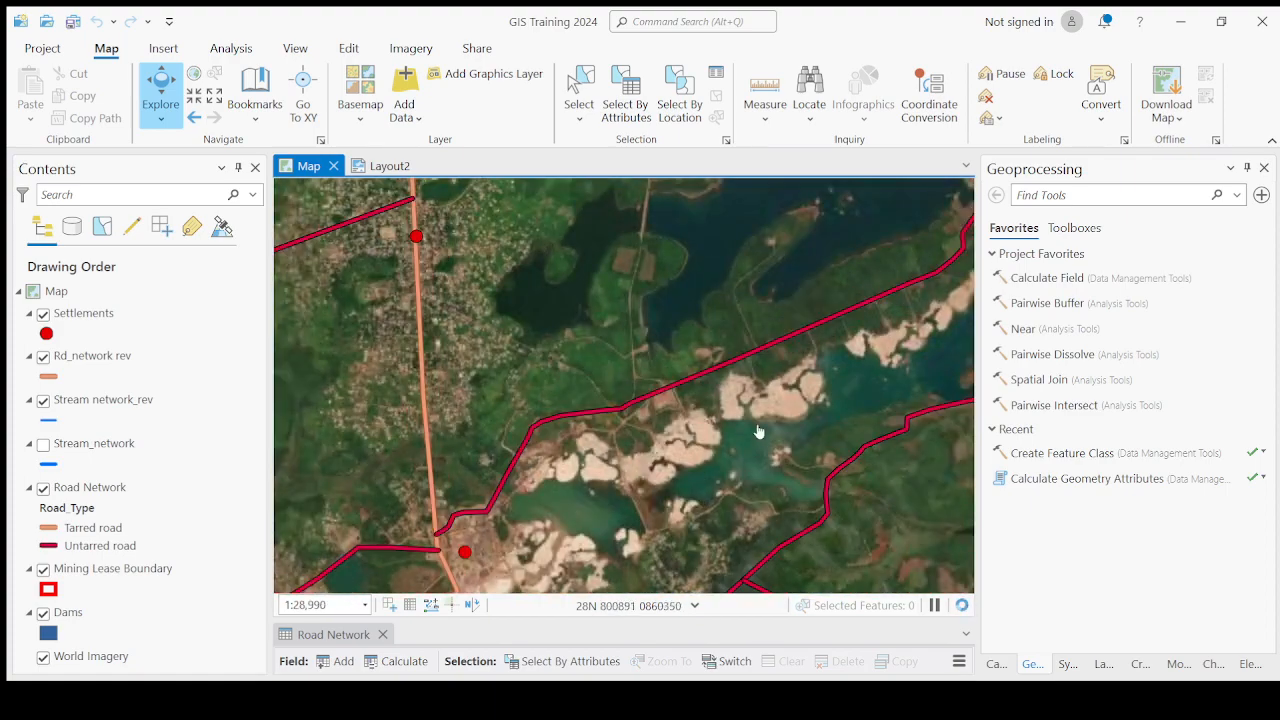
Zoom in closely on the mining pits, lake shoreline and nearby untarred roads on the imagery.
{"action": "left_click_drag", "start_coordinate": [758, 435], "coordinate": [639, 452]}
{"action": "left_click_drag", "start_coordinate": [752, 394], "coordinate": [705, 415]}
{"action": "scroll", "coordinate": [705, 415], "scroll_direction": "up", "scroll_amount": 3}
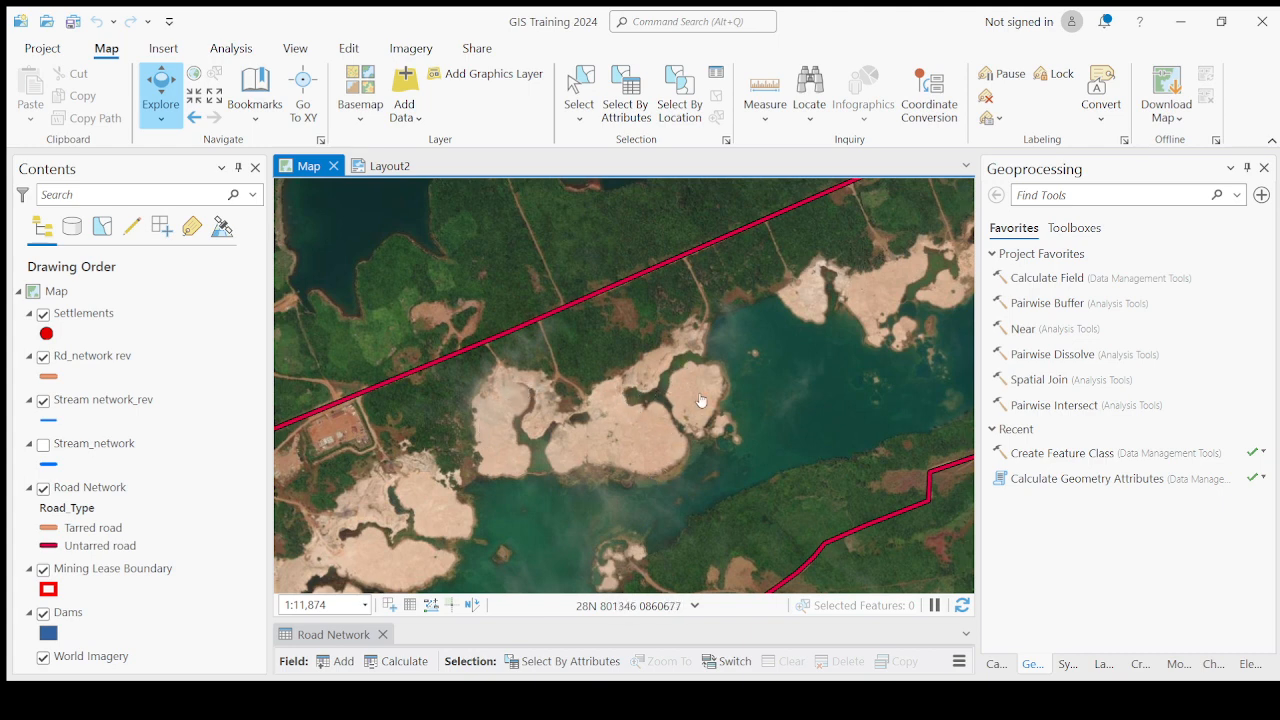
{"action": "scroll", "coordinate": [699, 382], "scroll_direction": "down", "scroll_amount": 2}
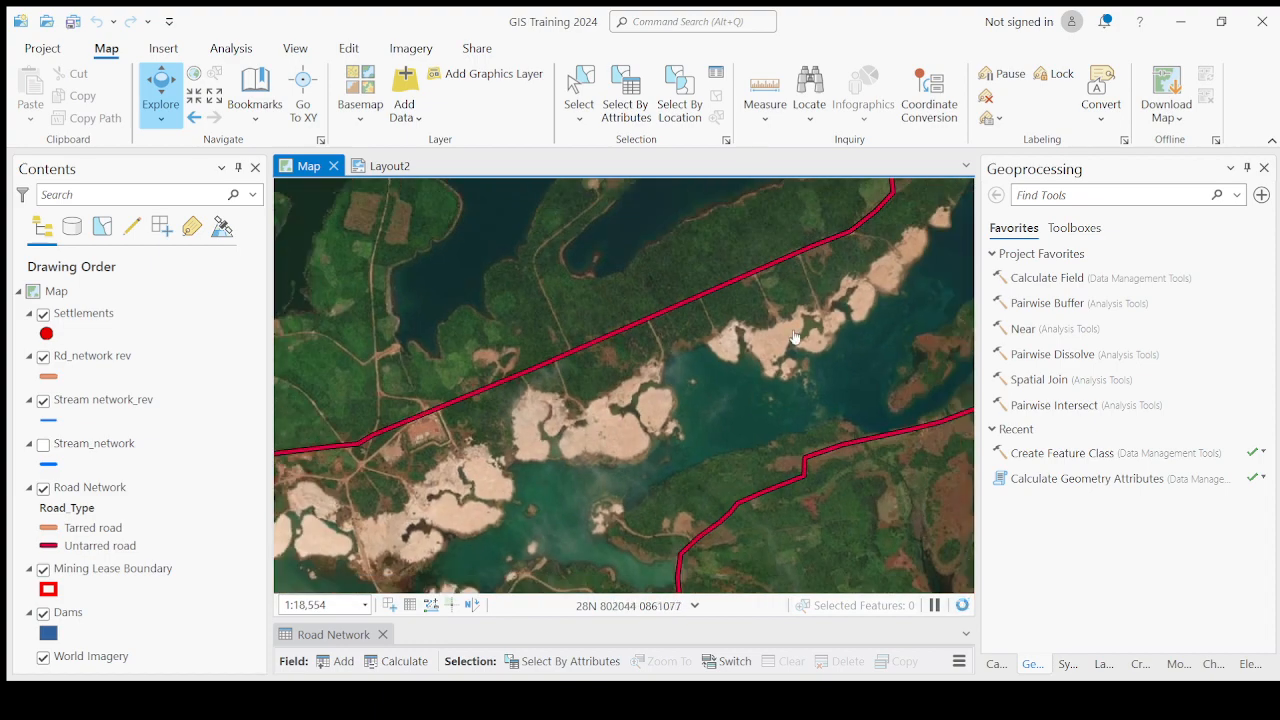
{"action": "left_click_drag", "start_coordinate": [789, 341], "coordinate": [734, 378]}
{"action": "scroll", "coordinate": [734, 378], "scroll_direction": "up", "scroll_amount": 2}
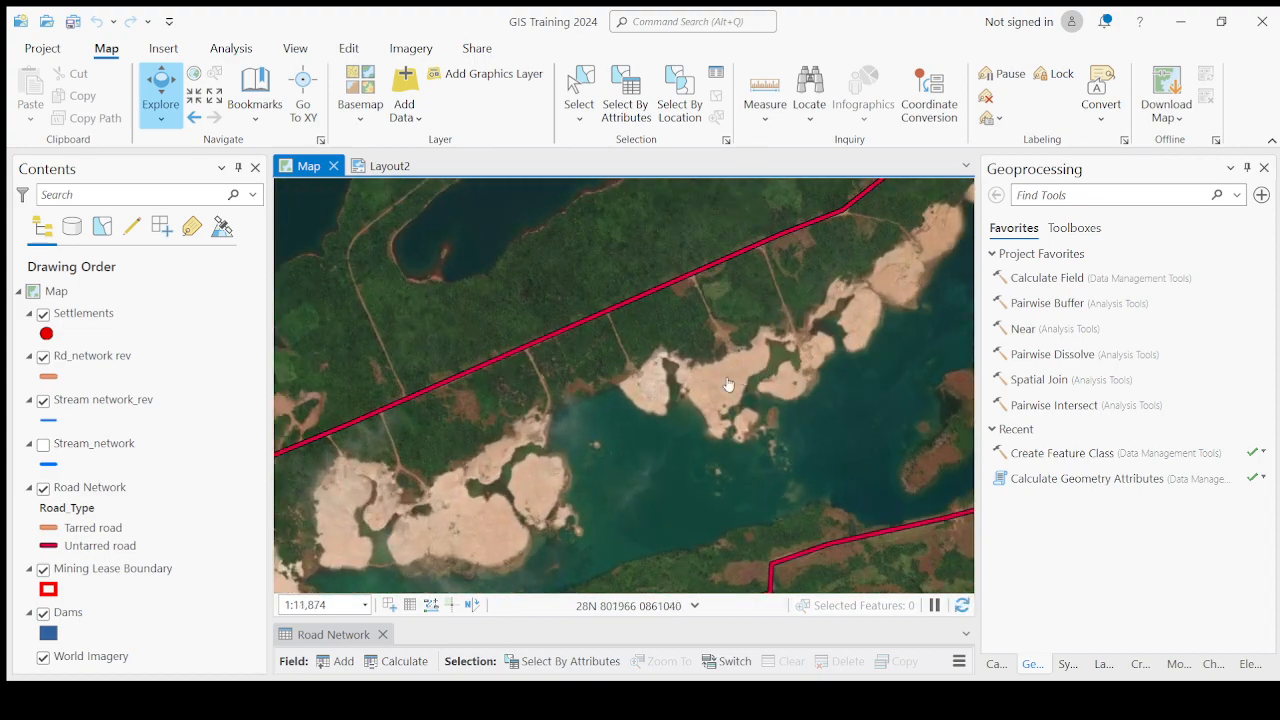
{"action": "scroll", "coordinate": [608, 345], "scroll_direction": "up", "scroll_amount": 4}
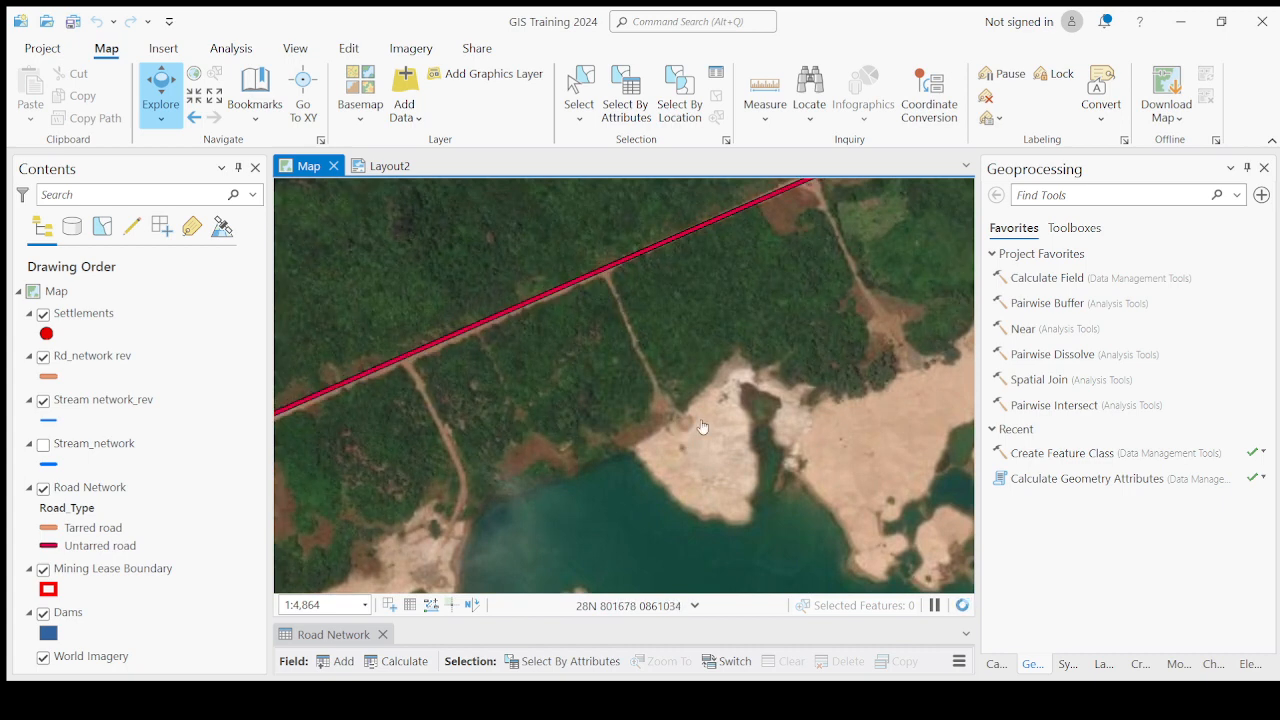
{"action": "left_click_drag", "start_coordinate": [881, 285], "coordinate": [690, 391]}
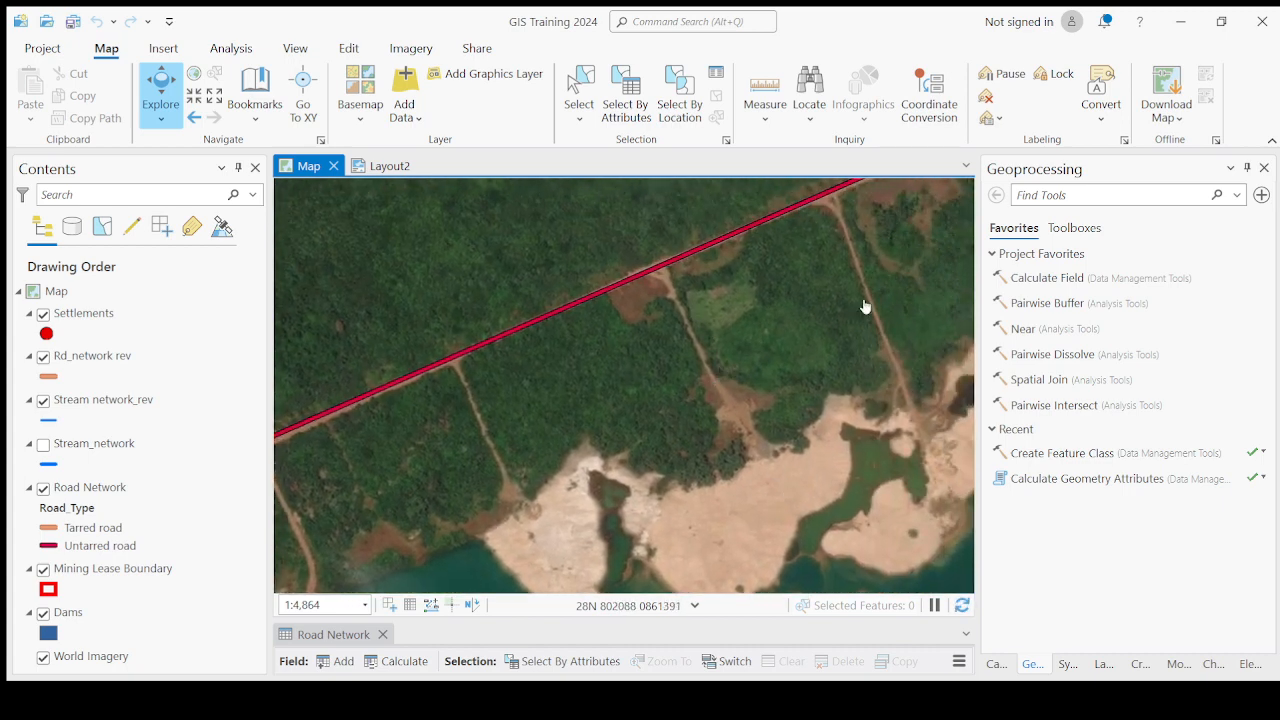
{"action": "scroll", "coordinate": [898, 423], "scroll_direction": "down", "scroll_amount": 4}
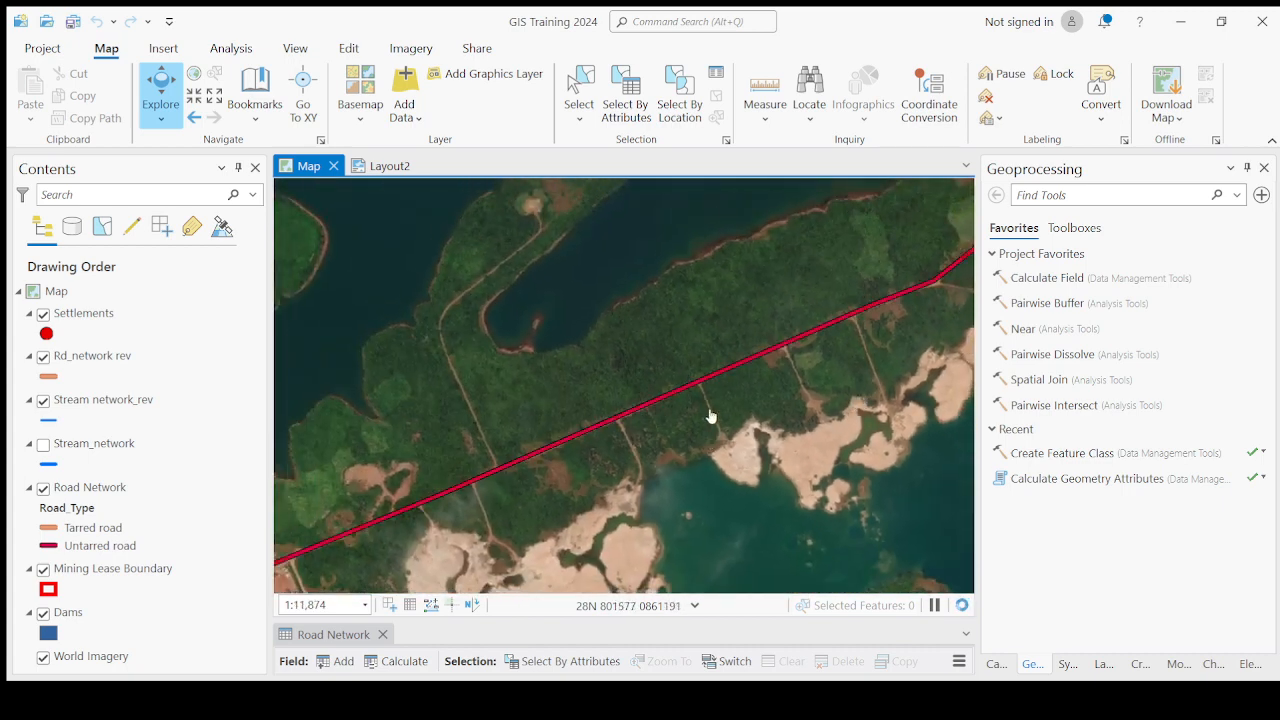
{"action": "left_click_drag", "start_coordinate": [661, 491], "coordinate": [717, 391]}
{"action": "left_click_drag", "start_coordinate": [531, 376], "coordinate": [562, 488]}
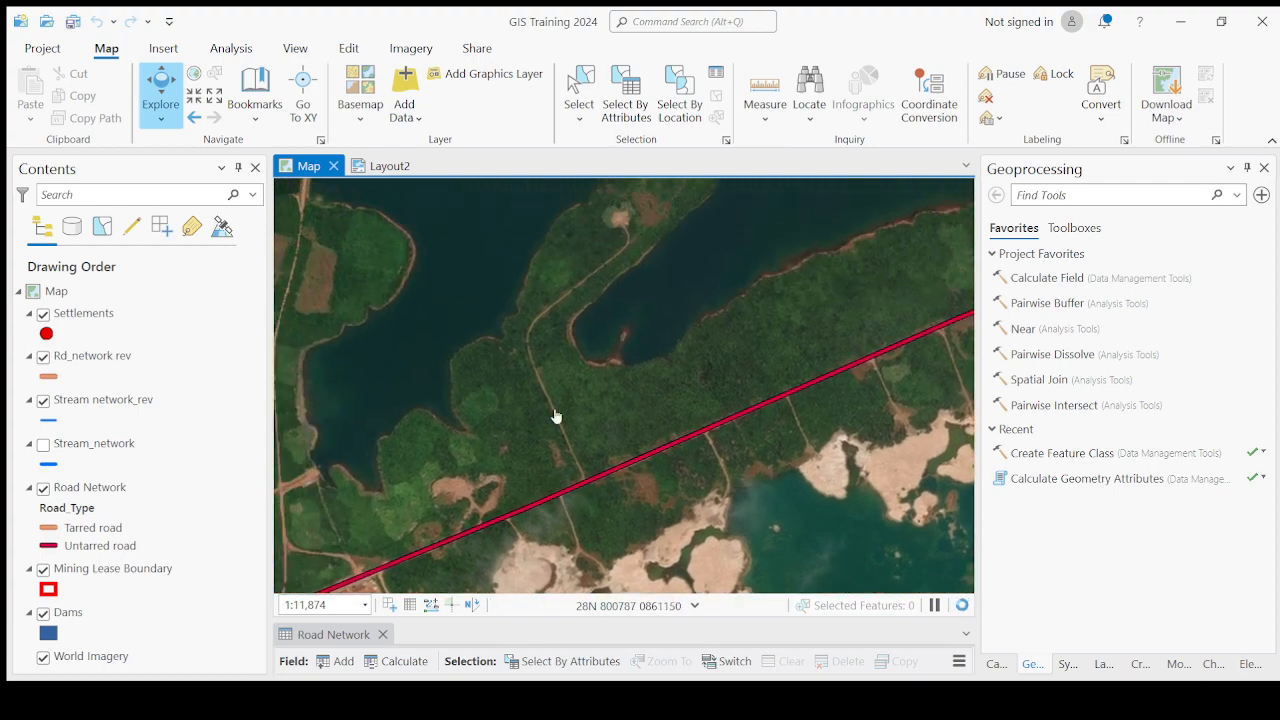
{"action": "left_click_drag", "start_coordinate": [617, 306], "coordinate": [603, 514]}
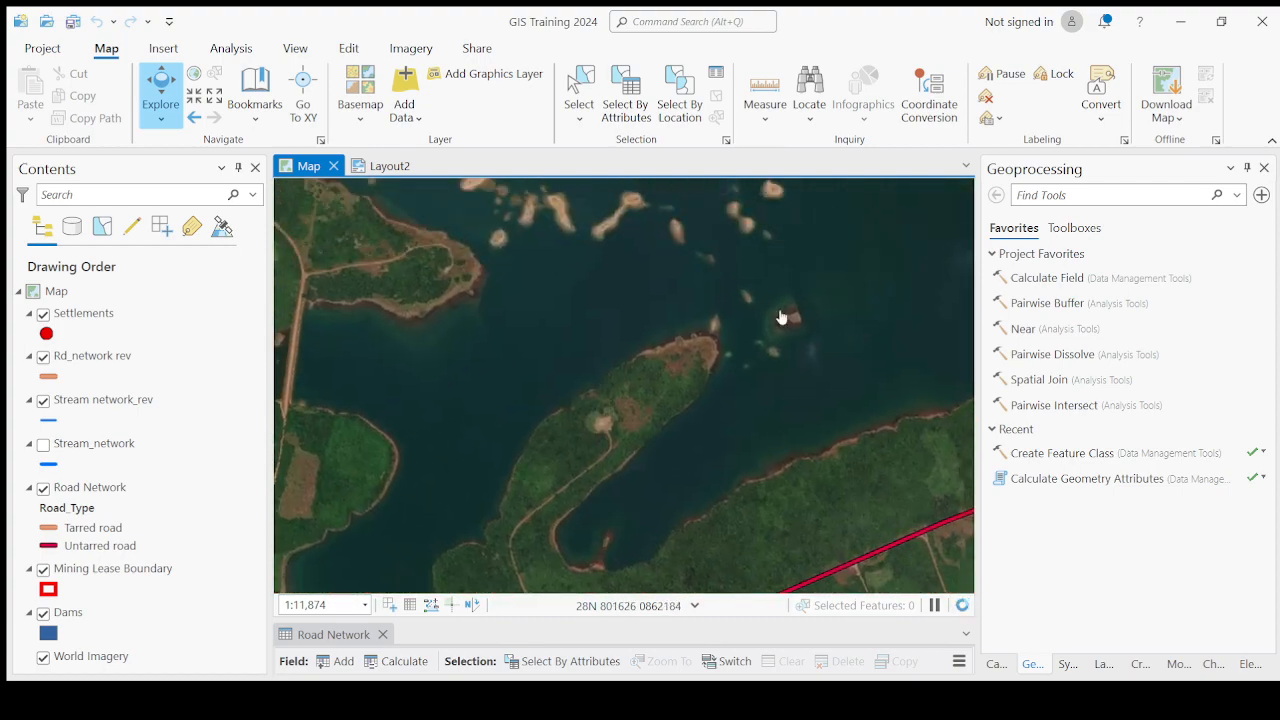
{"action": "scroll", "coordinate": [686, 351], "scroll_direction": "down", "scroll_amount": 4}
{"action": "left_click_drag", "start_coordinate": [651, 314], "coordinate": [723, 400]}
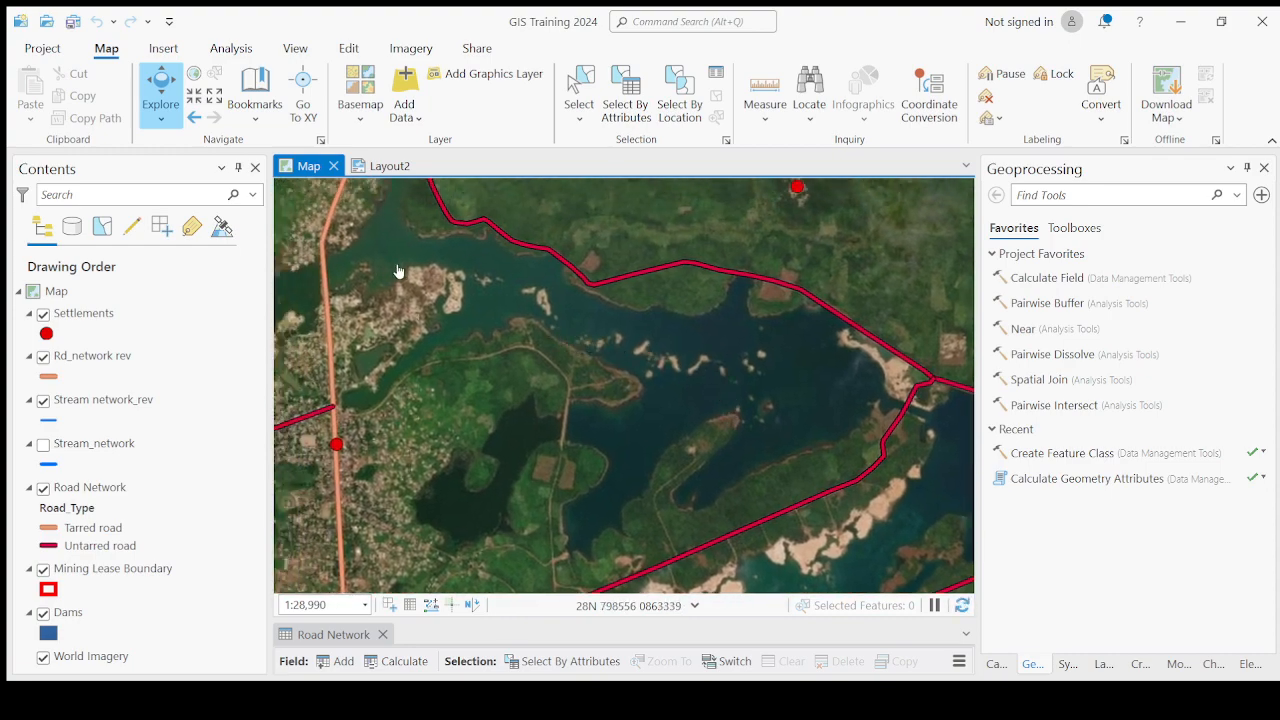
Zoom out to survey the settlements, dams and road network across the mining lease boundary.
{"action": "scroll", "coordinate": [471, 280], "scroll_direction": "down", "scroll_amount": 4}
{"action": "left_click_drag", "start_coordinate": [494, 334], "coordinate": [637, 349]}
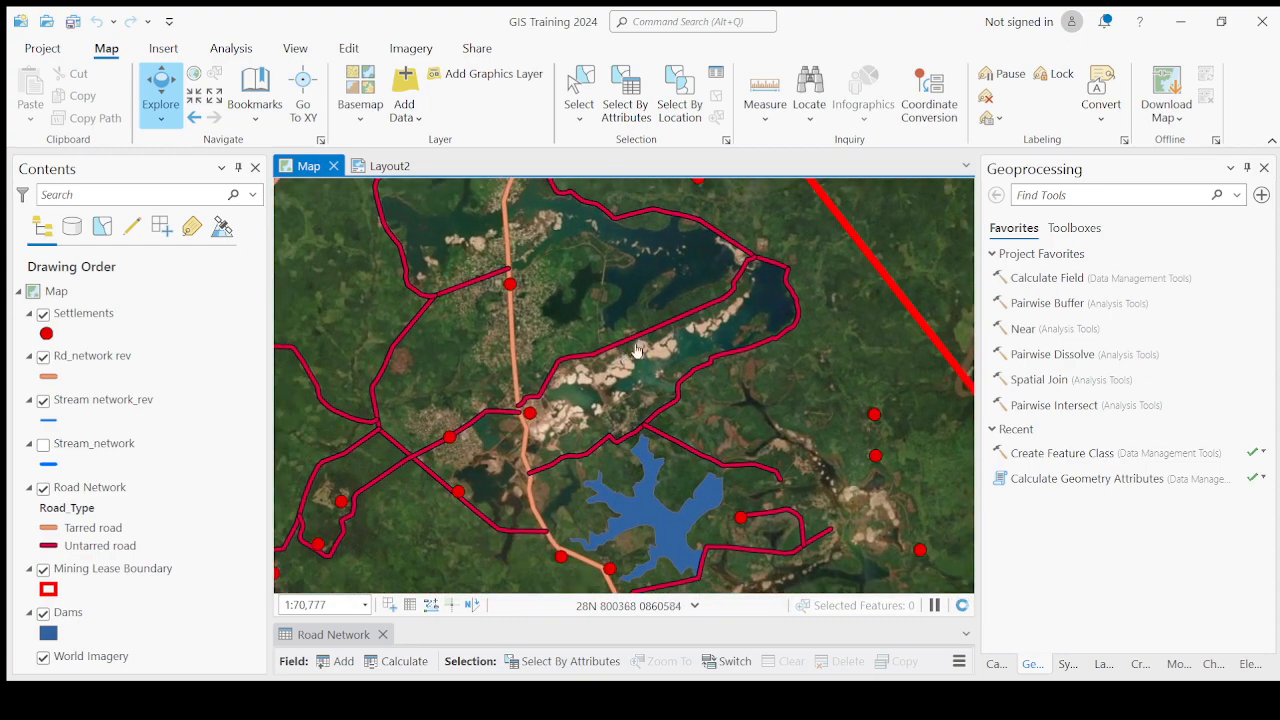
{"action": "scroll", "coordinate": [490, 450], "scroll_direction": "down", "scroll_amount": 2}
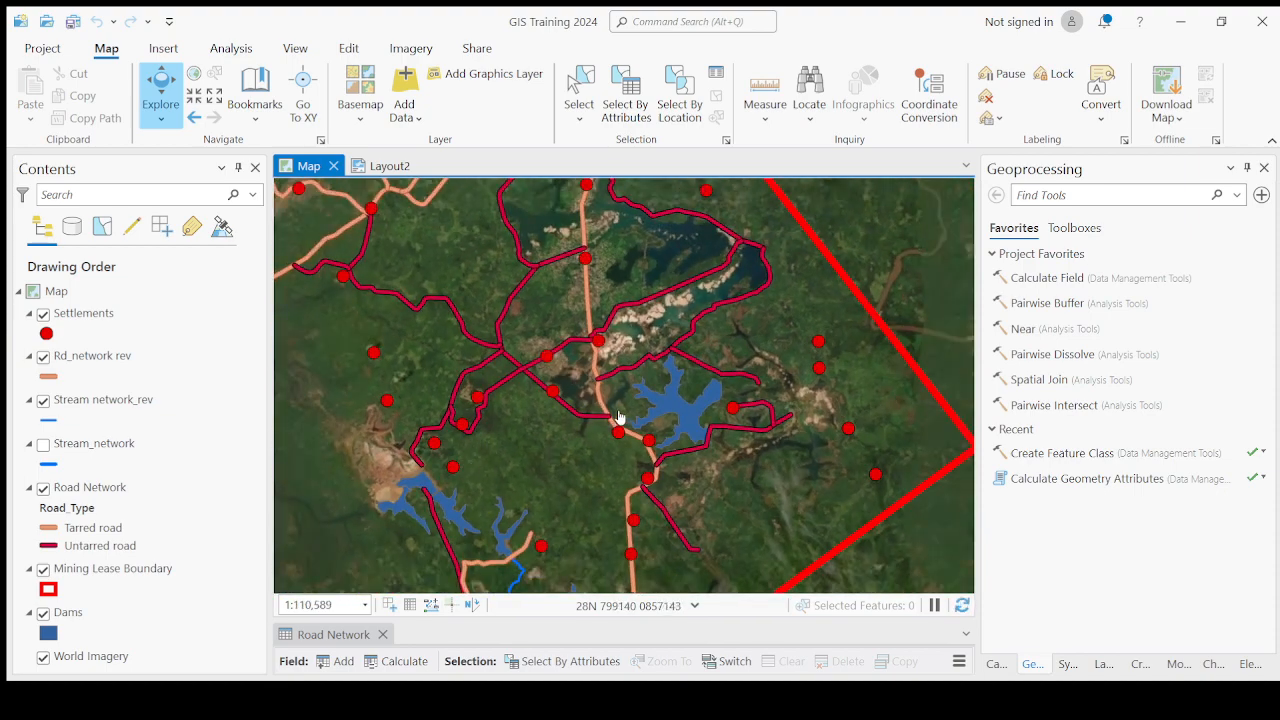
{"action": "scroll", "coordinate": [618, 418], "scroll_direction": "down", "scroll_amount": 2}
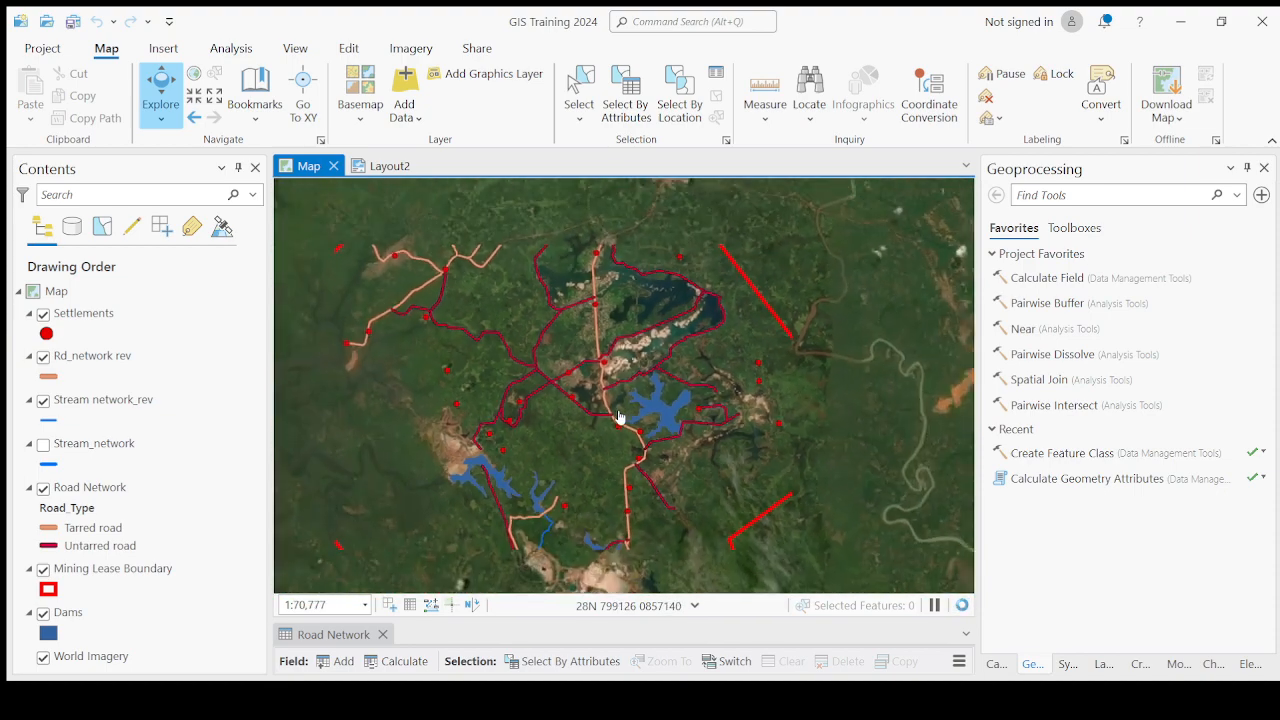
{"action": "scroll", "coordinate": [688, 295], "scroll_direction": "up", "scroll_amount": 2}
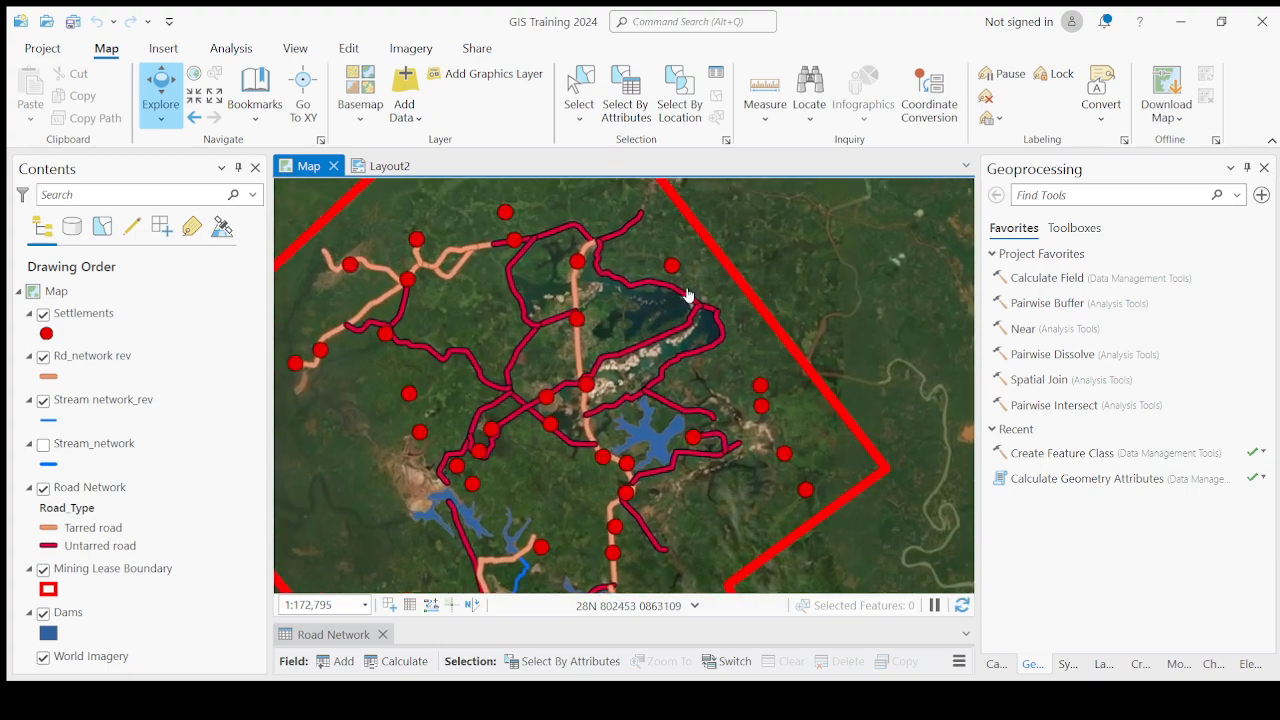
{"action": "scroll", "coordinate": [668, 312], "scroll_direction": "up", "scroll_amount": 2}
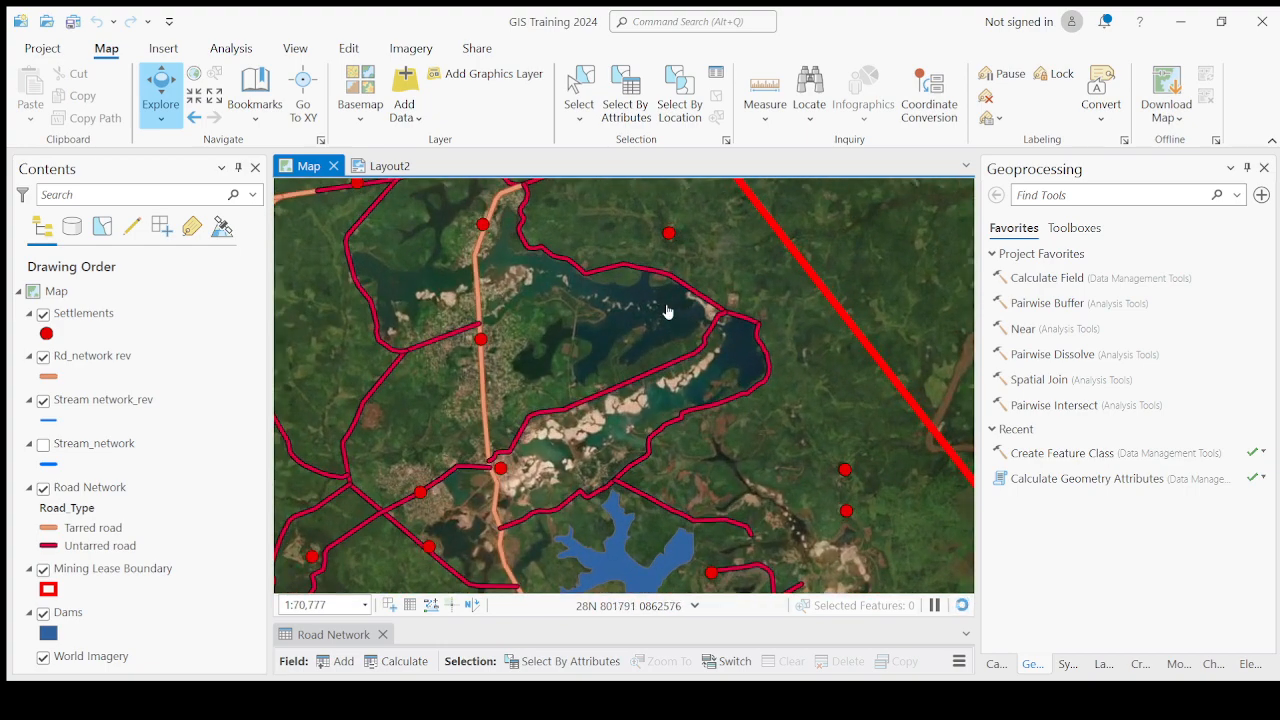
{"action": "scroll", "coordinate": [668, 312], "scroll_direction": "up", "scroll_amount": 2}
{"action": "scroll", "coordinate": [668, 312], "scroll_direction": "down", "scroll_amount": 4}
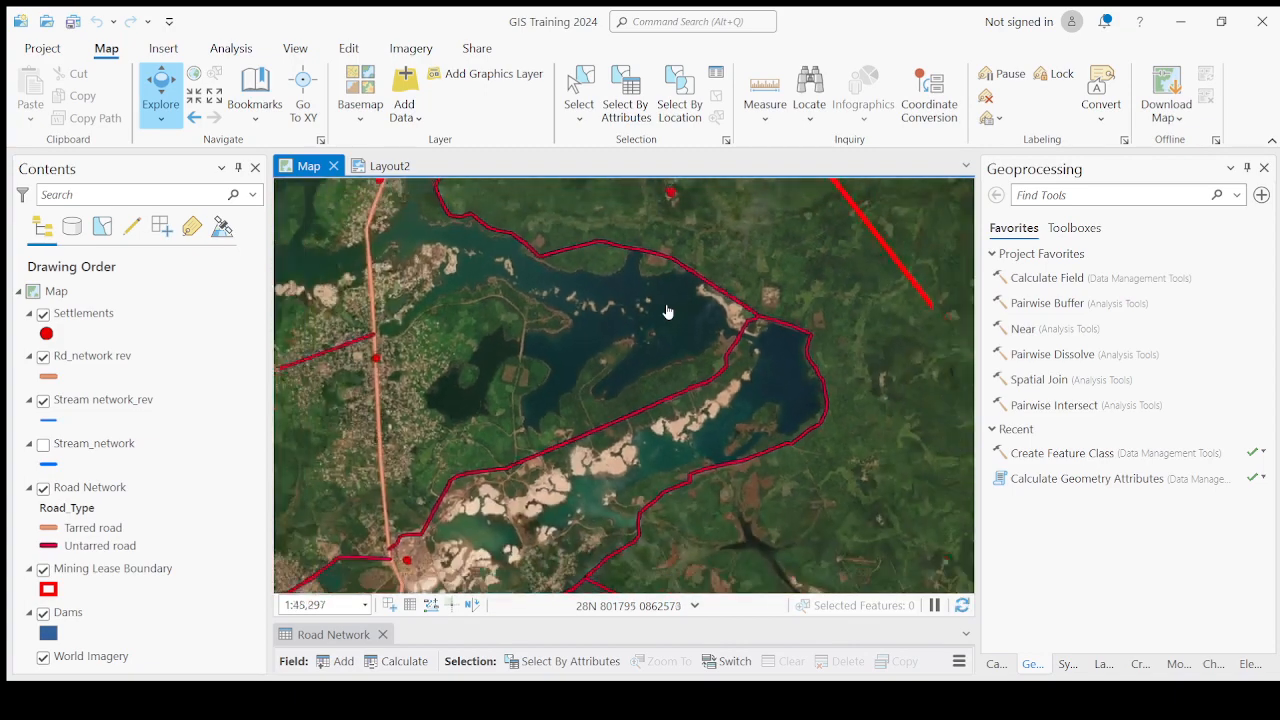
{"action": "scroll", "coordinate": [560, 405], "scroll_direction": "down", "scroll_amount": 2}
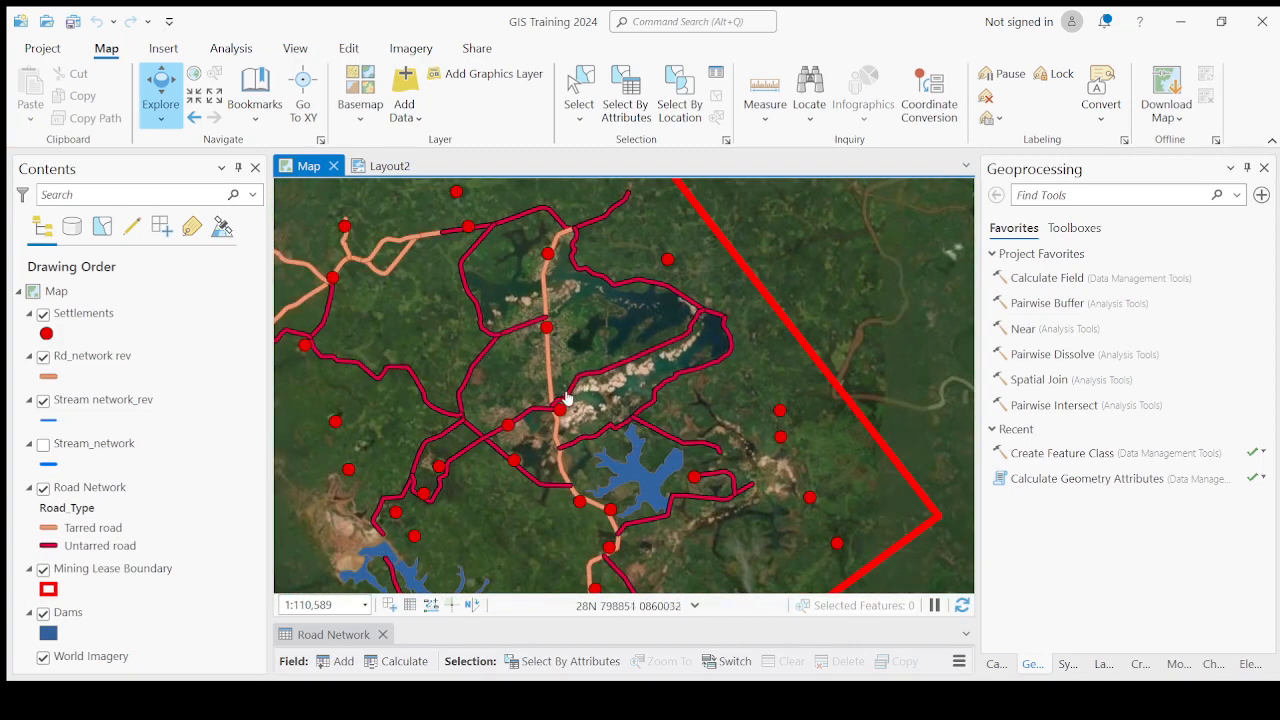
{"action": "scroll", "coordinate": [549, 412], "scroll_direction": "up", "scroll_amount": 2}
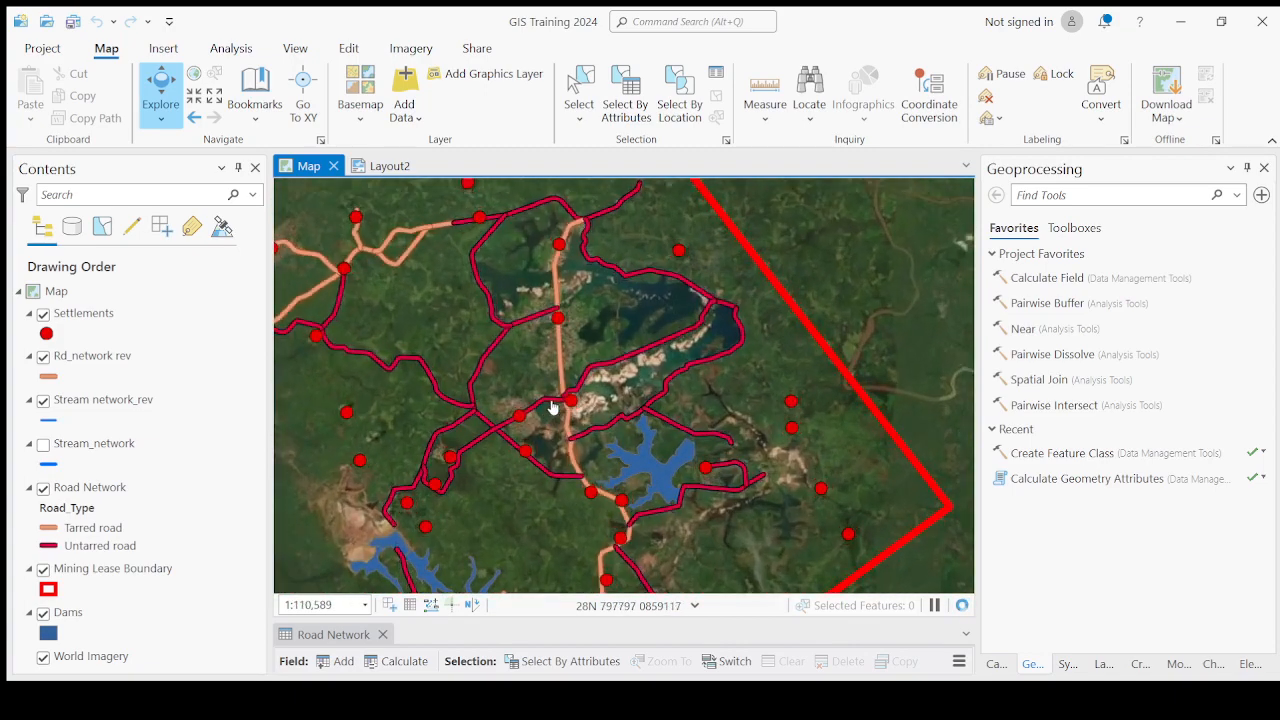
{"action": "scroll", "coordinate": [551, 410], "scroll_direction": "up", "scroll_amount": 4}
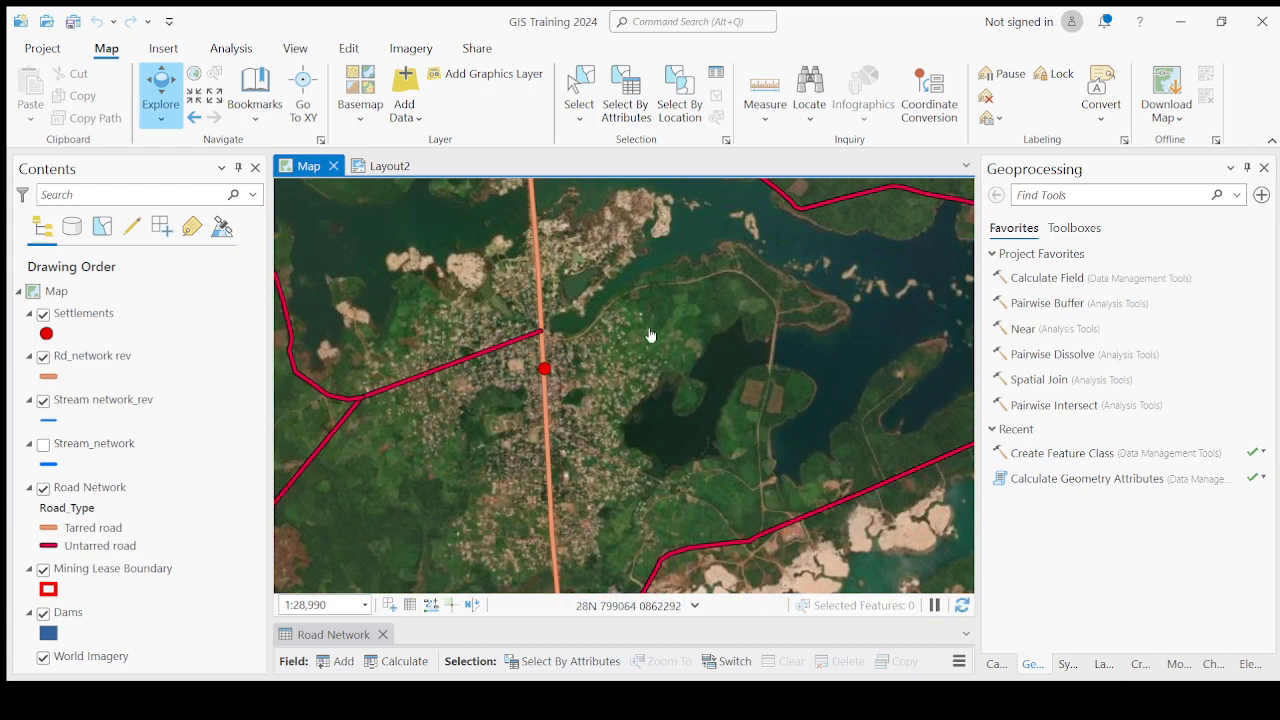
{"action": "scroll", "coordinate": [679, 445], "scroll_direction": "down", "scroll_amount": 1}
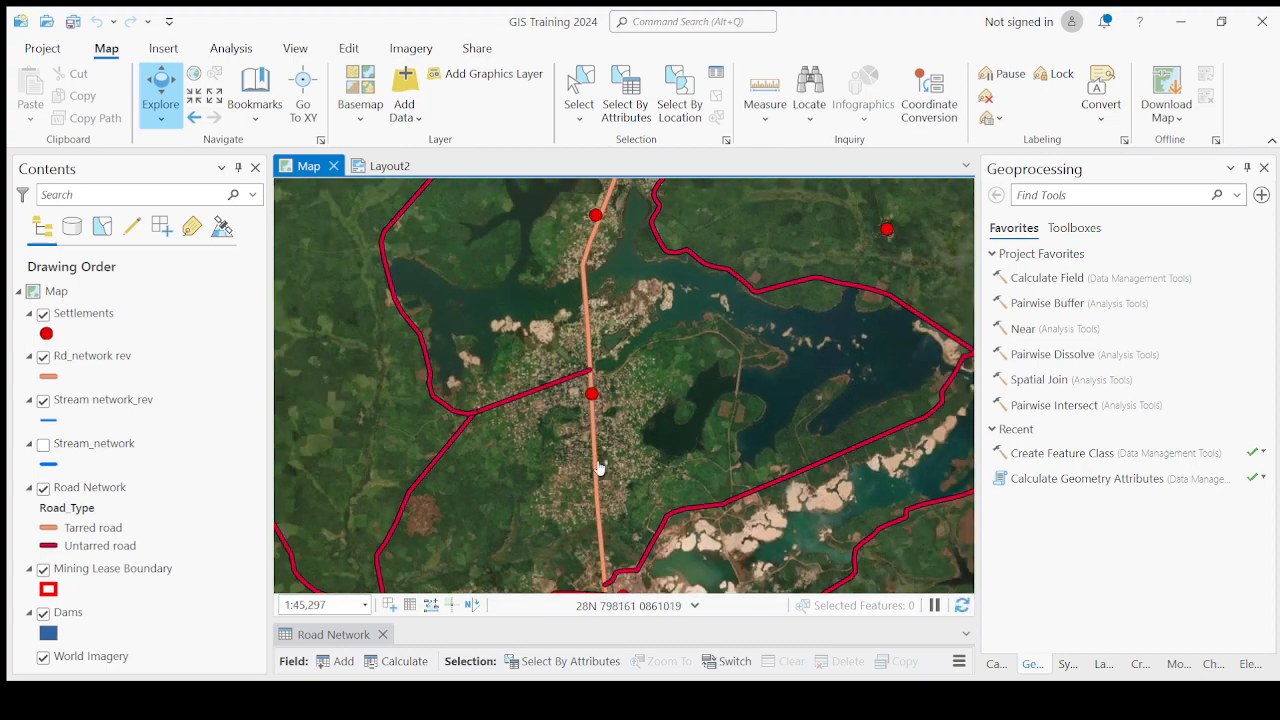
{"action": "scroll", "coordinate": [598, 468], "scroll_direction": "down", "scroll_amount": 1}
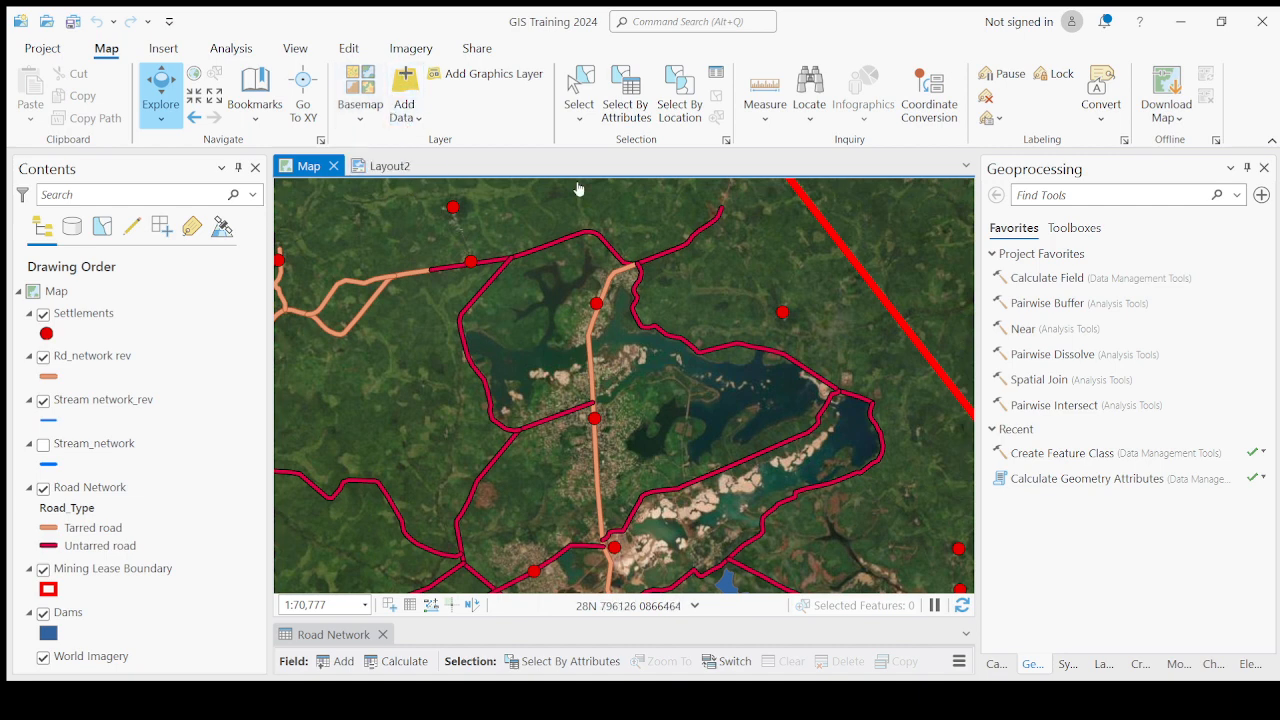
Add the sierra_leone_50kmaps.sid topographic raster to the map and check how it appears in Layout2.
{"action": "left_click", "coordinate": [404, 88]}
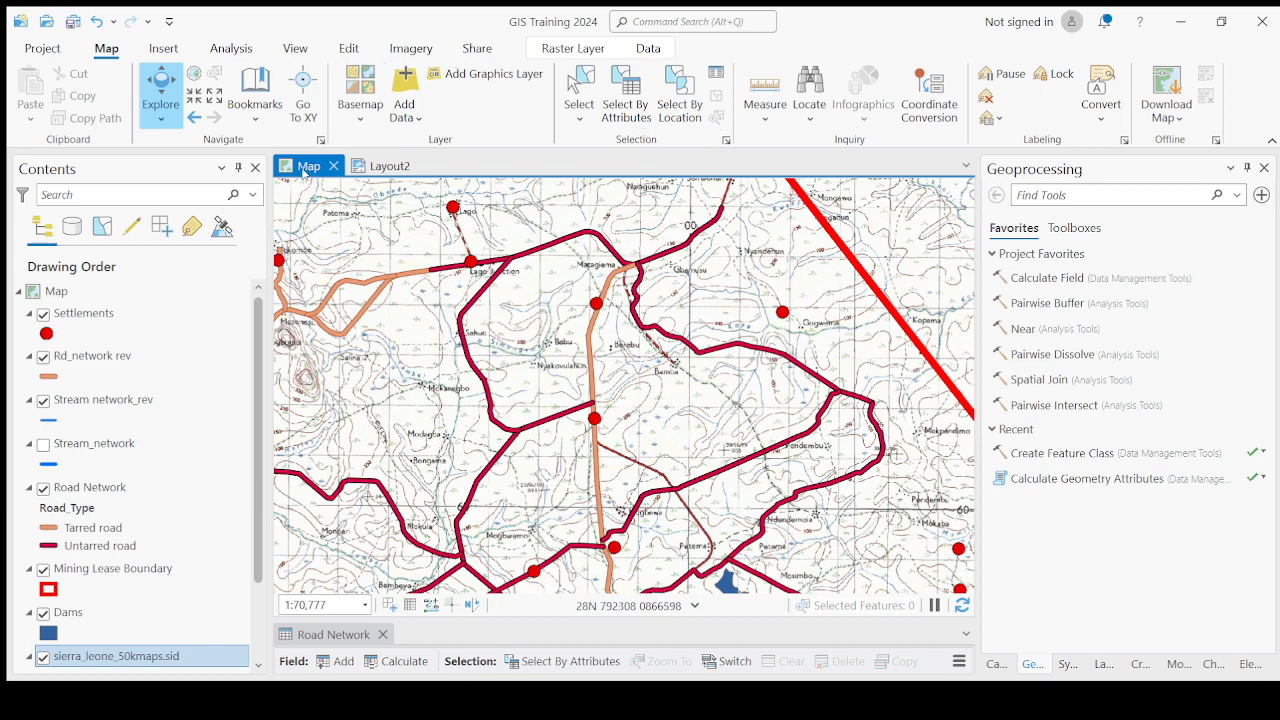
{"action": "left_click", "coordinate": [388, 168]}
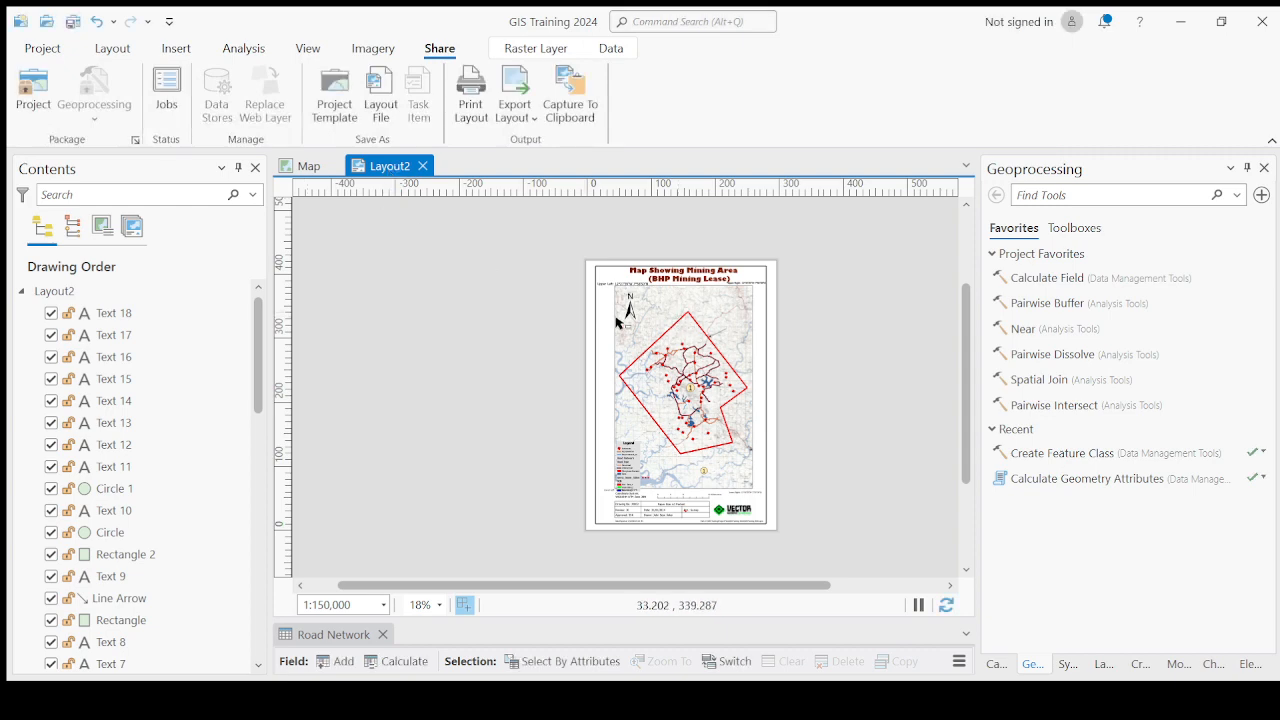
{"action": "left_click", "coordinate": [305, 170]}
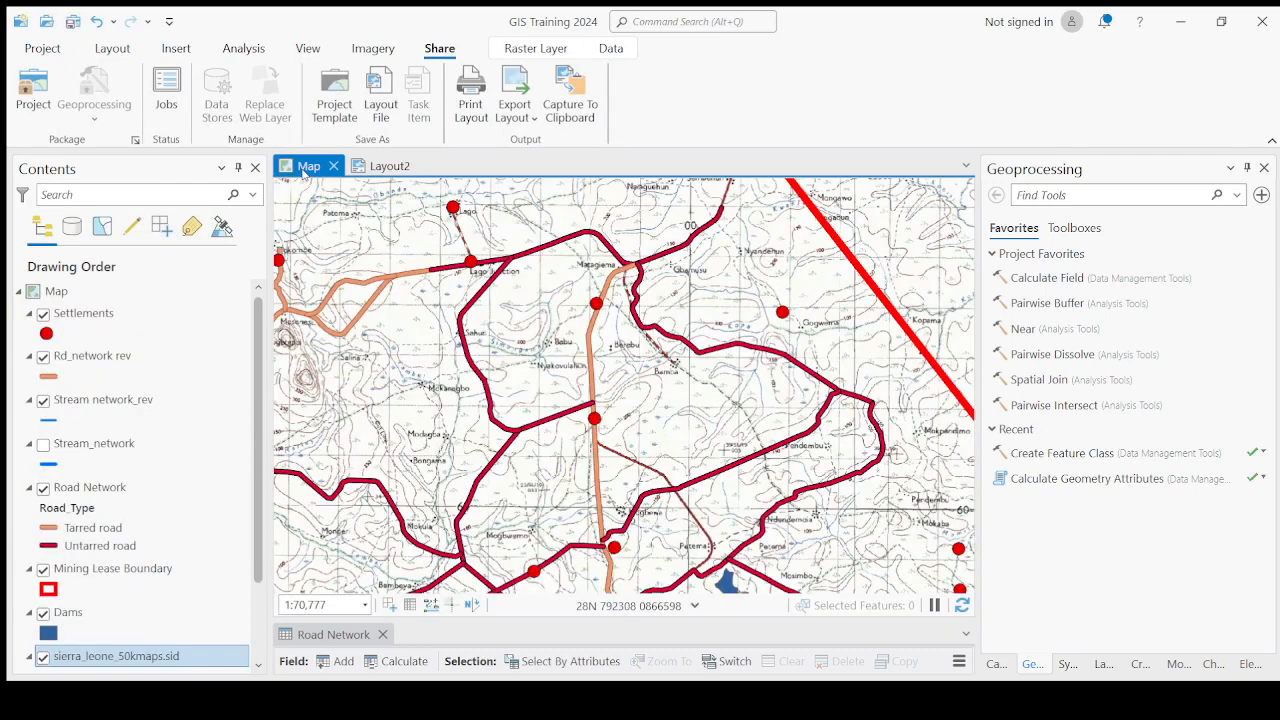
{"action": "left_click", "coordinate": [386, 166]}
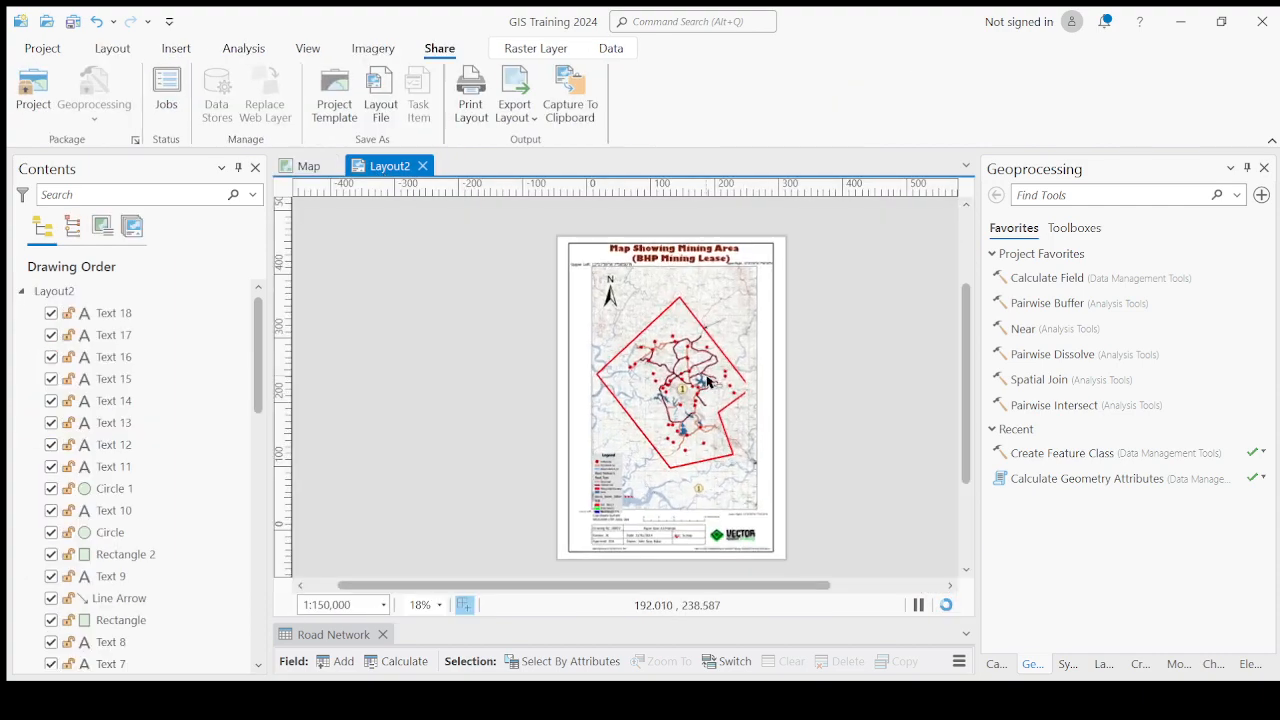
{"action": "scroll", "coordinate": [729, 368], "scroll_direction": "up", "scroll_amount": 3}
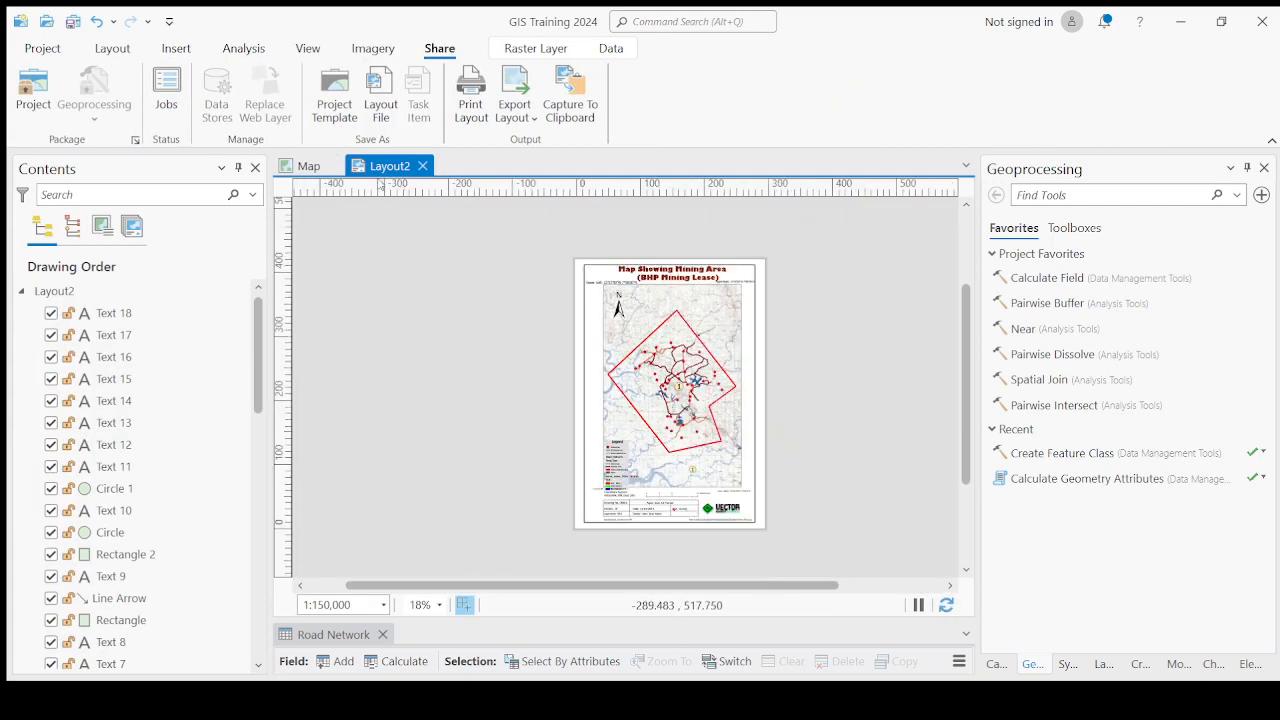
{"action": "left_click", "coordinate": [305, 167]}
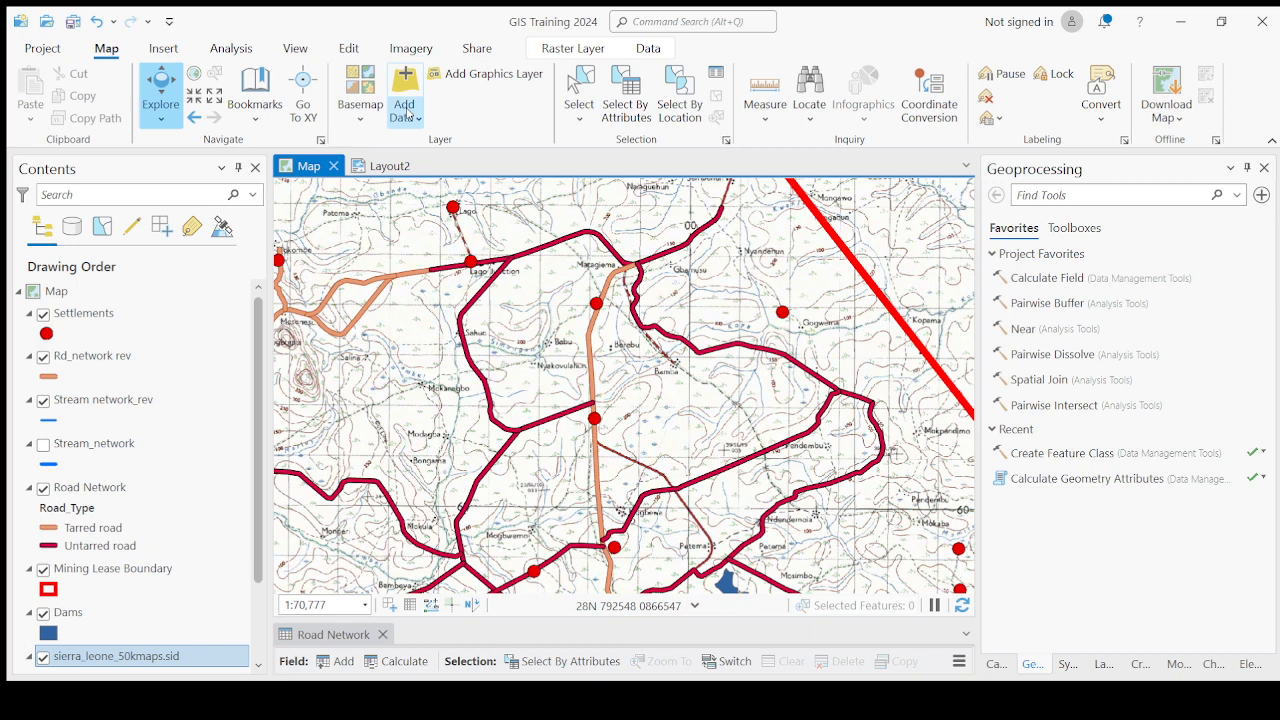
Examine the roads, settlements and dams over the topographic map inside the mining lease boundary.
{"action": "left_click", "coordinate": [408, 115]}
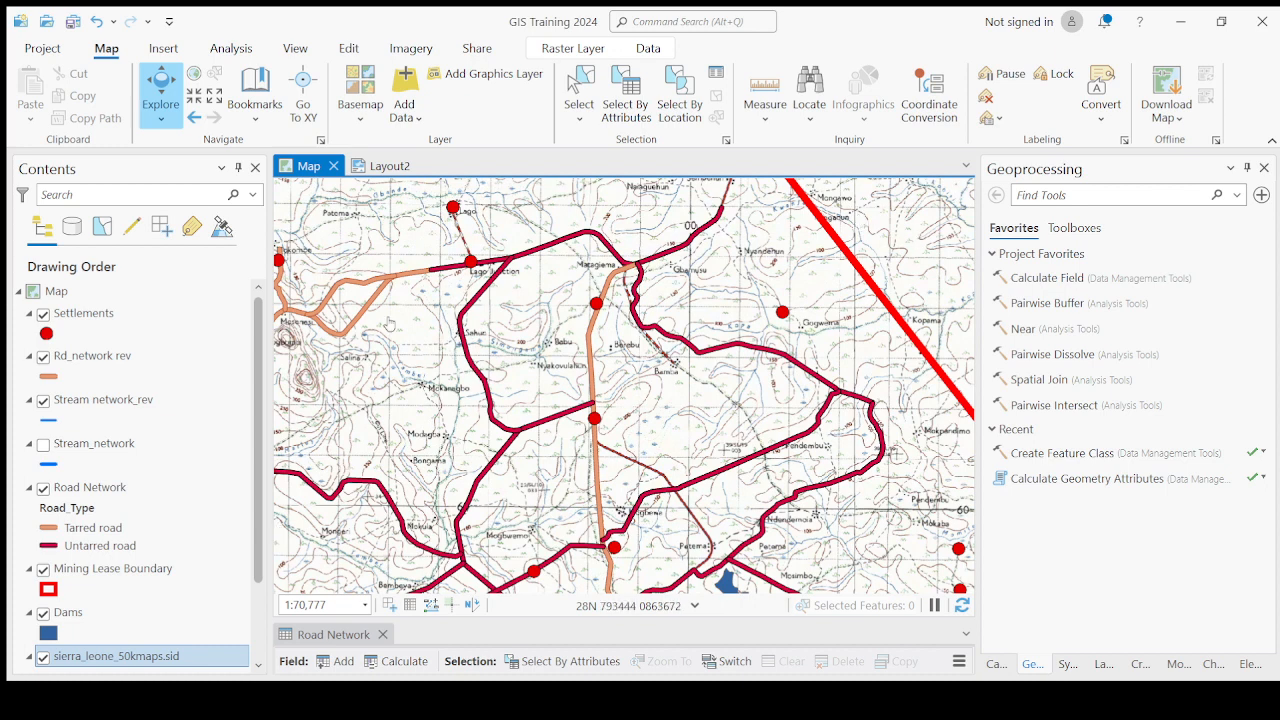
{"action": "scroll", "coordinate": [478, 390], "scroll_direction": "down", "scroll_amount": 2}
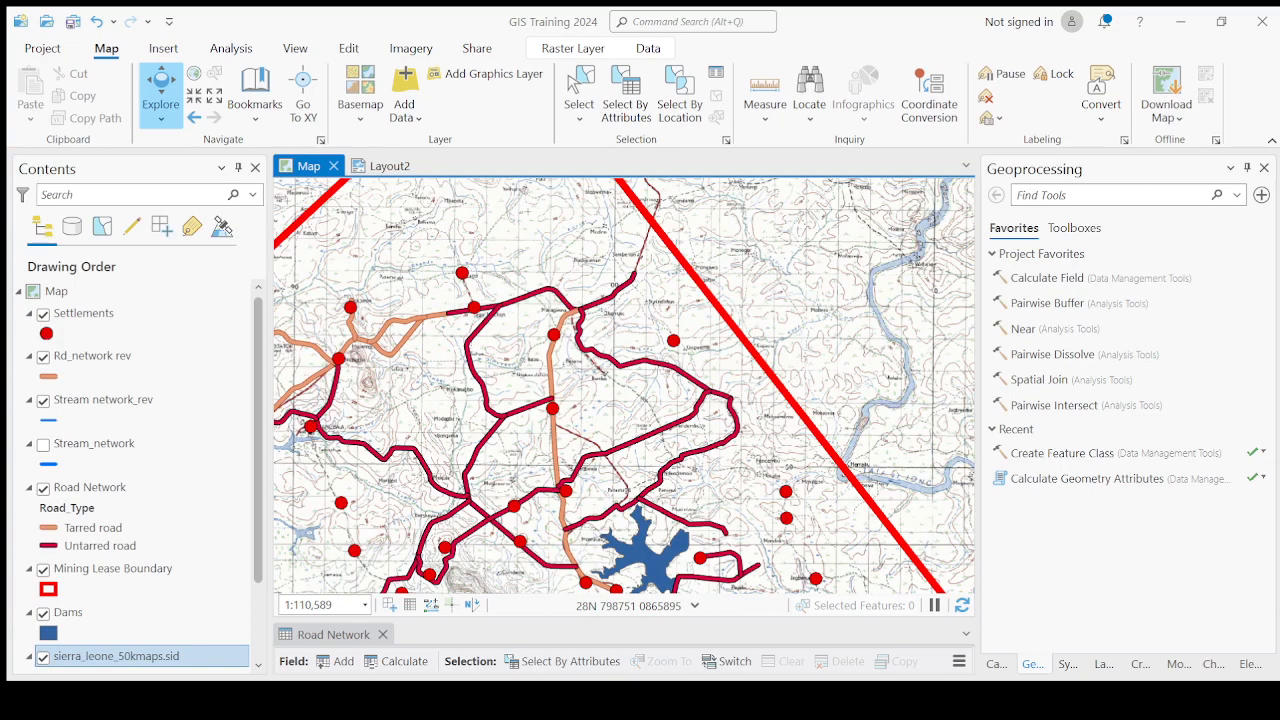
{"action": "scroll", "coordinate": [566, 383], "scroll_direction": "down", "scroll_amount": 5}
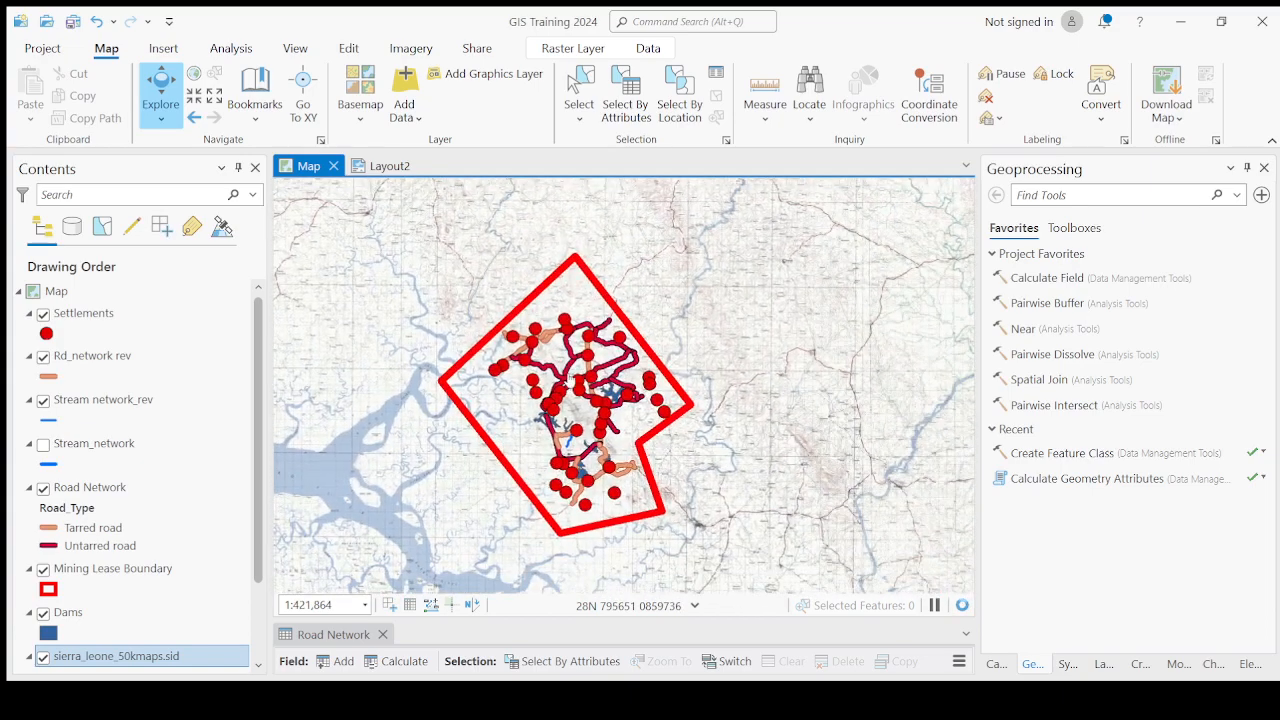
{"action": "scroll", "coordinate": [566, 383], "scroll_direction": "up", "scroll_amount": 4}
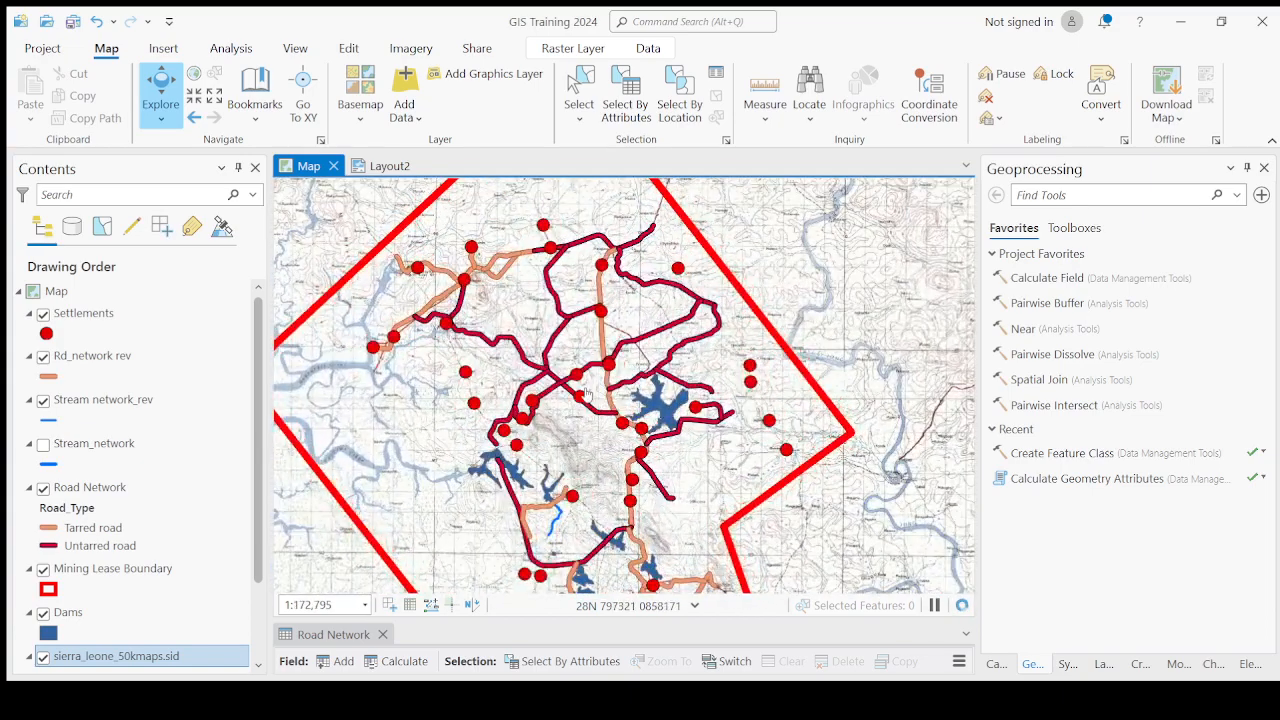
{"action": "left_click_drag", "start_coordinate": [587, 394], "coordinate": [553, 389]}
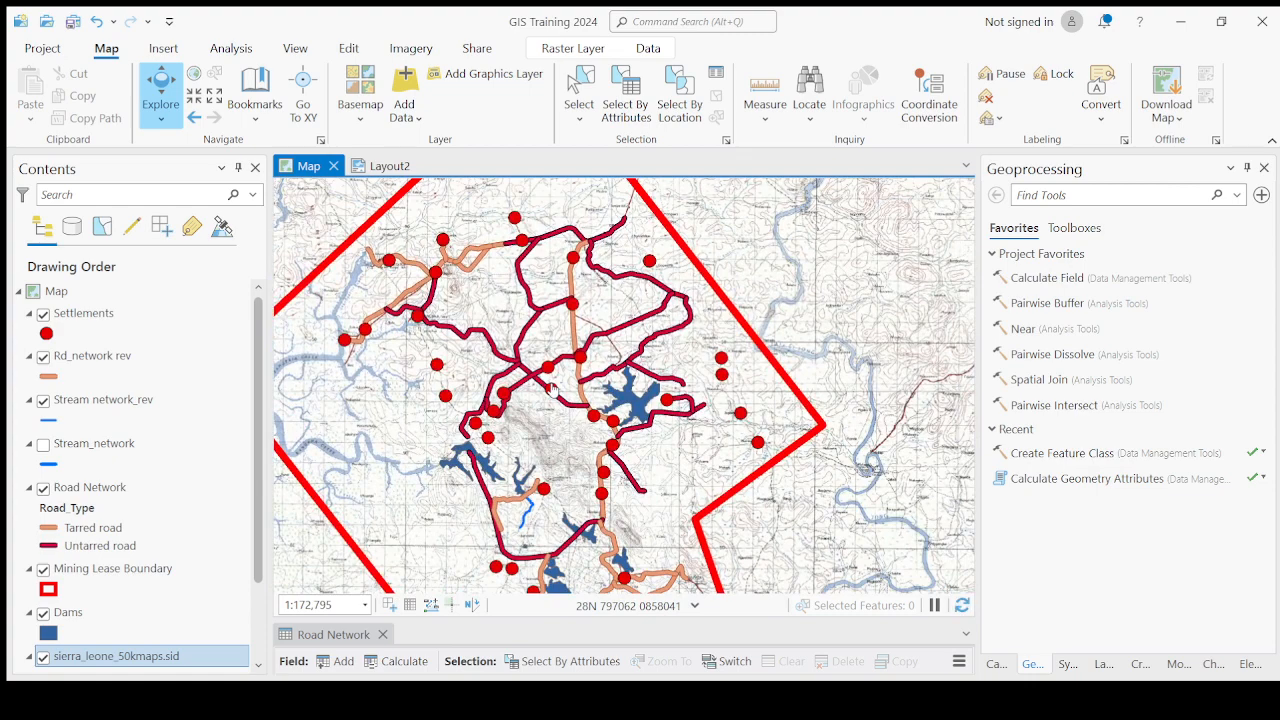
{"action": "scroll", "coordinate": [553, 389], "scroll_direction": "down", "scroll_amount": 2}
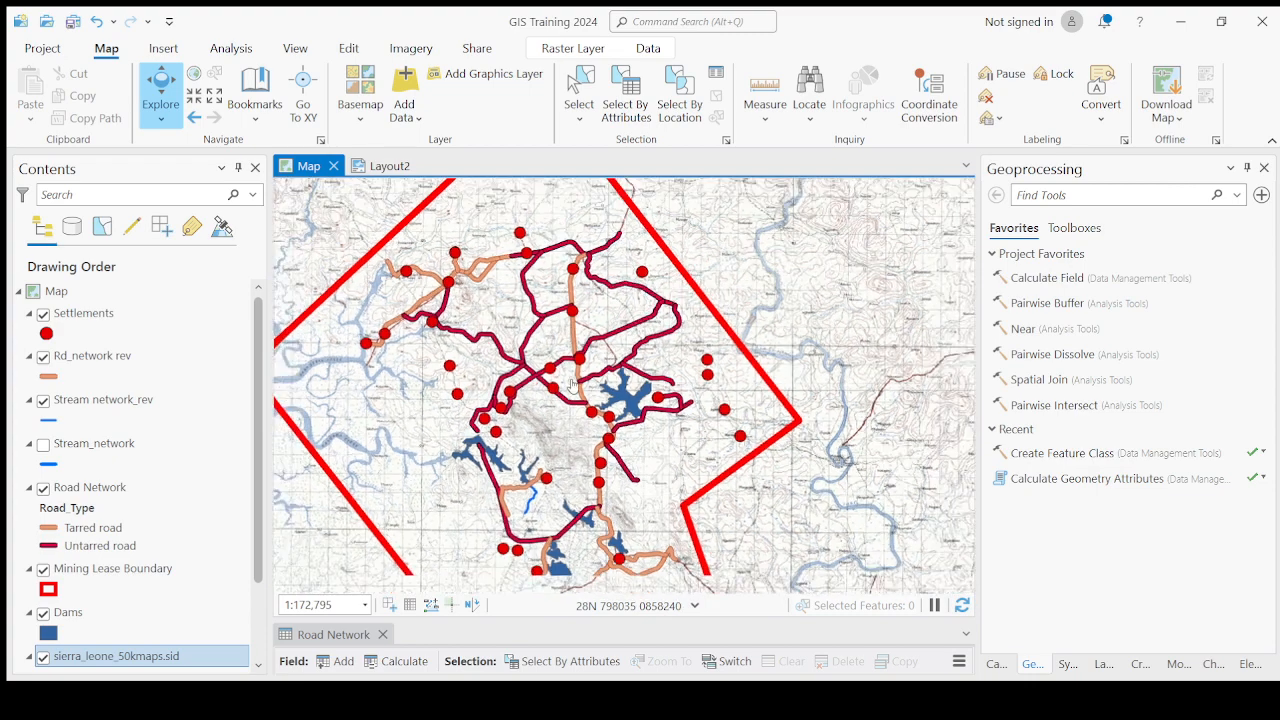
{"action": "scroll", "coordinate": [576, 378], "scroll_direction": "up", "scroll_amount": 6}
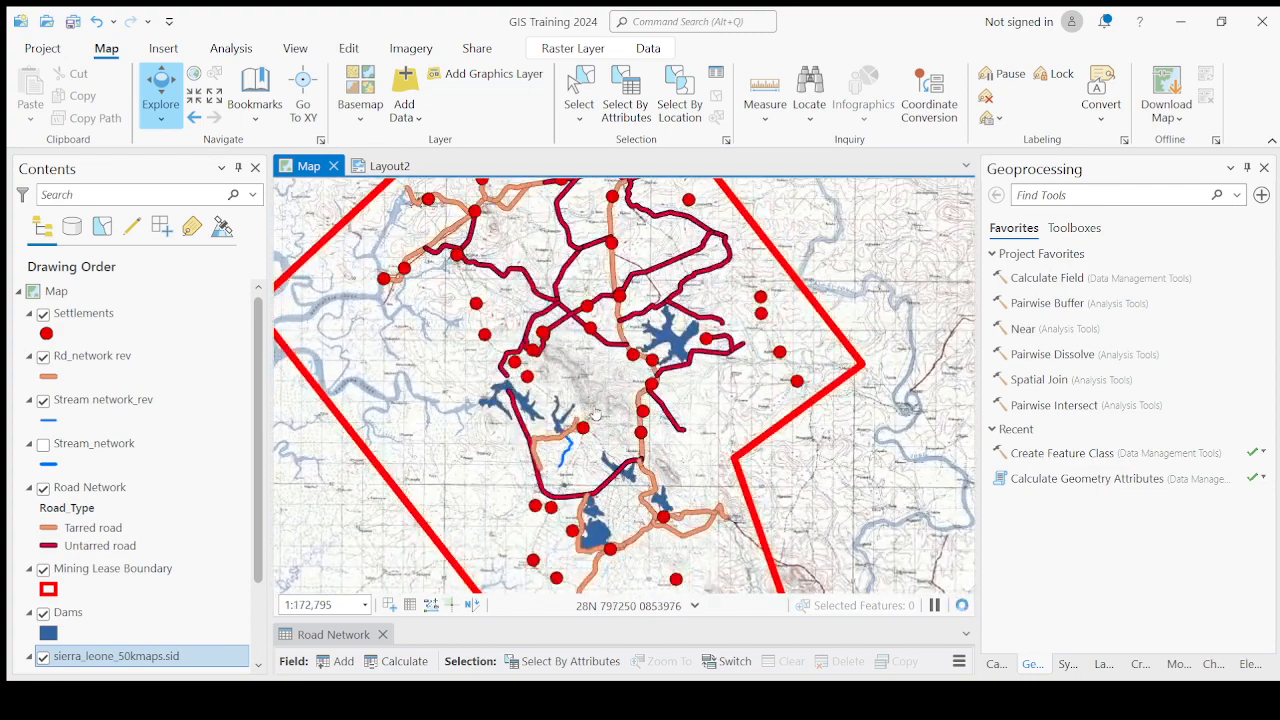
{"action": "scroll", "coordinate": [604, 478], "scroll_direction": "up", "scroll_amount": 2}
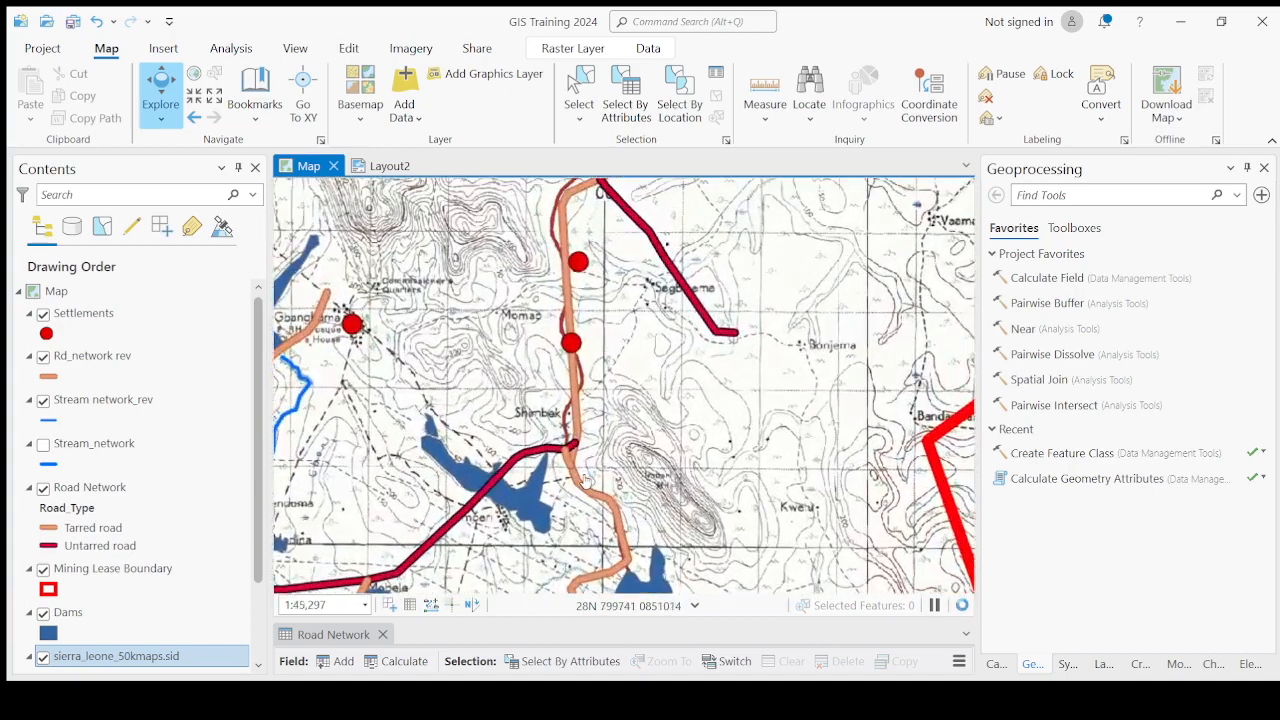
{"action": "scroll", "coordinate": [576, 392], "scroll_direction": "down", "scroll_amount": 6}
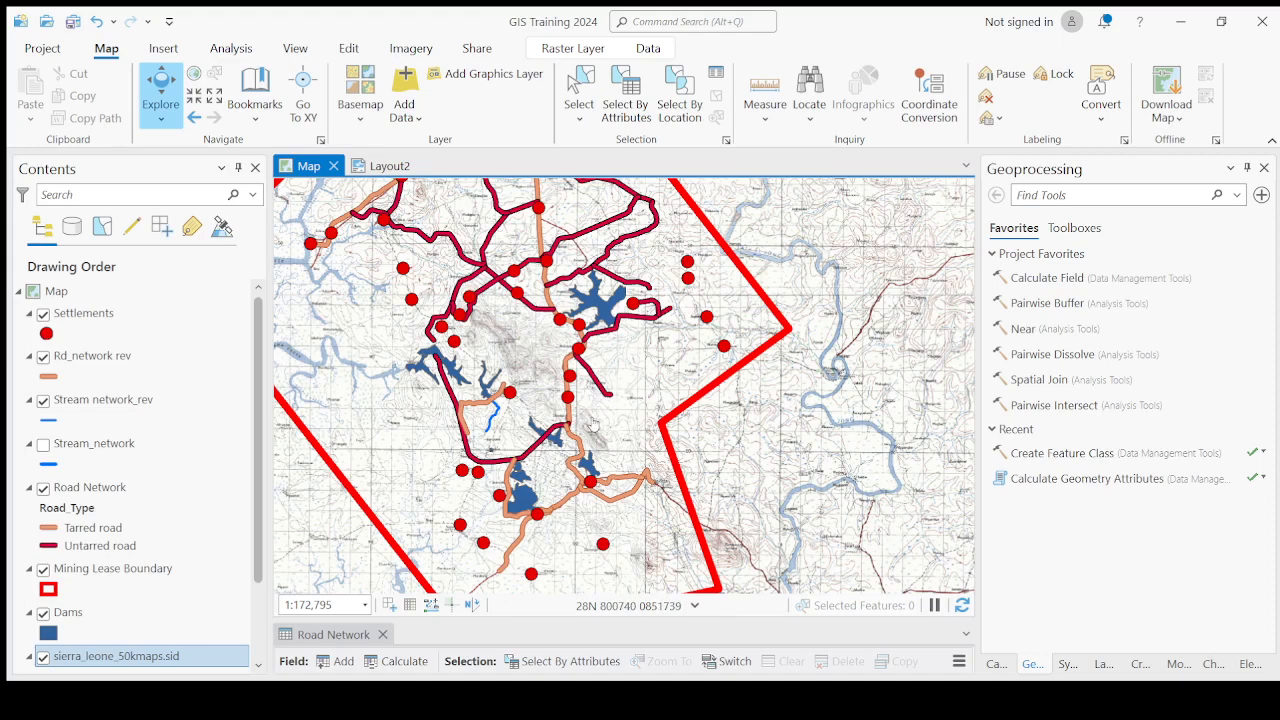
Toggle the sierra_leone_50kmaps.sid raster off and on against World Imagery, leaving World Imagery turned off.
{"action": "left_click_drag", "start_coordinate": [566, 424], "coordinate": [645, 413]}
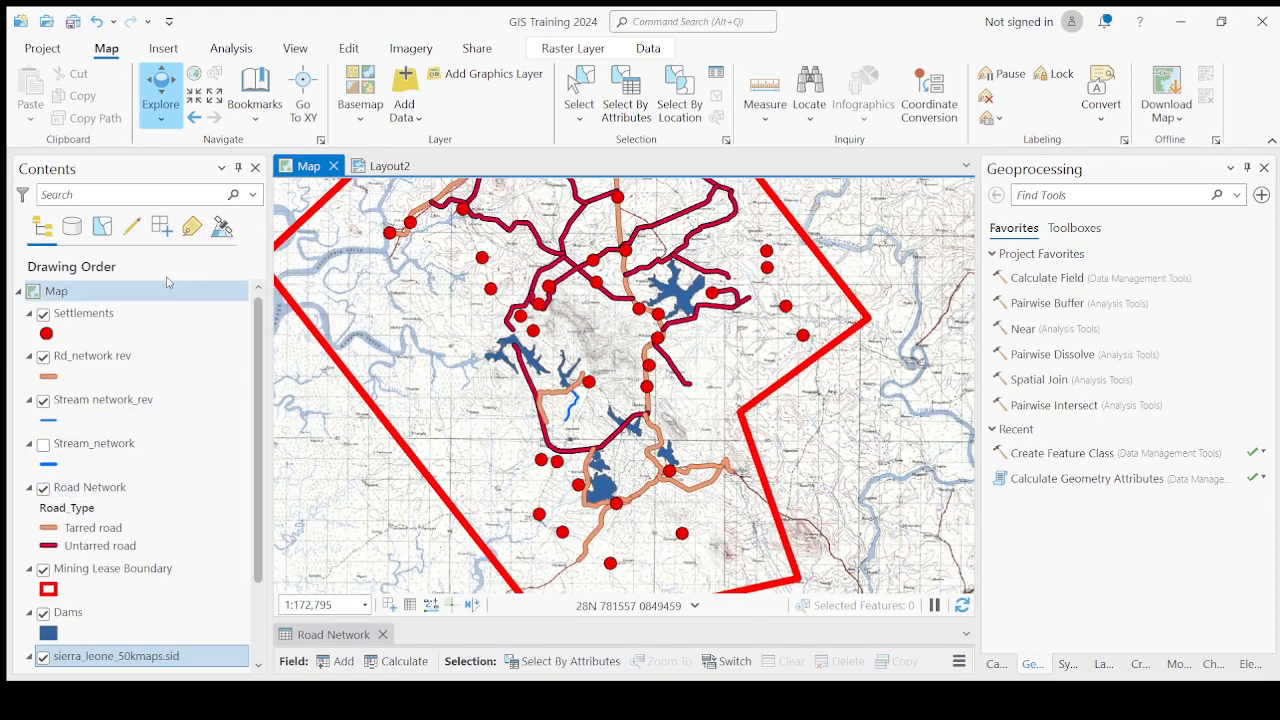
{"action": "scroll", "coordinate": [125, 481], "scroll_direction": "down", "scroll_amount": 1}
{"action": "scroll", "coordinate": [125, 481], "scroll_direction": "down", "scroll_amount": 1}
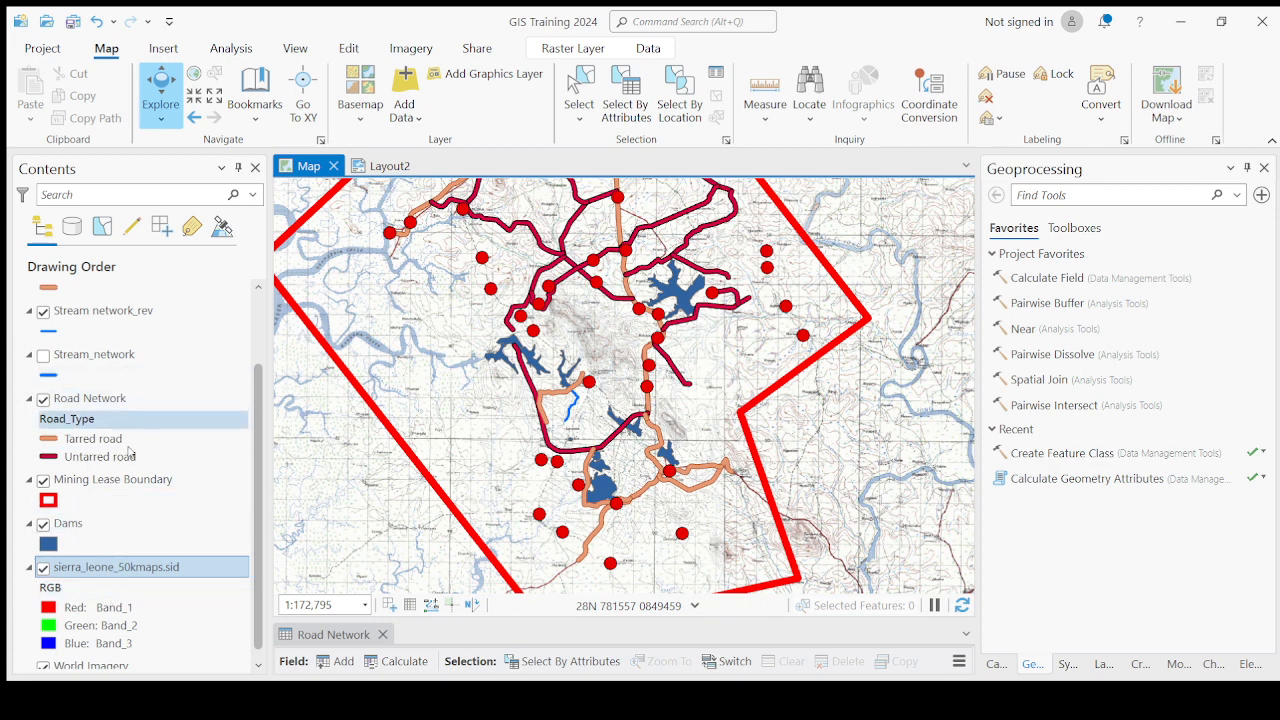
{"action": "scroll", "coordinate": [46, 575], "scroll_direction": "down", "scroll_amount": 1}
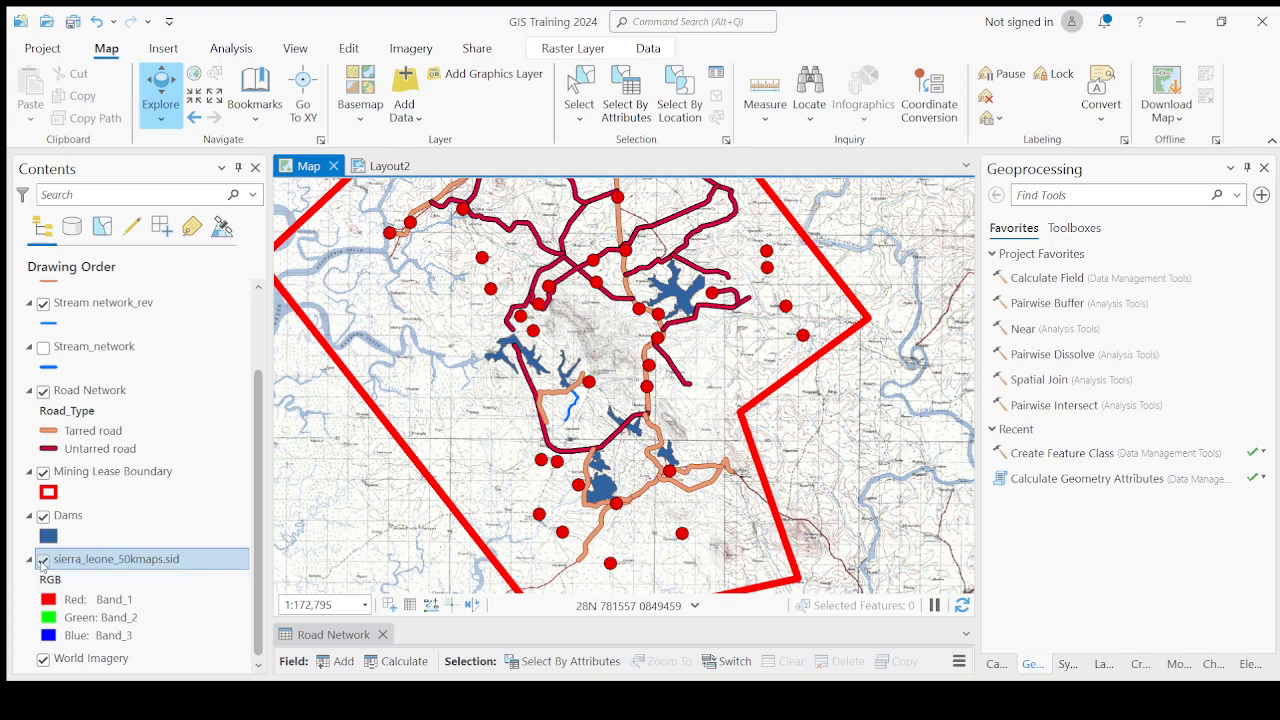
{"action": "left_click", "coordinate": [43, 560]}
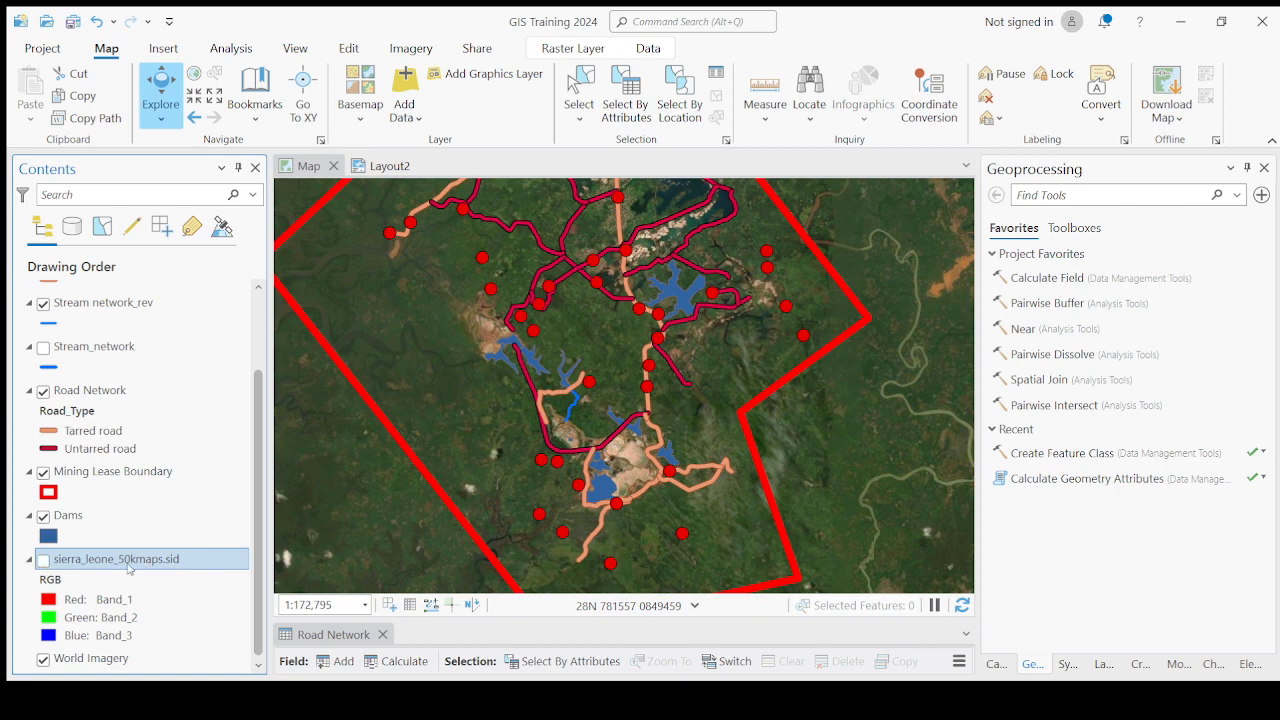
{"action": "left_click", "coordinate": [43, 660]}
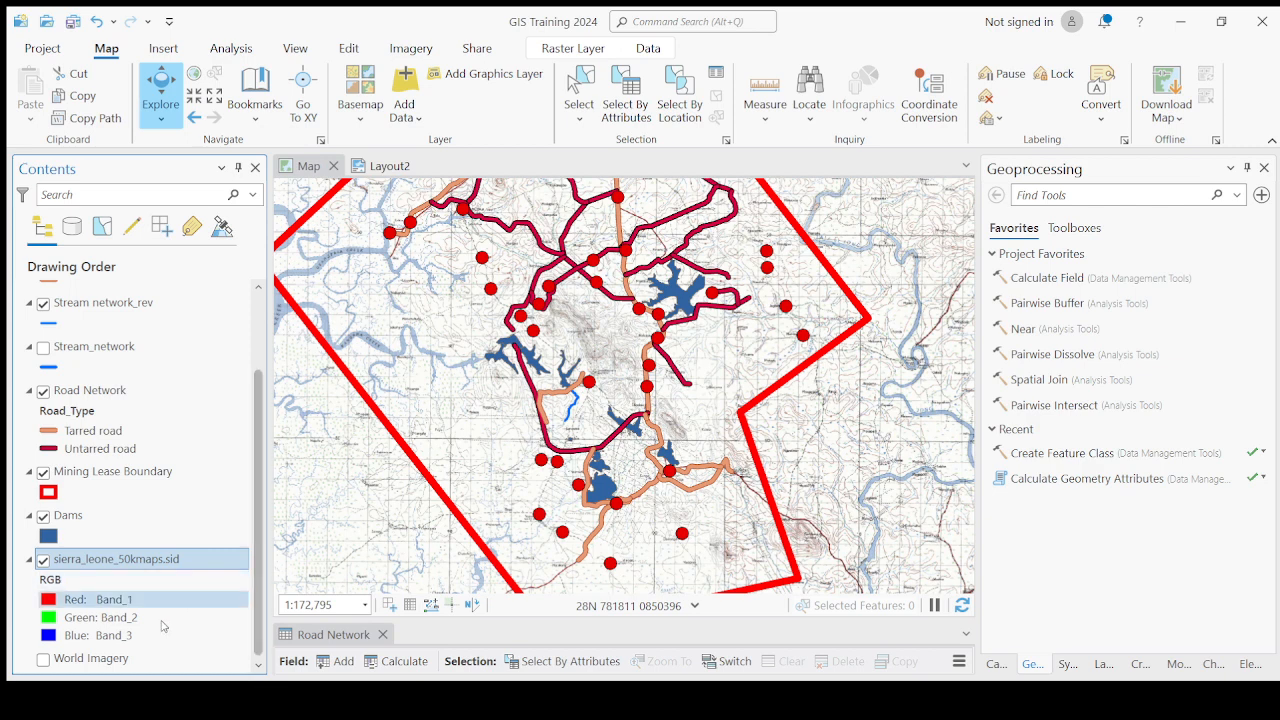
{"action": "left_click", "coordinate": [115, 658]}
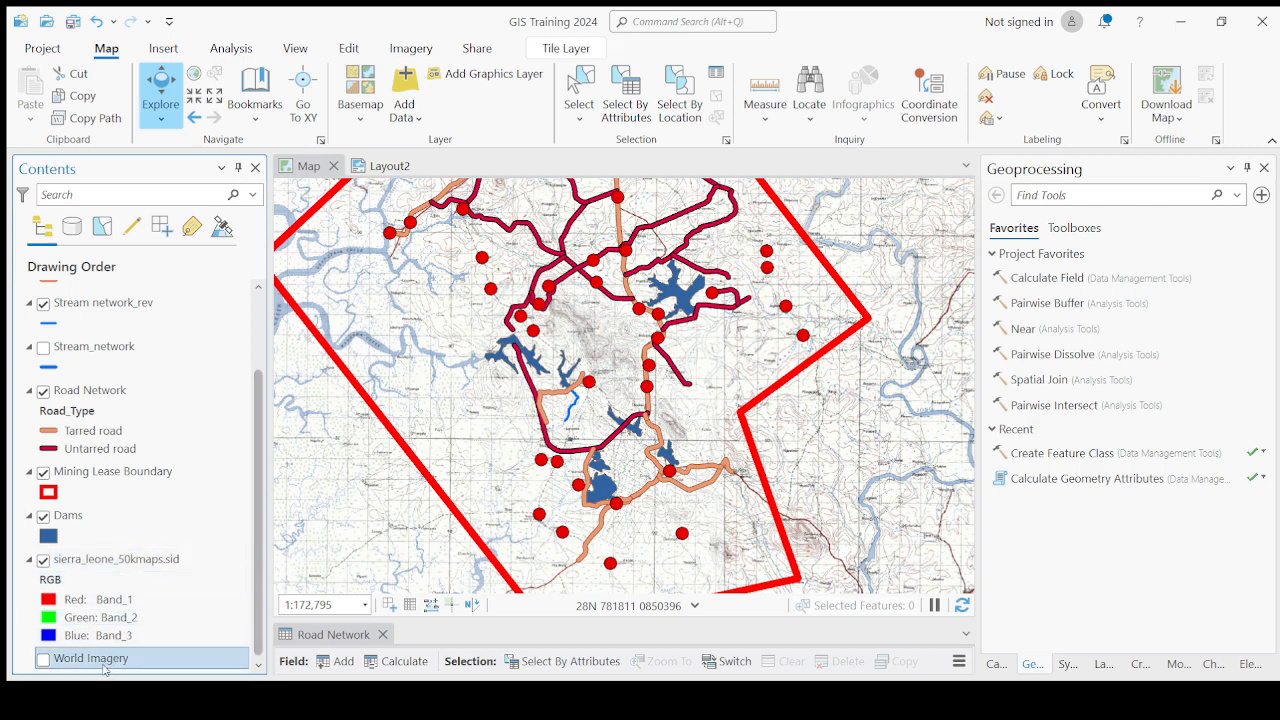
{"action": "left_click", "coordinate": [110, 559]}
{"action": "left_click", "coordinate": [113, 664]}
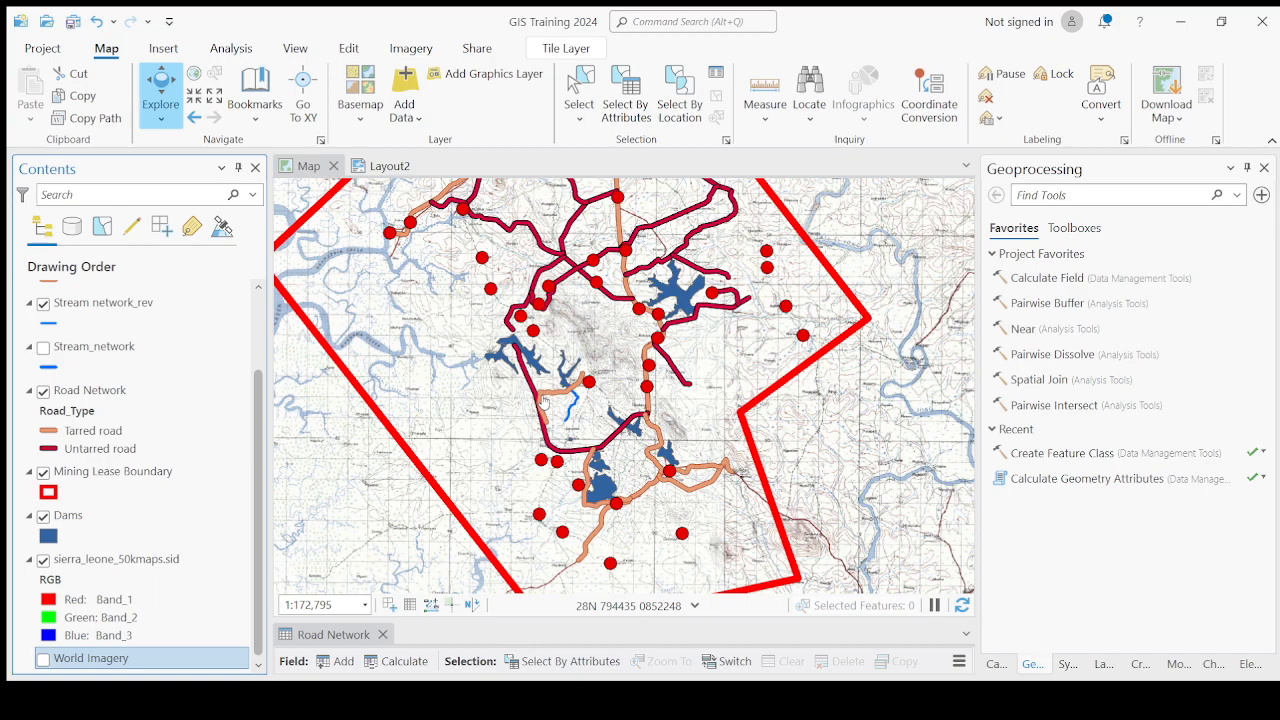
{"action": "left_click", "coordinate": [116, 559]}
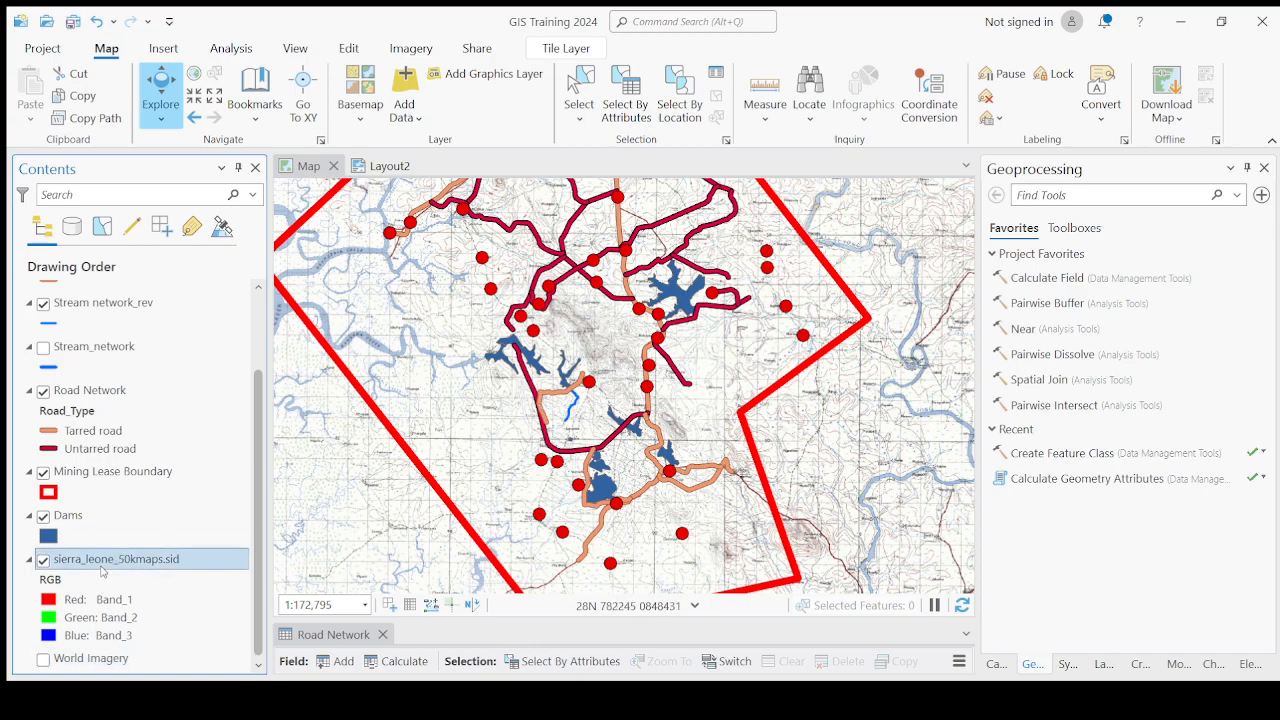
Zoom in on the contour lines and spot height around Gbangbama Hill on the topographic map.
{"action": "scroll", "coordinate": [603, 383], "scroll_direction": "up", "scroll_amount": 2}
{"action": "scroll", "coordinate": [603, 383], "scroll_direction": "up", "scroll_amount": 4}
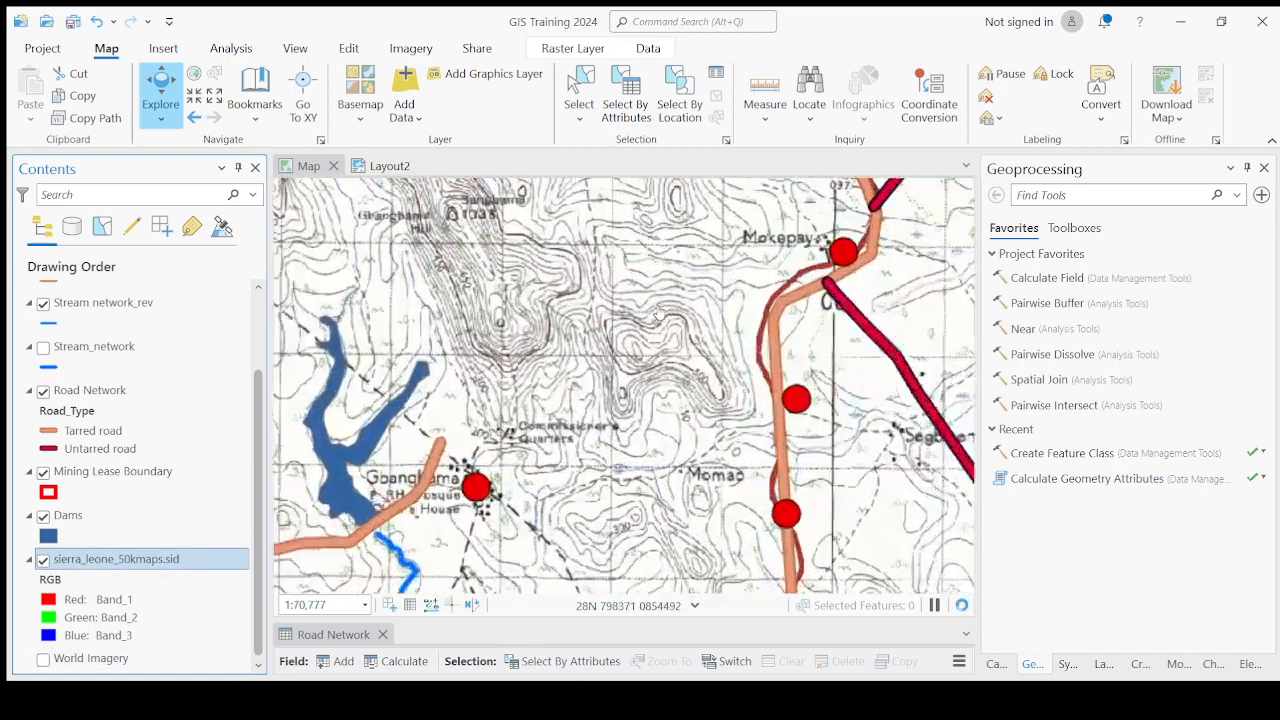
{"action": "scroll", "coordinate": [597, 465], "scroll_direction": "up", "scroll_amount": 2}
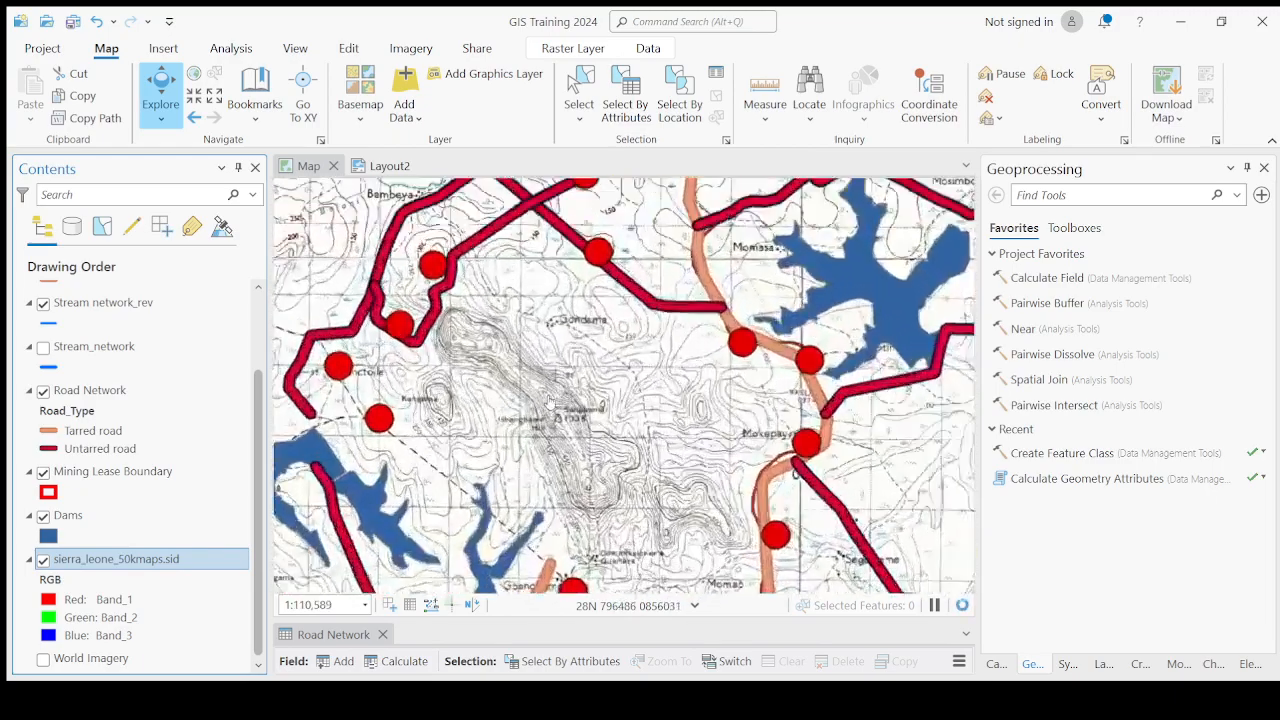
{"action": "left_click_drag", "start_coordinate": [562, 462], "coordinate": [576, 390]}
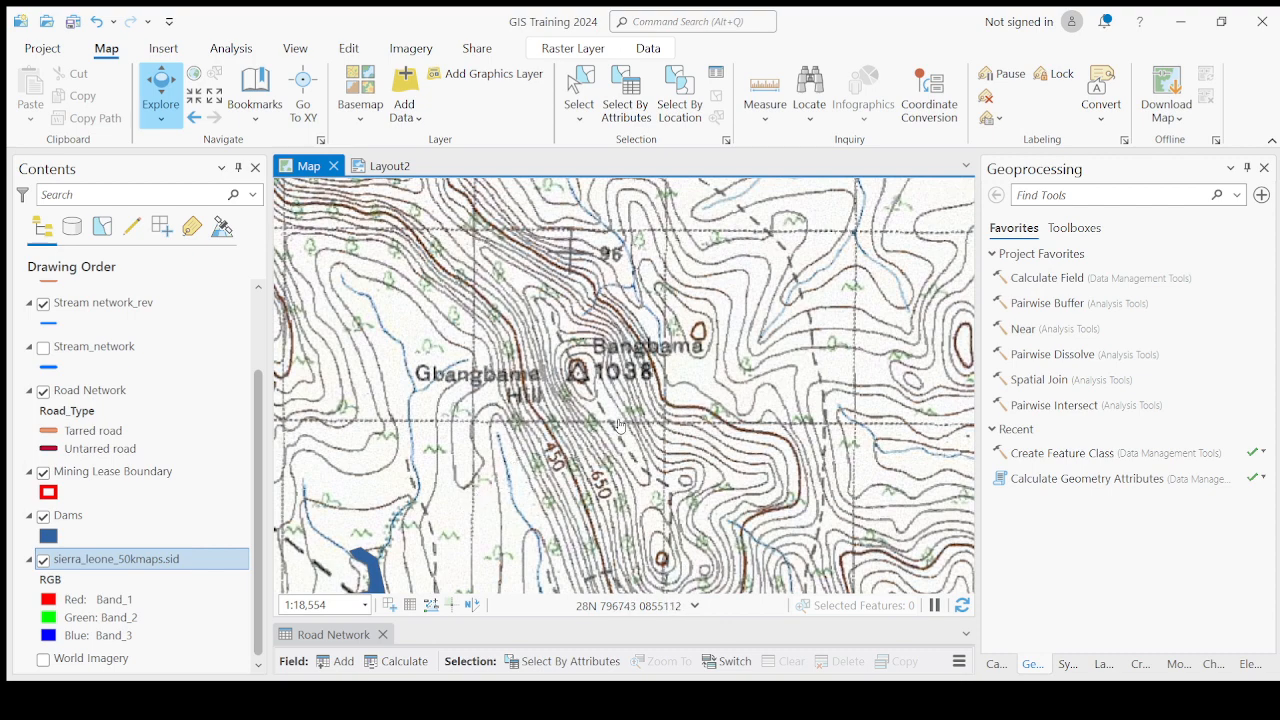
{"action": "scroll", "coordinate": [553, 460], "scroll_direction": "up", "scroll_amount": 2}
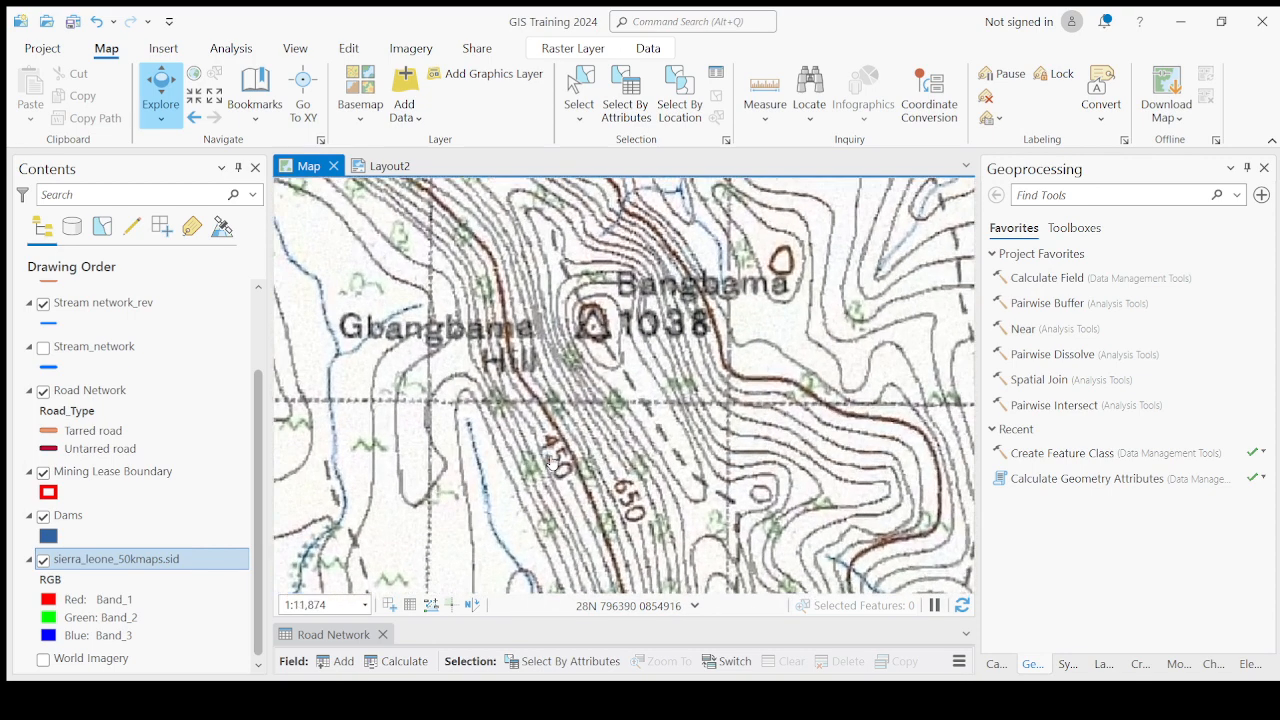
{"action": "scroll", "coordinate": [560, 465], "scroll_direction": "up", "scroll_amount": 2}
{"action": "left_click_drag", "start_coordinate": [566, 468], "coordinate": [540, 396]}
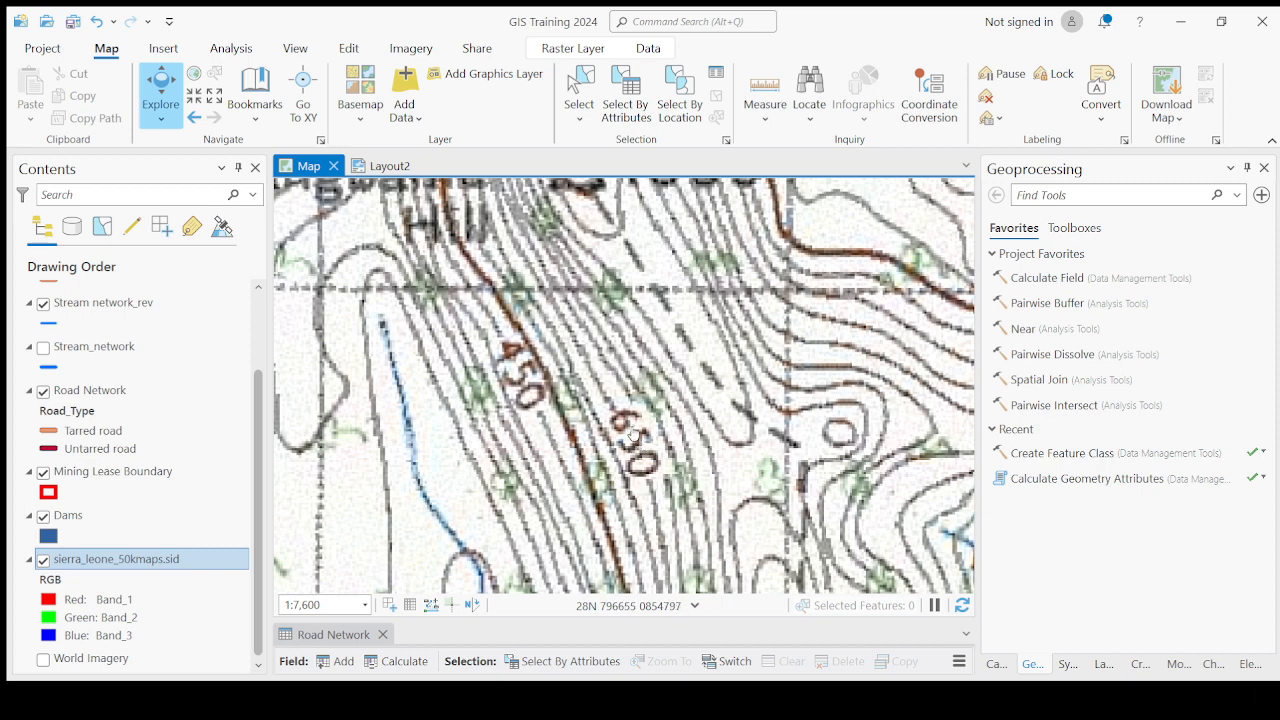
{"action": "left_click_drag", "start_coordinate": [650, 480], "coordinate": [634, 442]}
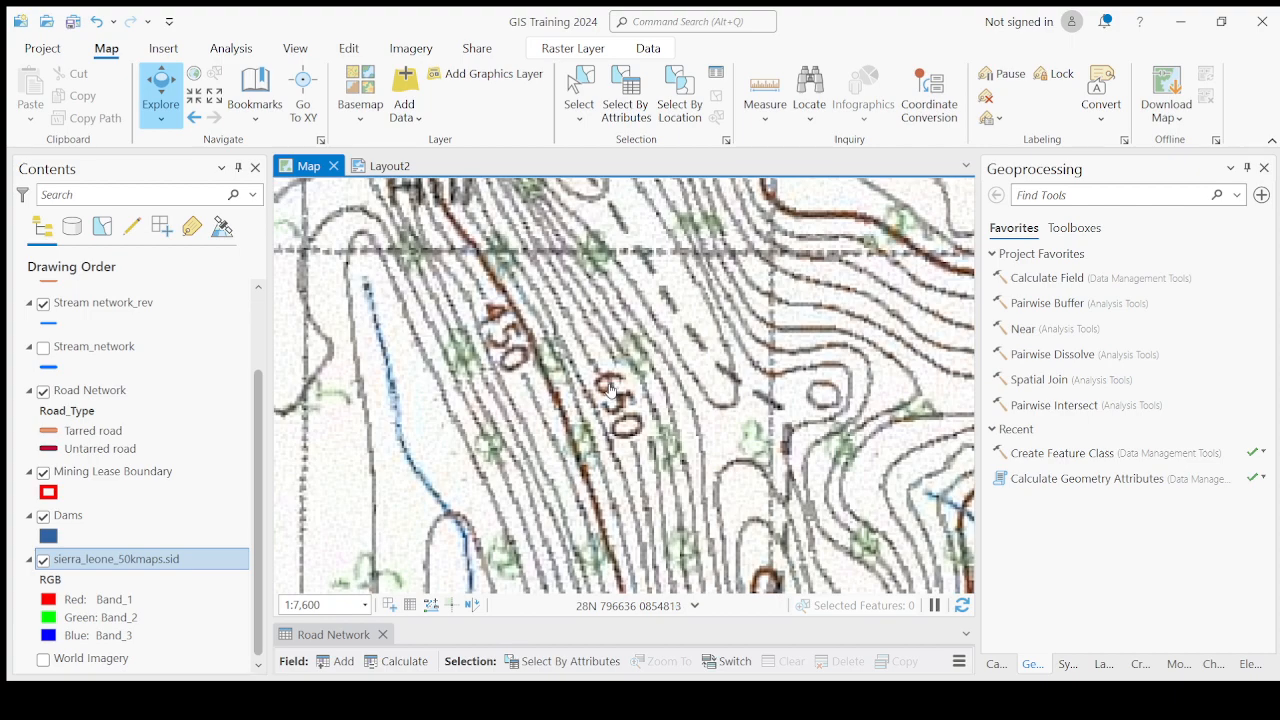
Zoom out to the whole mining lease, then zoom in on the contours near Golala and Mokiworo.
{"action": "scroll", "coordinate": [576, 430], "scroll_direction": "down", "scroll_amount": 5}
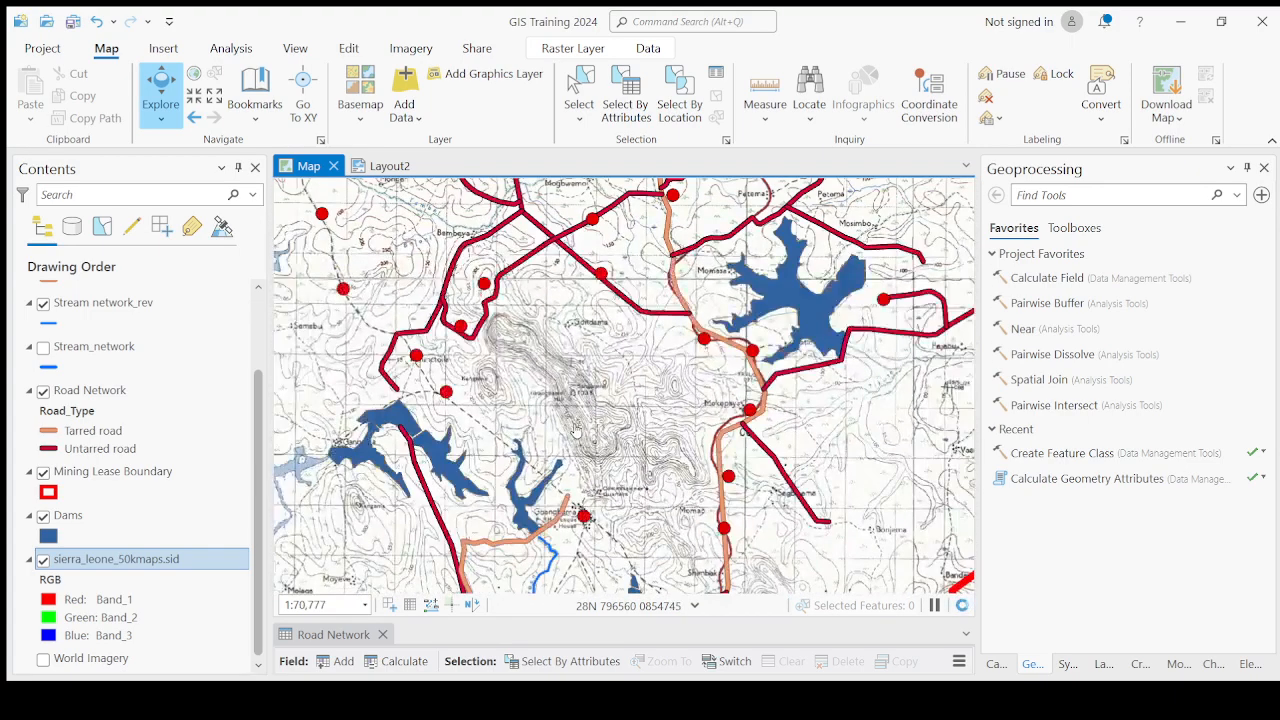
{"action": "scroll", "coordinate": [576, 430], "scroll_direction": "down", "scroll_amount": 3}
{"action": "scroll", "coordinate": [582, 452], "scroll_direction": "down", "scroll_amount": 3}
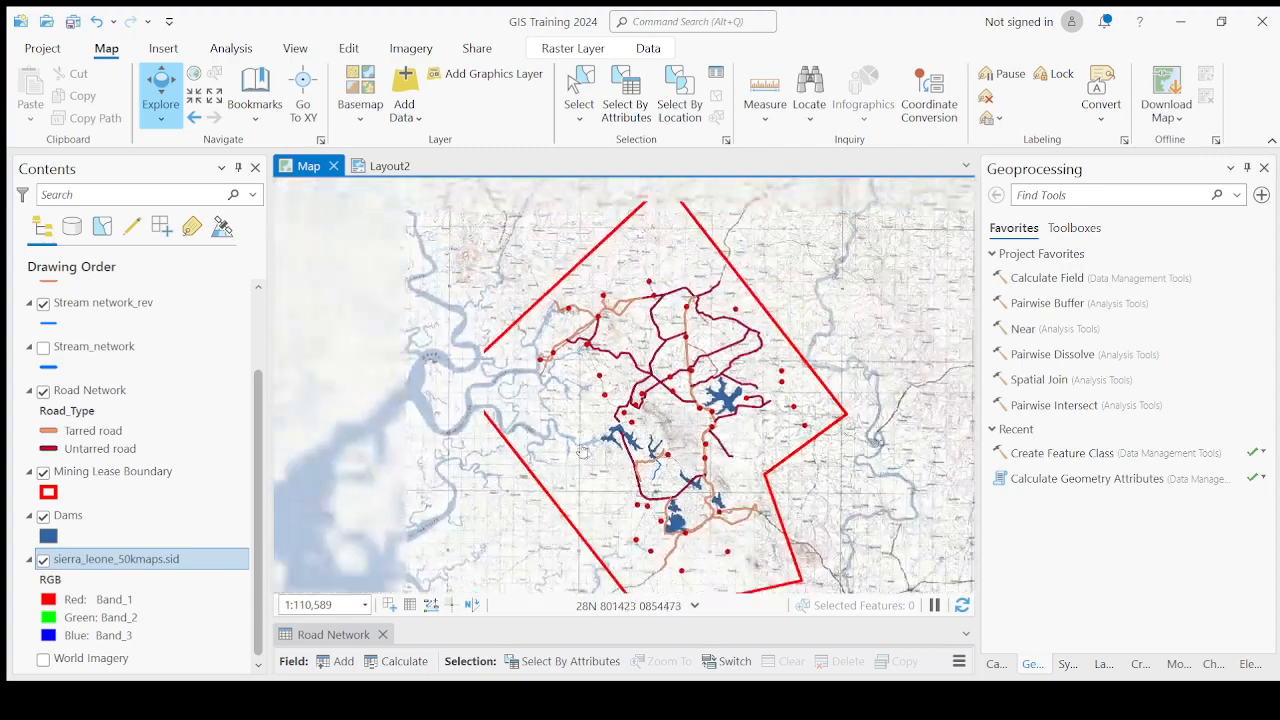
{"action": "left_click_drag", "start_coordinate": [749, 410], "coordinate": [640, 447]}
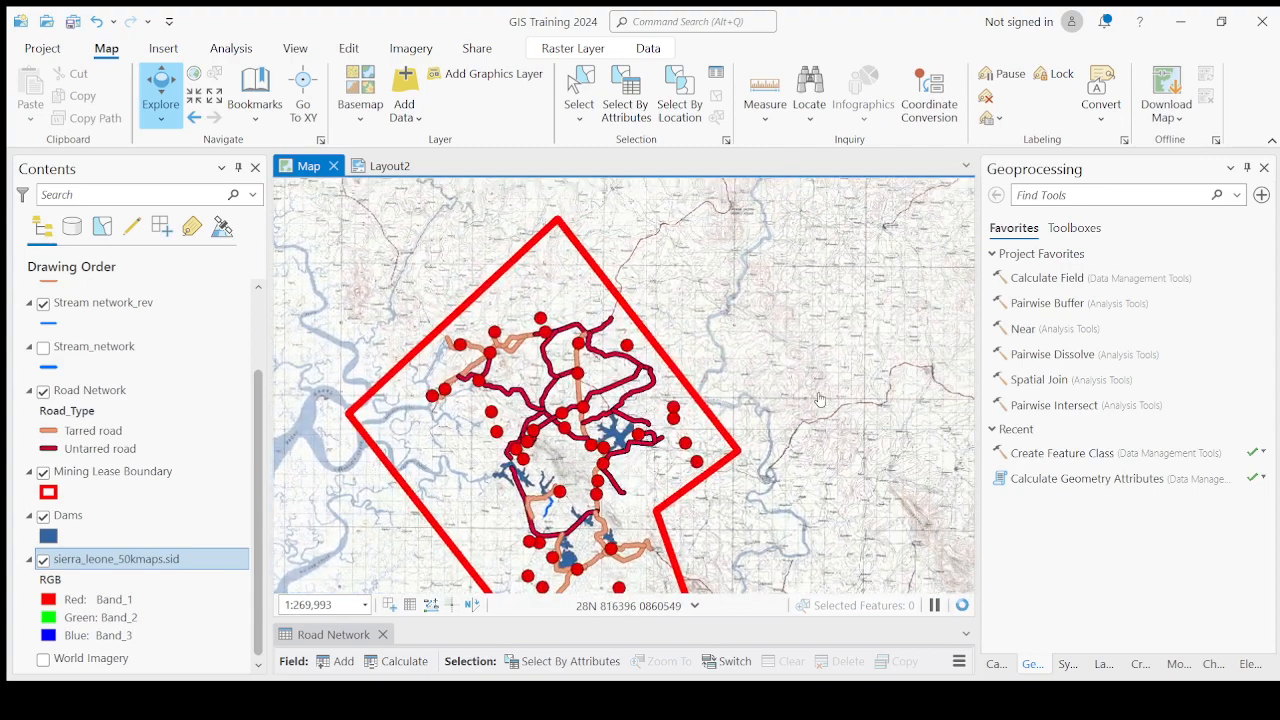
{"action": "scroll", "coordinate": [575, 440], "scroll_direction": "up", "scroll_amount": 6}
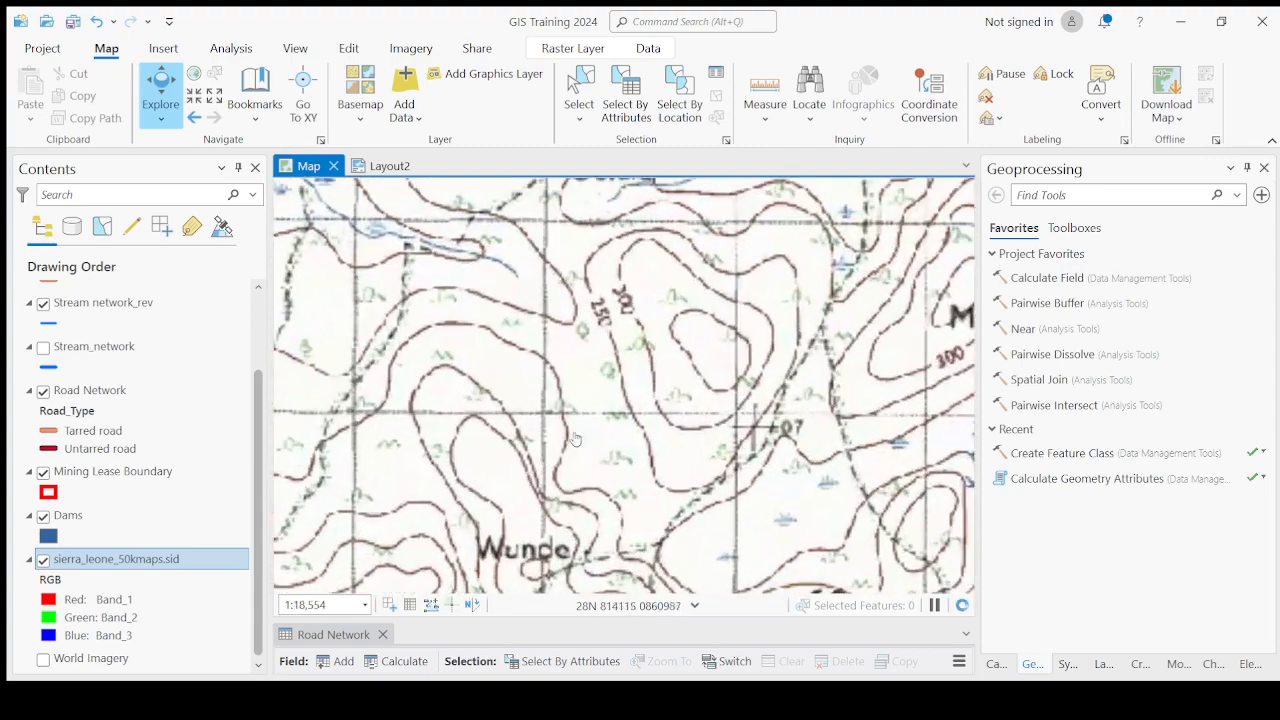
{"action": "left_click_drag", "start_coordinate": [702, 358], "coordinate": [676, 428]}
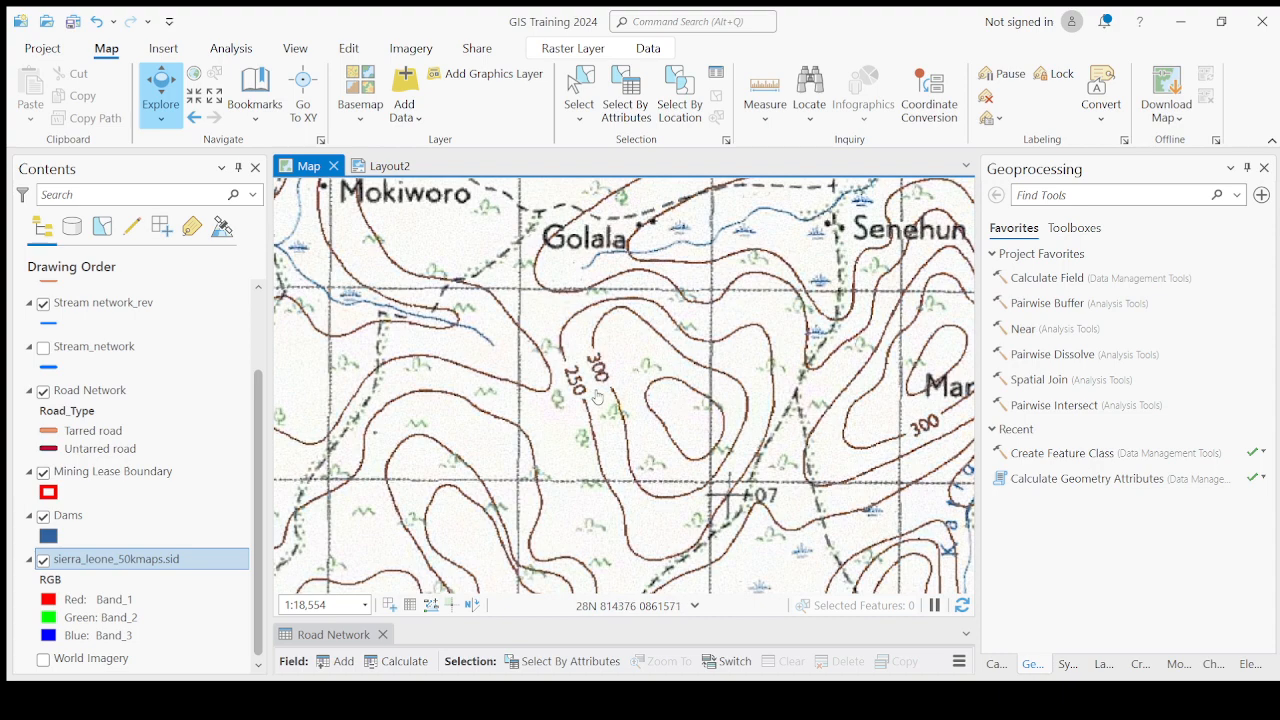
{"action": "scroll", "coordinate": [597, 397], "scroll_direction": "up", "scroll_amount": 2}
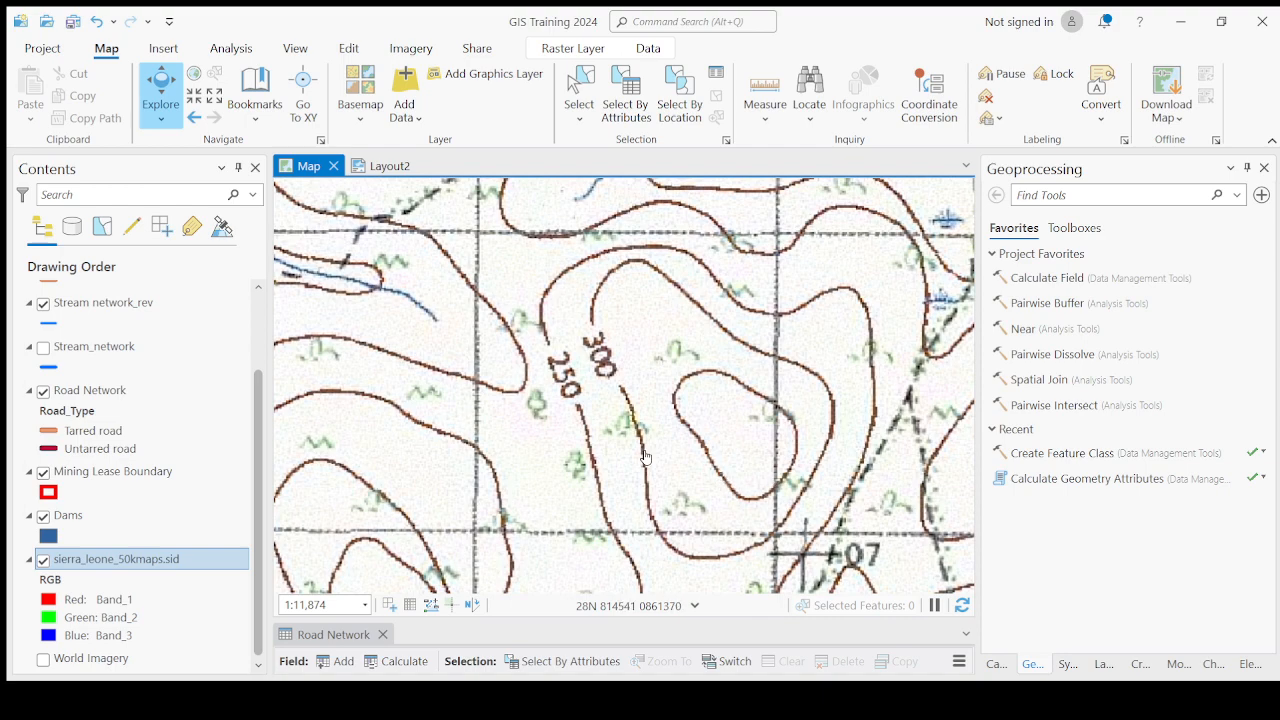
Examine the 250 and 300 contour lines near Golala at several zoom levels.
{"action": "scroll", "coordinate": [645, 457], "scroll_direction": "down", "scroll_amount": 2}
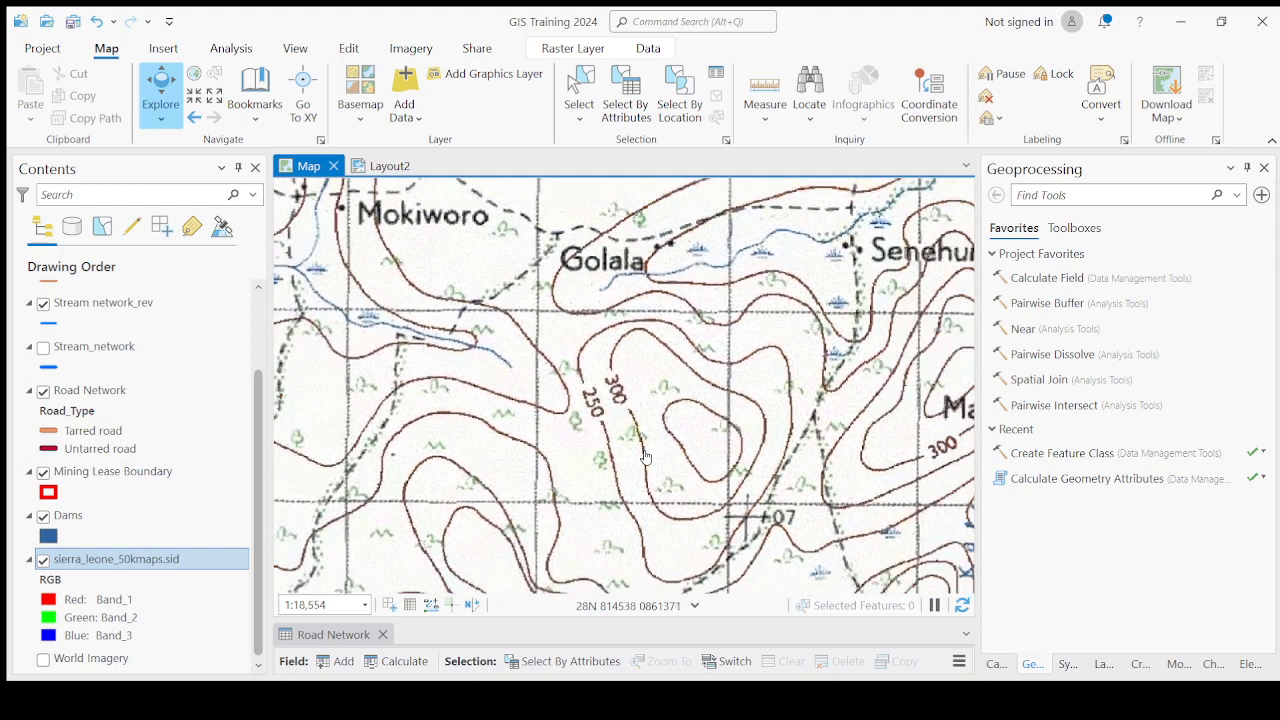
{"action": "scroll", "coordinate": [643, 459], "scroll_direction": "up", "scroll_amount": 2}
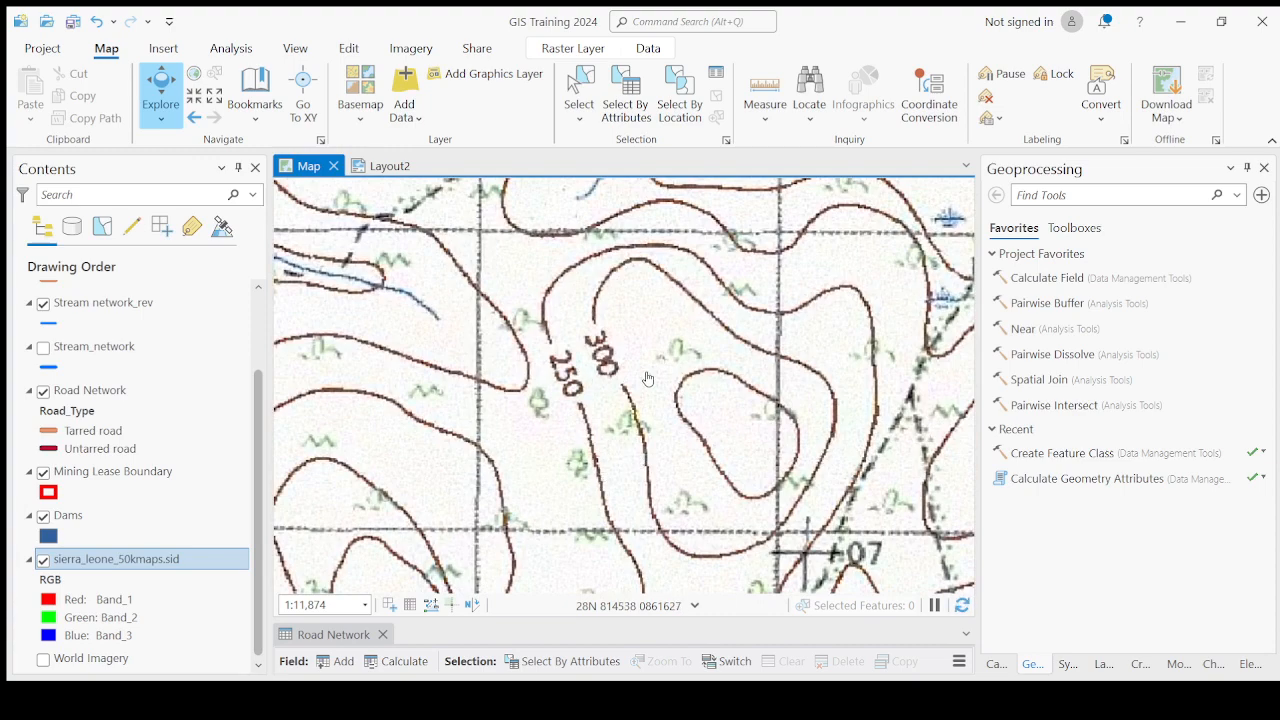
{"action": "scroll", "coordinate": [590, 445], "scroll_direction": "down", "scroll_amount": 4}
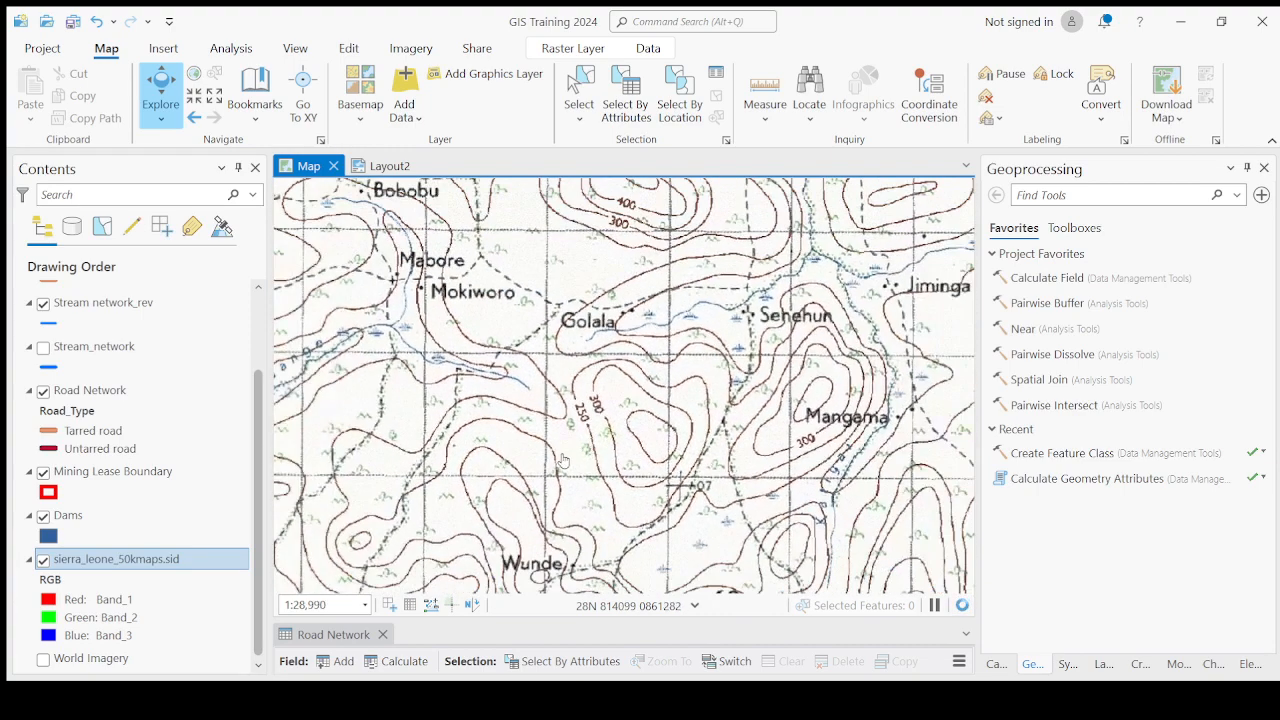
{"action": "scroll", "coordinate": [600, 435], "scroll_direction": "up", "scroll_amount": 4}
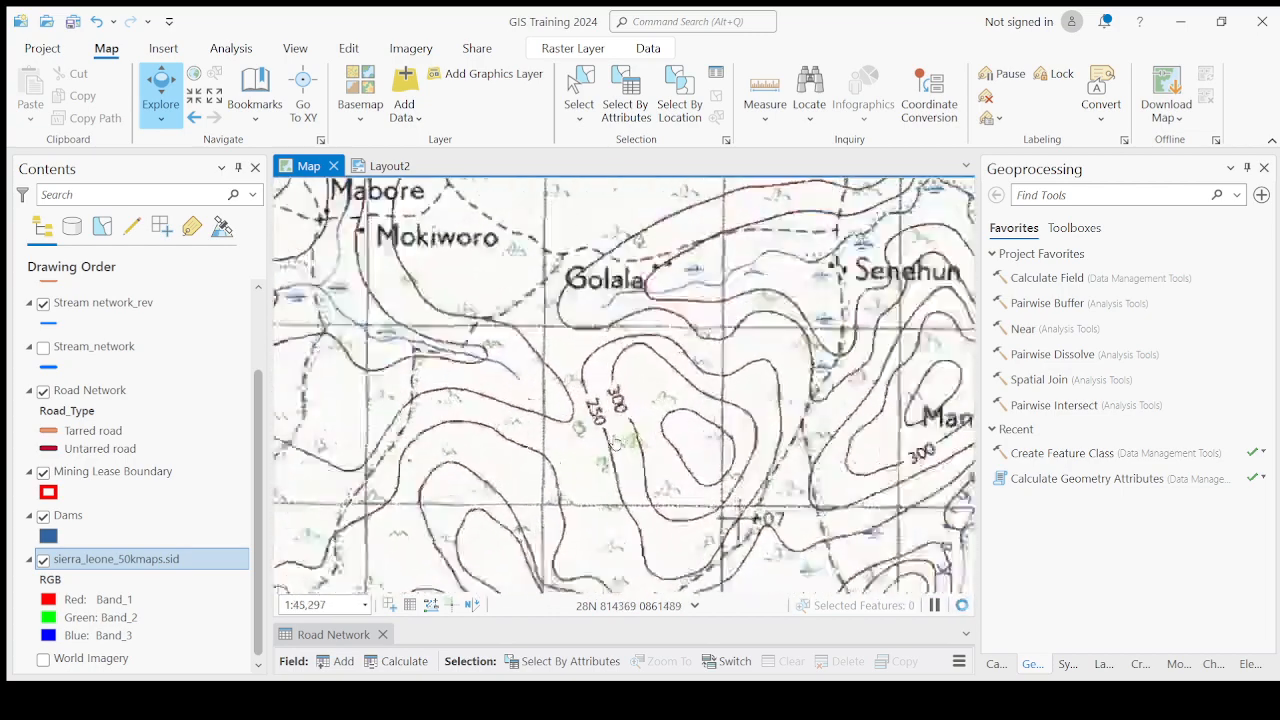
{"action": "scroll", "coordinate": [588, 383], "scroll_direction": "up", "scroll_amount": 2}
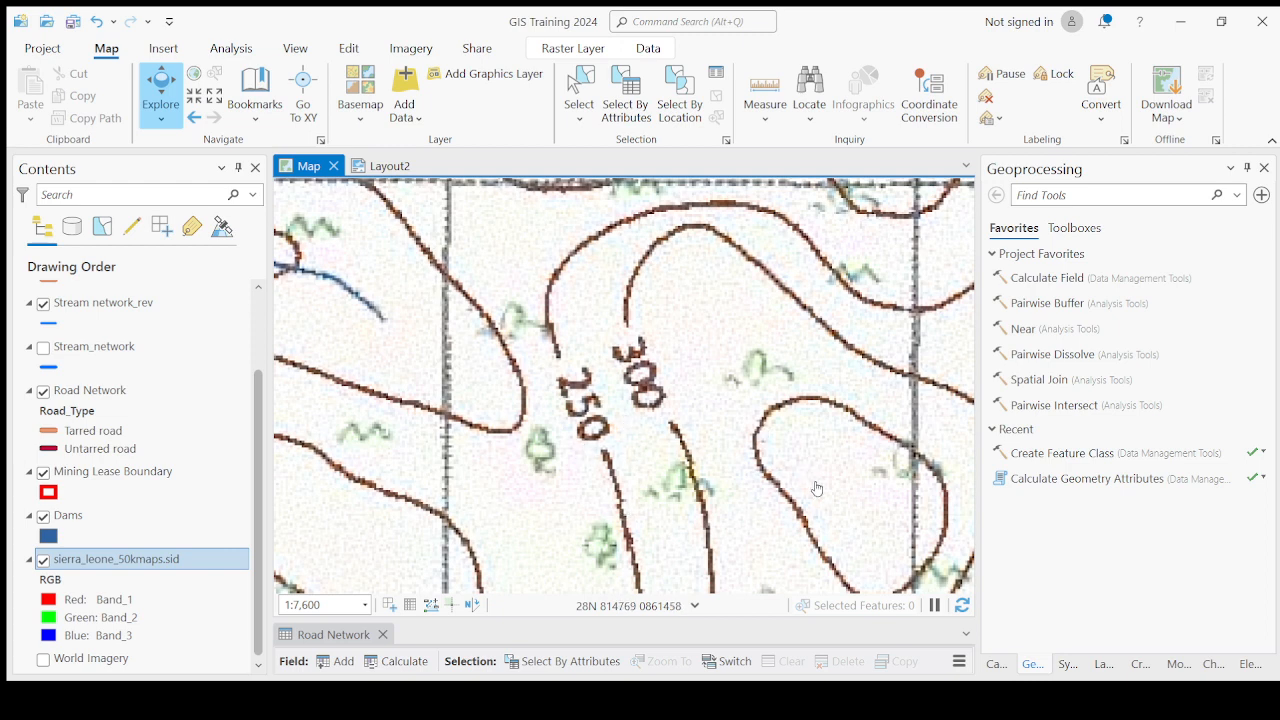
{"action": "scroll", "coordinate": [817, 489], "scroll_direction": "down", "scroll_amount": 2}
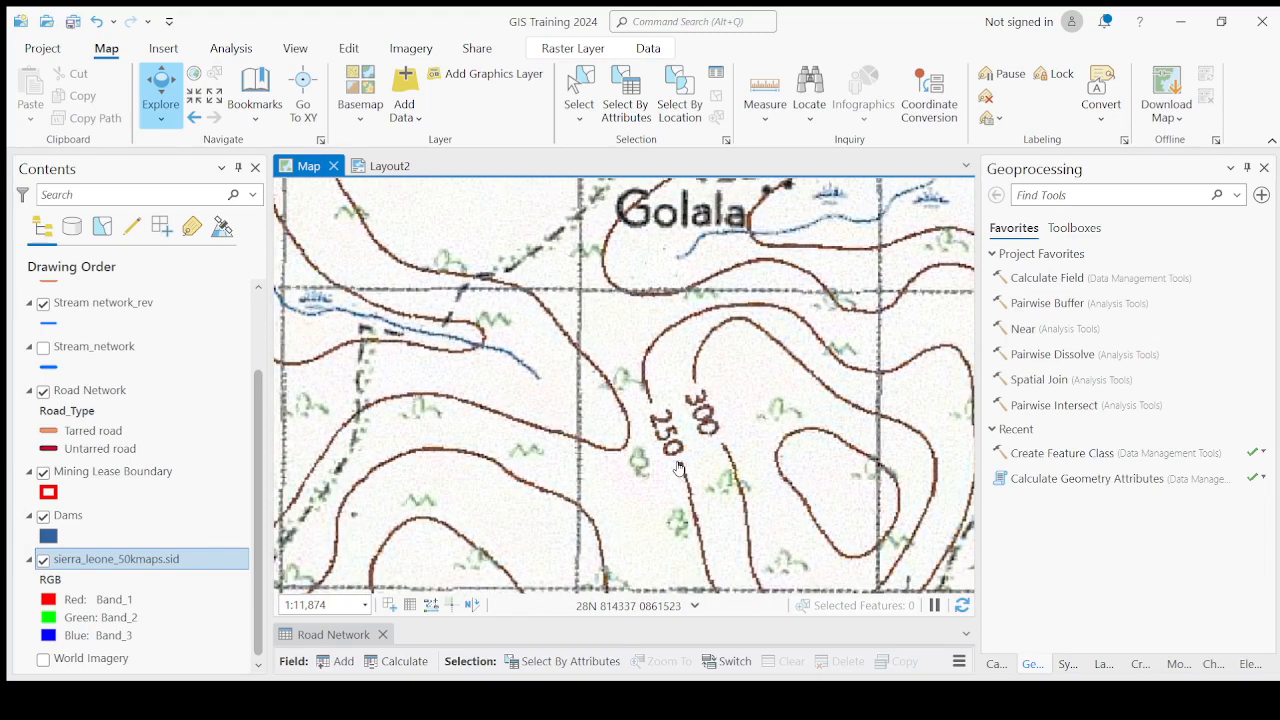
{"action": "left_click_drag", "start_coordinate": [647, 492], "coordinate": [670, 424]}
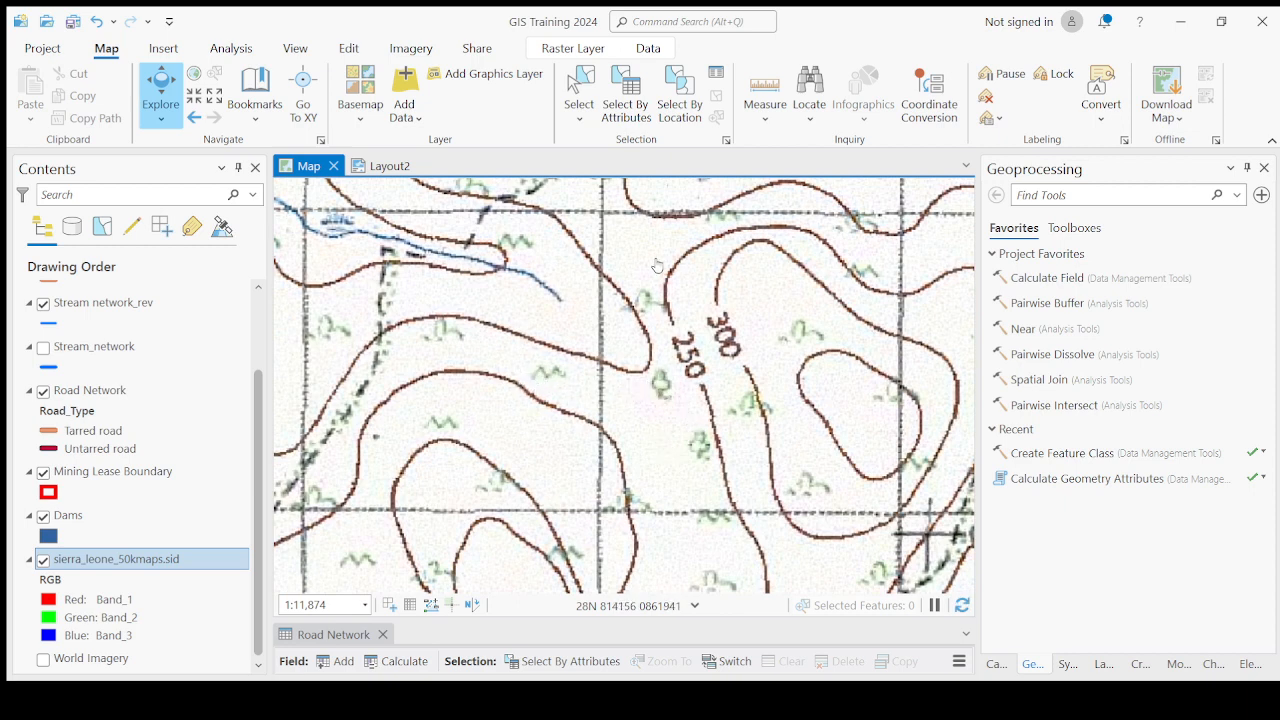
{"action": "scroll", "coordinate": [616, 271], "scroll_direction": "down", "scroll_amount": 2}
{"action": "scroll", "coordinate": [677, 410], "scroll_direction": "down", "scroll_amount": 2}
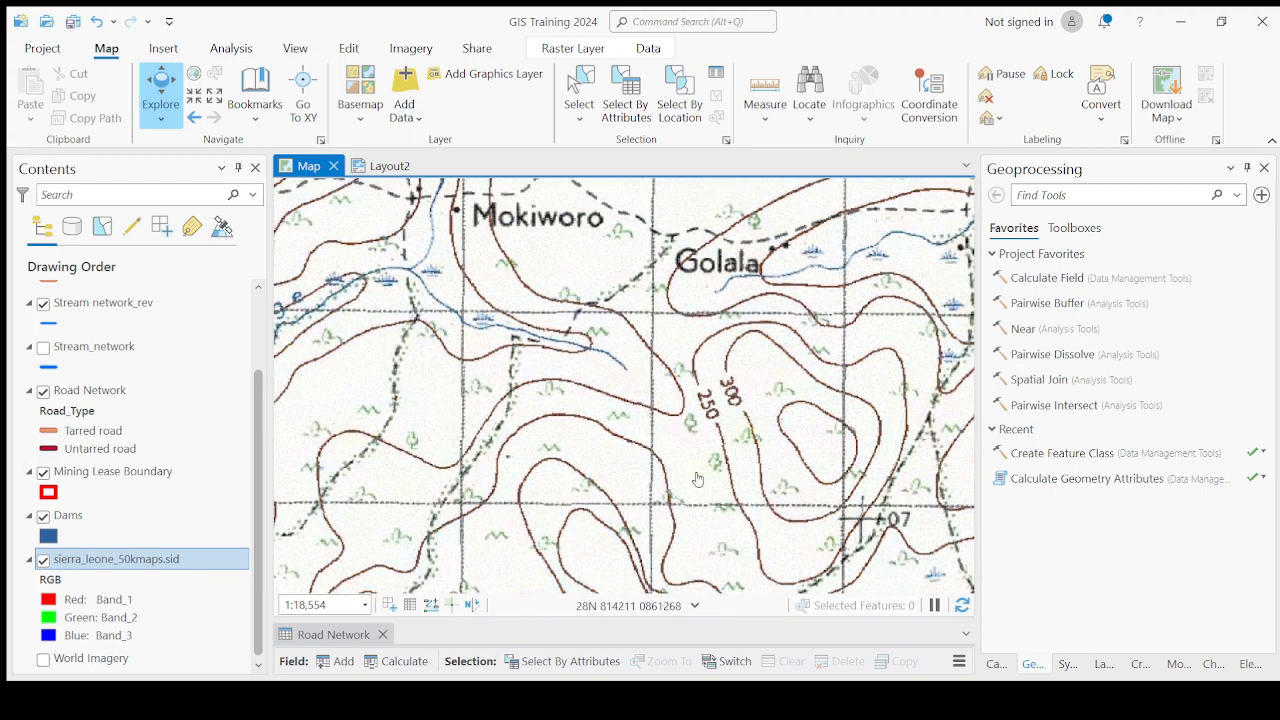
Pan west to examine Jagbwema, the Modange stream and the Tala or Jong river at the lease boundary.
{"action": "left_click_drag", "start_coordinate": [689, 293], "coordinate": [684, 418]}
{"action": "left_click_drag", "start_coordinate": [646, 324], "coordinate": [704, 312]}
{"action": "scroll", "coordinate": [818, 438], "scroll_direction": "down", "scroll_amount": 2}
{"action": "scroll", "coordinate": [648, 406], "scroll_direction": "down", "scroll_amount": 2}
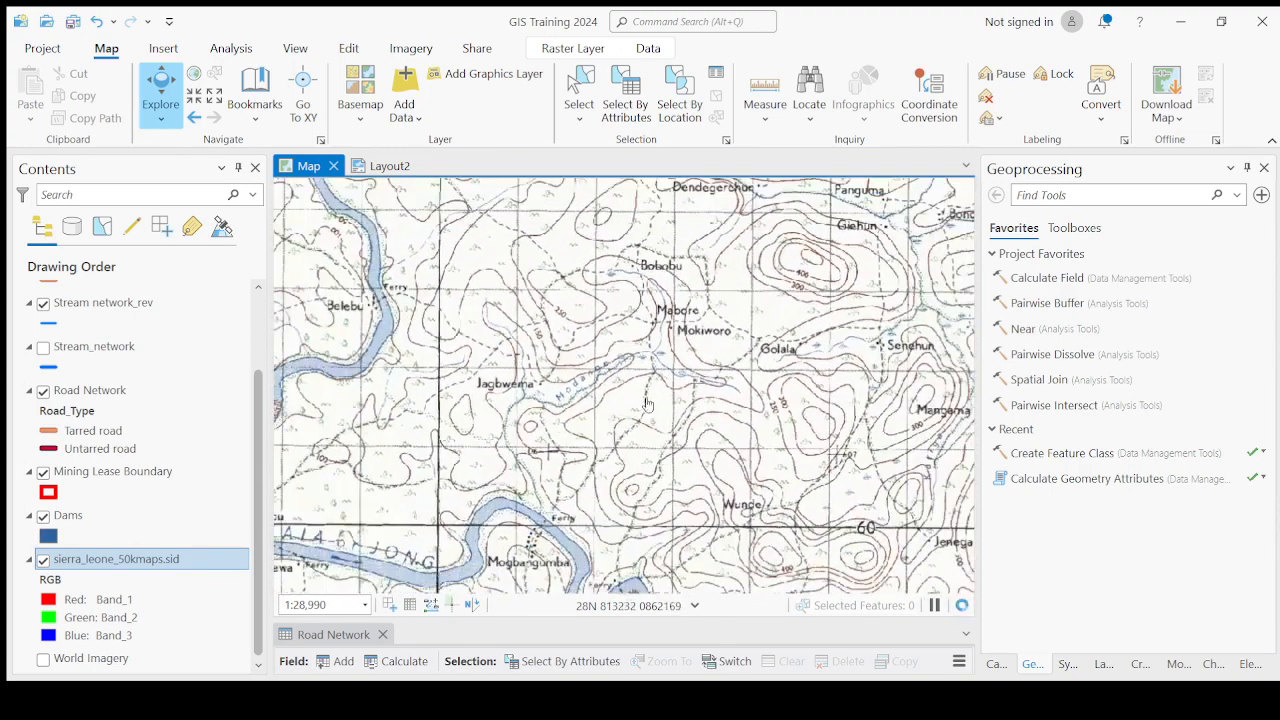
{"action": "scroll", "coordinate": [638, 298], "scroll_direction": "up", "scroll_amount": 2}
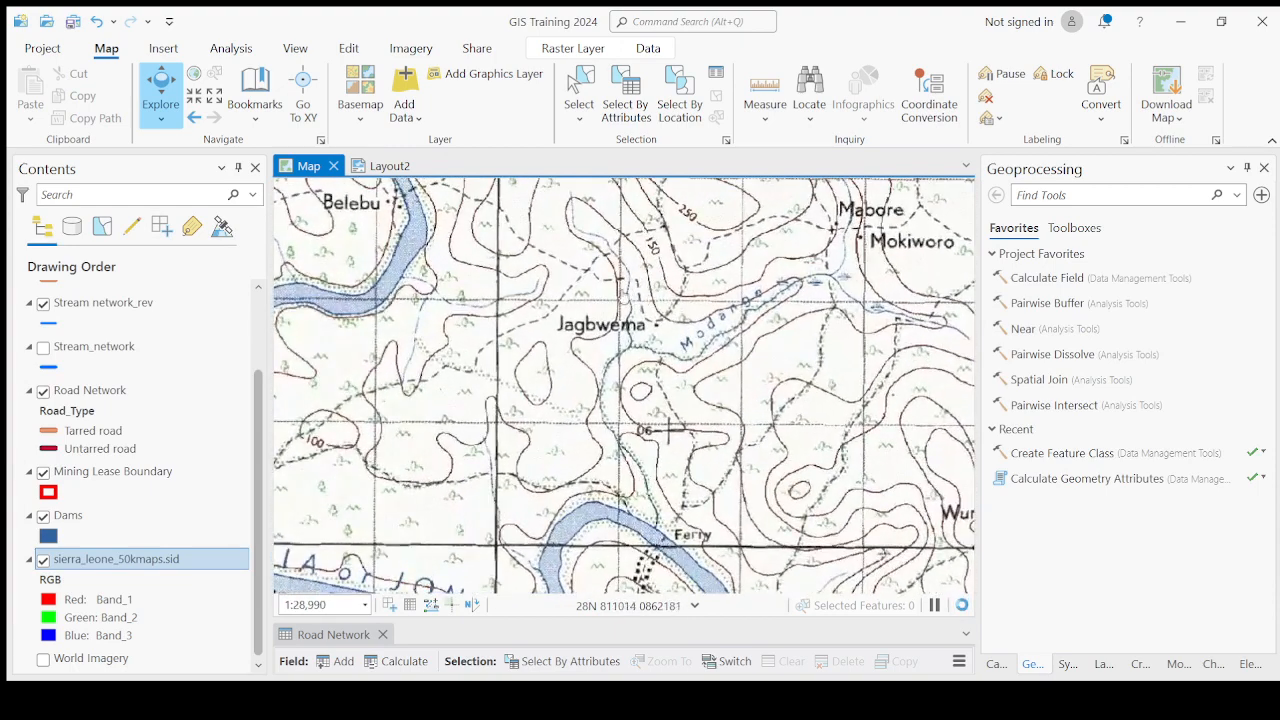
{"action": "scroll", "coordinate": [616, 293], "scroll_direction": "up", "scroll_amount": 2}
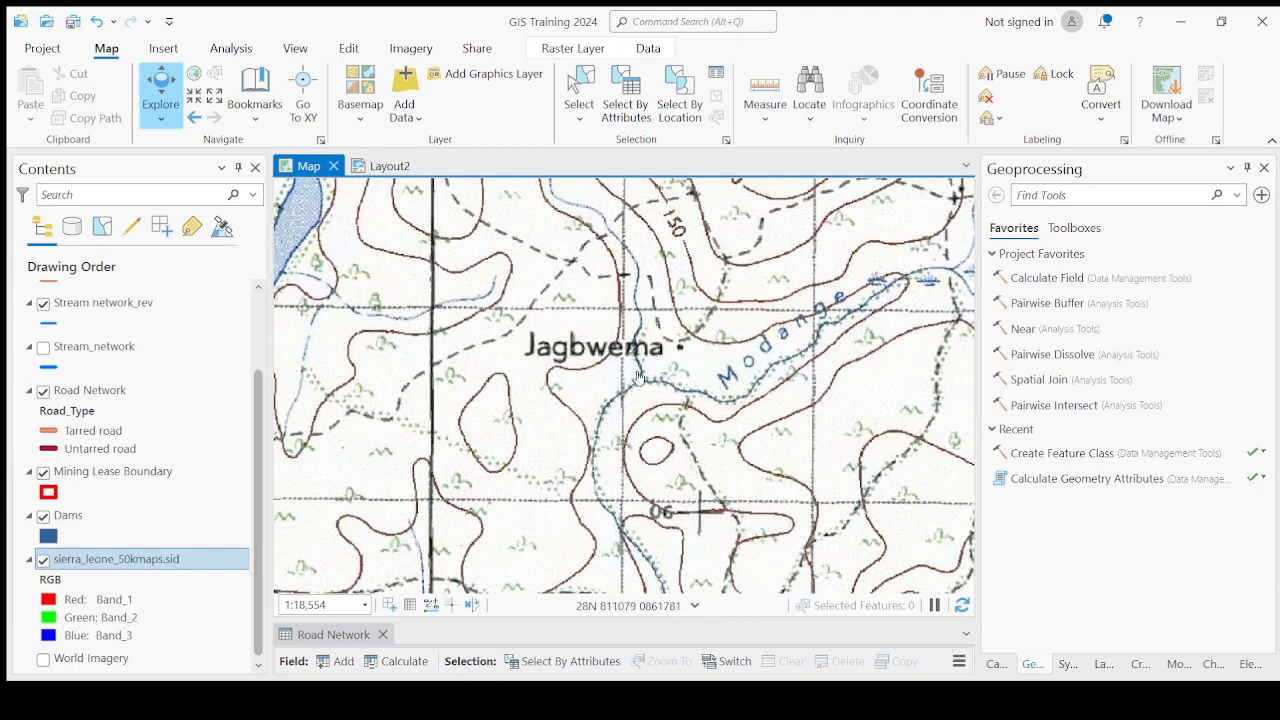
{"action": "scroll", "coordinate": [840, 337], "scroll_direction": "up", "scroll_amount": 2}
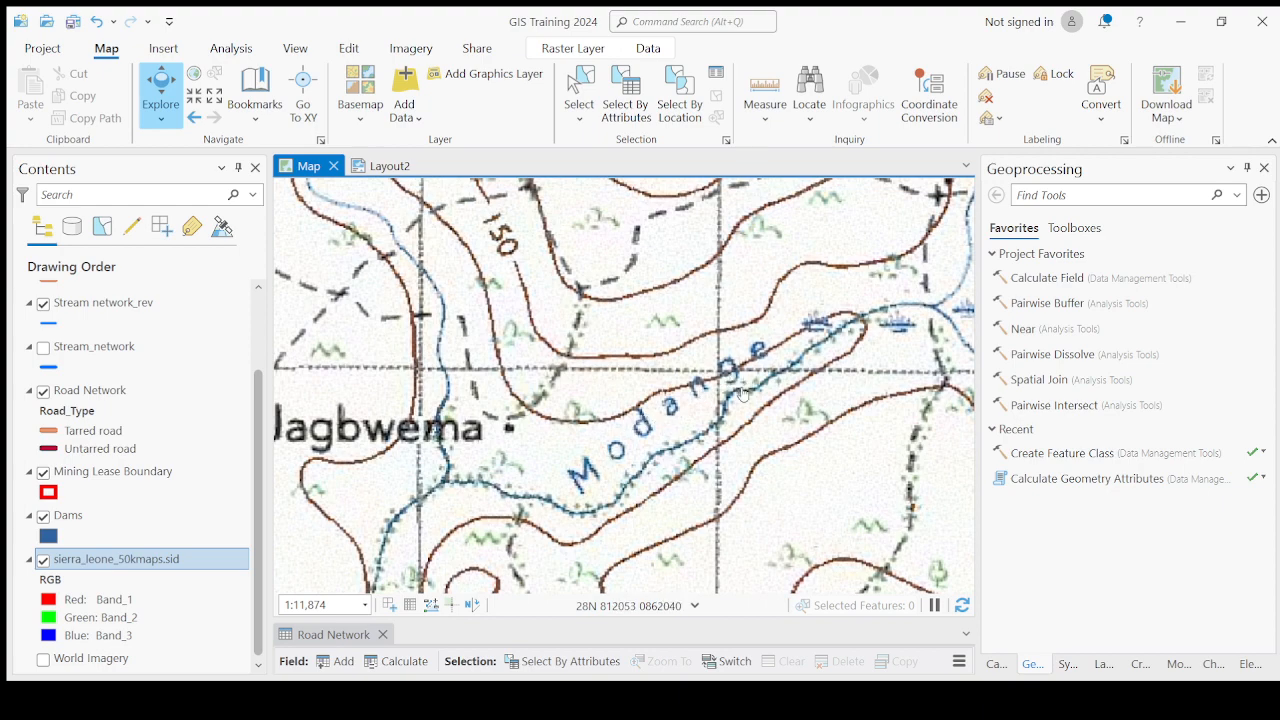
{"action": "scroll", "coordinate": [741, 393], "scroll_direction": "down", "scroll_amount": 4}
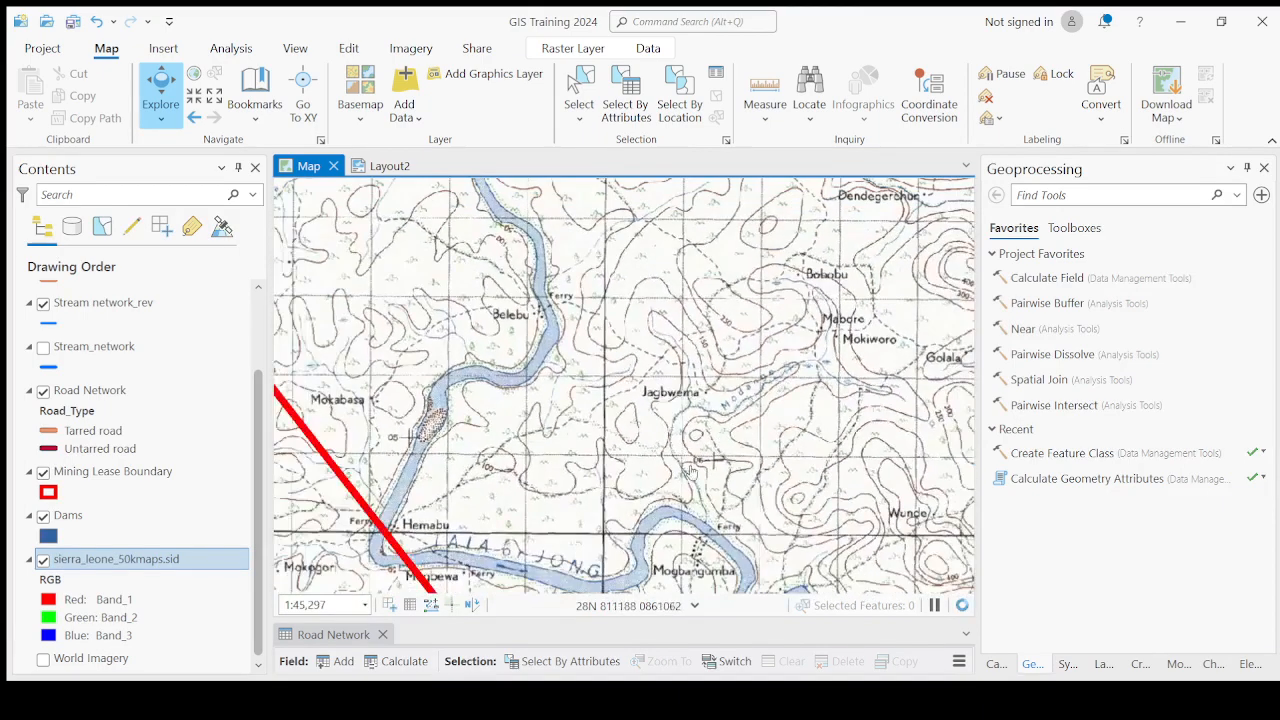
{"action": "left_click_drag", "start_coordinate": [690, 470], "coordinate": [708, 372]}
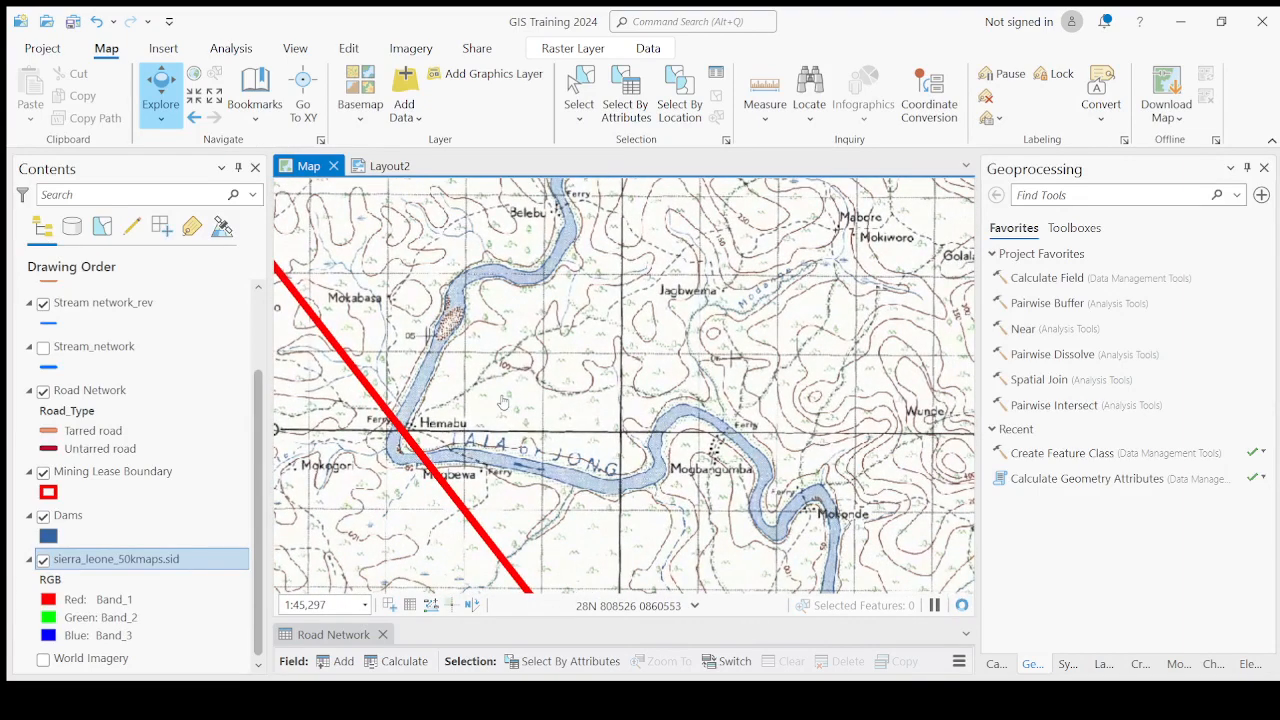
{"action": "scroll", "coordinate": [460, 440], "scroll_direction": "up", "scroll_amount": 3}
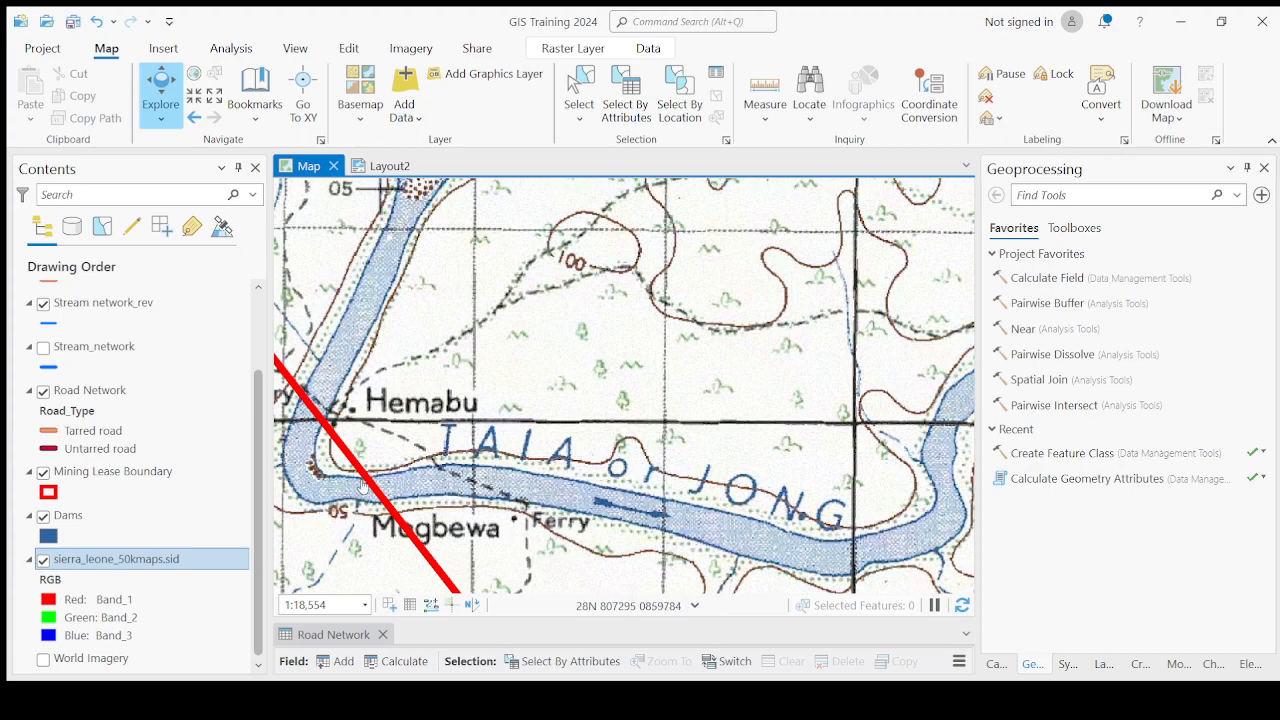
Examine the Tala or Jong river bend and contours around Mogbangumba, Mokonde and Motavaworo at several zoom levels.
{"action": "scroll", "coordinate": [668, 537], "scroll_direction": "down", "scroll_amount": 3}
{"action": "left_click_drag", "start_coordinate": [745, 507], "coordinate": [582, 438]}
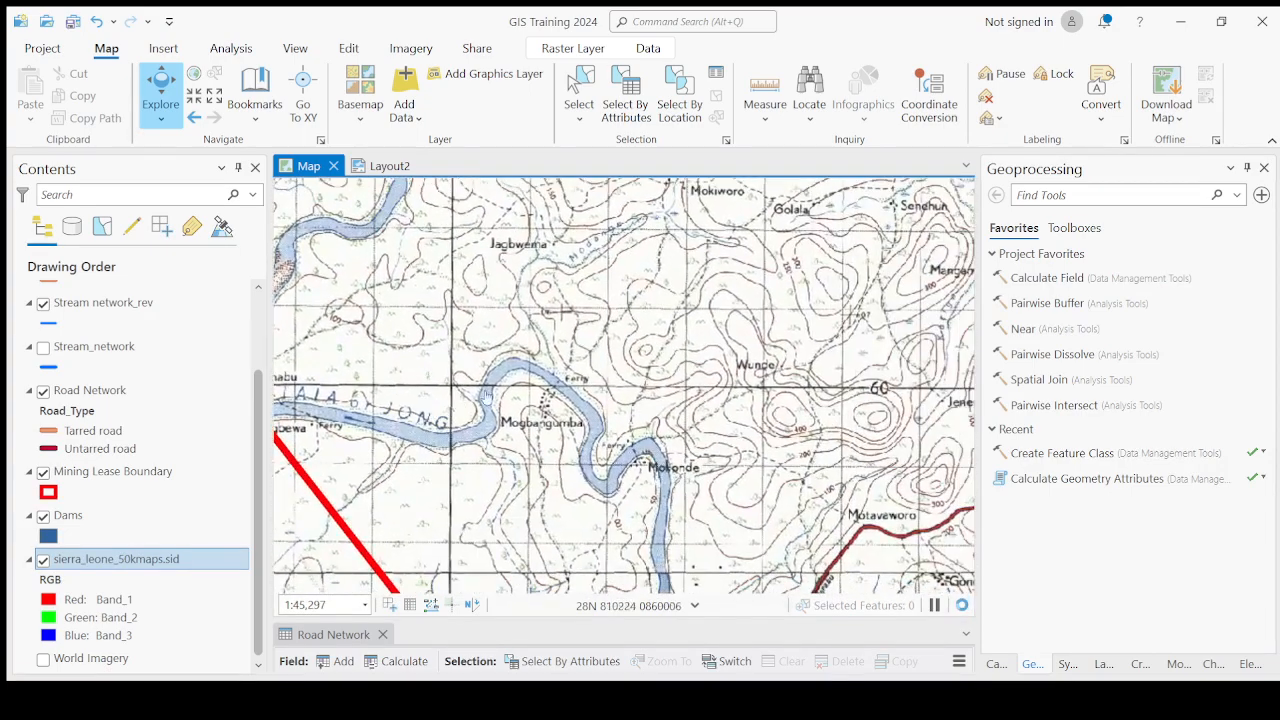
{"action": "scroll", "coordinate": [588, 452], "scroll_direction": "up", "scroll_amount": 2}
{"action": "scroll", "coordinate": [588, 452], "scroll_direction": "up", "scroll_amount": 4}
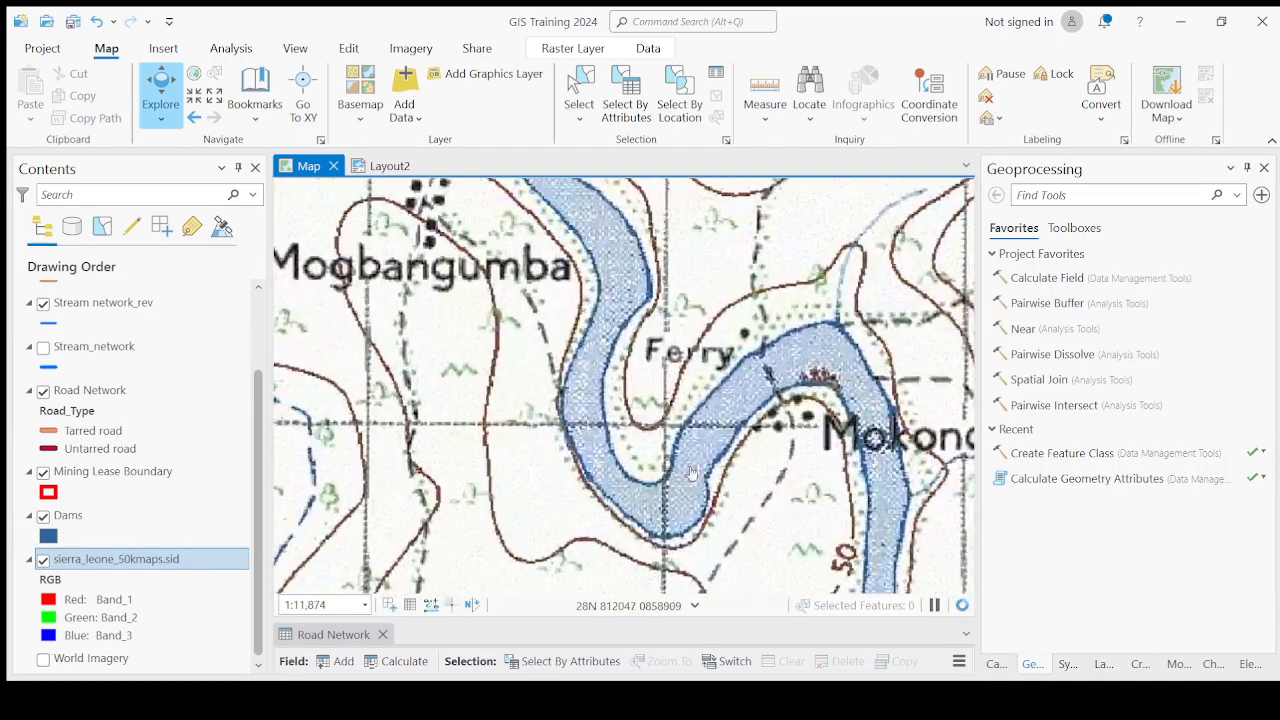
{"action": "scroll", "coordinate": [768, 367], "scroll_direction": "down", "scroll_amount": 4}
{"action": "left_click_drag", "start_coordinate": [850, 425], "coordinate": [530, 272]}
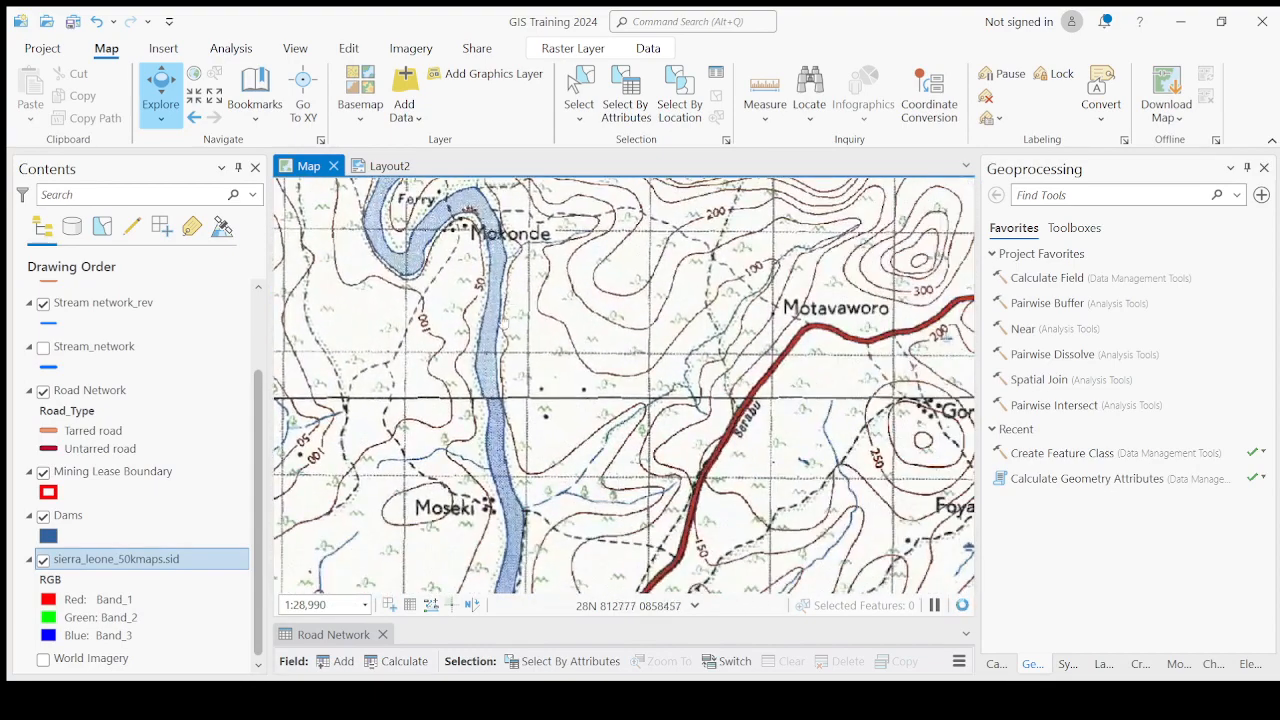
{"action": "scroll", "coordinate": [496, 326], "scroll_direction": "down", "scroll_amount": 2}
{"action": "left_click_drag", "start_coordinate": [495, 513], "coordinate": [593, 338]}
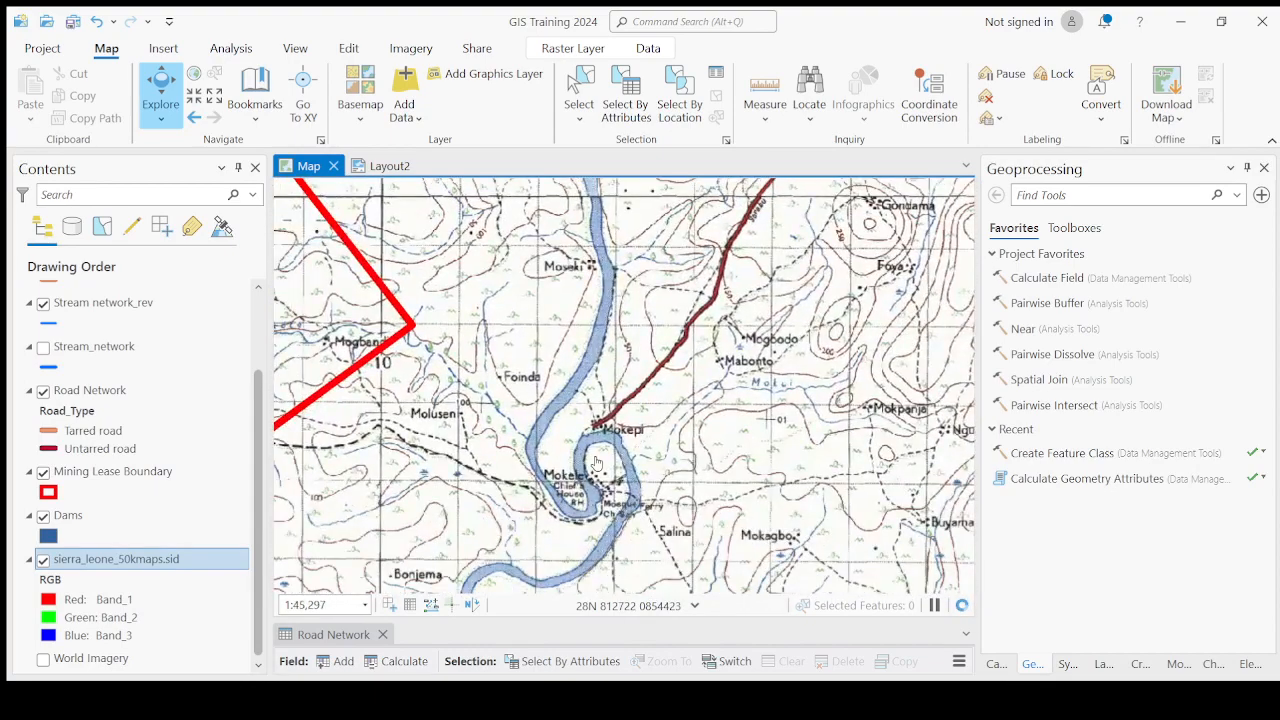
Zoom out, then examine the Jong river near Naiaguehun and Naiama before panning back north.
{"action": "scroll", "coordinate": [597, 462], "scroll_direction": "down", "scroll_amount": 4}
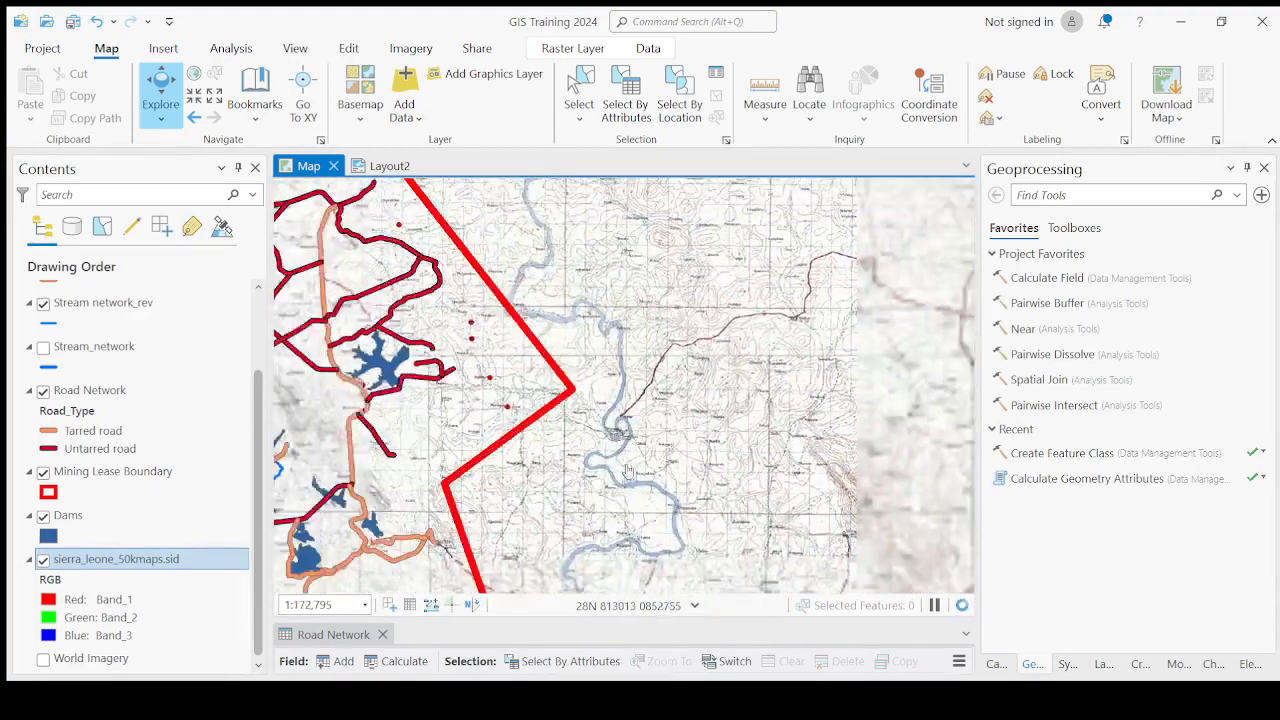
{"action": "scroll", "coordinate": [628, 470], "scroll_direction": "up", "scroll_amount": 5}
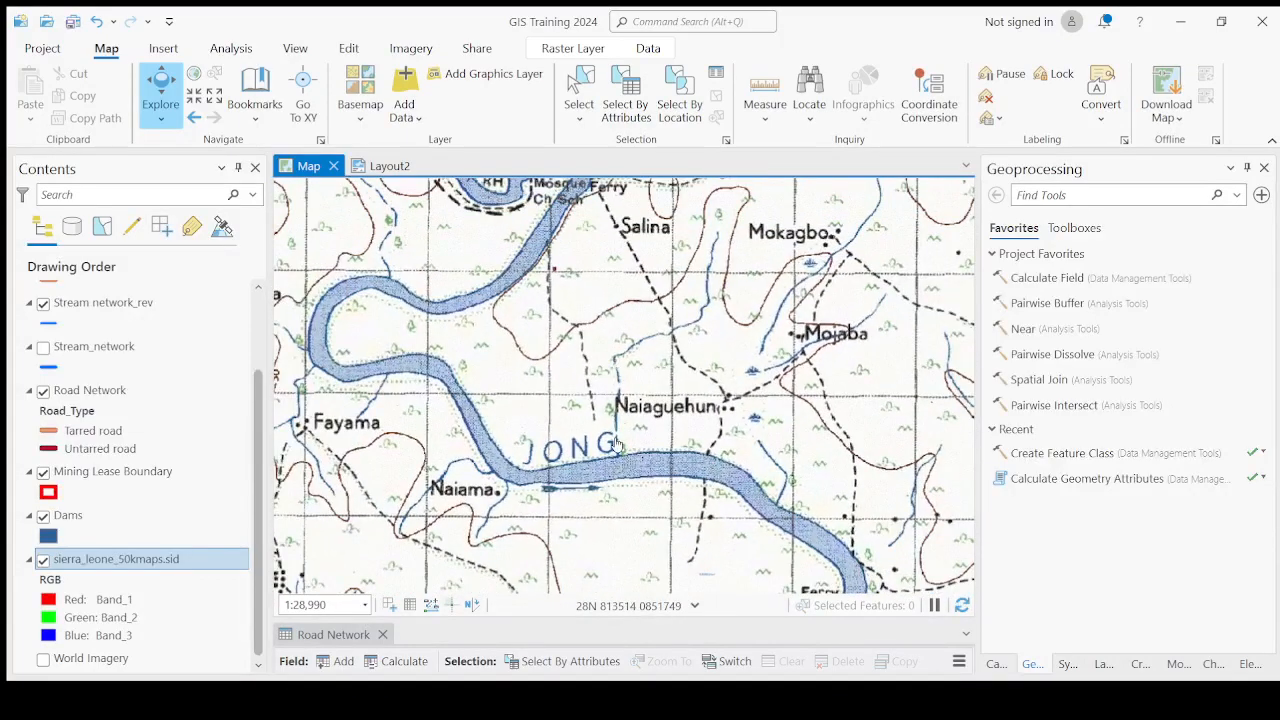
{"action": "scroll", "coordinate": [547, 458], "scroll_direction": "up", "scroll_amount": 1}
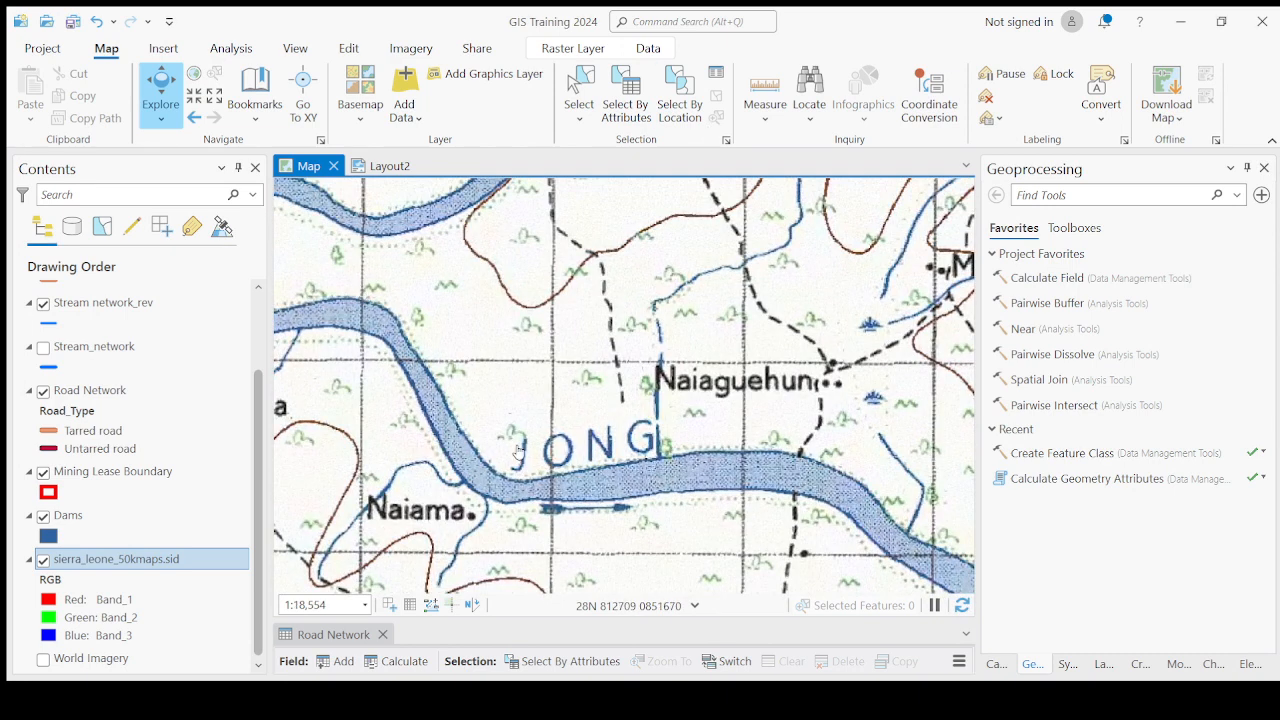
{"action": "scroll", "coordinate": [778, 240], "scroll_direction": "down", "scroll_amount": 5}
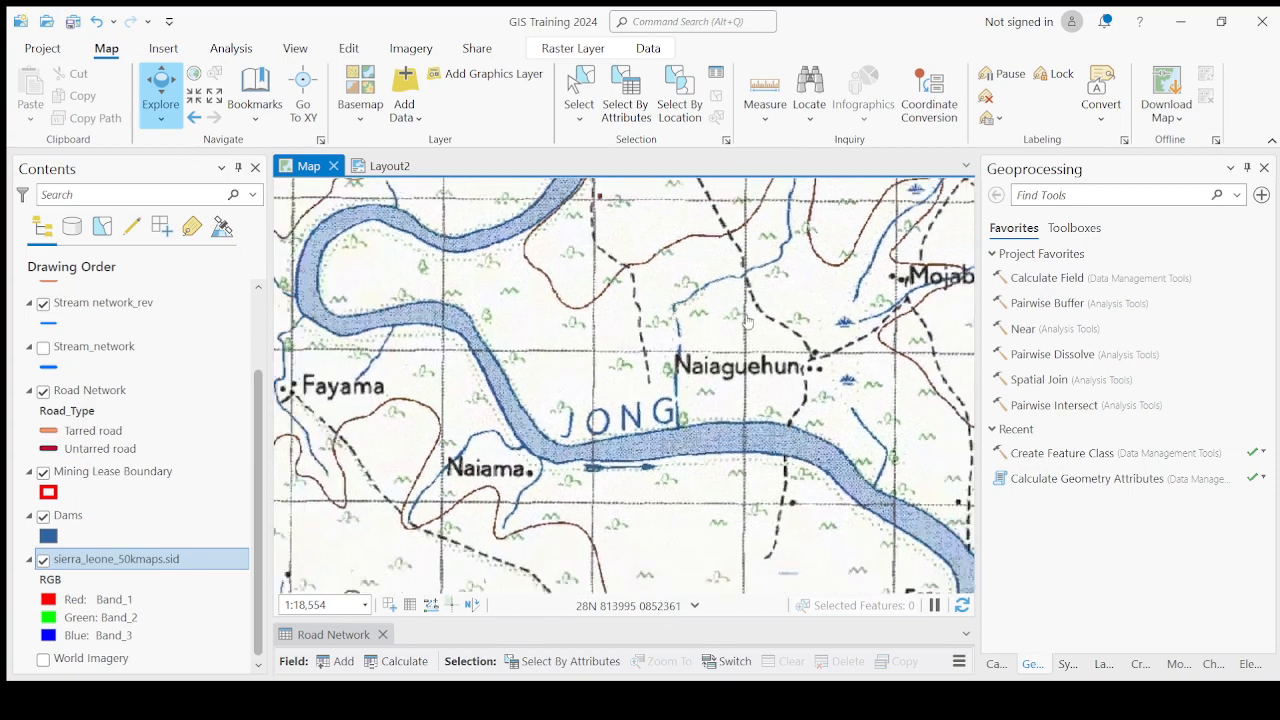
{"action": "left_click_drag", "start_coordinate": [553, 427], "coordinate": [565, 572]}
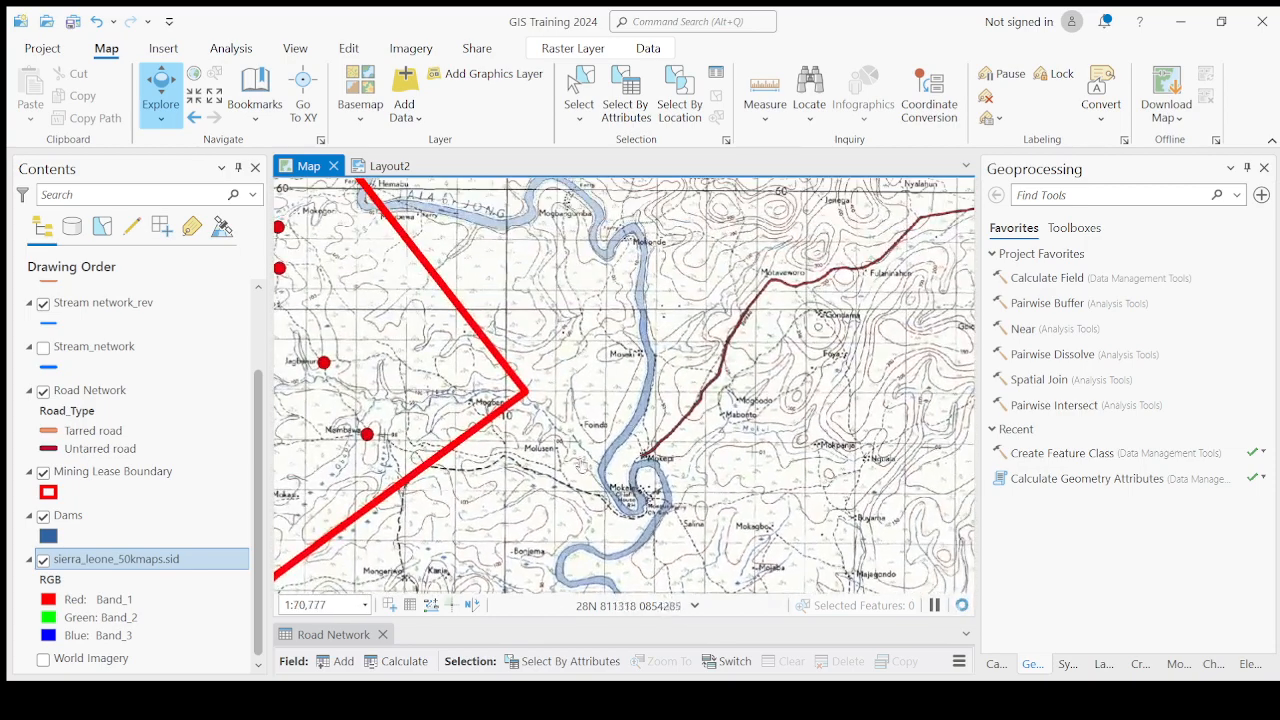
{"action": "left_click_drag", "start_coordinate": [643, 233], "coordinate": [643, 365]}
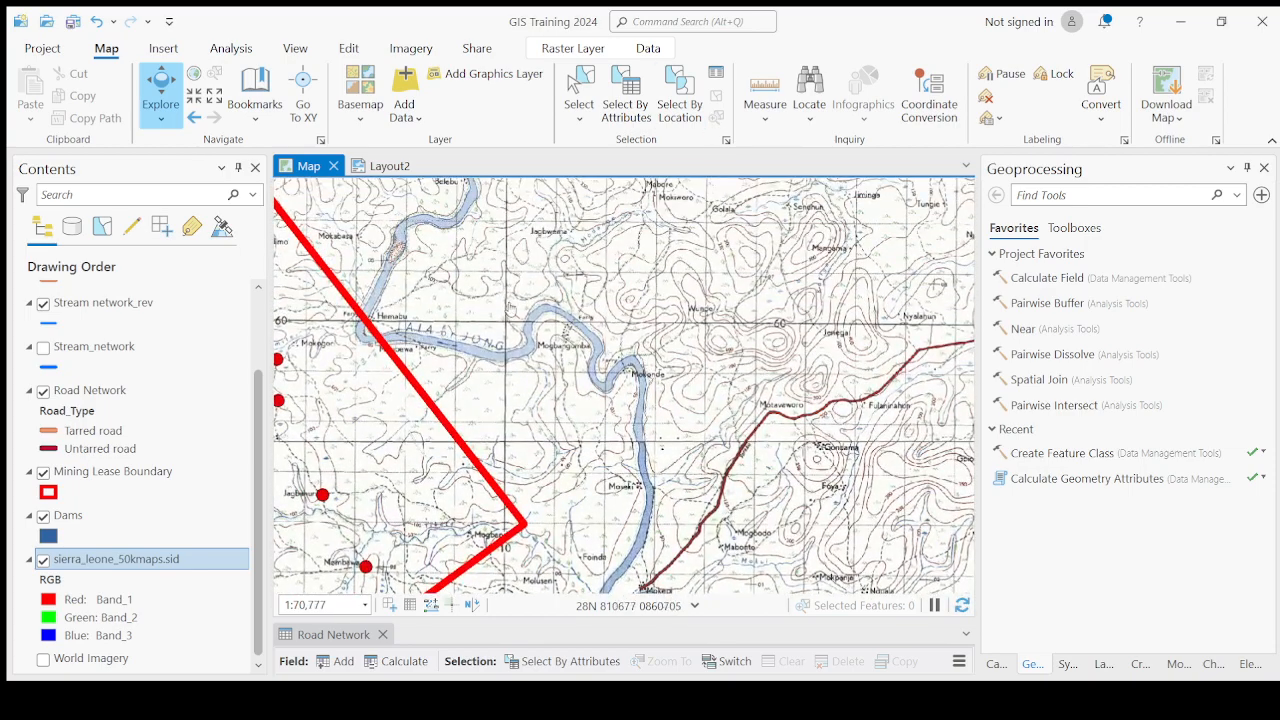
Examine the river crossing at Hemabu and Mogbewa where the lease boundary meets the Tala or Jong river.
{"action": "left_click_drag", "start_coordinate": [400, 294], "coordinate": [480, 472]}
{"action": "scroll", "coordinate": [604, 463], "scroll_direction": "up", "scroll_amount": 2}
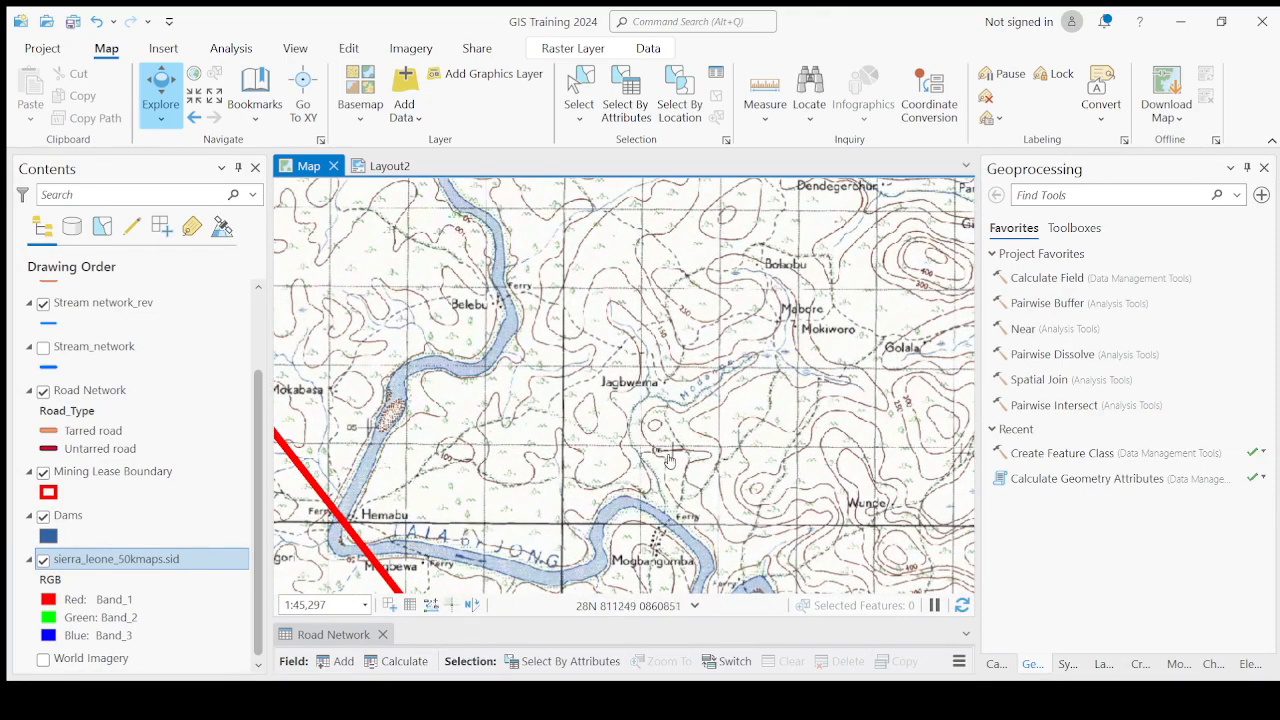
{"action": "scroll", "coordinate": [669, 461], "scroll_direction": "up", "scroll_amount": 2}
{"action": "scroll", "coordinate": [770, 310], "scroll_direction": "down", "scroll_amount": 2}
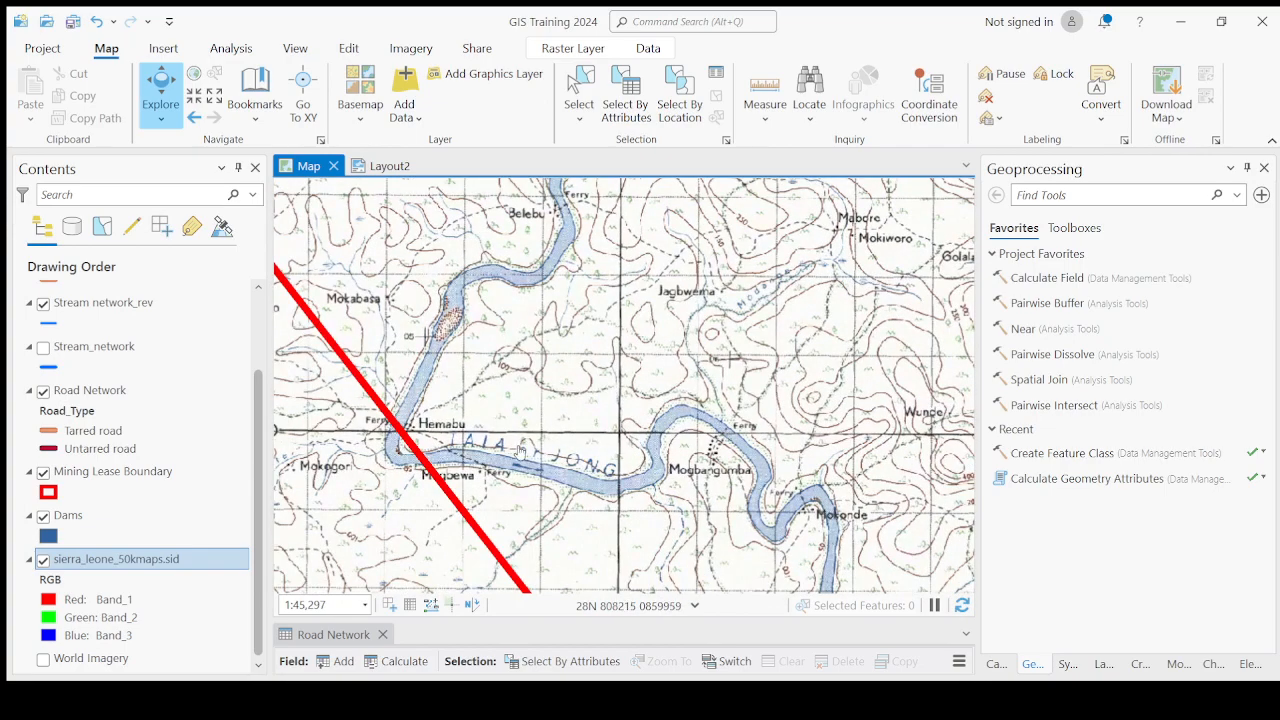
{"action": "scroll", "coordinate": [520, 451], "scroll_direction": "down", "scroll_amount": 6}
{"action": "scroll", "coordinate": [555, 462], "scroll_direction": "up", "scroll_amount": 8}
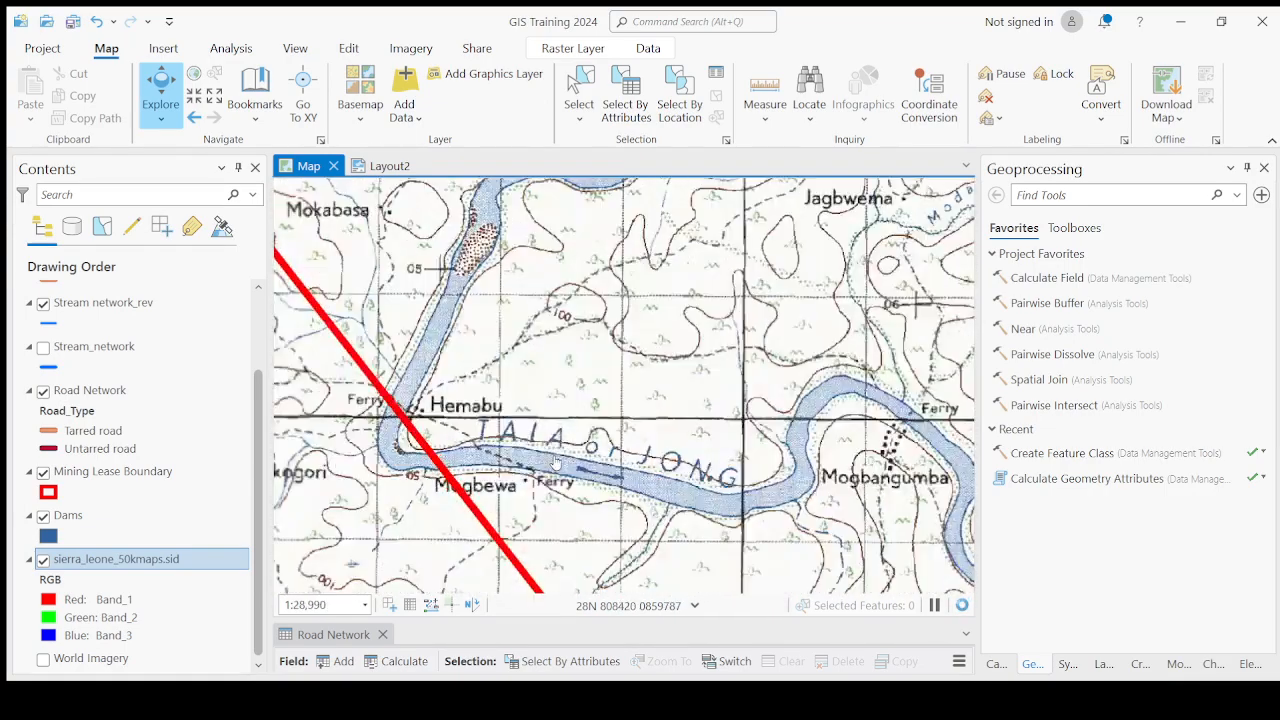
{"action": "scroll", "coordinate": [541, 451], "scroll_direction": "down", "scroll_amount": 1}
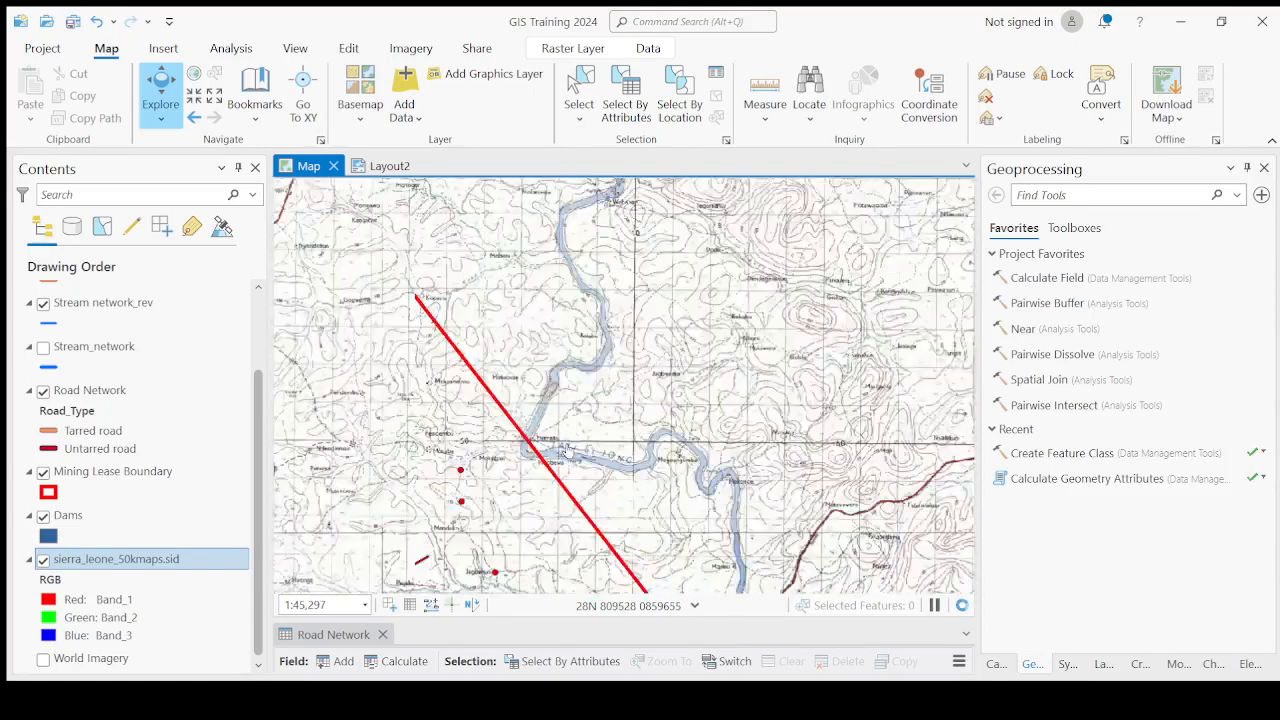
{"action": "scroll", "coordinate": [565, 449], "scroll_direction": "down", "scroll_amount": 4}
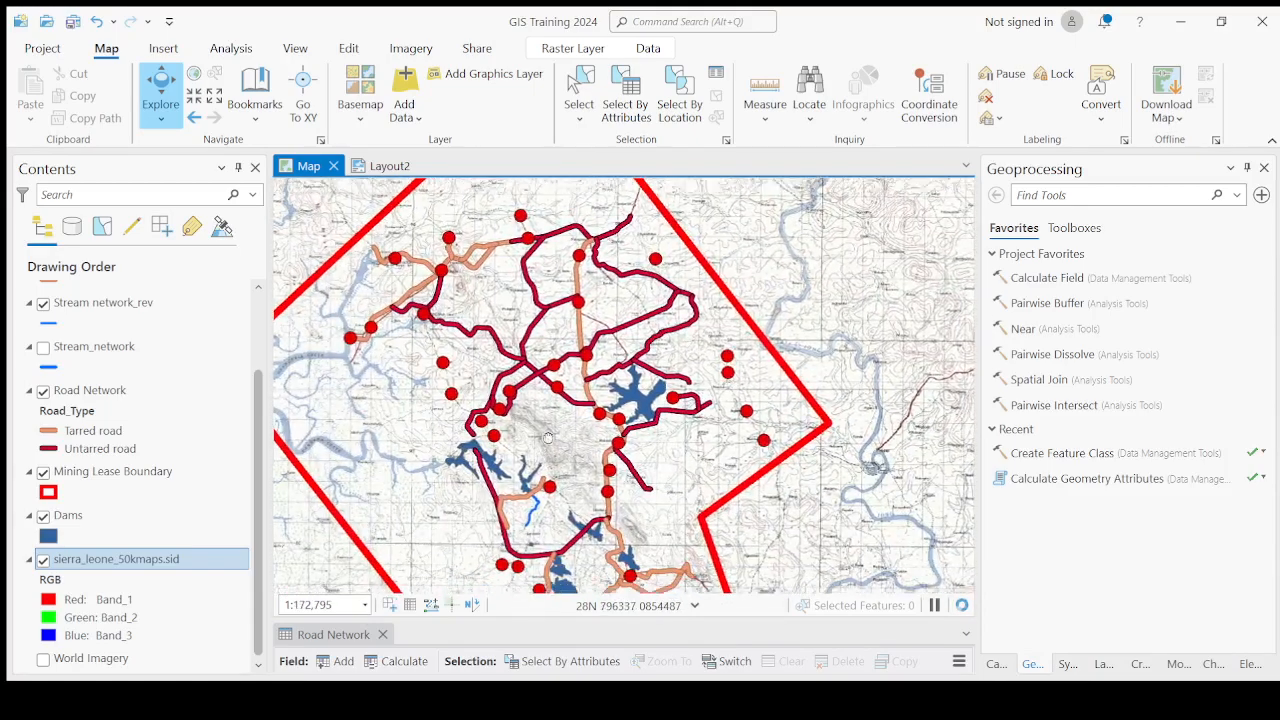
Zoom in on the dams around Higima, Sembehun and Nyandehun and examine the Cut Lines south of the road.
{"action": "scroll", "coordinate": [548, 437], "scroll_direction": "up", "scroll_amount": 3}
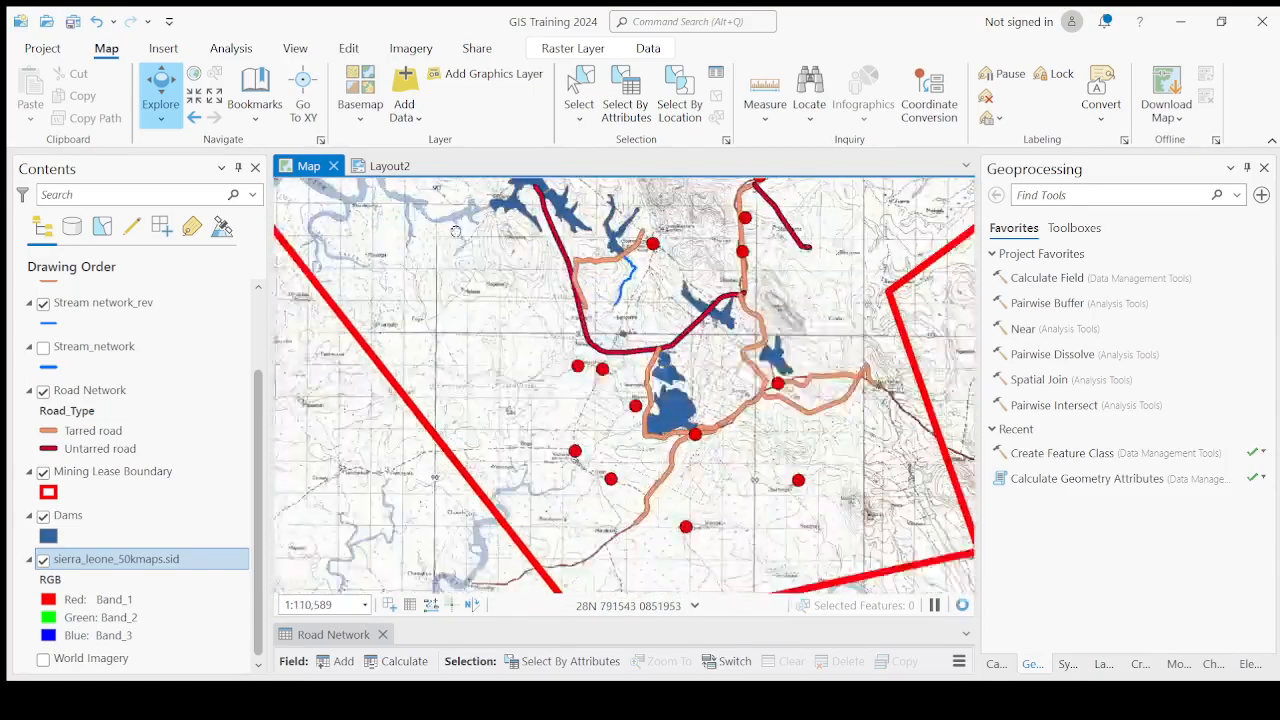
{"action": "scroll", "coordinate": [533, 375], "scroll_direction": "up", "scroll_amount": 4}
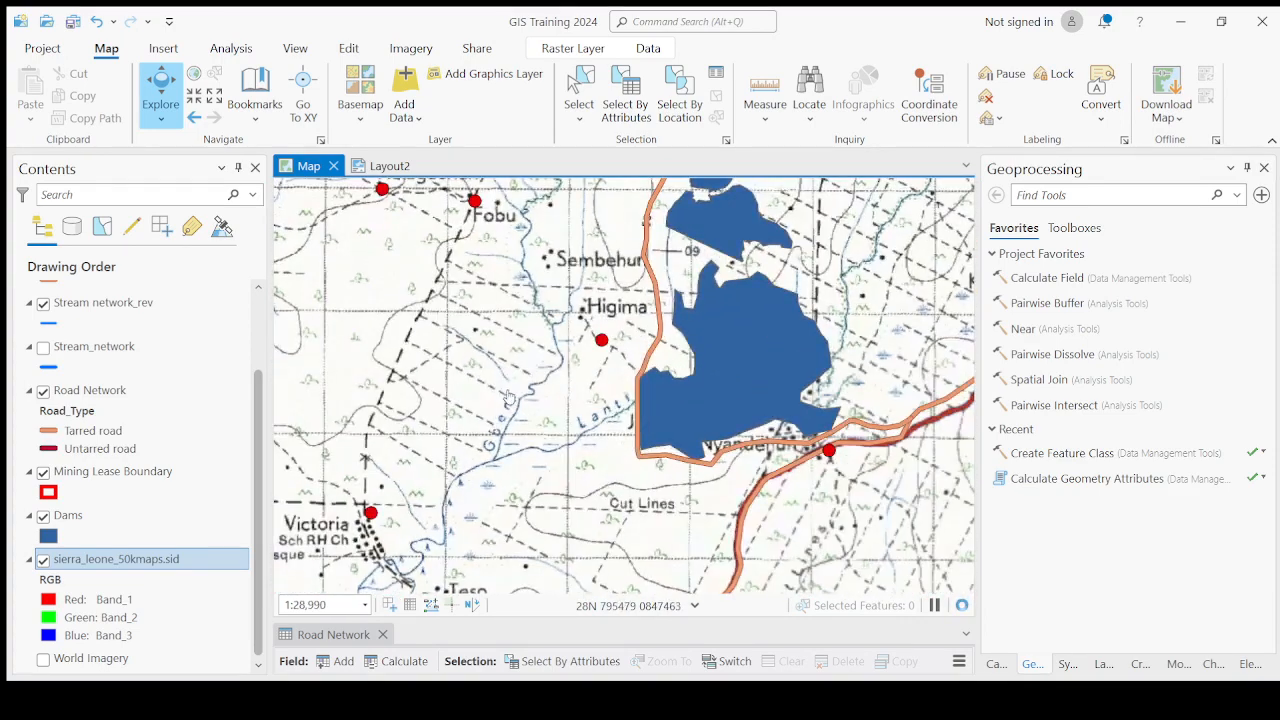
{"action": "left_click_drag", "start_coordinate": [482, 358], "coordinate": [518, 410]}
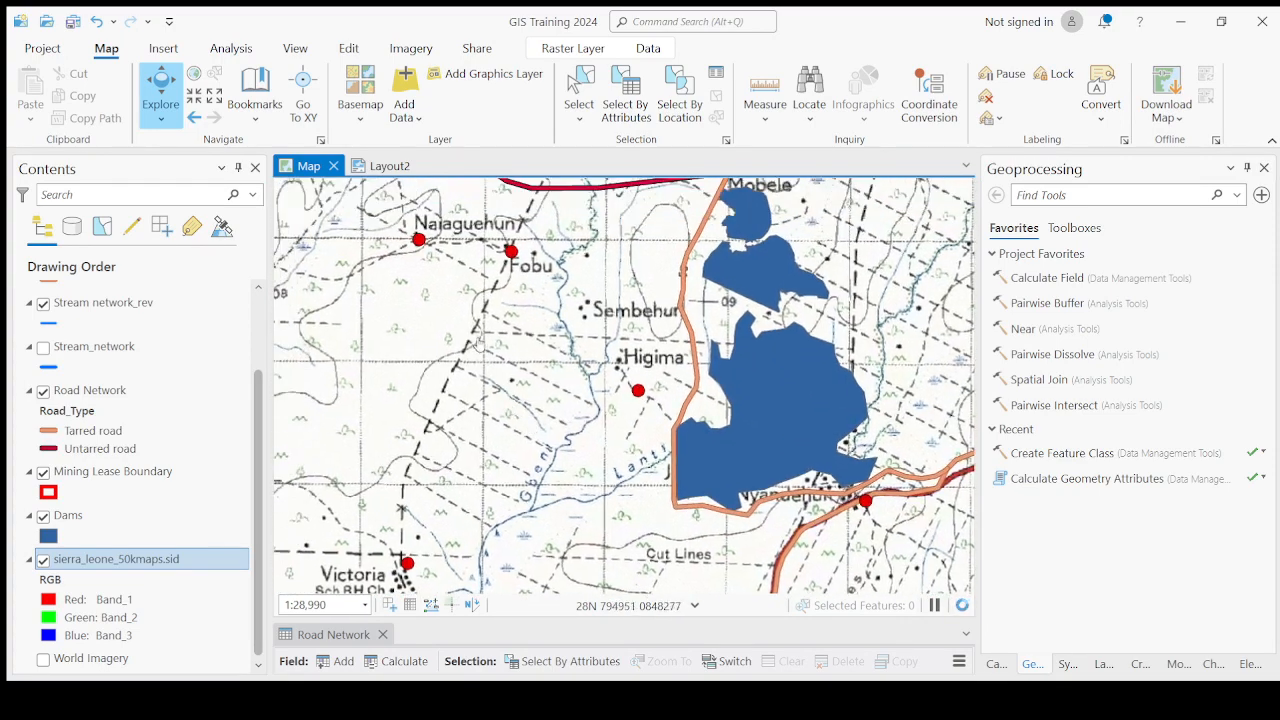
{"action": "scroll", "coordinate": [527, 376], "scroll_direction": "up", "scroll_amount": 2}
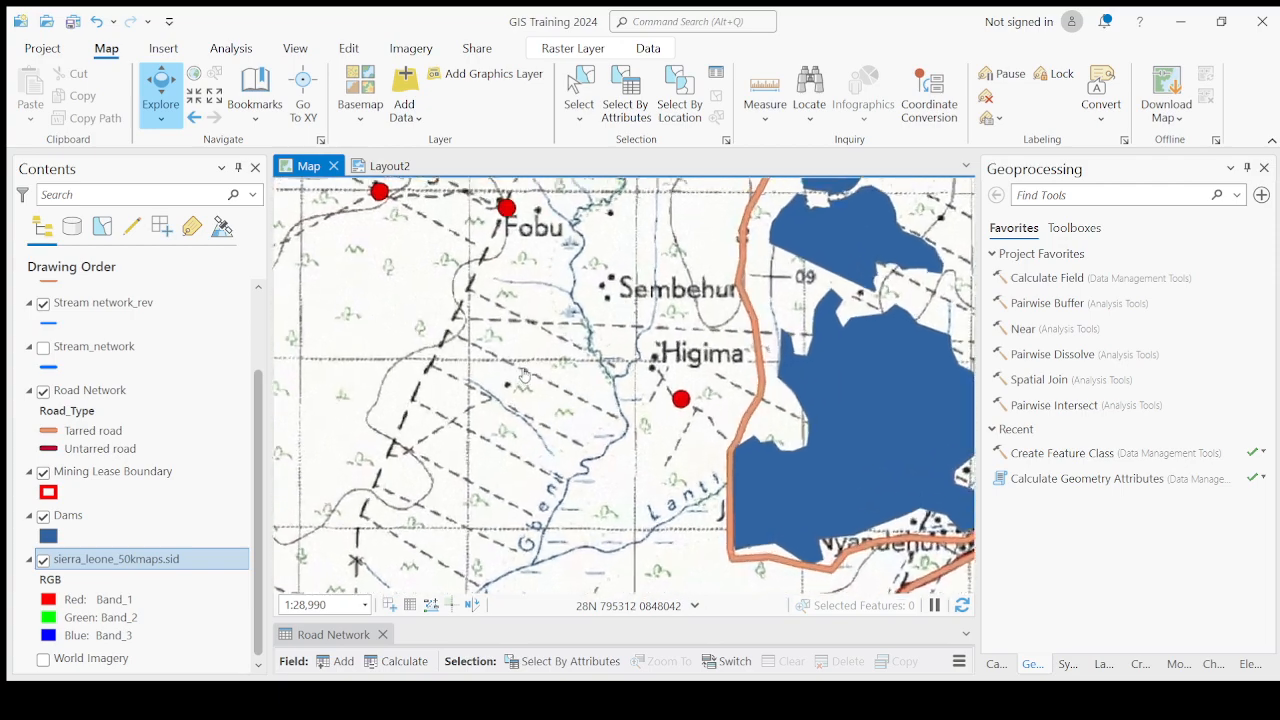
{"action": "scroll", "coordinate": [494, 413], "scroll_direction": "down", "scroll_amount": 3}
{"action": "scroll", "coordinate": [480, 458], "scroll_direction": "up", "scroll_amount": 2}
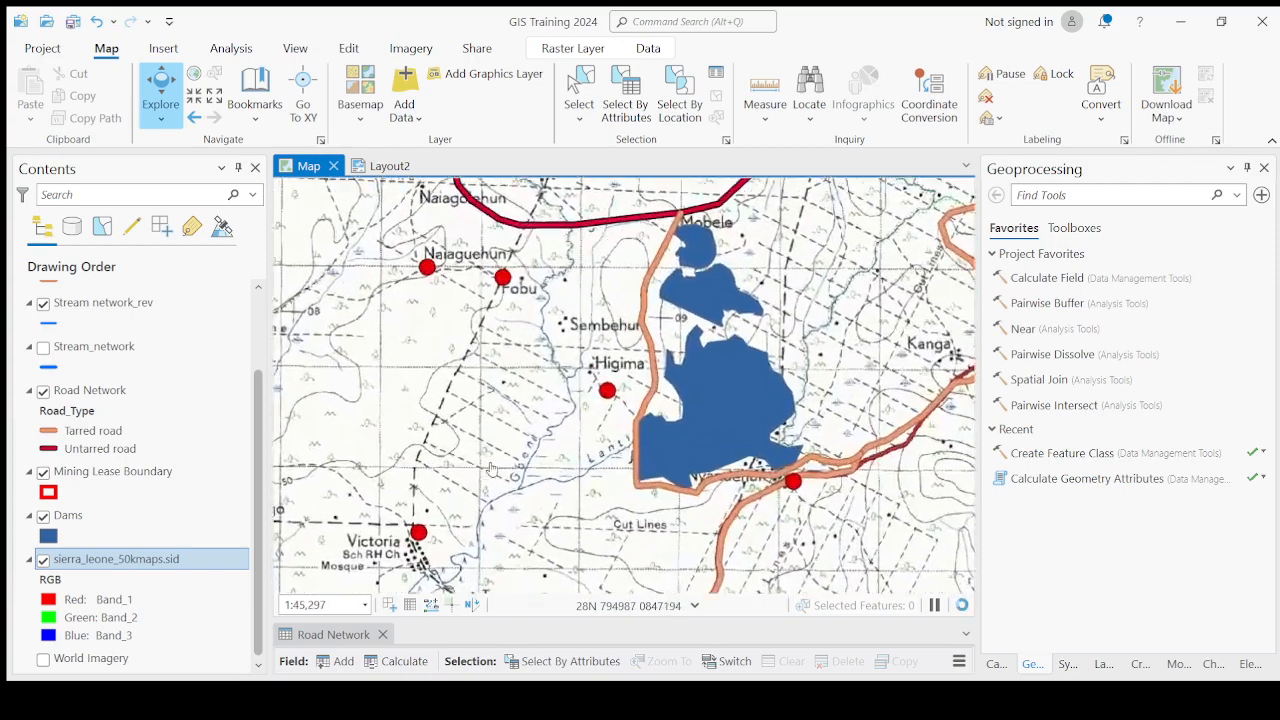
{"action": "left_click_drag", "start_coordinate": [953, 548], "coordinate": [714, 389]}
{"action": "scroll", "coordinate": [571, 479], "scroll_direction": "up", "scroll_amount": 2}
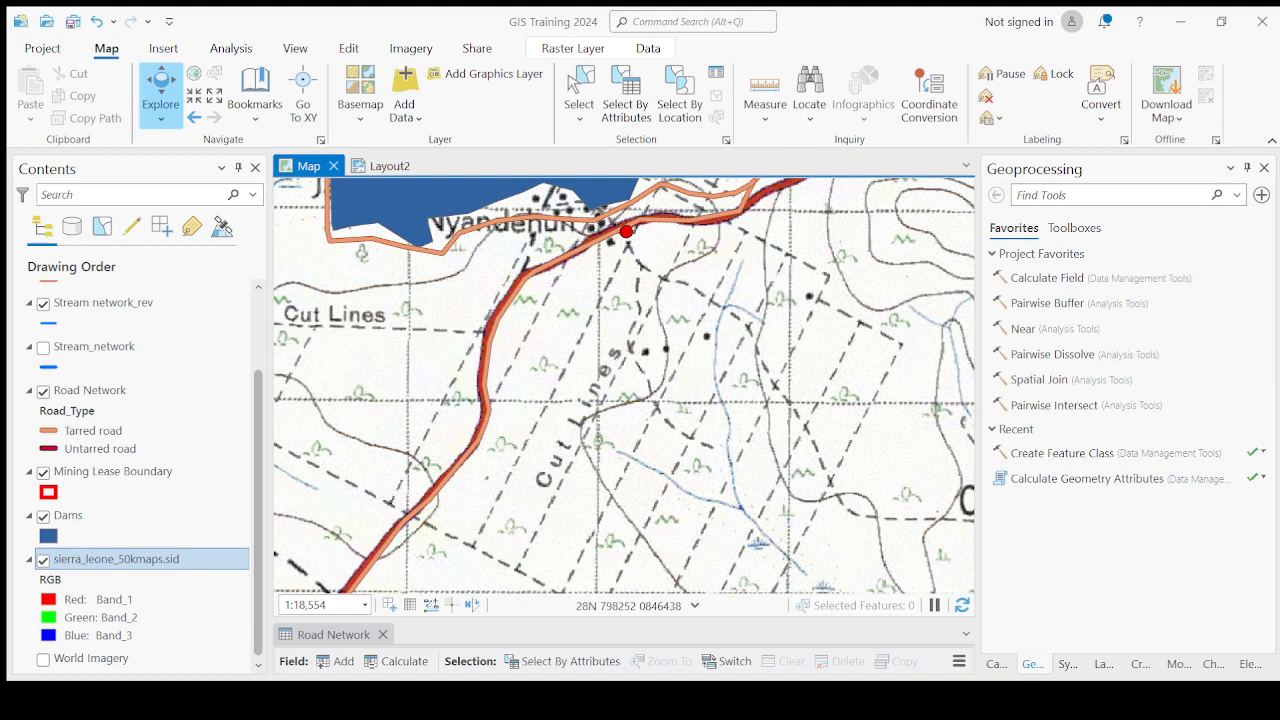
{"action": "scroll", "coordinate": [602, 391], "scroll_direction": "down", "scroll_amount": 2}
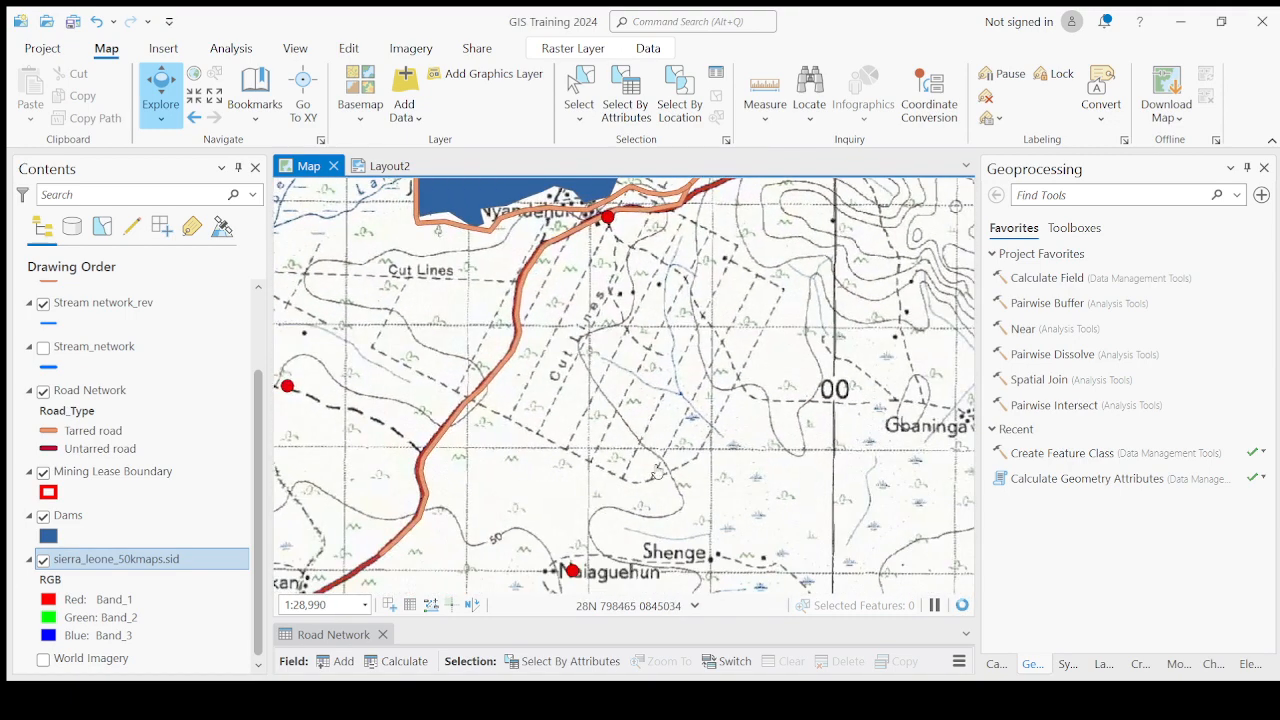
{"action": "scroll", "coordinate": [657, 470], "scroll_direction": "up", "scroll_amount": 2}
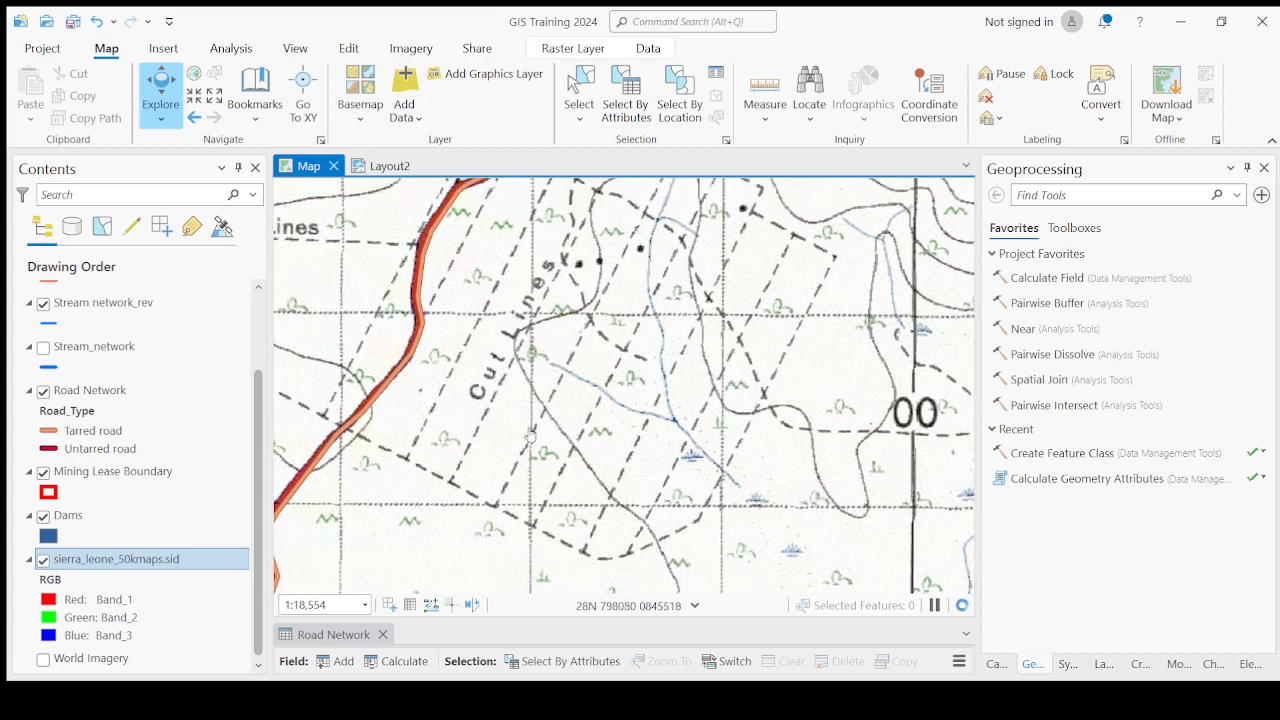
{"action": "left_click_drag", "start_coordinate": [638, 296], "coordinate": [635, 395]}
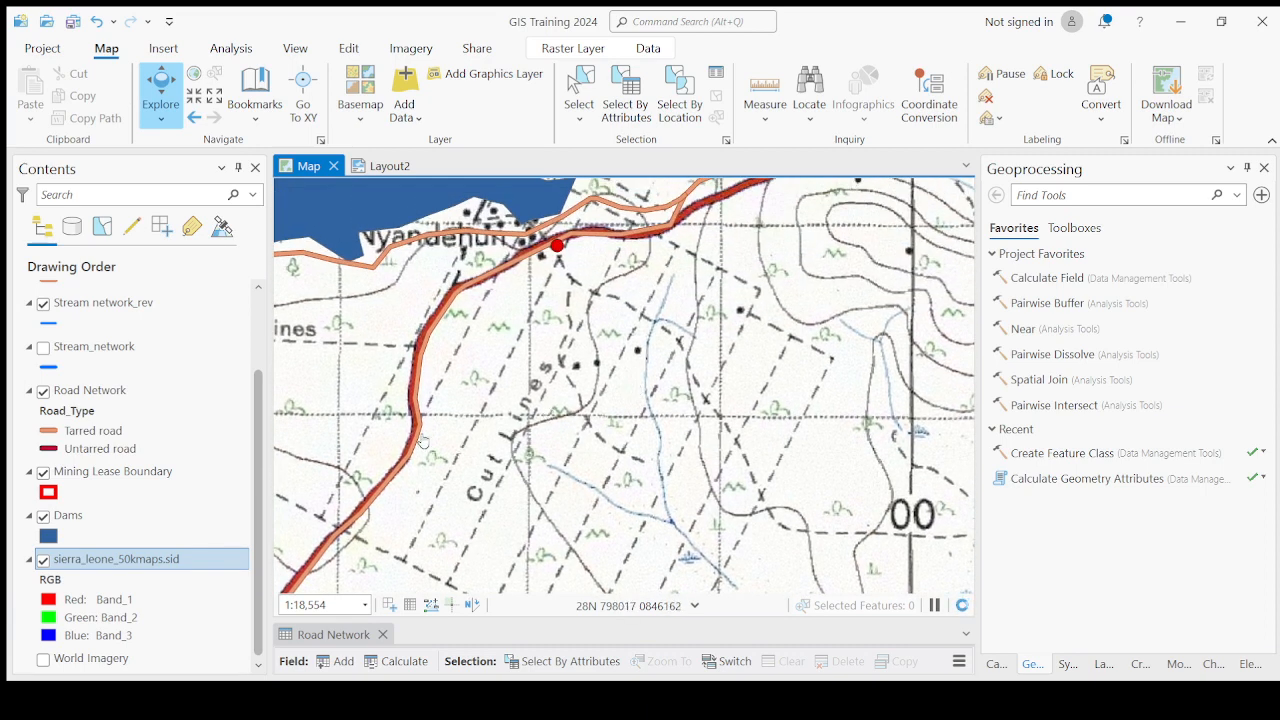
Hide the topographic map raster, turn on World Imagery, and examine the plantations south of Nyandehun.
{"action": "left_click", "coordinate": [43, 560]}
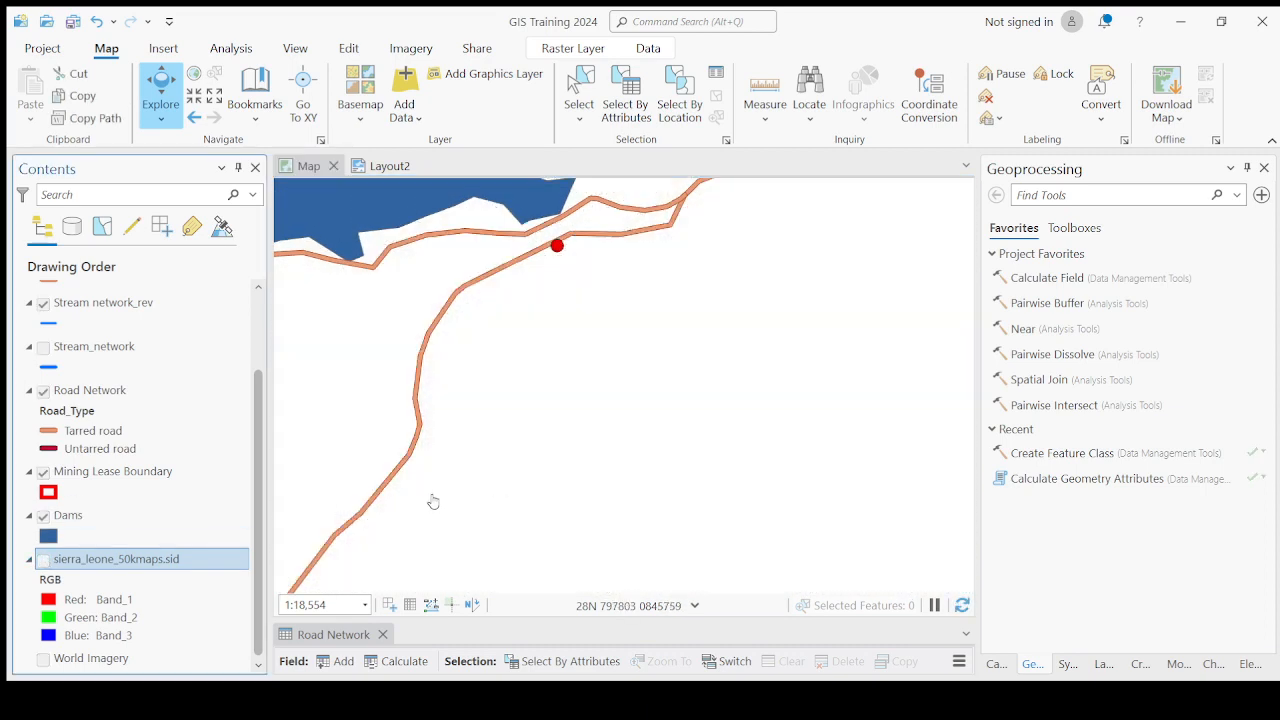
{"action": "left_click", "coordinate": [43, 659]}
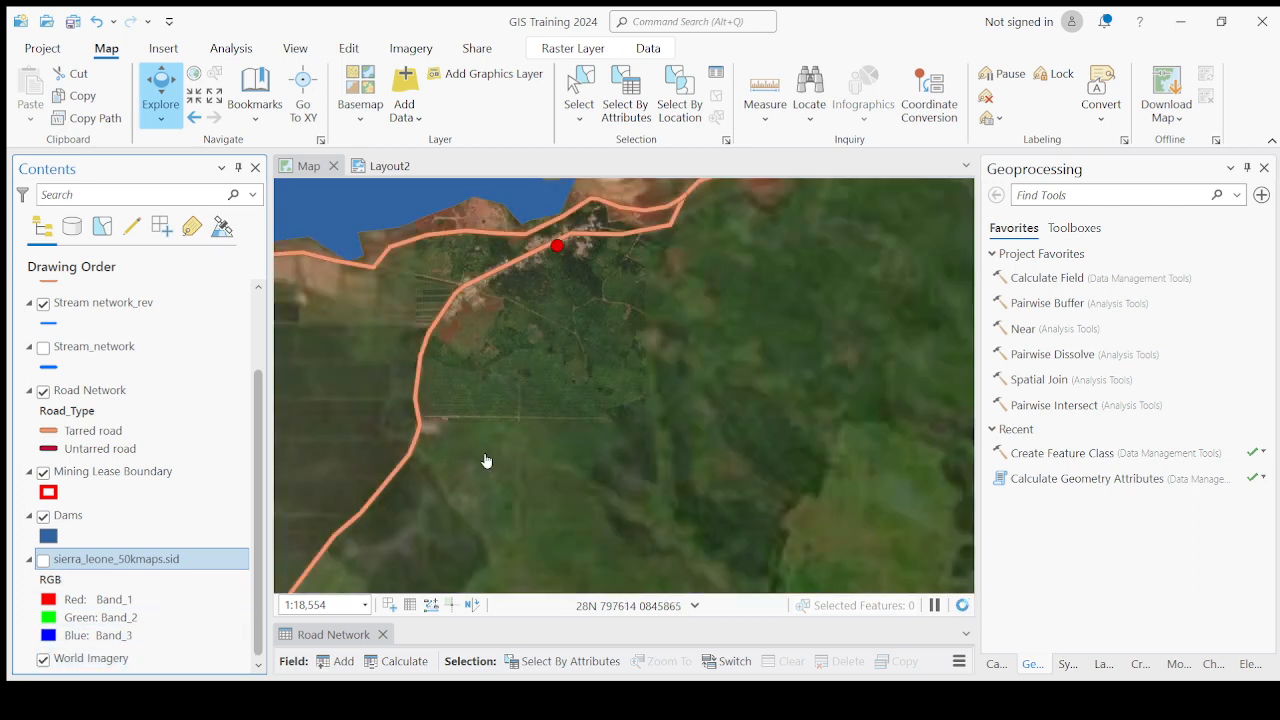
{"action": "scroll", "coordinate": [602, 444], "scroll_direction": "down", "scroll_amount": 2}
{"action": "scroll", "coordinate": [545, 433], "scroll_direction": "up", "scroll_amount": 2}
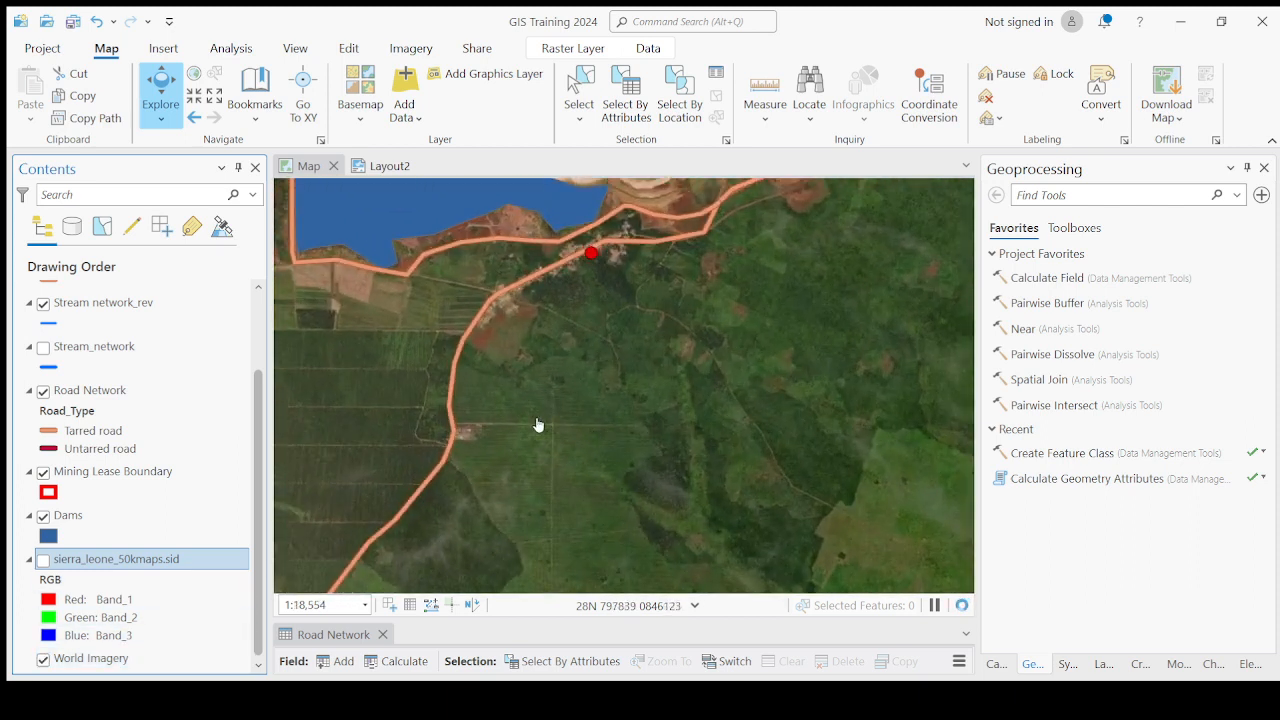
{"action": "left_click_drag", "start_coordinate": [537, 426], "coordinate": [566, 391]}
{"action": "left_click_drag", "start_coordinate": [451, 426], "coordinate": [710, 442]}
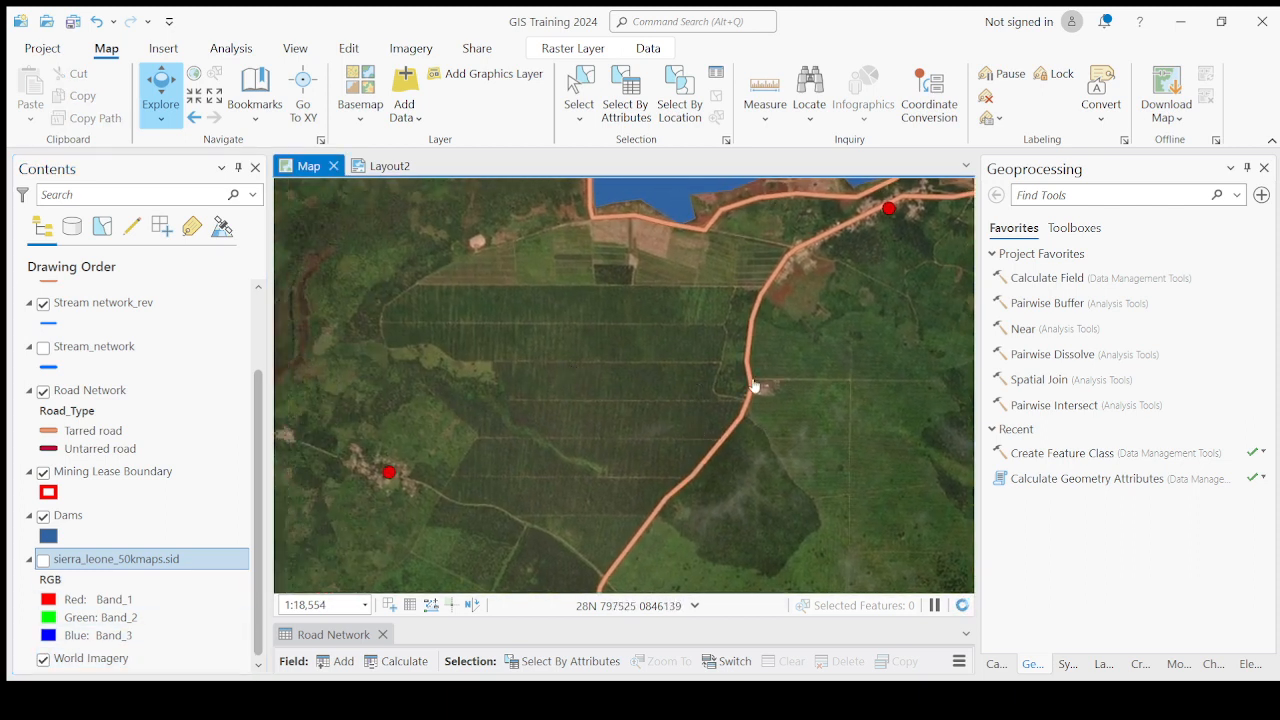
{"action": "left_click_drag", "start_coordinate": [885, 484], "coordinate": [681, 449]}
{"action": "scroll", "coordinate": [679, 449], "scroll_direction": "up", "scroll_amount": 2}
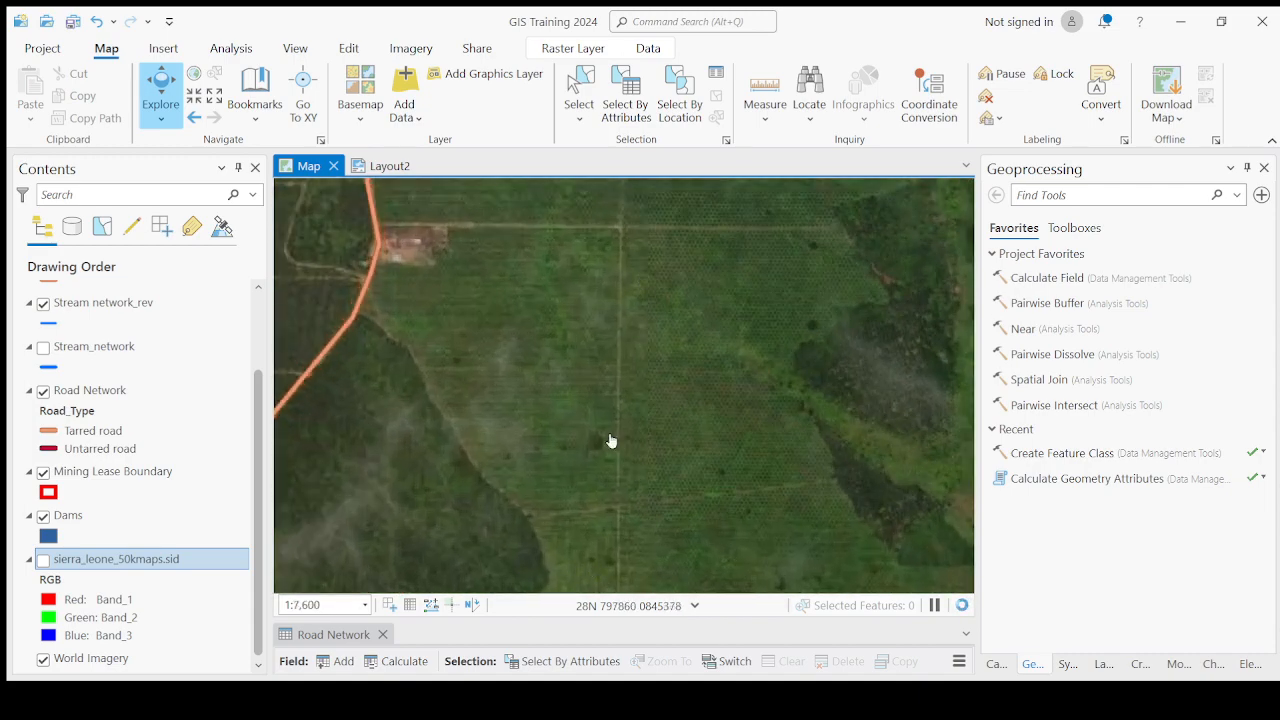
Zoom out to examine the mine pits and dams on the imagery, then zoom in near Fobu.
{"action": "scroll", "coordinate": [728, 482], "scroll_direction": "down", "scroll_amount": 1}
{"action": "scroll", "coordinate": [730, 484], "scroll_direction": "down", "scroll_amount": 3}
{"action": "left_click_drag", "start_coordinate": [451, 361], "coordinate": [554, 495]}
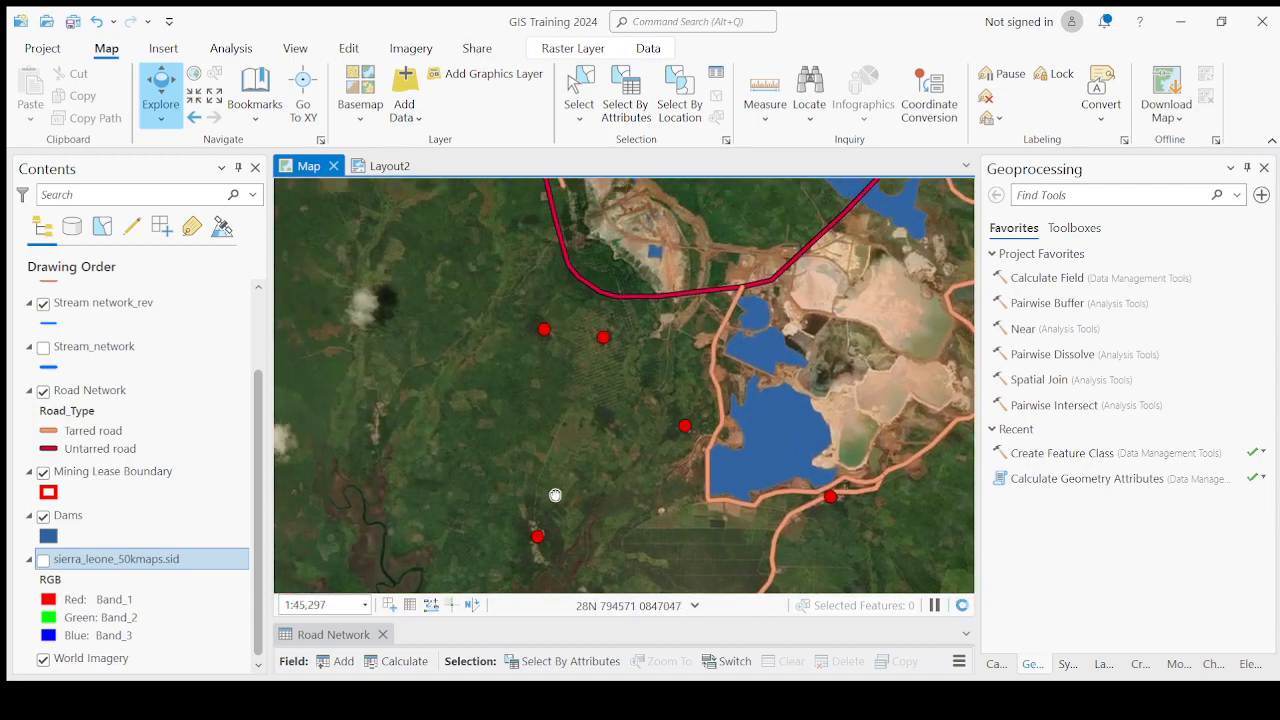
{"action": "scroll", "coordinate": [673, 358], "scroll_direction": "up", "scroll_amount": 3}
{"action": "left_click_drag", "start_coordinate": [622, 293], "coordinate": [689, 271]}
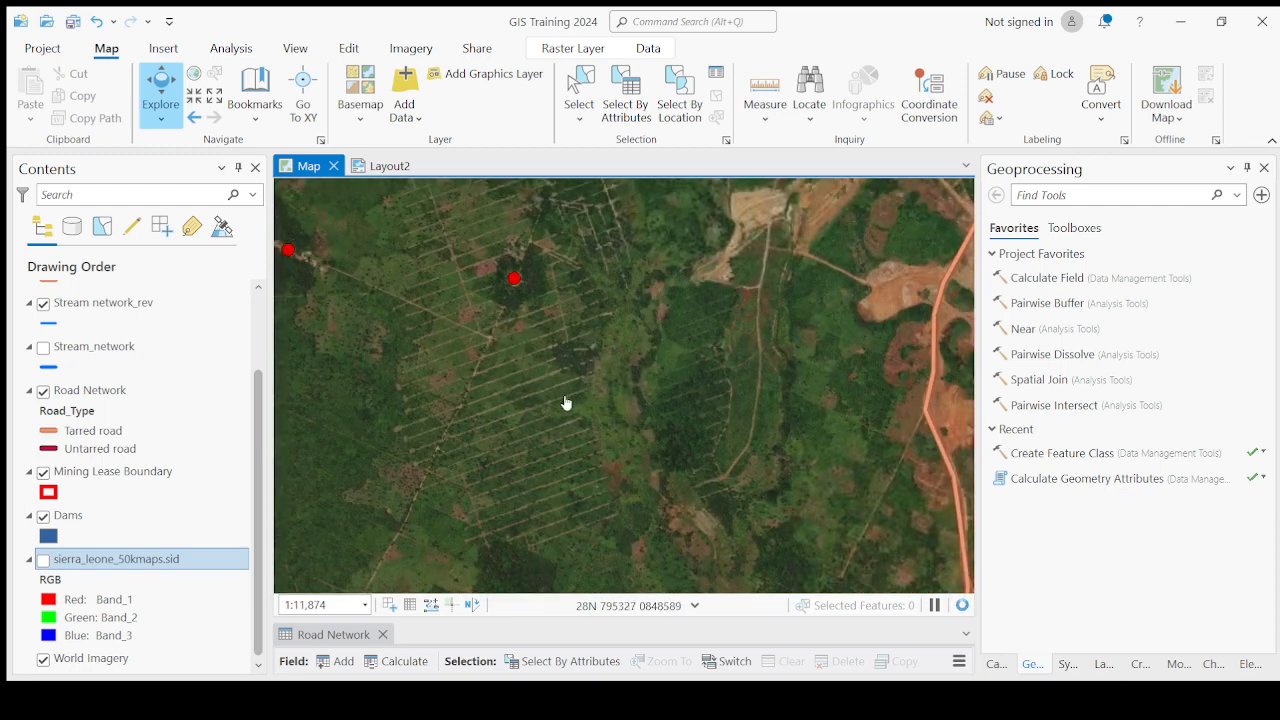
Turn the topographic map raster back on and zoom out around Fobu, Sembehun and Higima.
{"action": "left_click", "coordinate": [43, 560]}
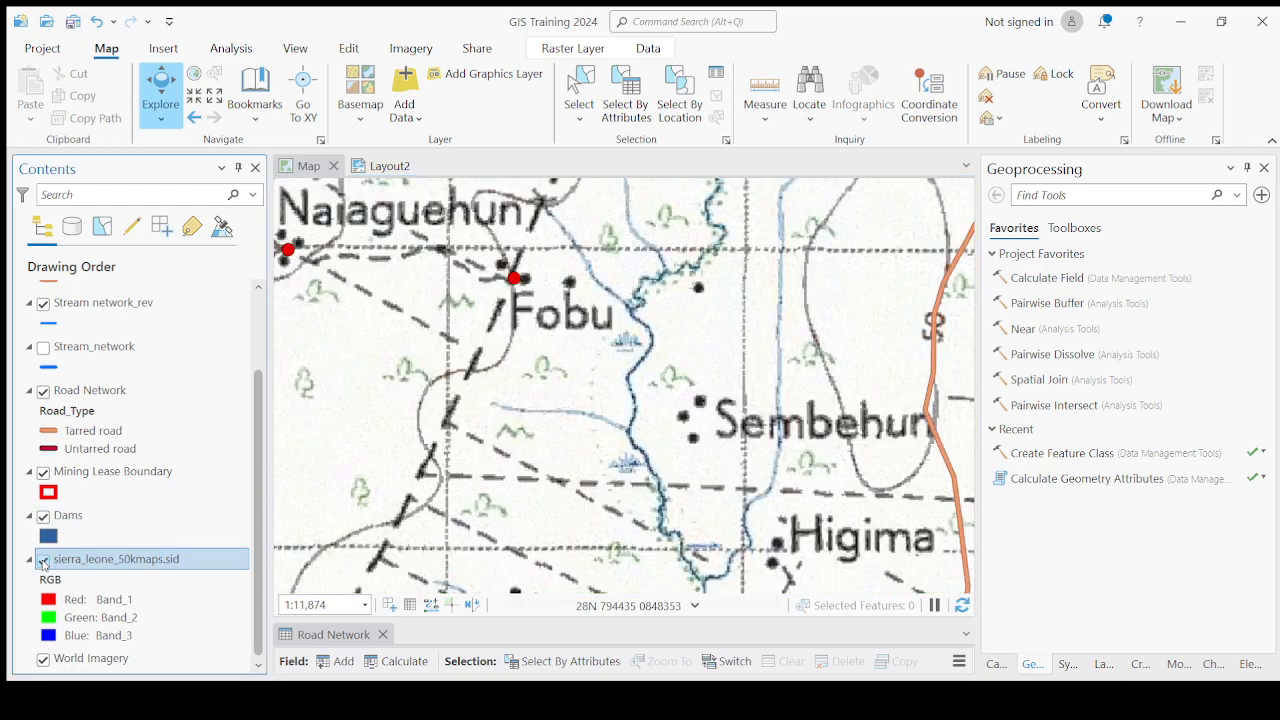
{"action": "scroll", "coordinate": [447, 460], "scroll_direction": "down", "scroll_amount": 2}
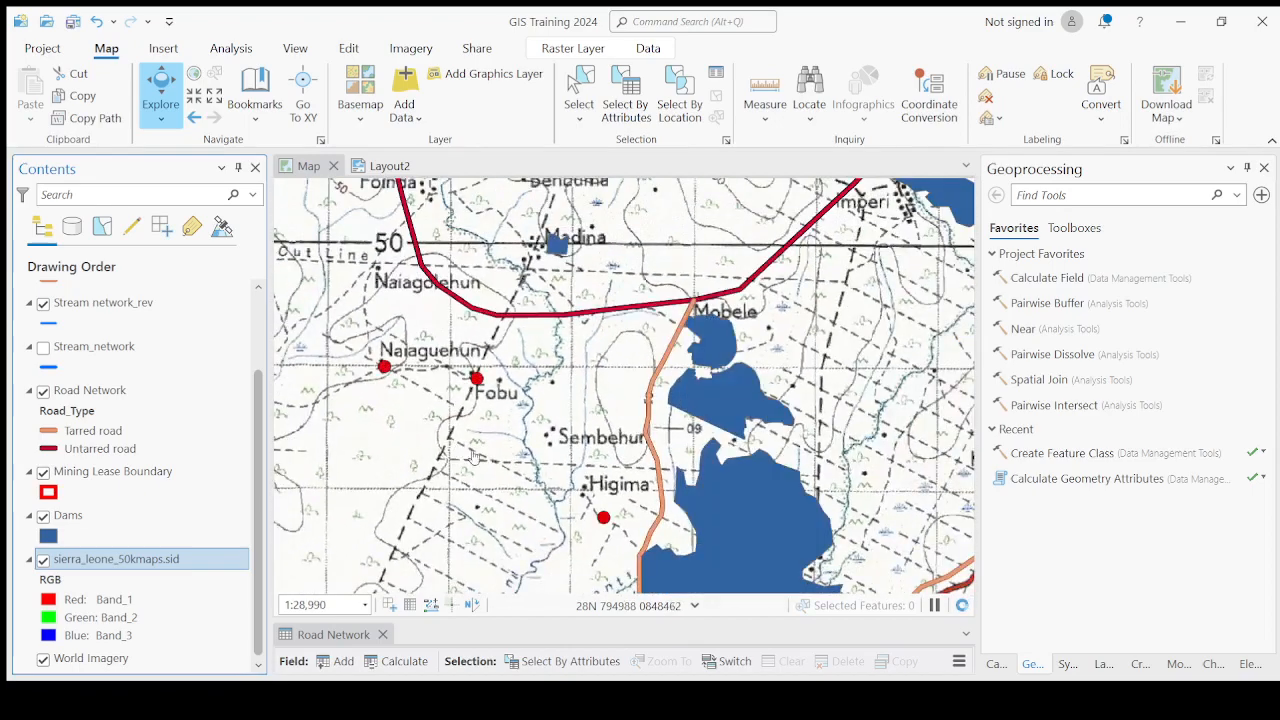
{"action": "left_click_drag", "start_coordinate": [538, 531], "coordinate": [544, 397]}
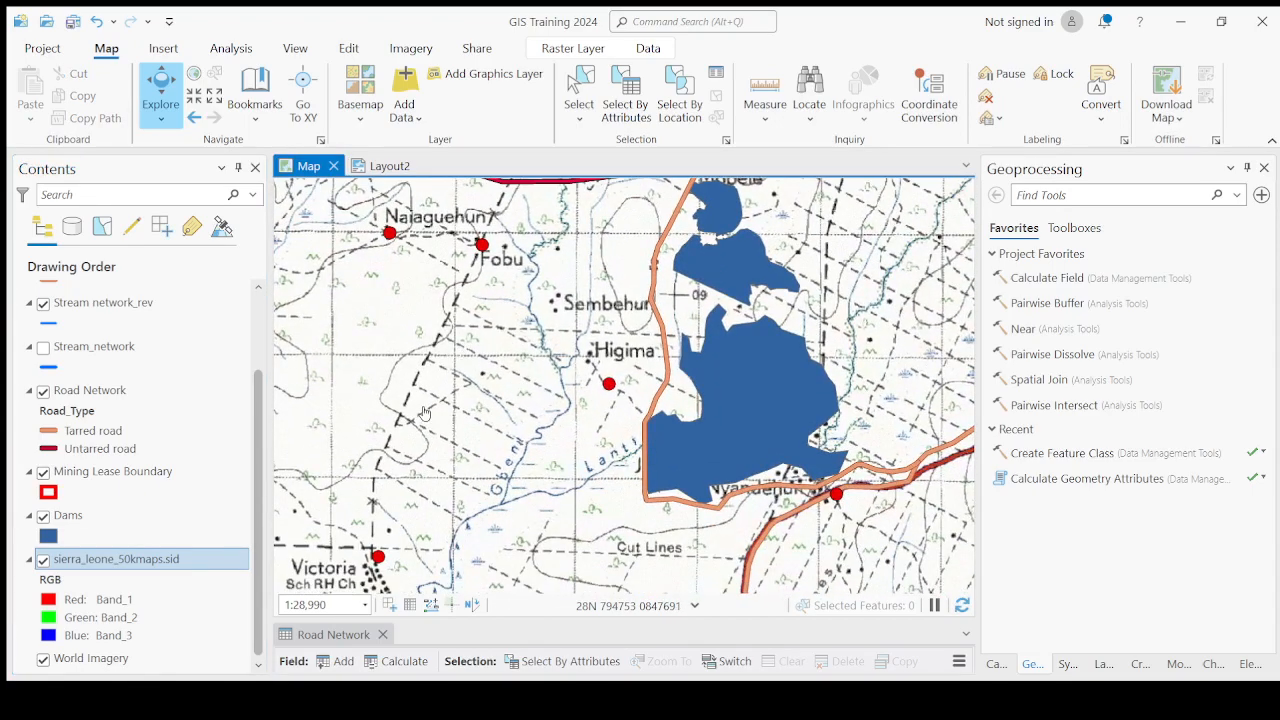
{"action": "scroll", "coordinate": [400, 490], "scroll_direction": "down", "scroll_amount": 2}
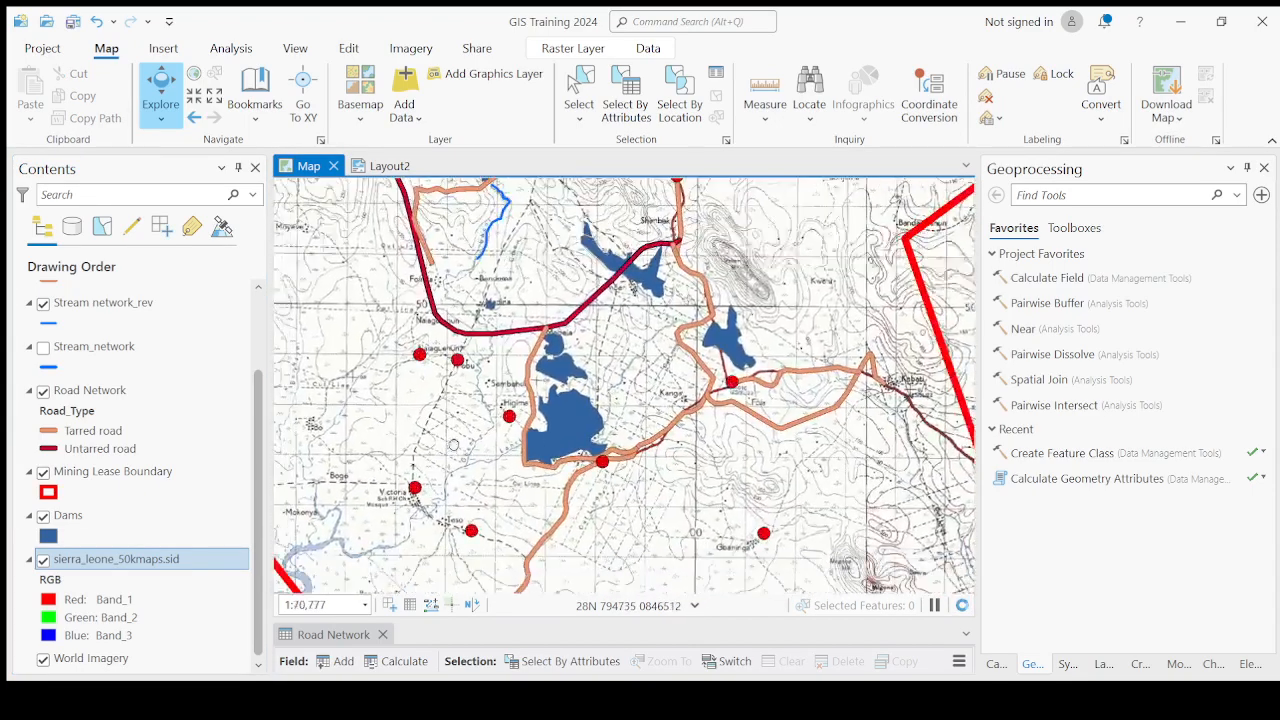
Zoom in to examine the Gbaninga and Magona settlements on the topographic map.
{"action": "scroll", "coordinate": [852, 477], "scroll_direction": "up", "scroll_amount": 2}
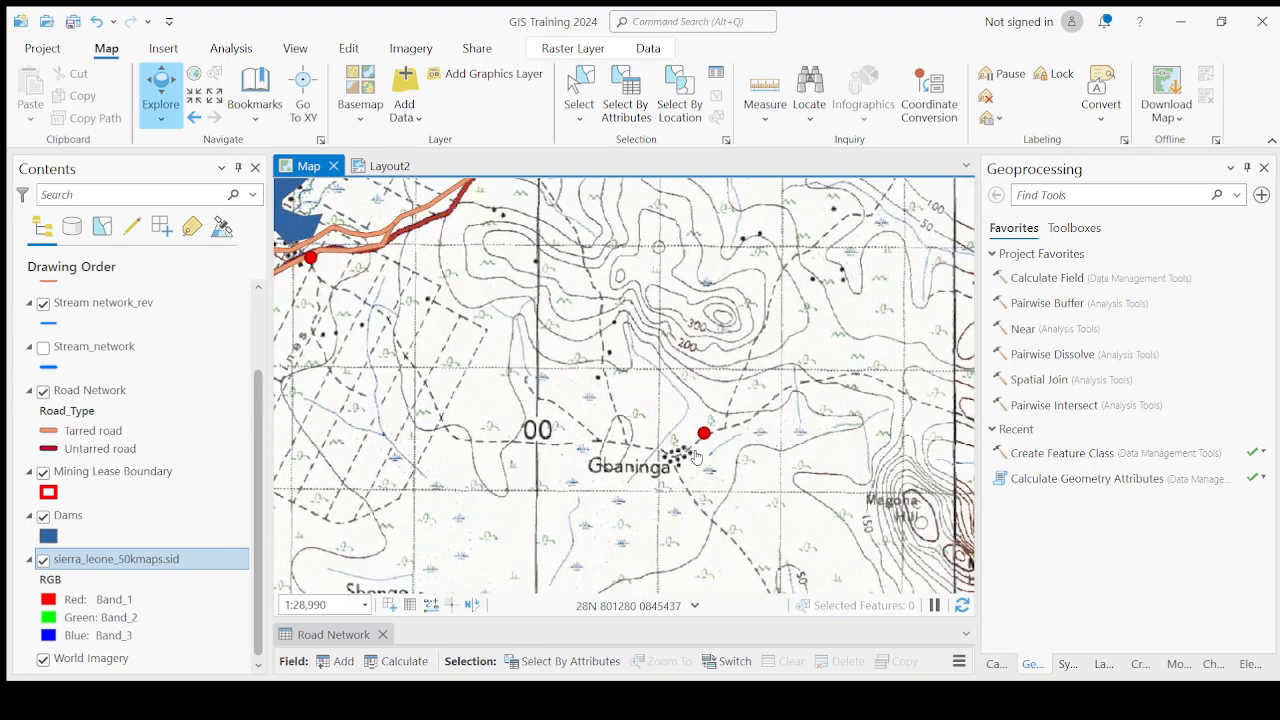
{"action": "scroll", "coordinate": [704, 433], "scroll_direction": "up", "scroll_amount": 1}
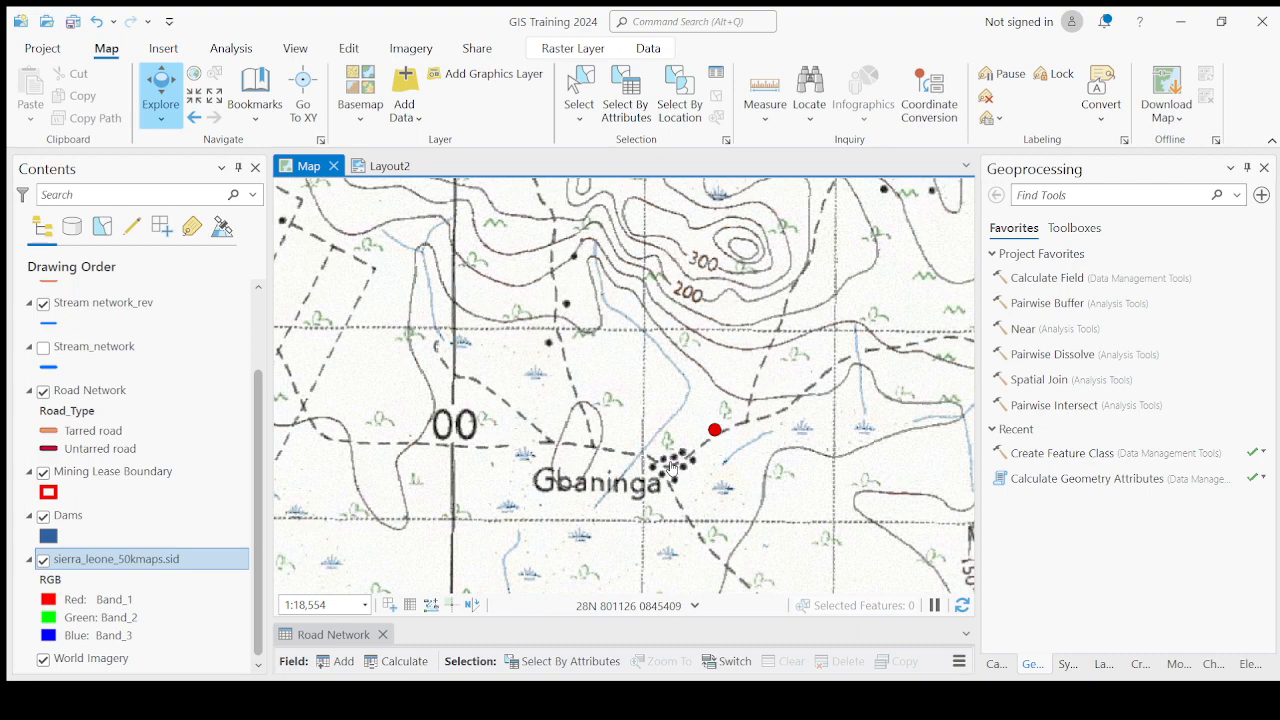
{"action": "scroll", "coordinate": [670, 465], "scroll_direction": "down", "scroll_amount": 4}
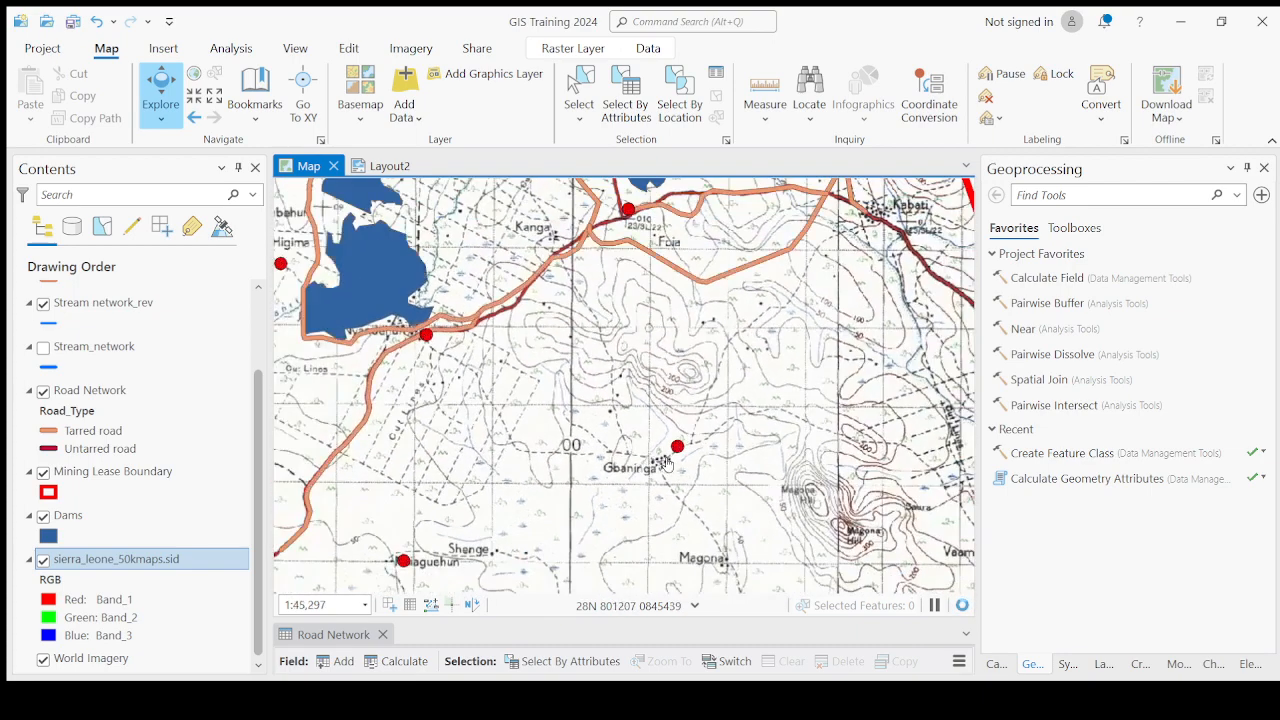
{"action": "scroll", "coordinate": [665, 465], "scroll_direction": "up", "scroll_amount": 4}
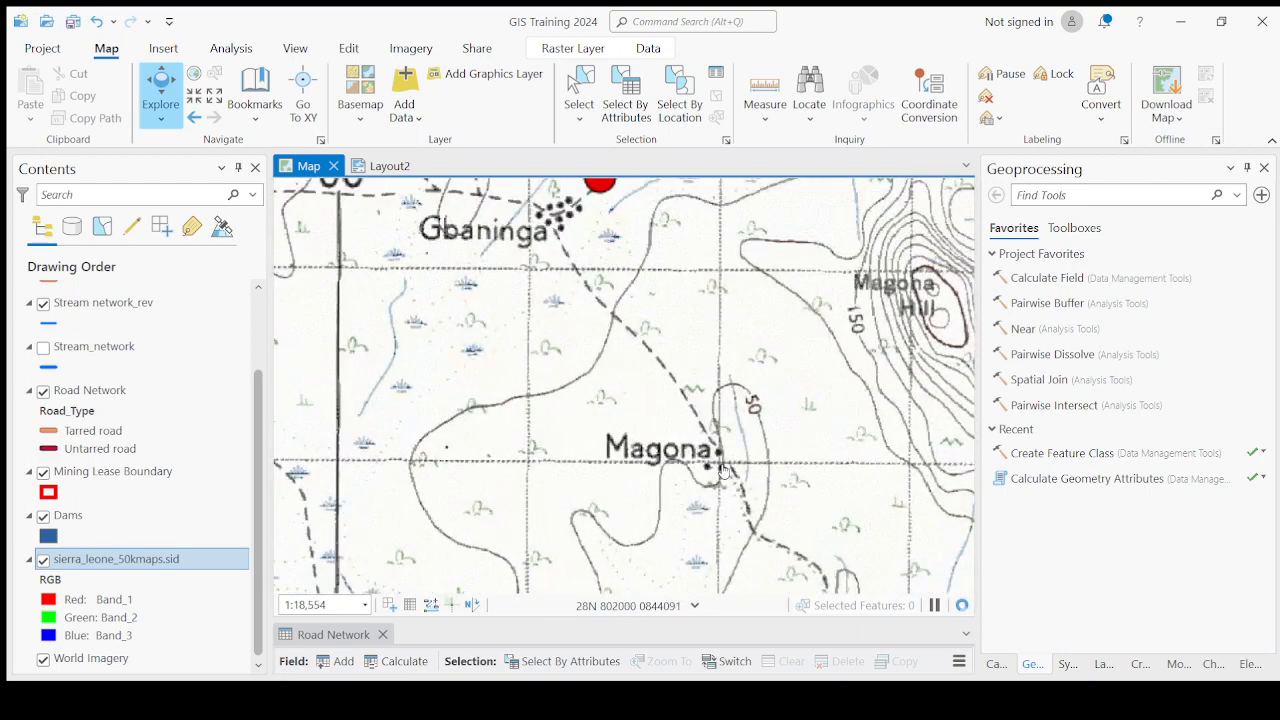
{"action": "scroll", "coordinate": [720, 465], "scroll_direction": "down", "scroll_amount": 4}
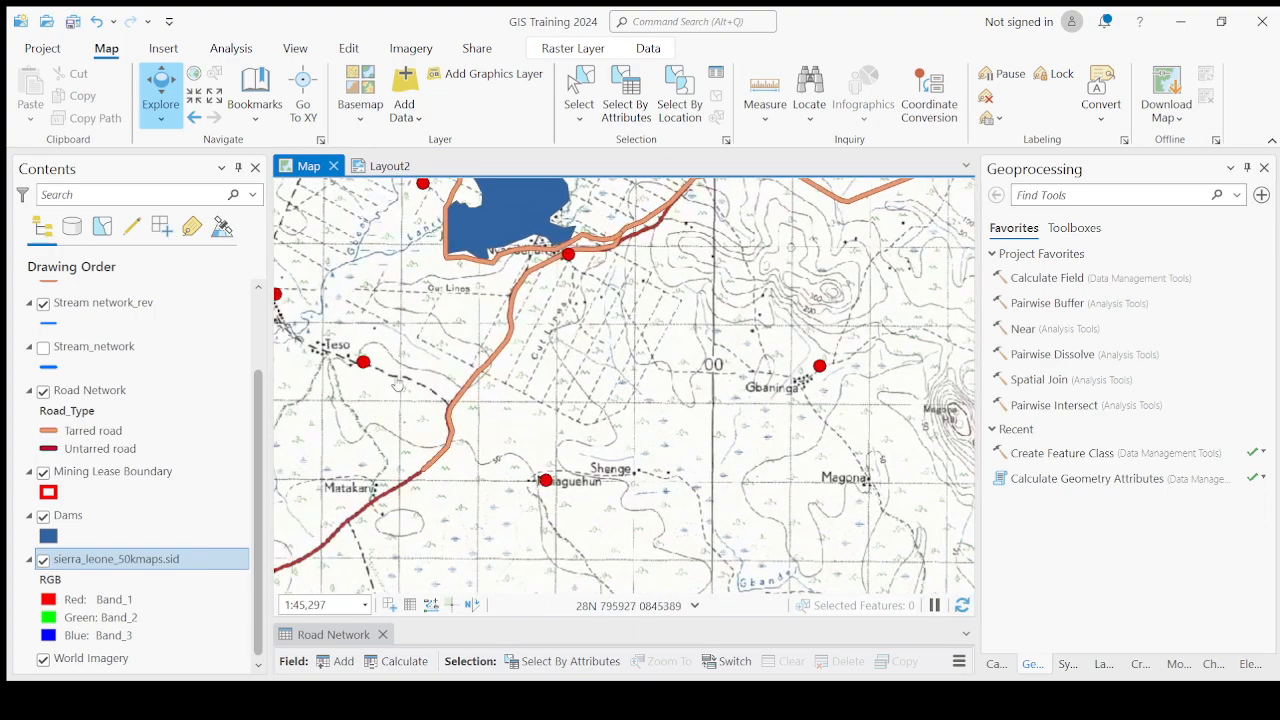
Pan north and zoom in to examine the Mokepay settlement beside the tarred road and dam.
{"action": "left_click_drag", "start_coordinate": [397, 384], "coordinate": [635, 505]}
{"action": "left_click_drag", "start_coordinate": [513, 404], "coordinate": [518, 559]}
{"action": "left_click_drag", "start_coordinate": [561, 335], "coordinate": [593, 503]}
{"action": "left_click_drag", "start_coordinate": [743, 373], "coordinate": [660, 440]}
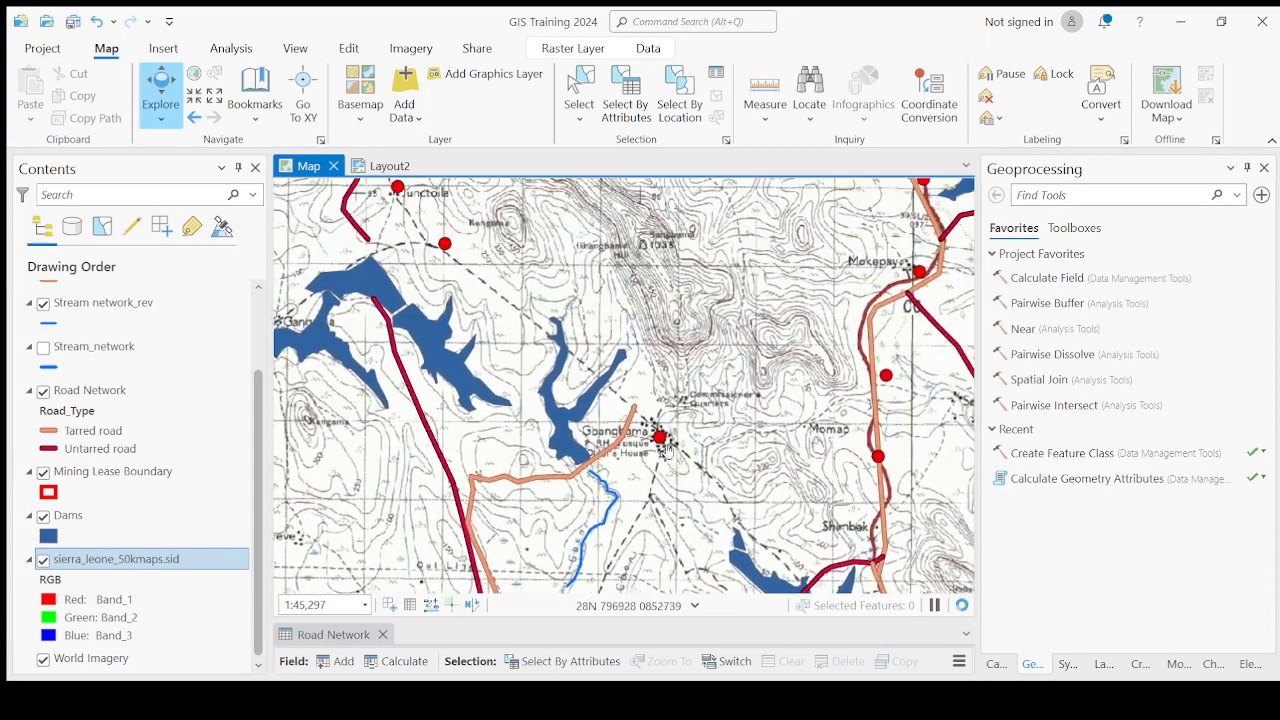
{"action": "mouse_move", "coordinate": [882, 360]}
{"action": "left_mouse_down"}
{"action": "mouse_move", "coordinate": [760, 490]}
{"action": "mouse_move", "coordinate": [801, 371]}
{"action": "left_mouse_up"}
{"action": "scroll", "coordinate": [790, 400], "scroll_direction": "up", "scroll_amount": 3}
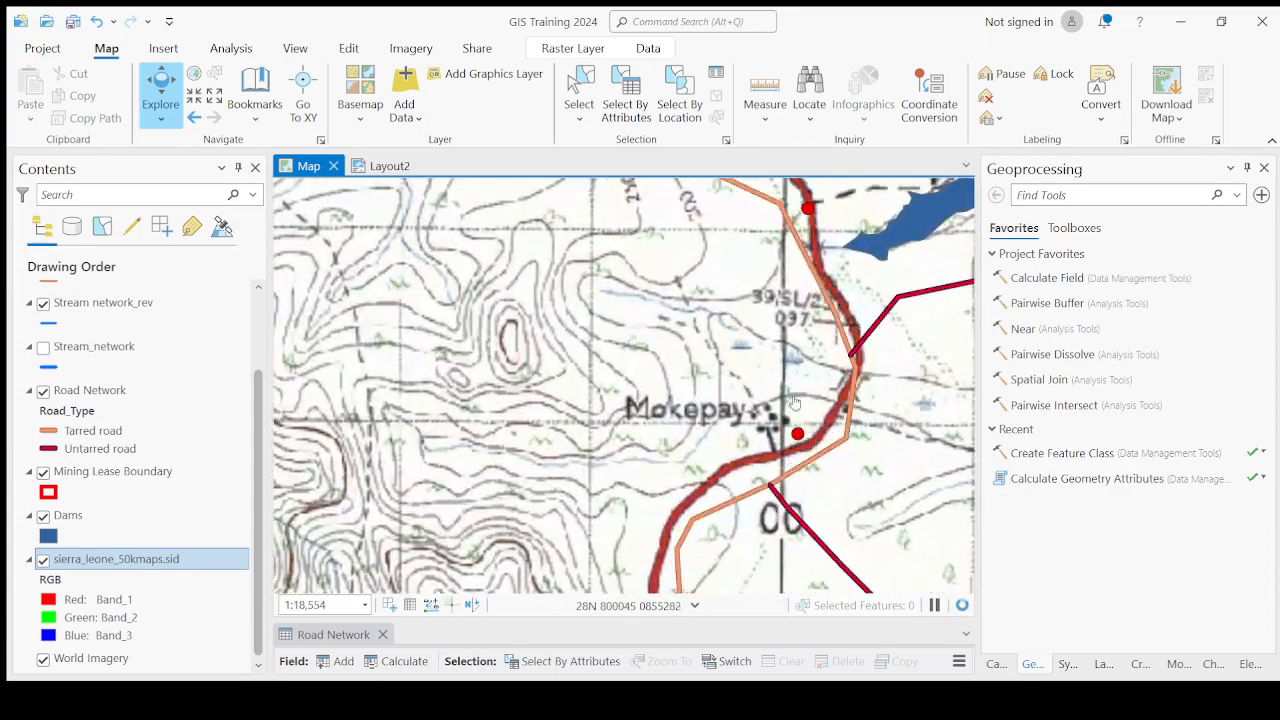
{"action": "scroll", "coordinate": [797, 432], "scroll_direction": "up", "scroll_amount": 2}
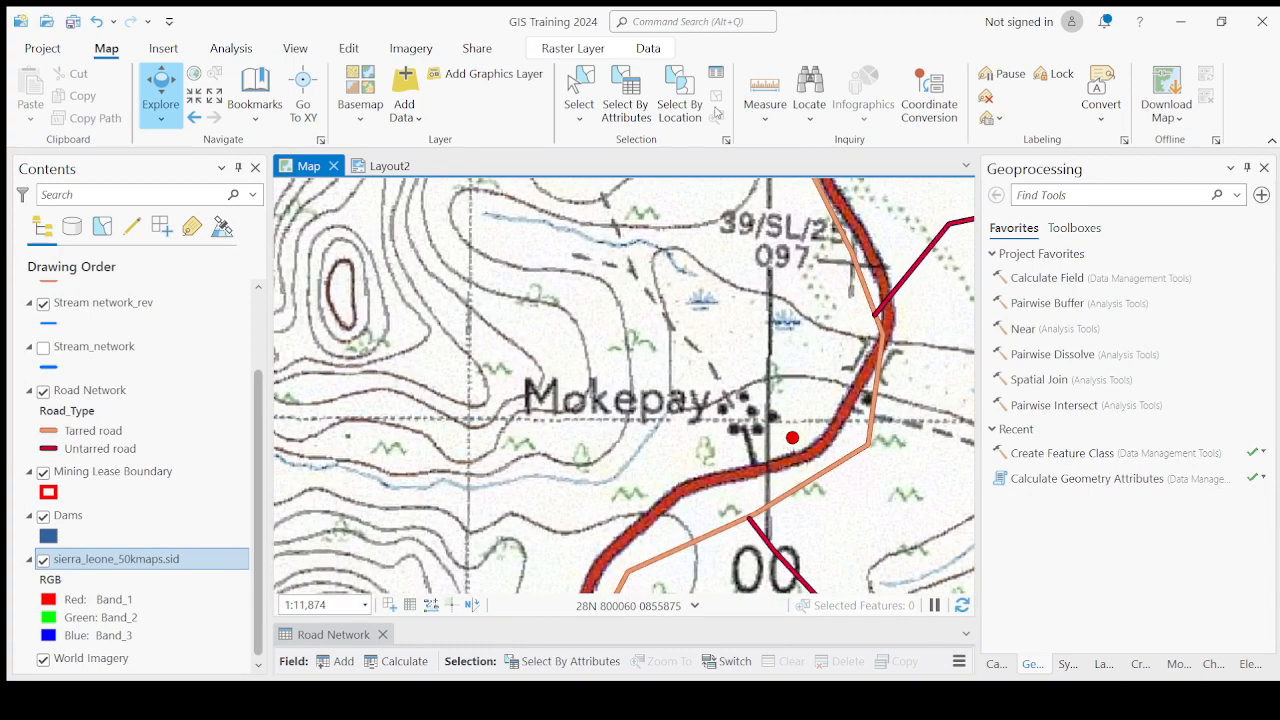
{"action": "left_click_drag", "start_coordinate": [762, 403], "coordinate": [760, 440]}
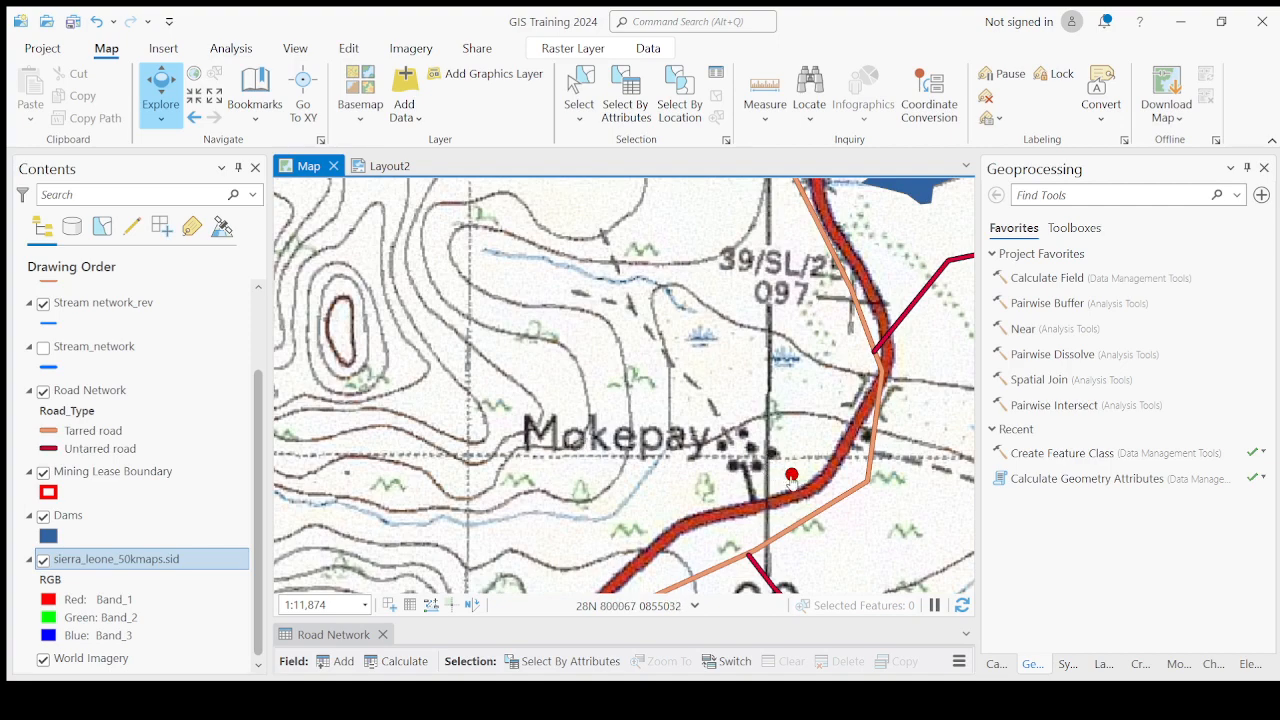
{"action": "scroll", "coordinate": [589, 462], "scroll_direction": "down", "scroll_amount": 2}
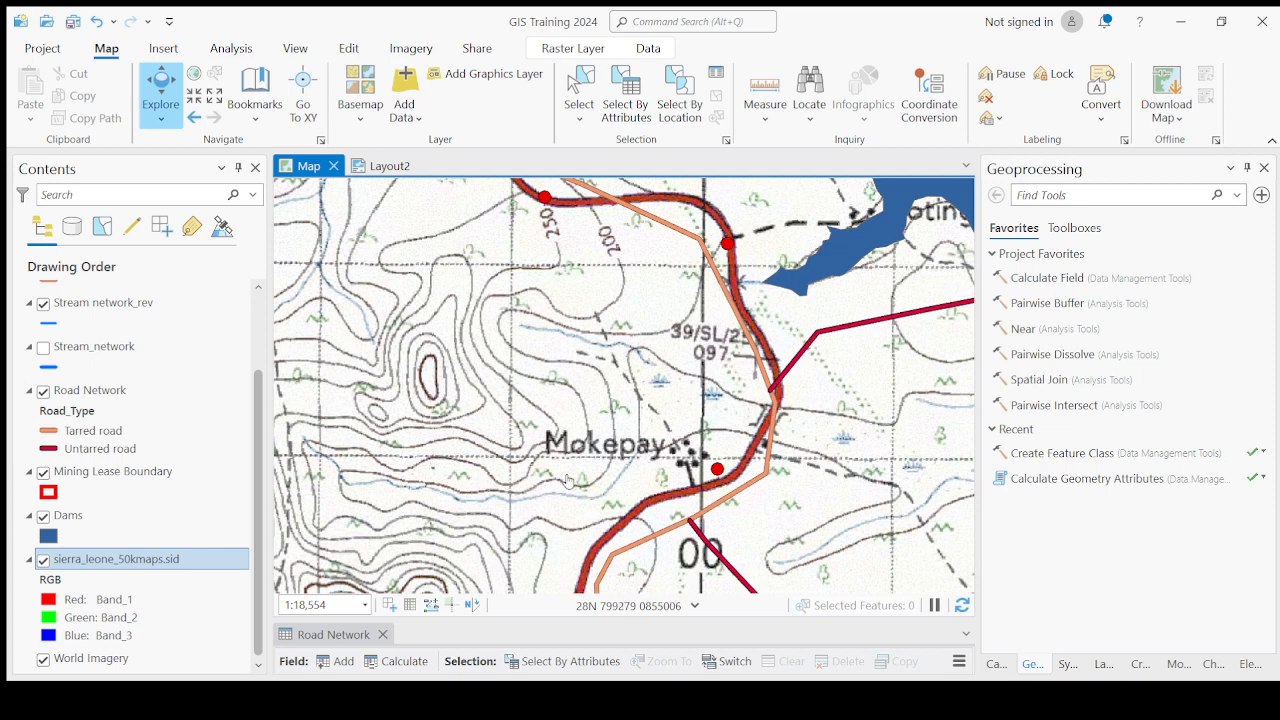
{"action": "scroll", "coordinate": [624, 436], "scroll_direction": "down", "scroll_amount": 2}
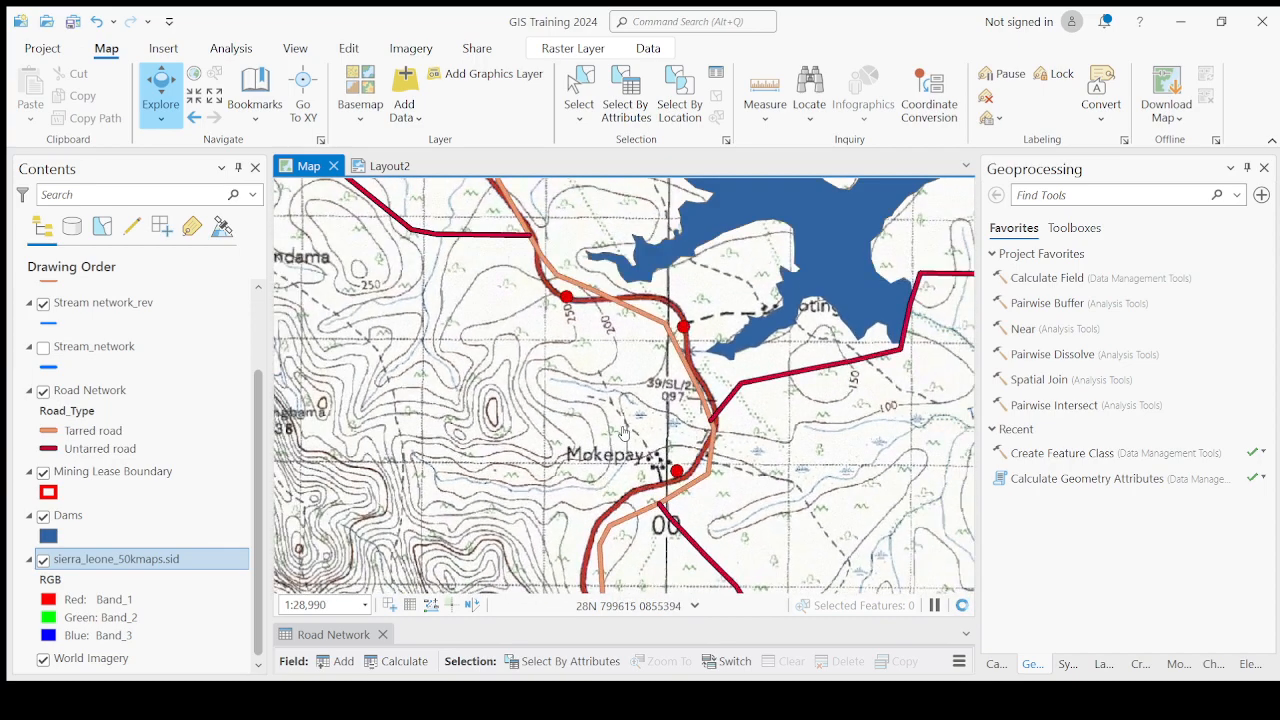
{"action": "scroll", "coordinate": [624, 432], "scroll_direction": "down", "scroll_amount": 2}
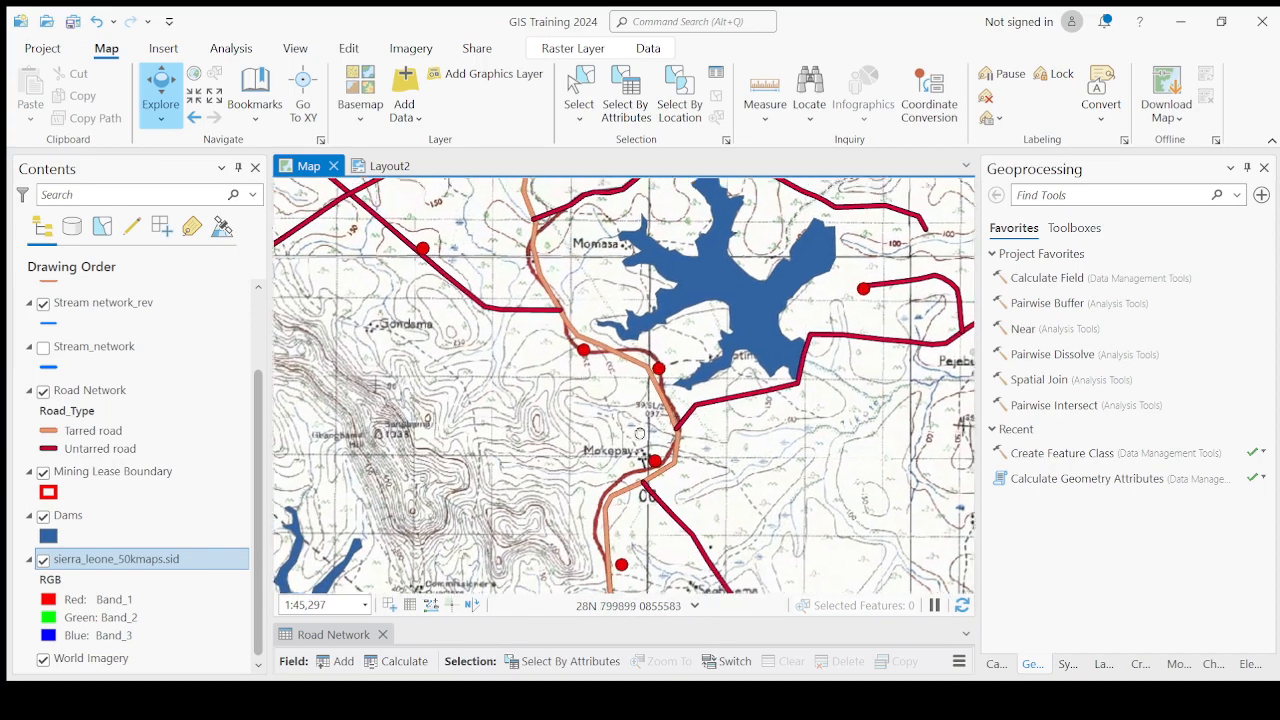
{"action": "scroll", "coordinate": [640, 433], "scroll_direction": "up", "scroll_amount": 4}
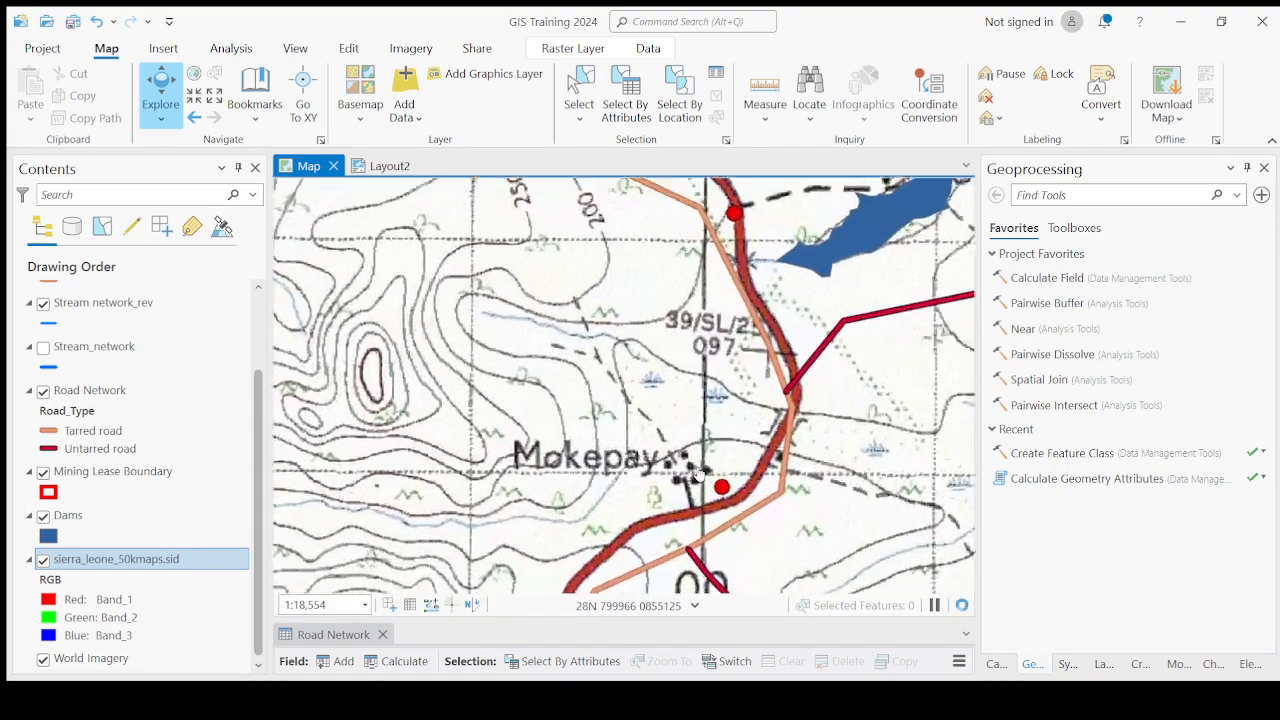
{"action": "scroll", "coordinate": [698, 476], "scroll_direction": "up", "scroll_amount": 2}
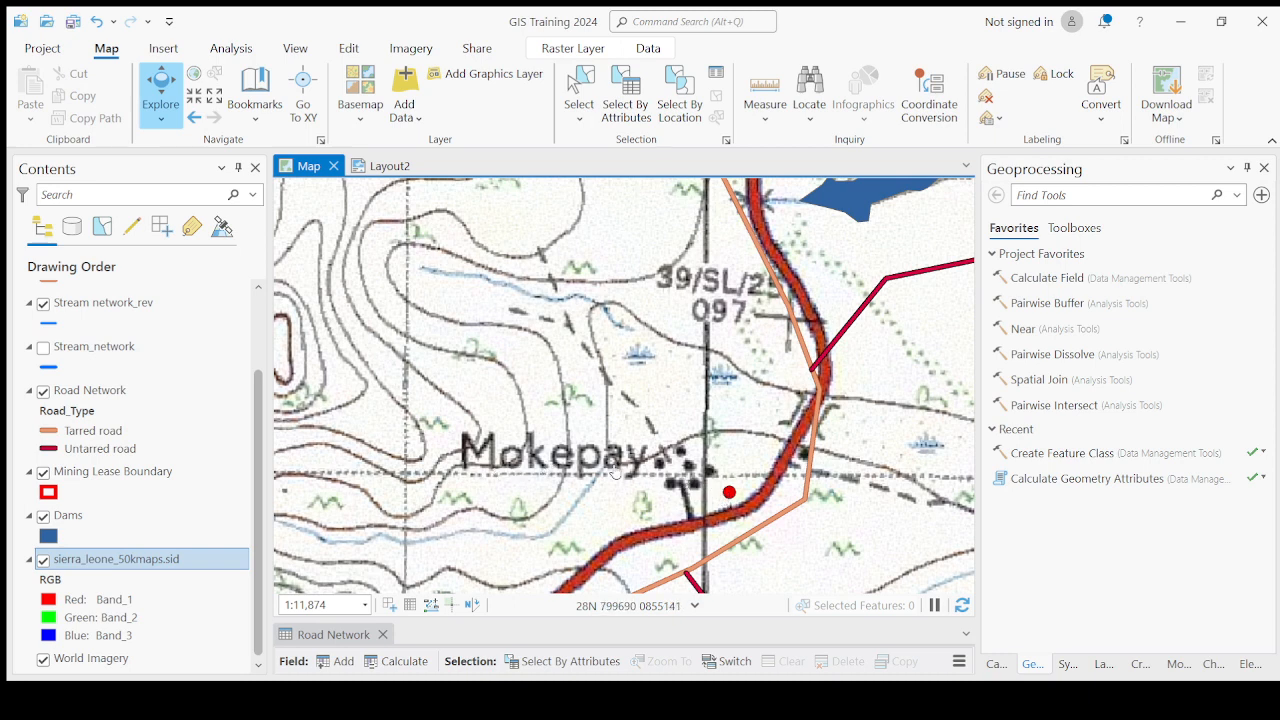
{"action": "scroll", "coordinate": [645, 474], "scroll_direction": "down", "scroll_amount": 5}
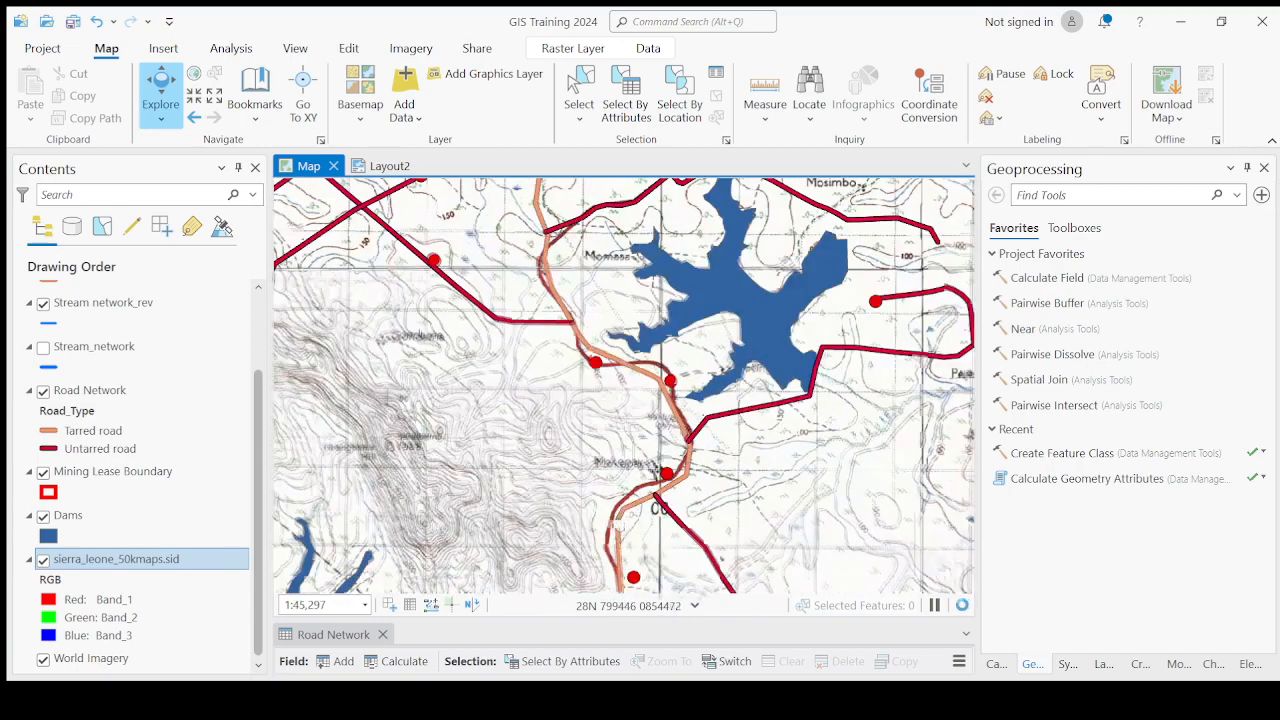
Pan to Gbangbama and zoom in to examine the settlement near the Commissioner's Quarters.
{"action": "left_click_drag", "start_coordinate": [607, 452], "coordinate": [601, 298]}
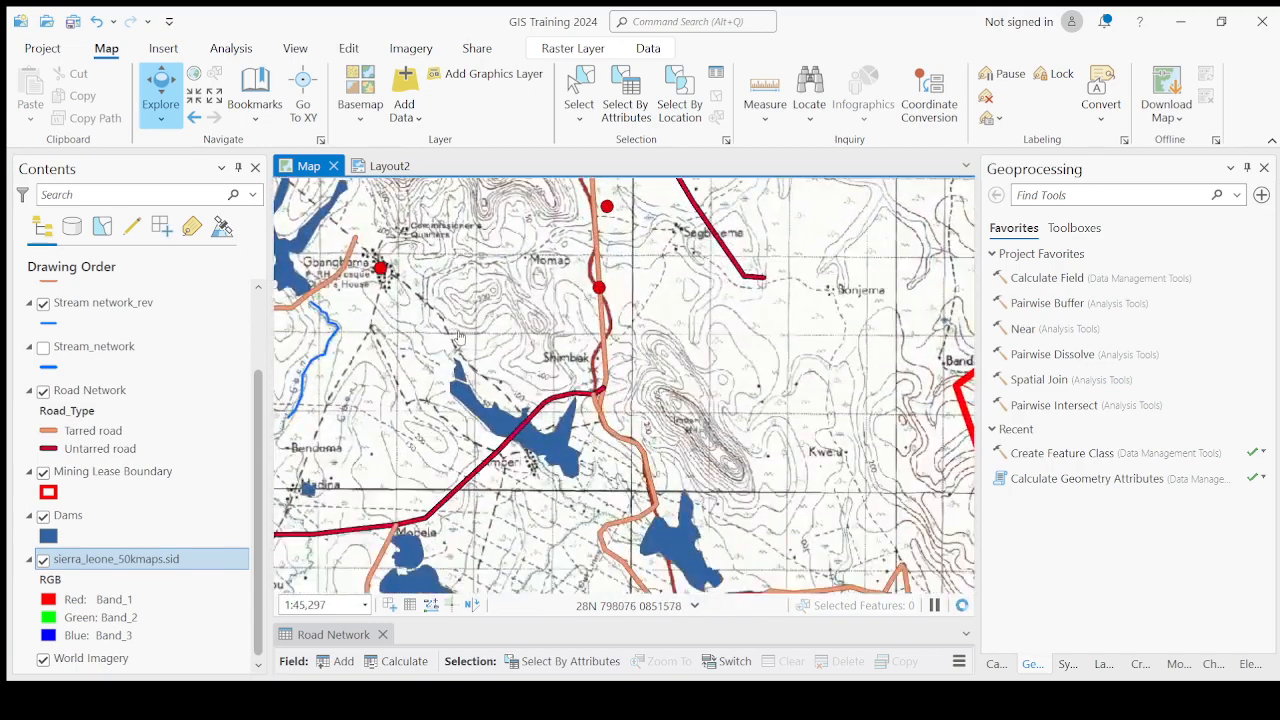
{"action": "left_click_drag", "start_coordinate": [426, 282], "coordinate": [692, 432]}
{"action": "scroll", "coordinate": [661, 414], "scroll_direction": "up", "scroll_amount": 5}
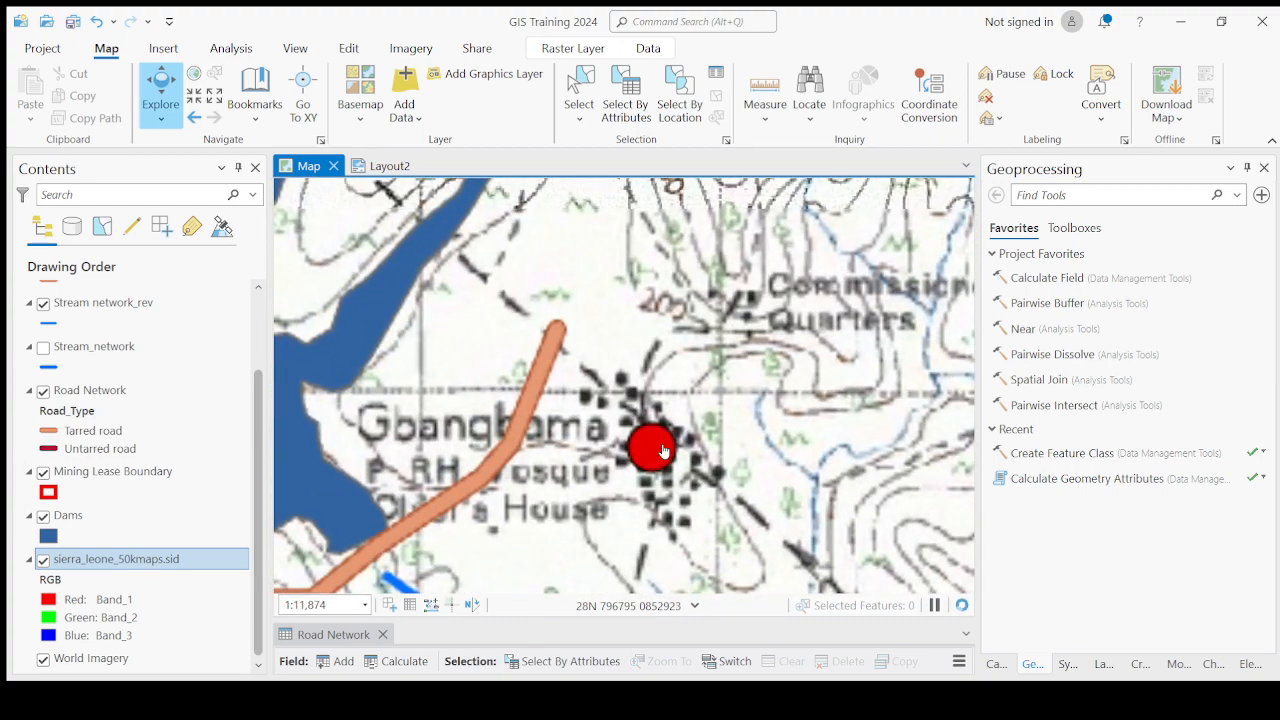
{"action": "scroll", "coordinate": [663, 452], "scroll_direction": "down", "scroll_amount": 2}
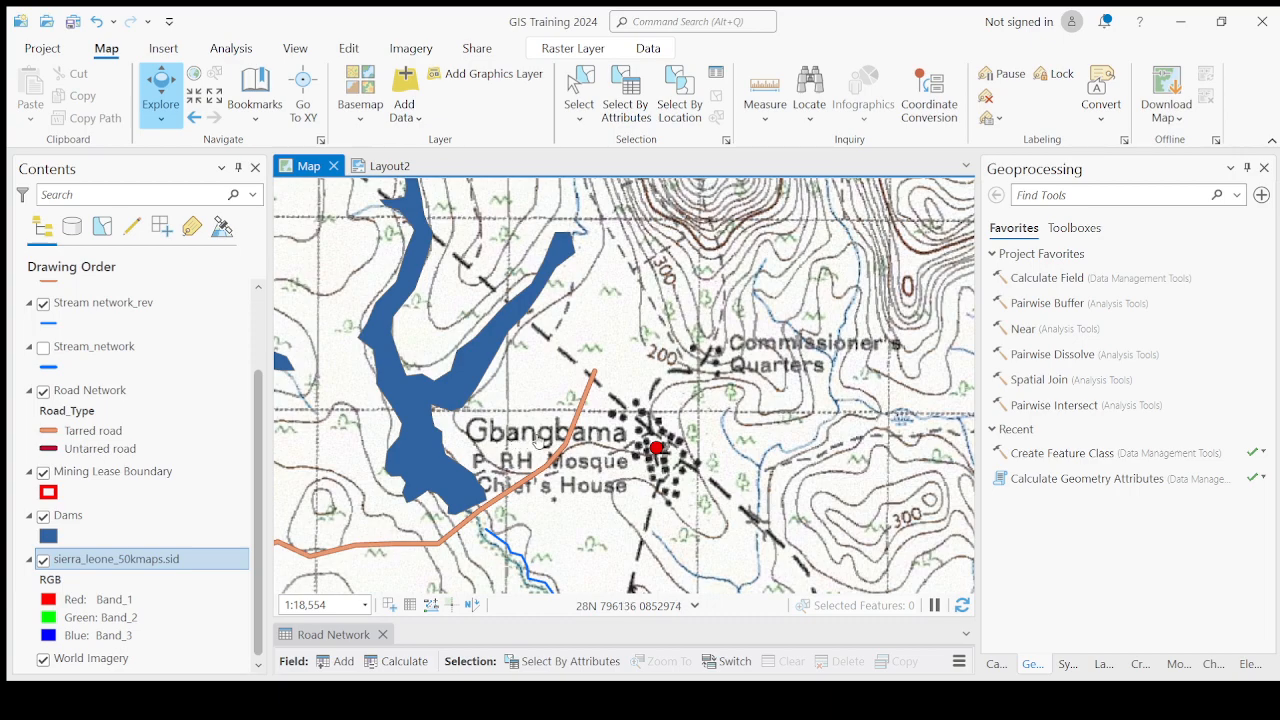
{"action": "scroll", "coordinate": [633, 447], "scroll_direction": "down", "scroll_amount": 8}
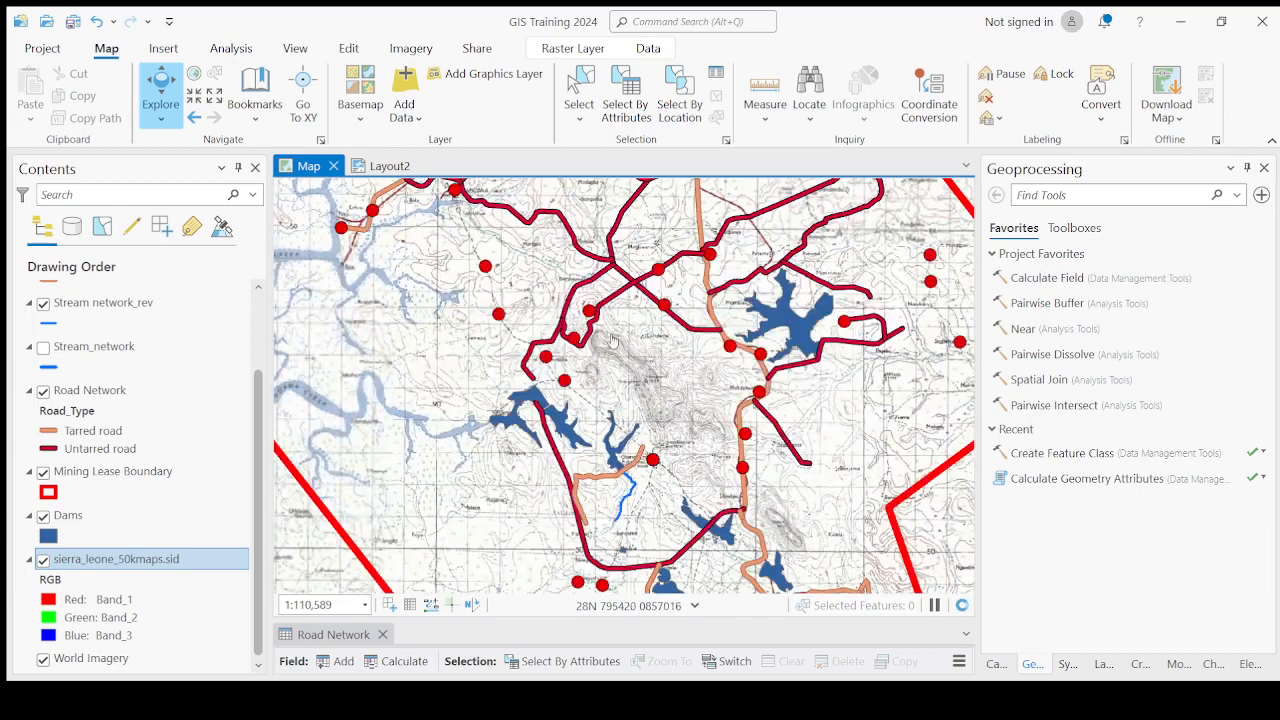
Pan north across the lease and zoom in to examine the Mogbewa and Junctoila settlements.
{"action": "left_click_drag", "start_coordinate": [630, 236], "coordinate": [594, 400]}
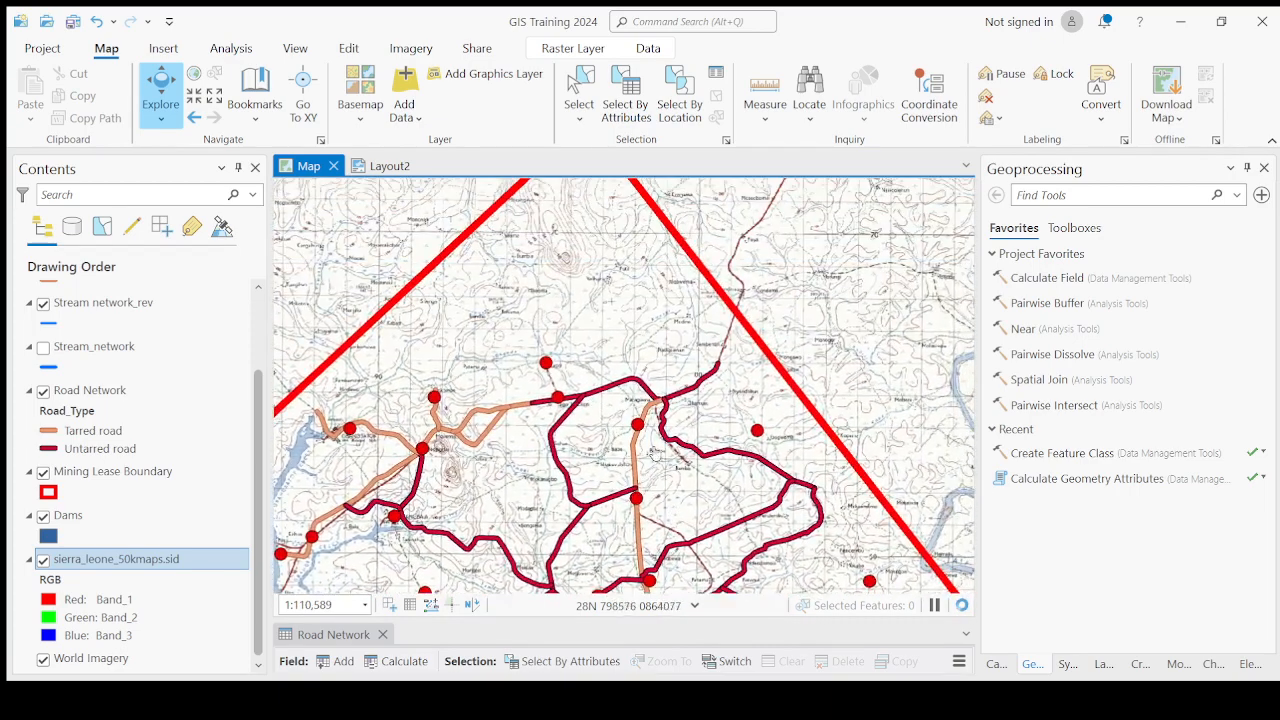
{"action": "left_click_drag", "start_coordinate": [655, 510], "coordinate": [630, 348]}
{"action": "scroll", "coordinate": [630, 350], "scroll_direction": "up", "scroll_amount": 8}
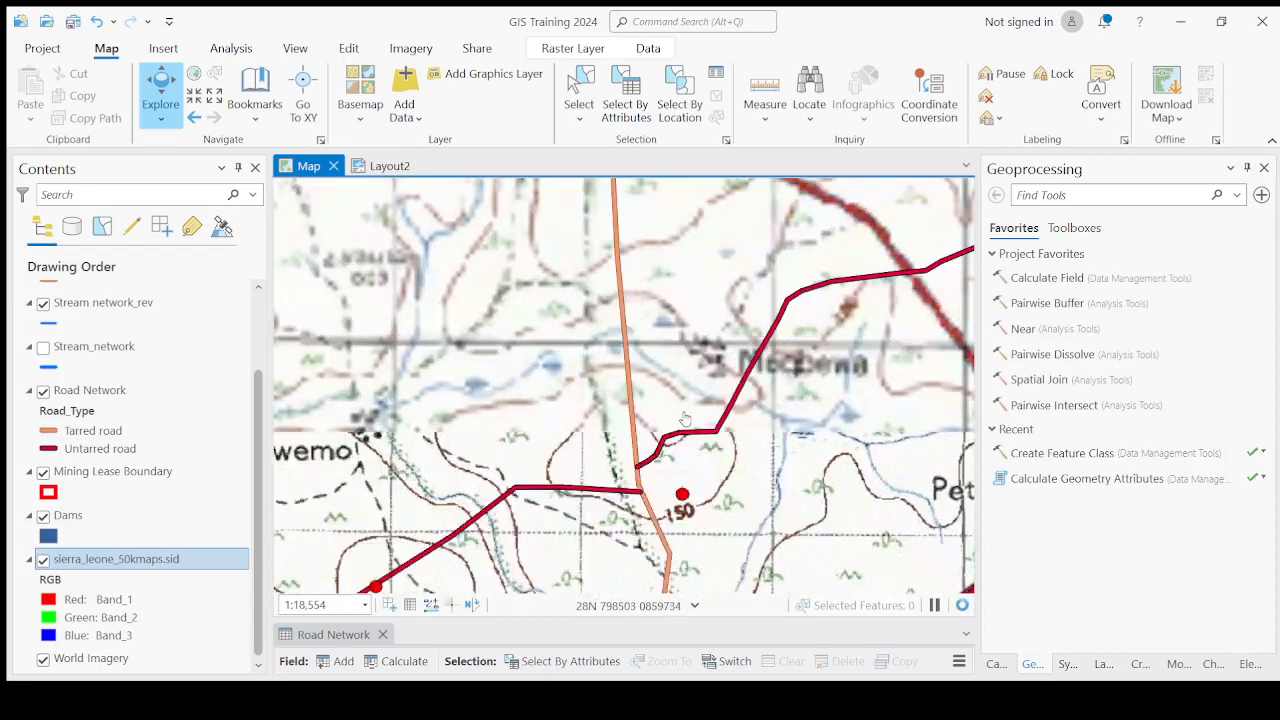
{"action": "scroll", "coordinate": [688, 422], "scroll_direction": "down", "scroll_amount": 6}
{"action": "scroll", "coordinate": [676, 373], "scroll_direction": "up", "scroll_amount": 3}
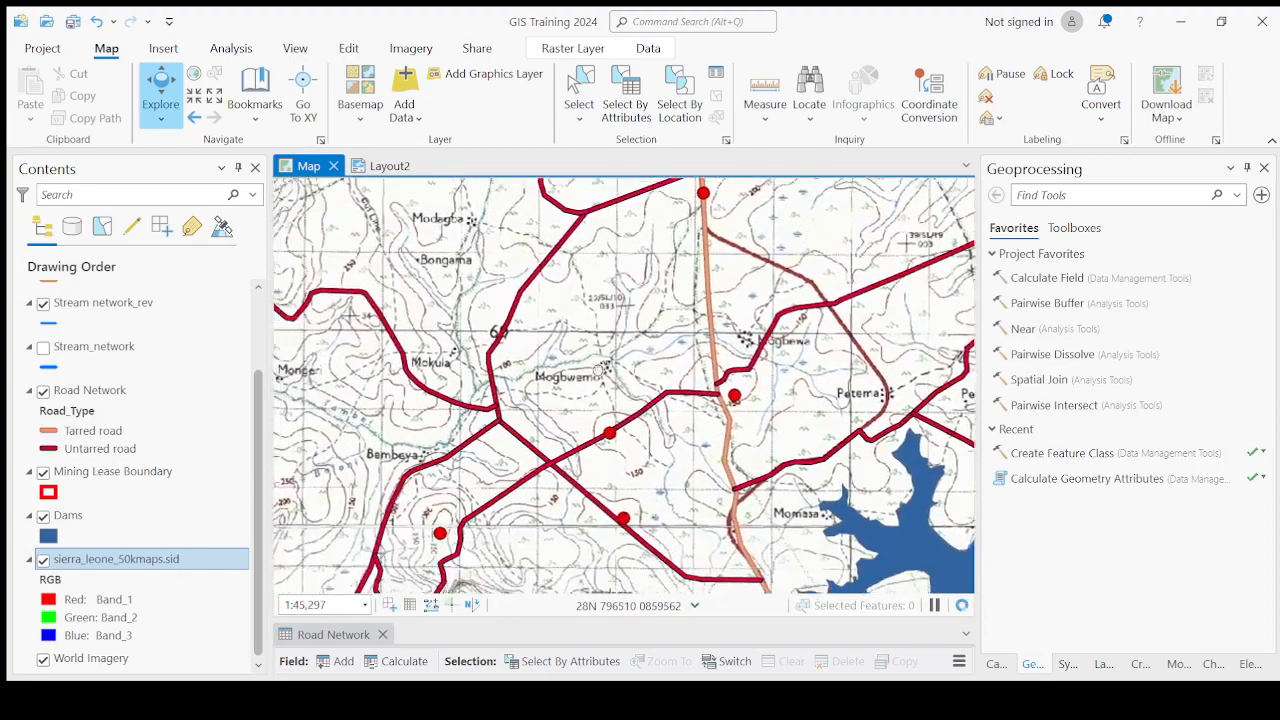
{"action": "left_click_drag", "start_coordinate": [595, 512], "coordinate": [569, 342]}
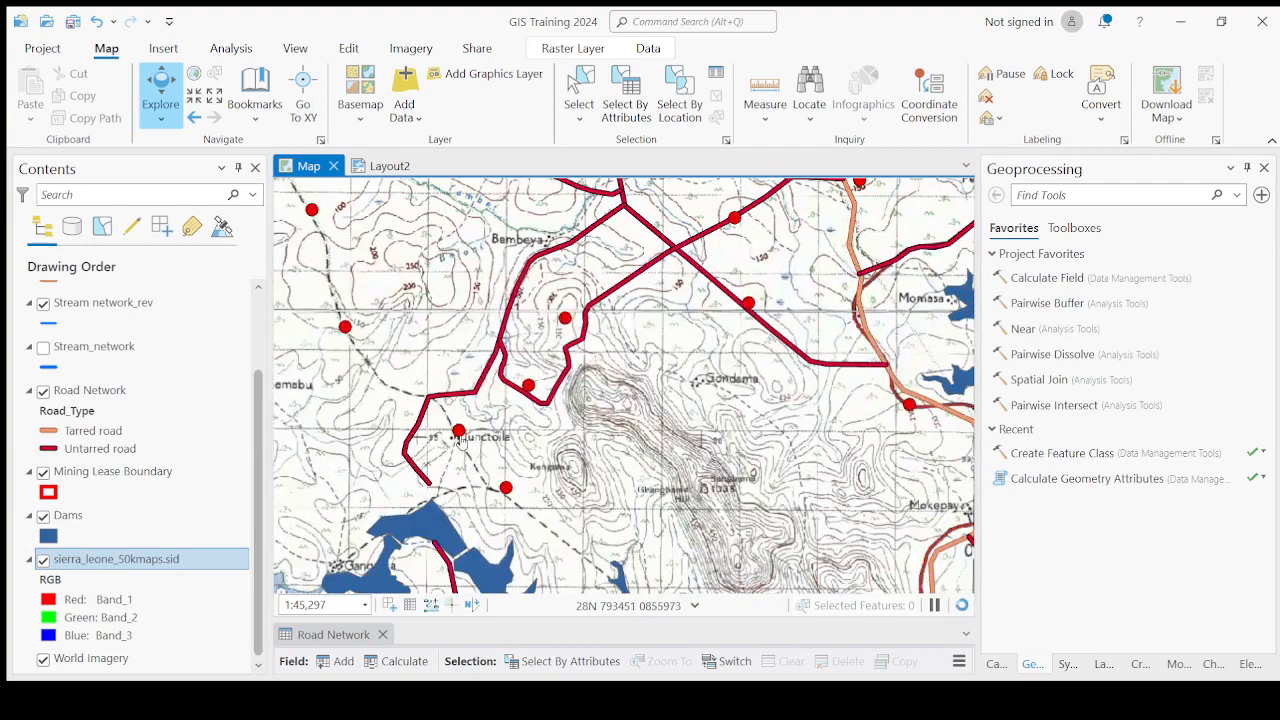
{"action": "scroll", "coordinate": [460, 441], "scroll_direction": "up", "scroll_amount": 8}
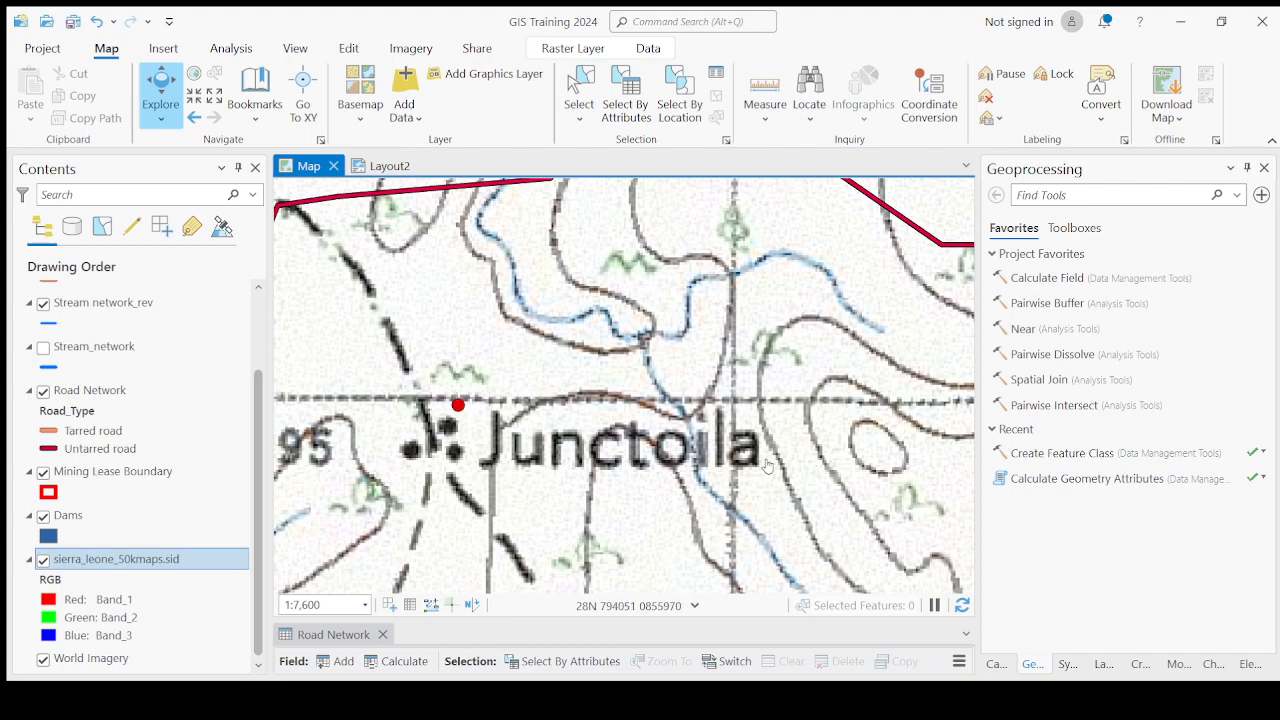
{"action": "scroll", "coordinate": [675, 447], "scroll_direction": "down", "scroll_amount": 5}
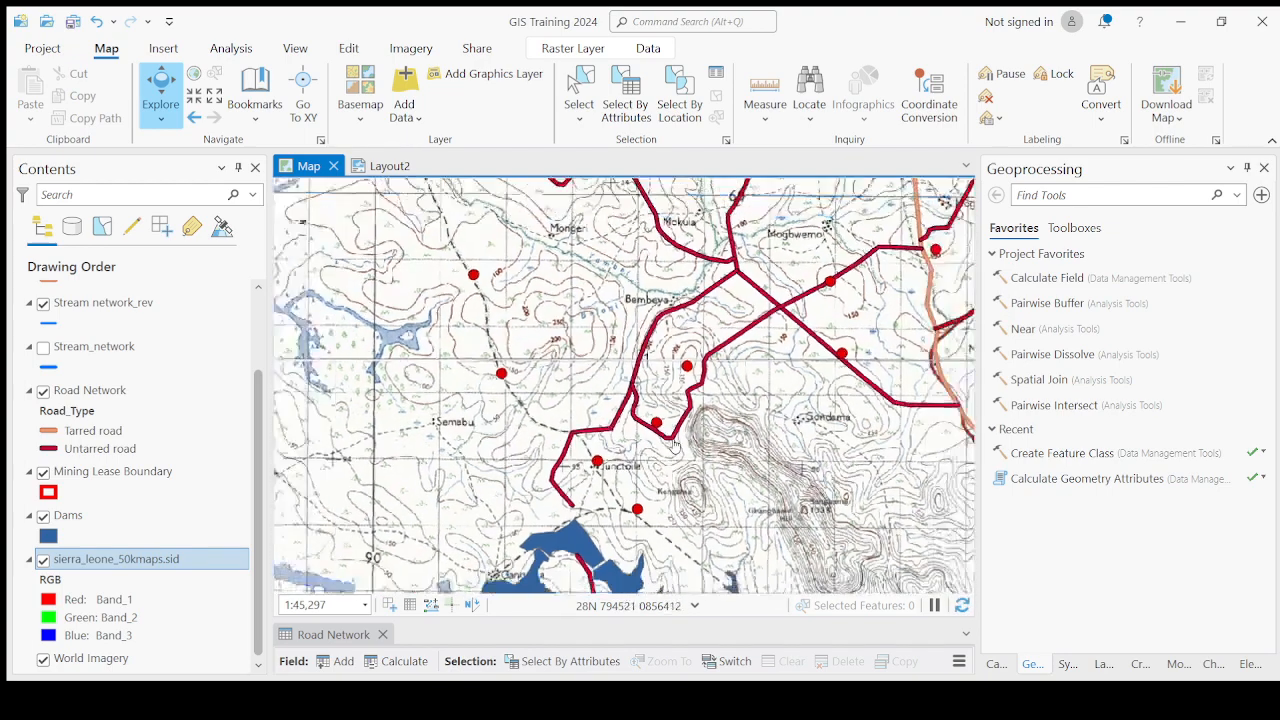
{"action": "scroll", "coordinate": [675, 447], "scroll_direction": "down", "scroll_amount": 2}
{"action": "scroll", "coordinate": [583, 440], "scroll_direction": "down", "scroll_amount": 2}
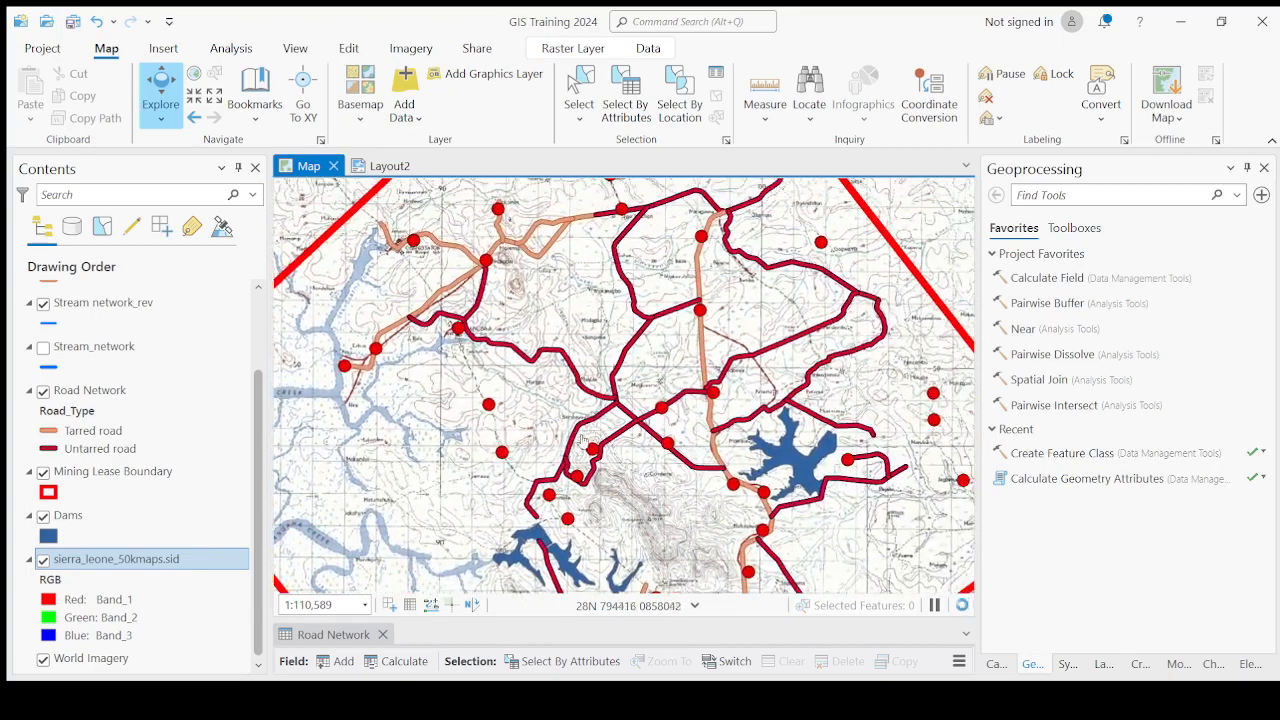
{"action": "scroll", "coordinate": [583, 440], "scroll_direction": "down", "scroll_amount": 1}
{"action": "scroll", "coordinate": [600, 447], "scroll_direction": "up", "scroll_amount": 4}
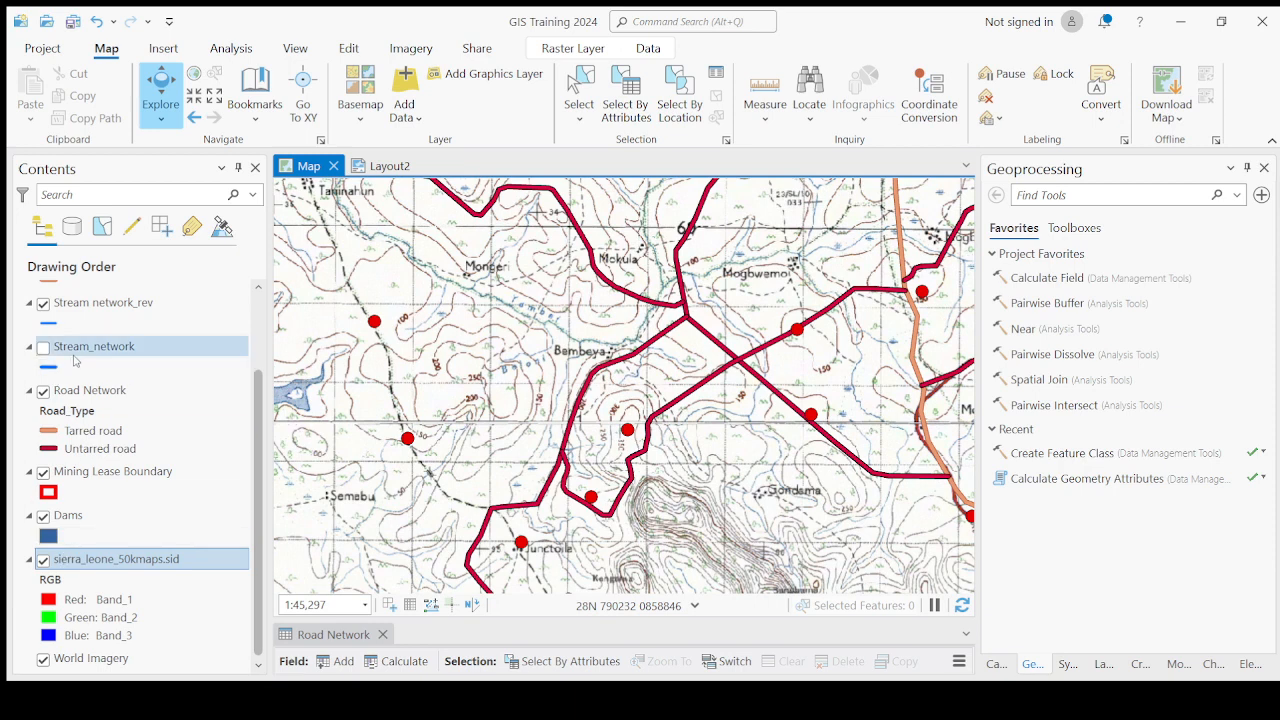
Select the Settlements layer, open its attribute table, and enlarge the table pane beneath the map.
{"action": "scroll", "coordinate": [75, 362], "scroll_direction": "up", "scroll_amount": 3}
{"action": "left_click", "coordinate": [86, 315]}
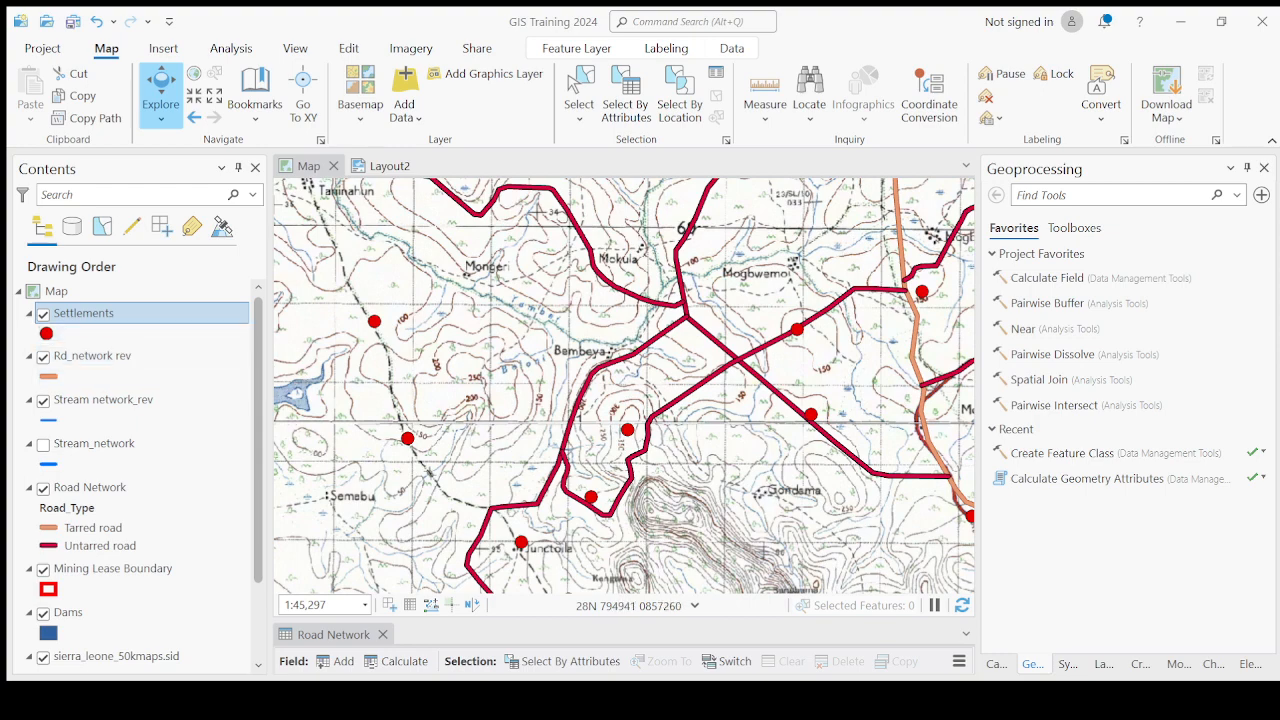
{"action": "left_click_drag", "start_coordinate": [530, 539], "coordinate": [526, 454]}
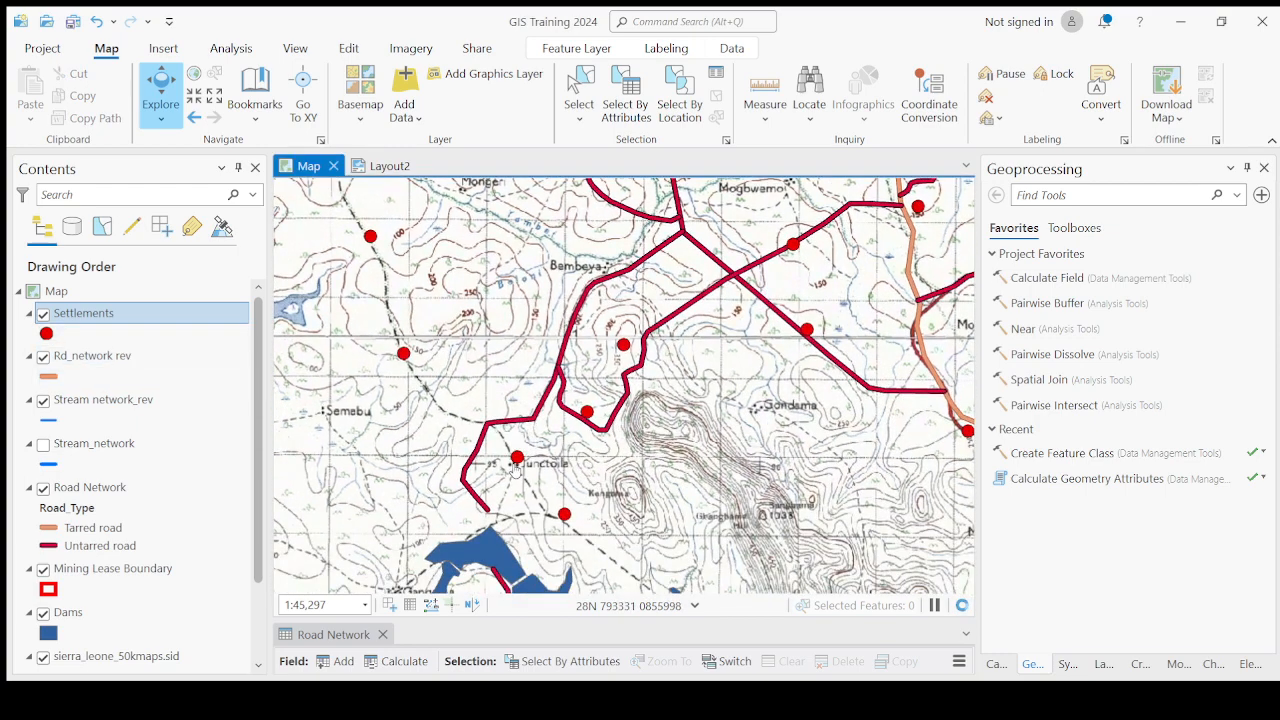
{"action": "scroll", "coordinate": [515, 469], "scroll_direction": "up", "scroll_amount": 1}
{"action": "scroll", "coordinate": [515, 469], "scroll_direction": "up", "scroll_amount": 2}
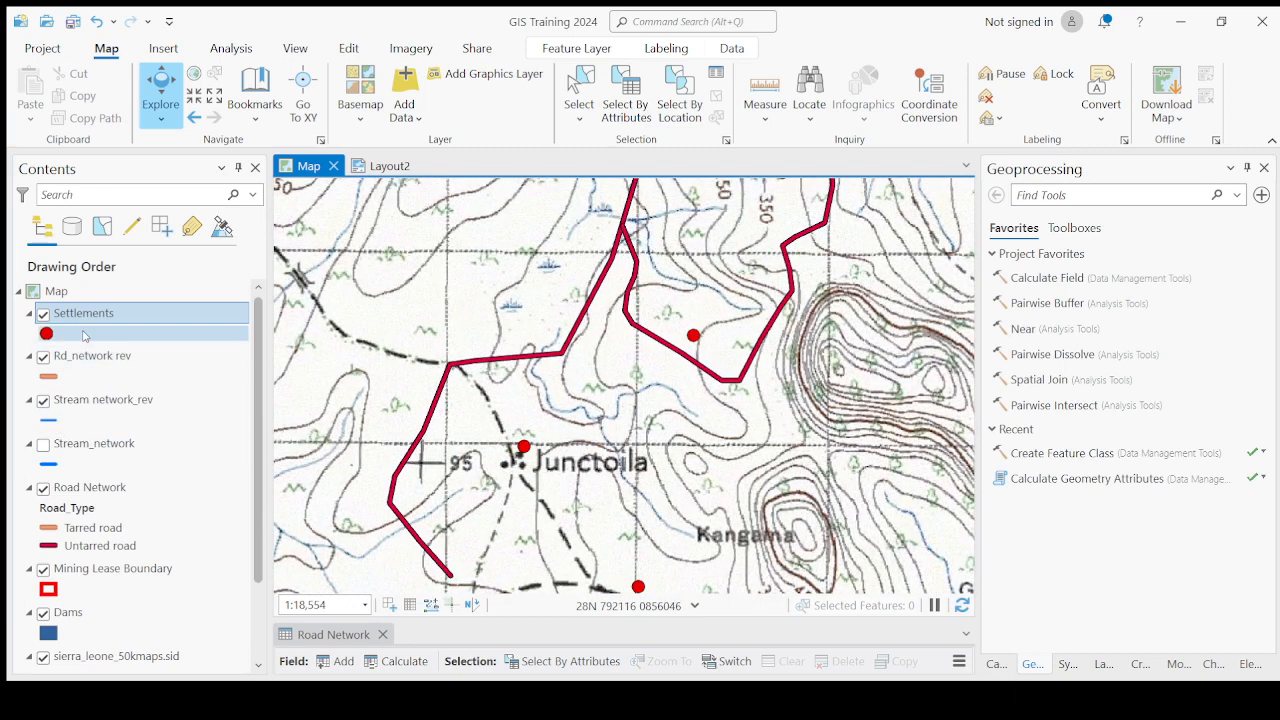
{"action": "left_click", "coordinate": [134, 318]}
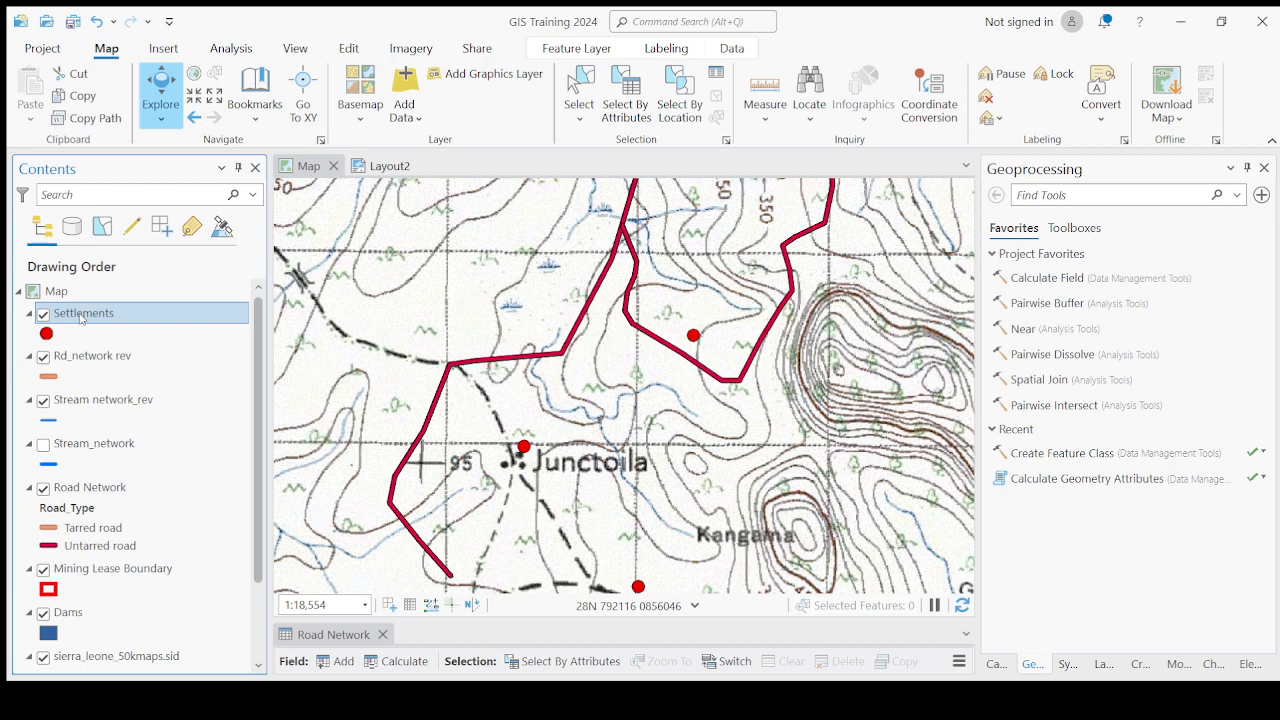
{"action": "key", "text": "ctrl+t"}
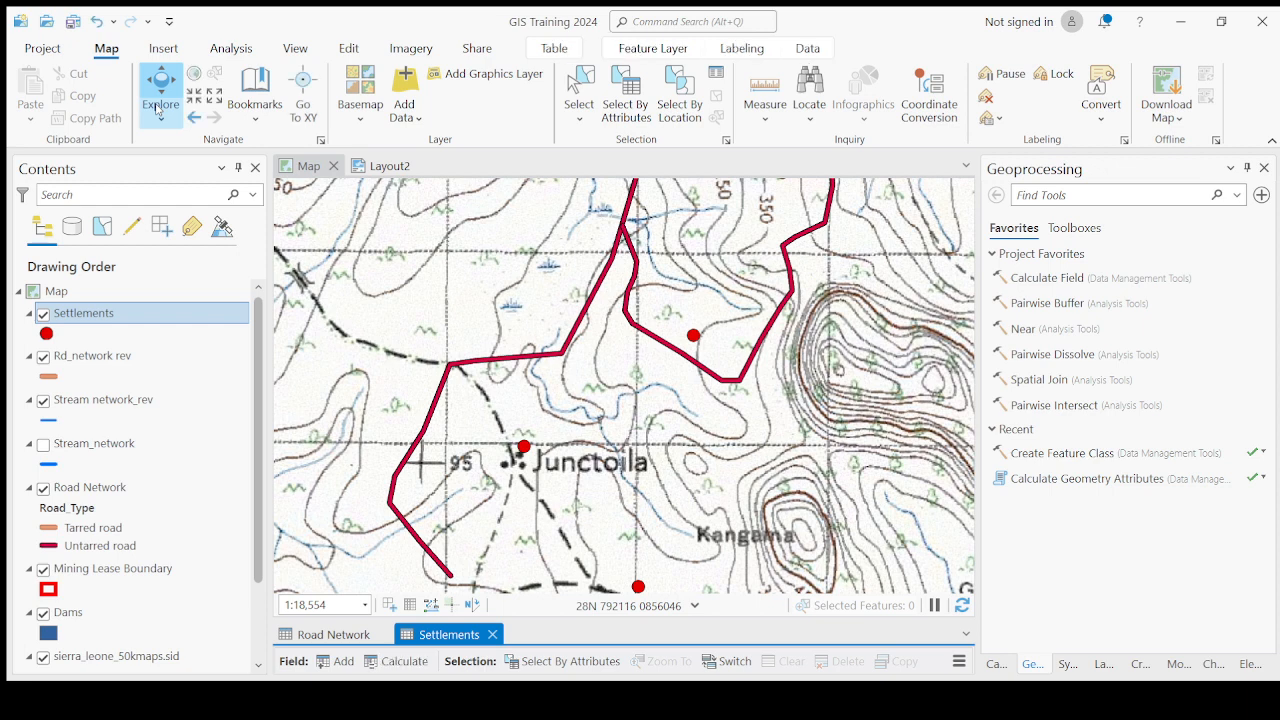
{"action": "left_click", "coordinate": [158, 106]}
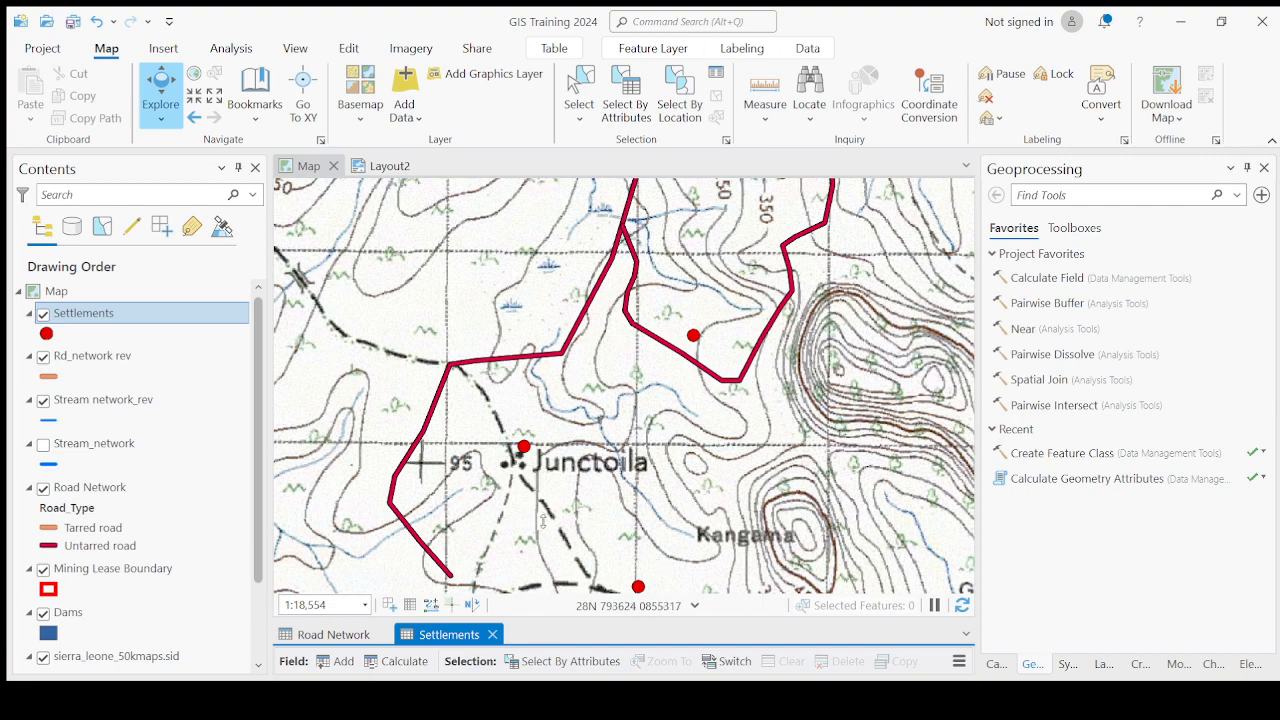
{"action": "left_click_drag", "start_coordinate": [543, 521], "coordinate": [545, 505]}
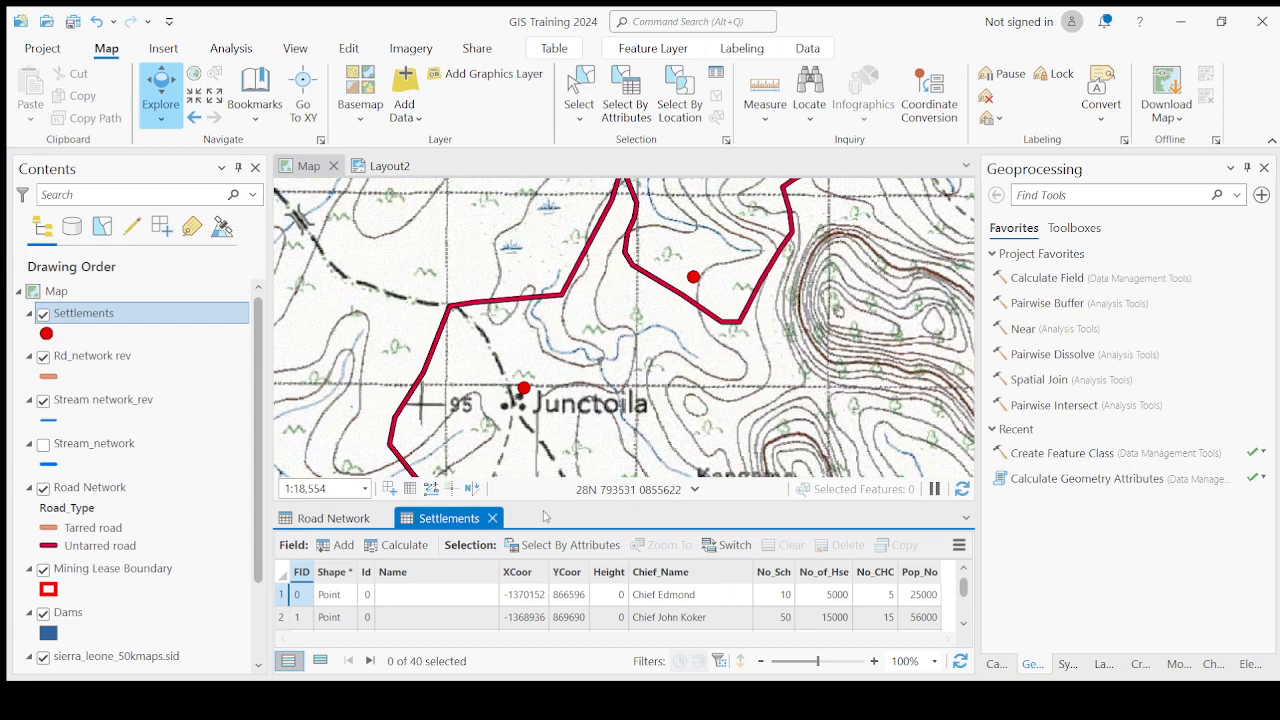
{"action": "left_click", "coordinate": [546, 504]}
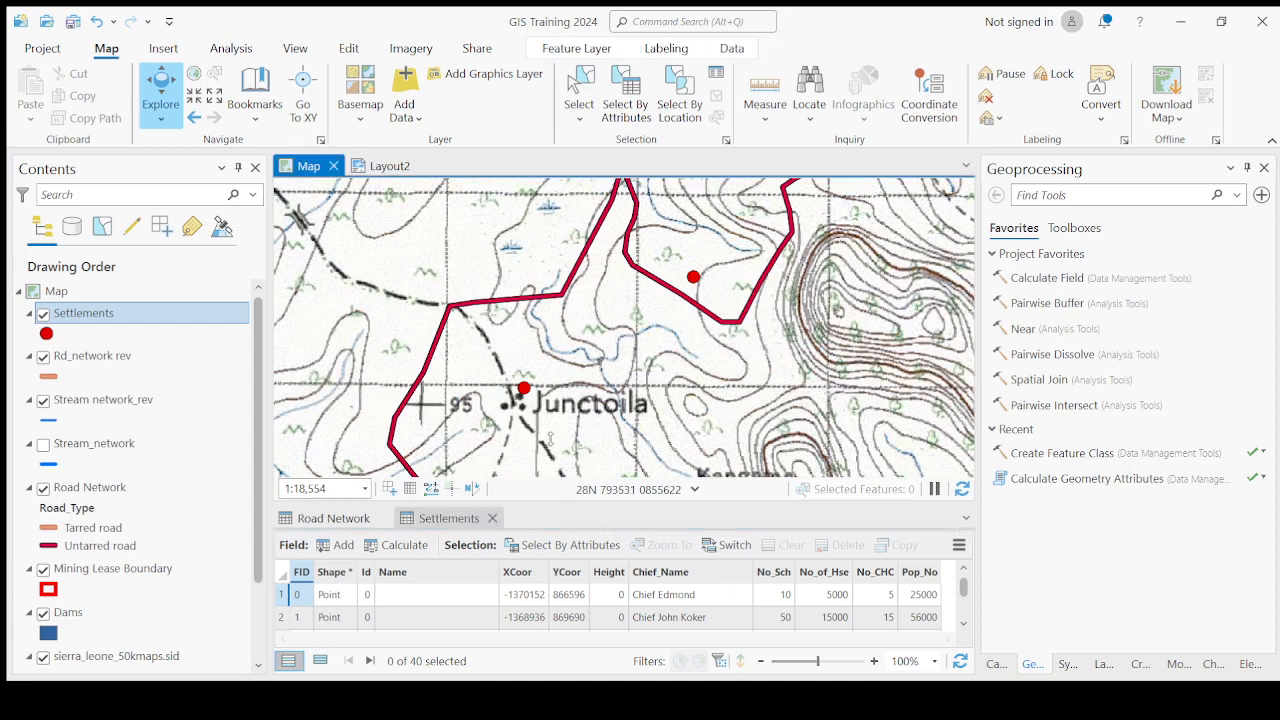
Select the Settlements layer and close the Road Network attribute table, keeping the Settlements table open.
{"action": "left_click_drag", "start_coordinate": [549, 438], "coordinate": [549, 441]}
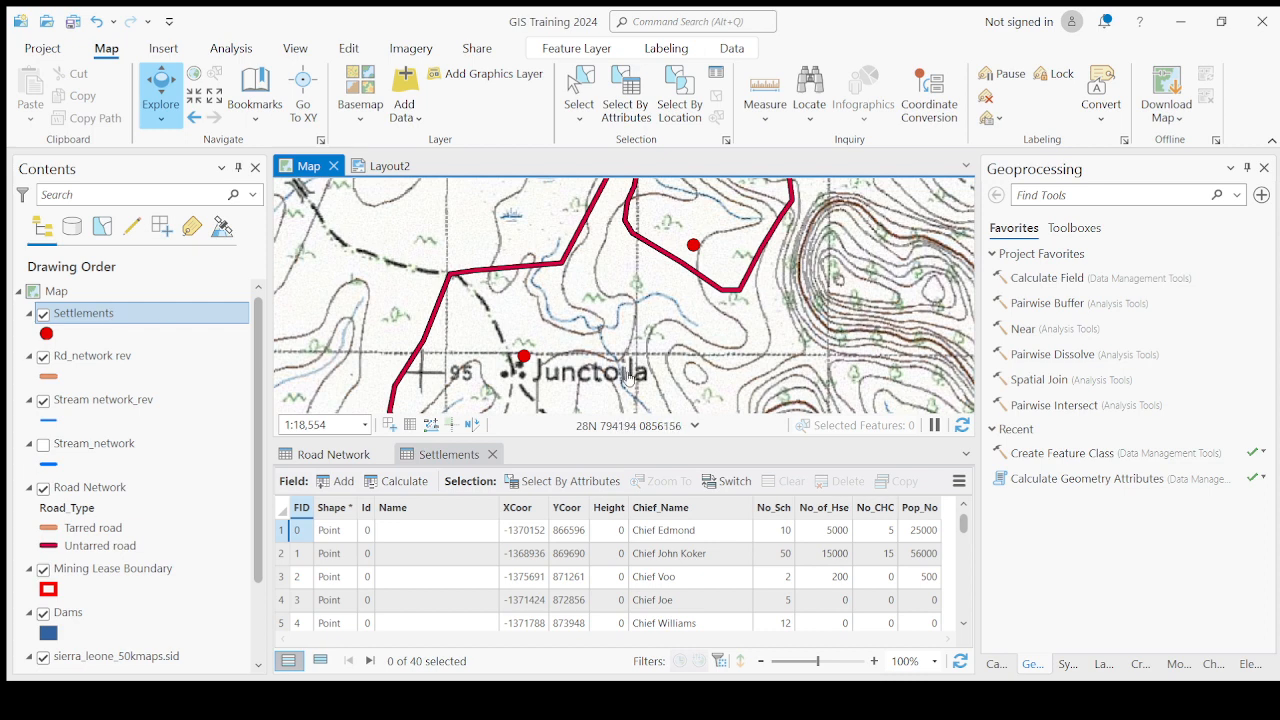
{"action": "left_click", "coordinate": [145, 310]}
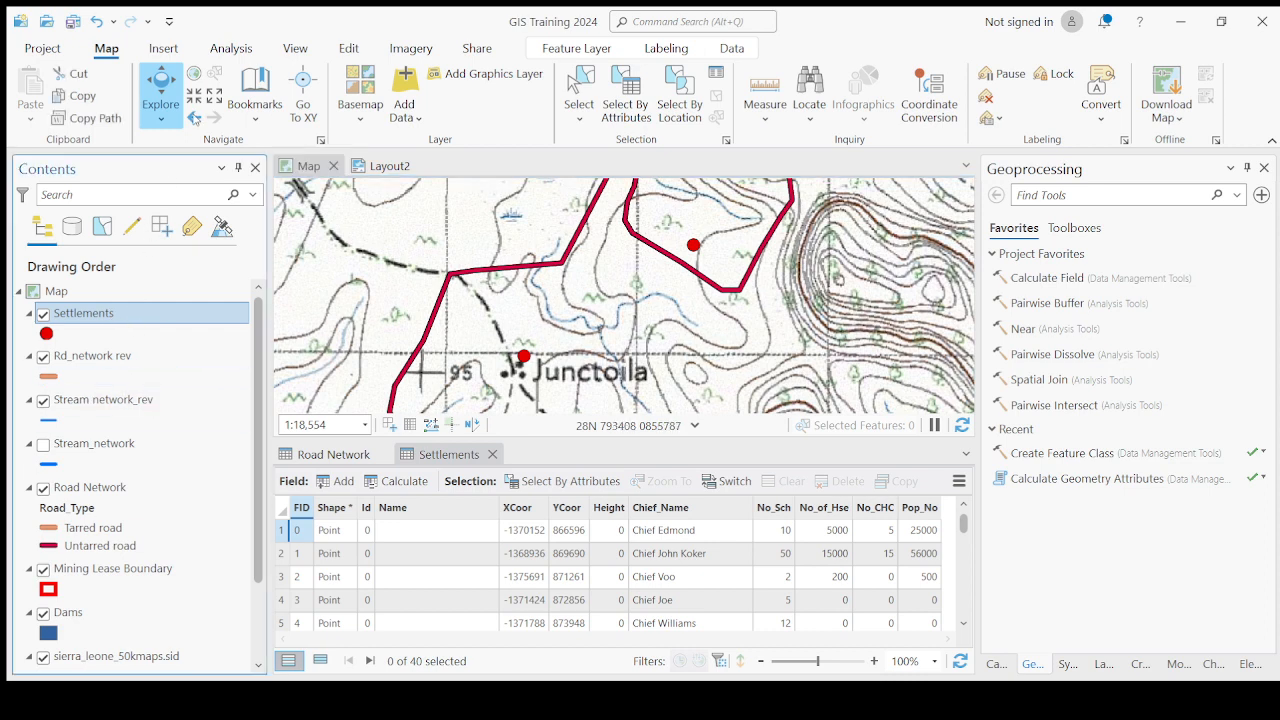
{"action": "left_click", "coordinate": [202, 104]}
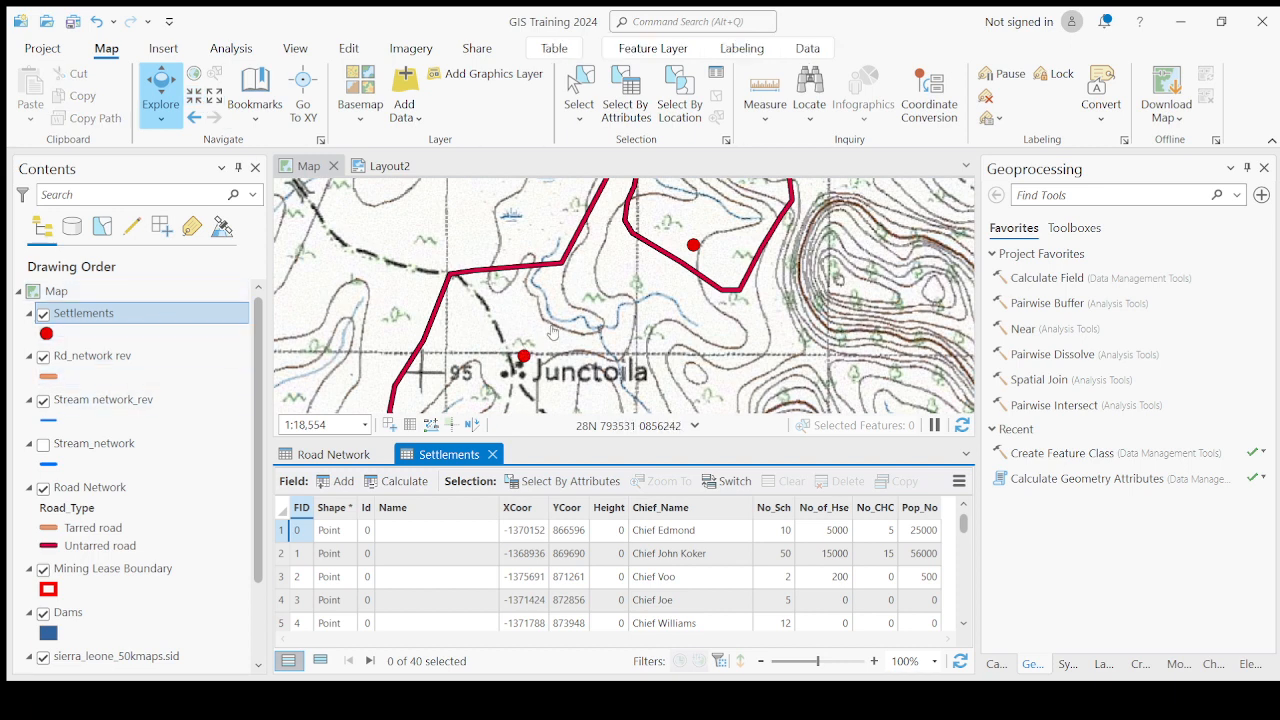
{"action": "left_click", "coordinate": [383, 454]}
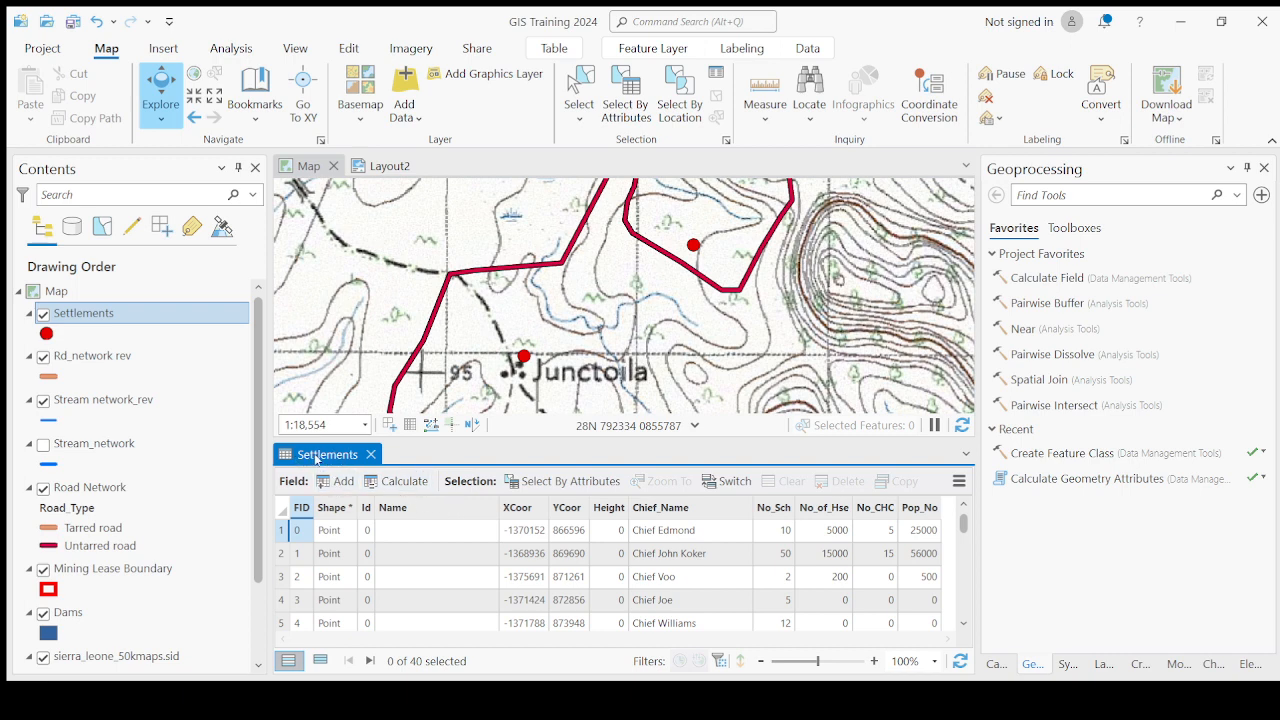
Hide the sierra_leone_50kmaps.sid topographic map and zoom around the Junctoila settlement to inspect it on the satellite imagery.
{"action": "scroll", "coordinate": [555, 343], "scroll_direction": "down", "scroll_amount": 2}
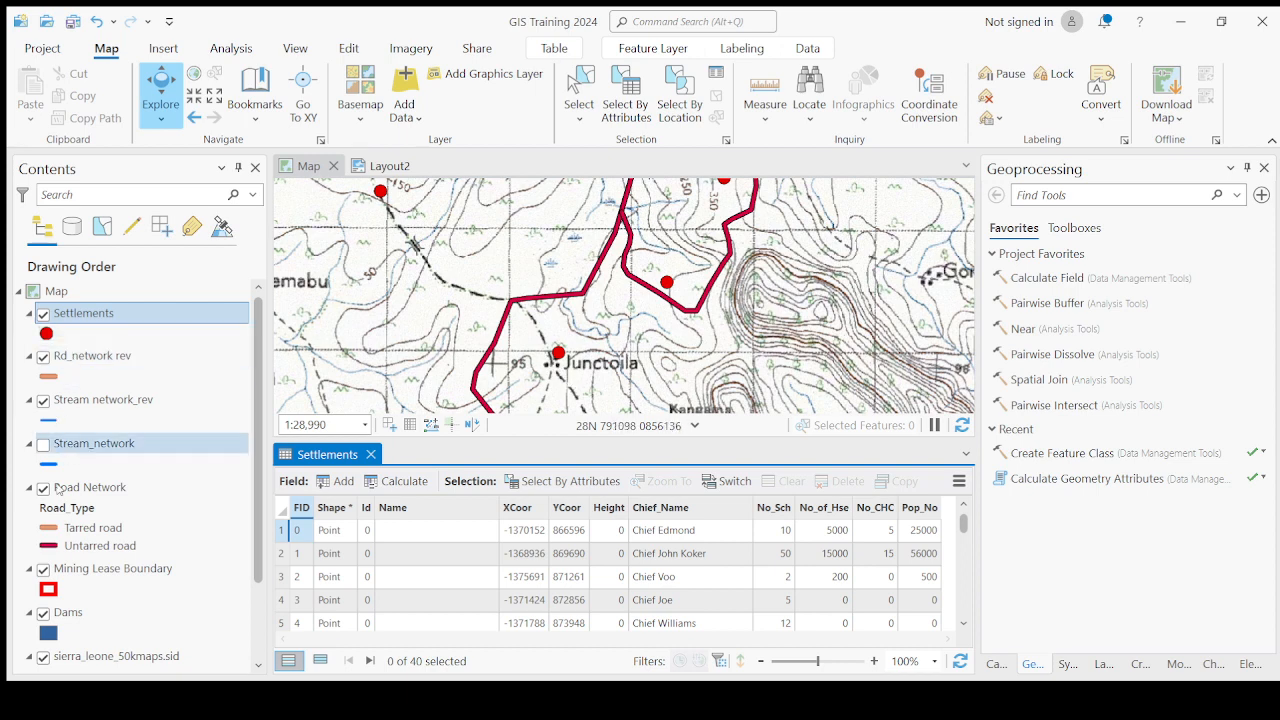
{"action": "scroll", "coordinate": [65, 560], "scroll_direction": "down", "scroll_amount": 2}
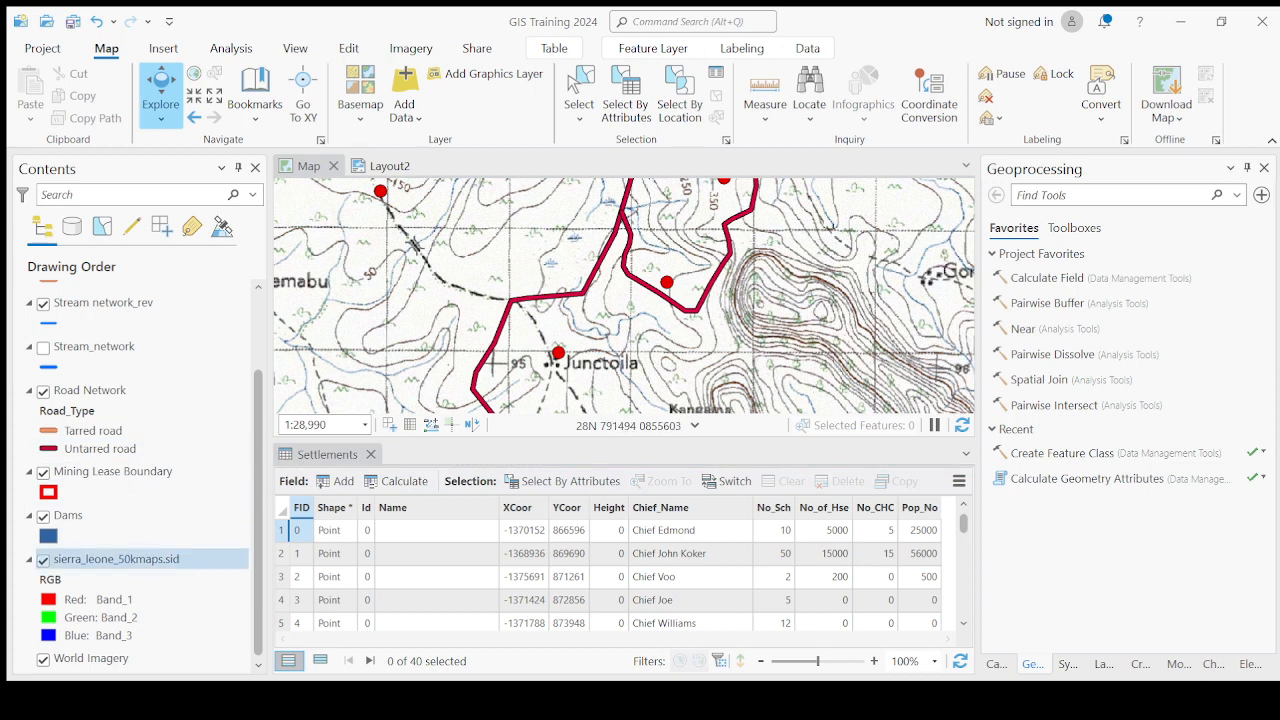
{"action": "left_click", "coordinate": [43, 560]}
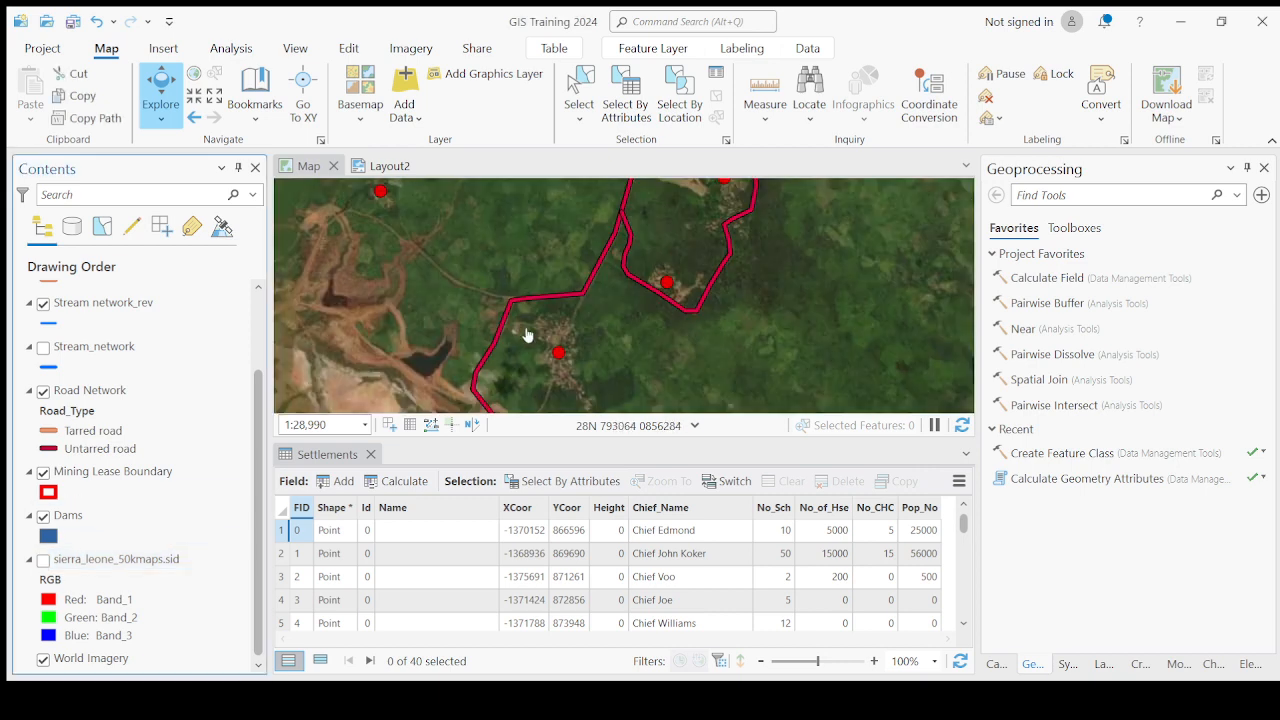
{"action": "scroll", "coordinate": [543, 368], "scroll_direction": "up", "scroll_amount": 2}
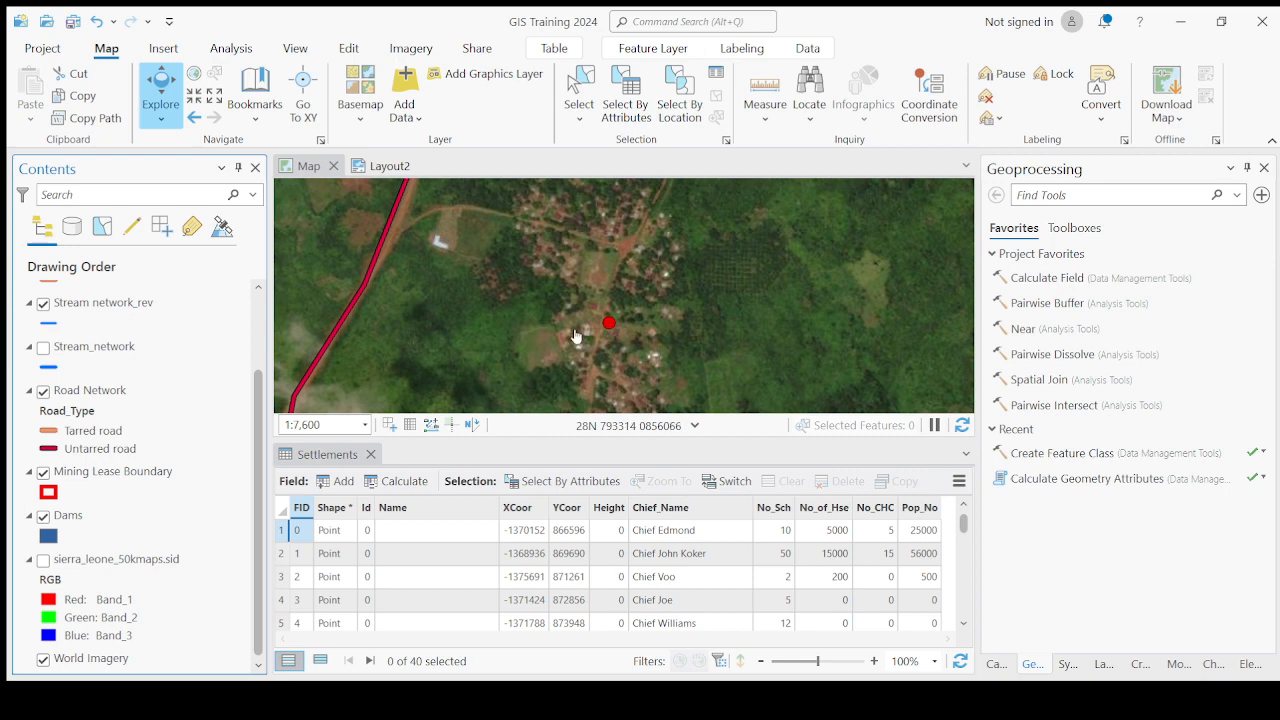
{"action": "scroll", "coordinate": [611, 324], "scroll_direction": "down", "scroll_amount": 4}
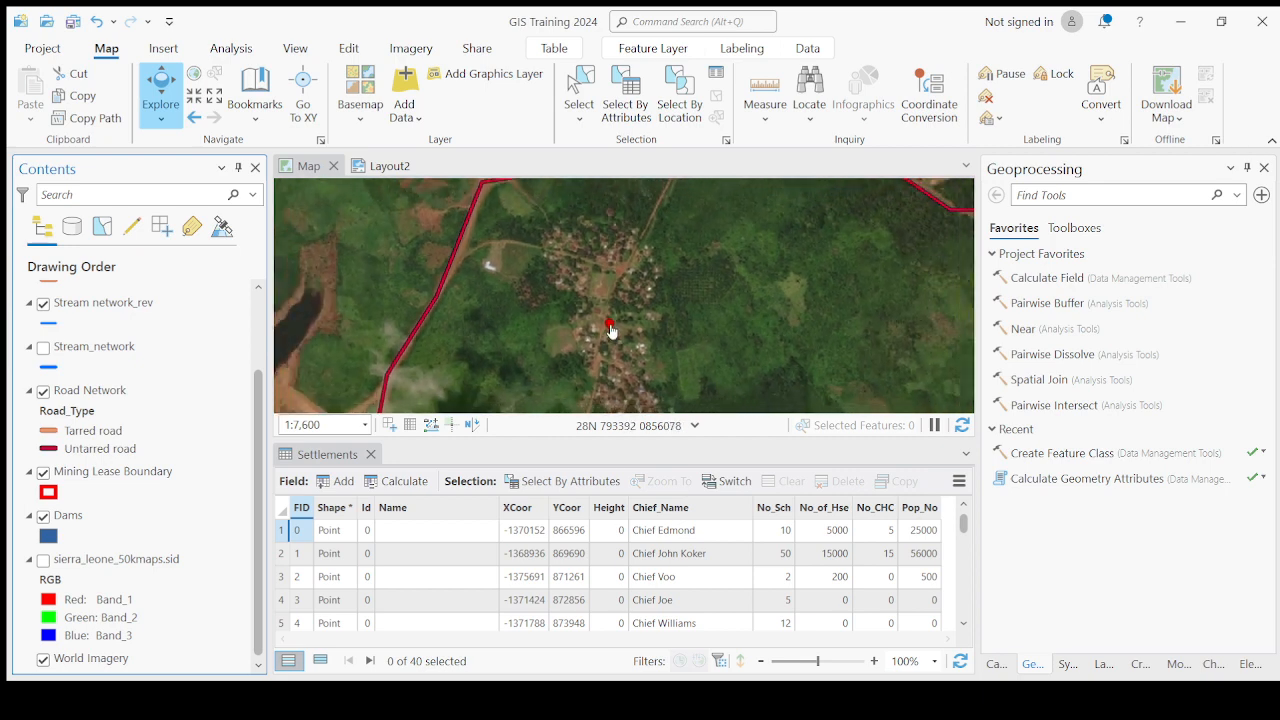
{"action": "scroll", "coordinate": [595, 302], "scroll_direction": "up", "scroll_amount": 4}
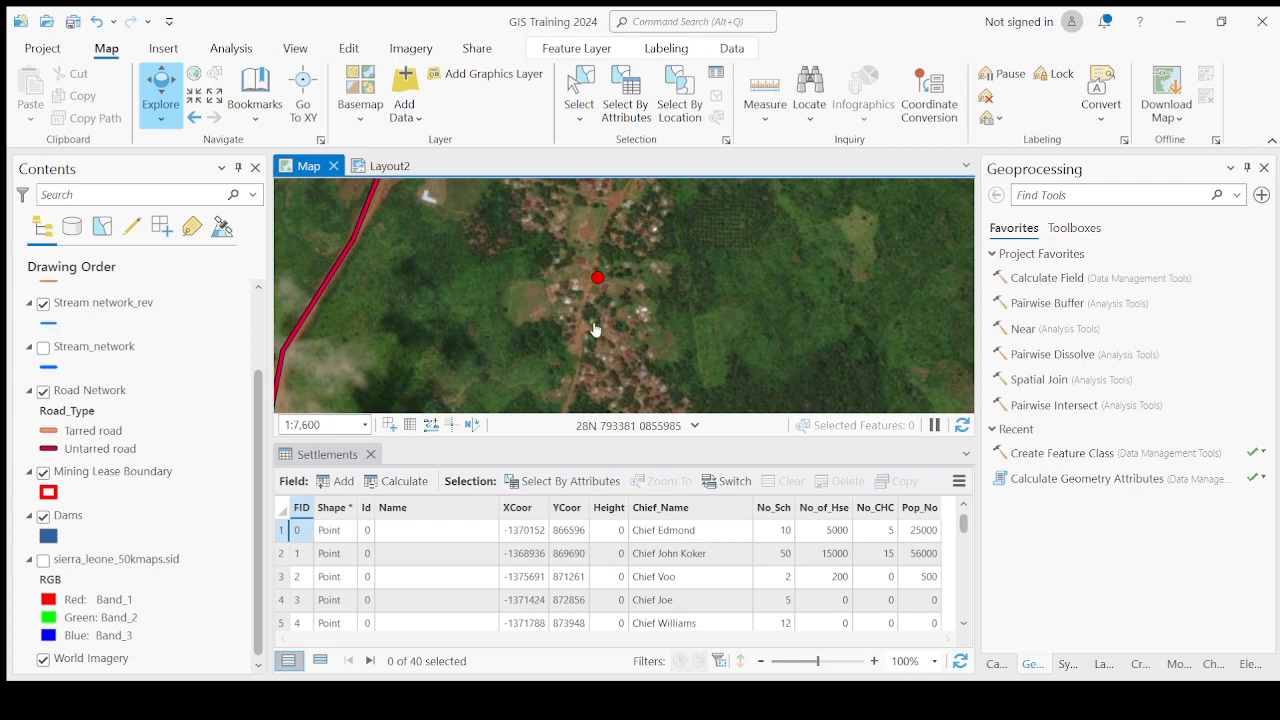
{"action": "scroll", "coordinate": [598, 330], "scroll_direction": "down", "scroll_amount": 4}
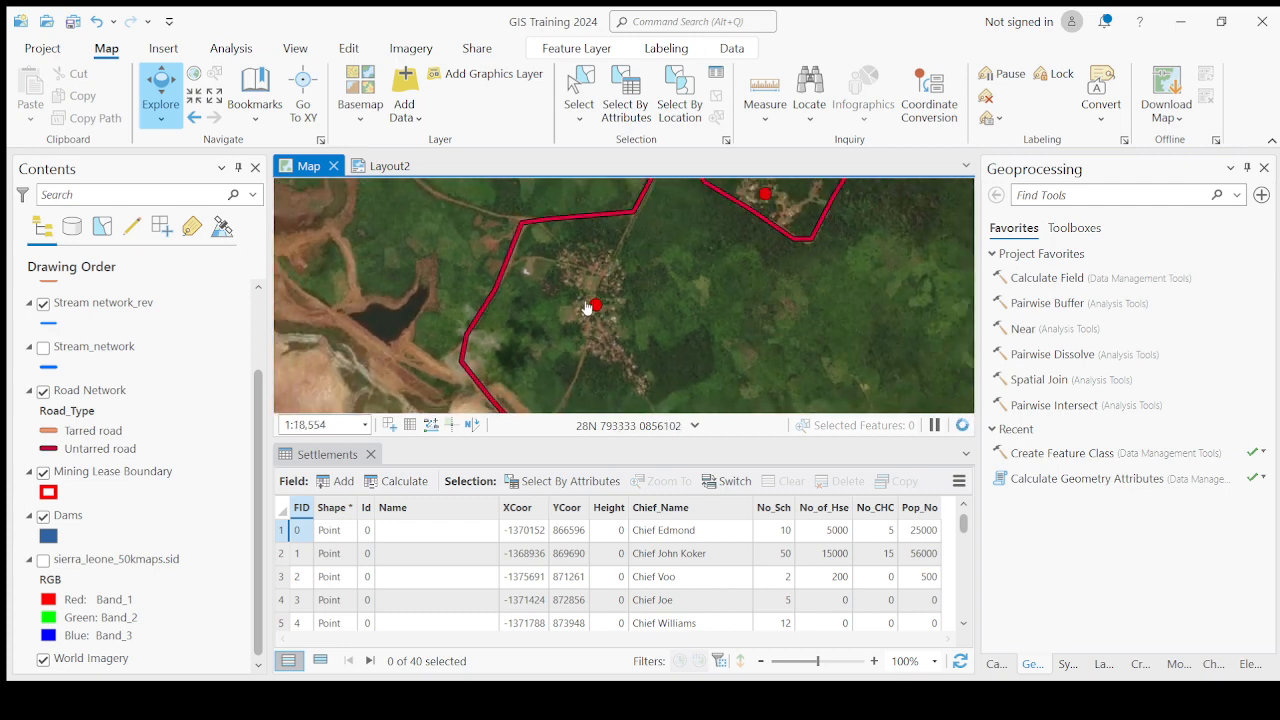
{"action": "scroll", "coordinate": [596, 306], "scroll_direction": "up", "scroll_amount": 4}
{"action": "scroll", "coordinate": [618, 307], "scroll_direction": "down", "scroll_amount": 4}
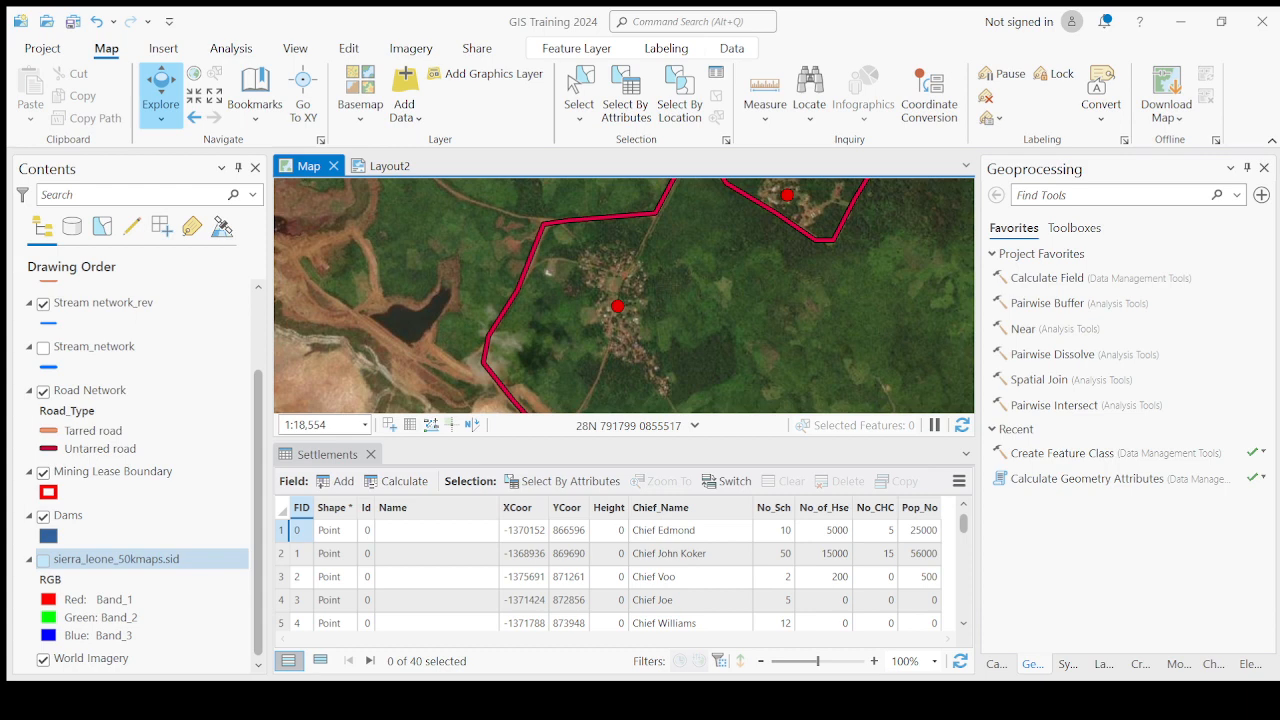
Show the topographic map again and zoom to the first Settlements record from the attribute table.
{"action": "left_click", "coordinate": [43, 560]}
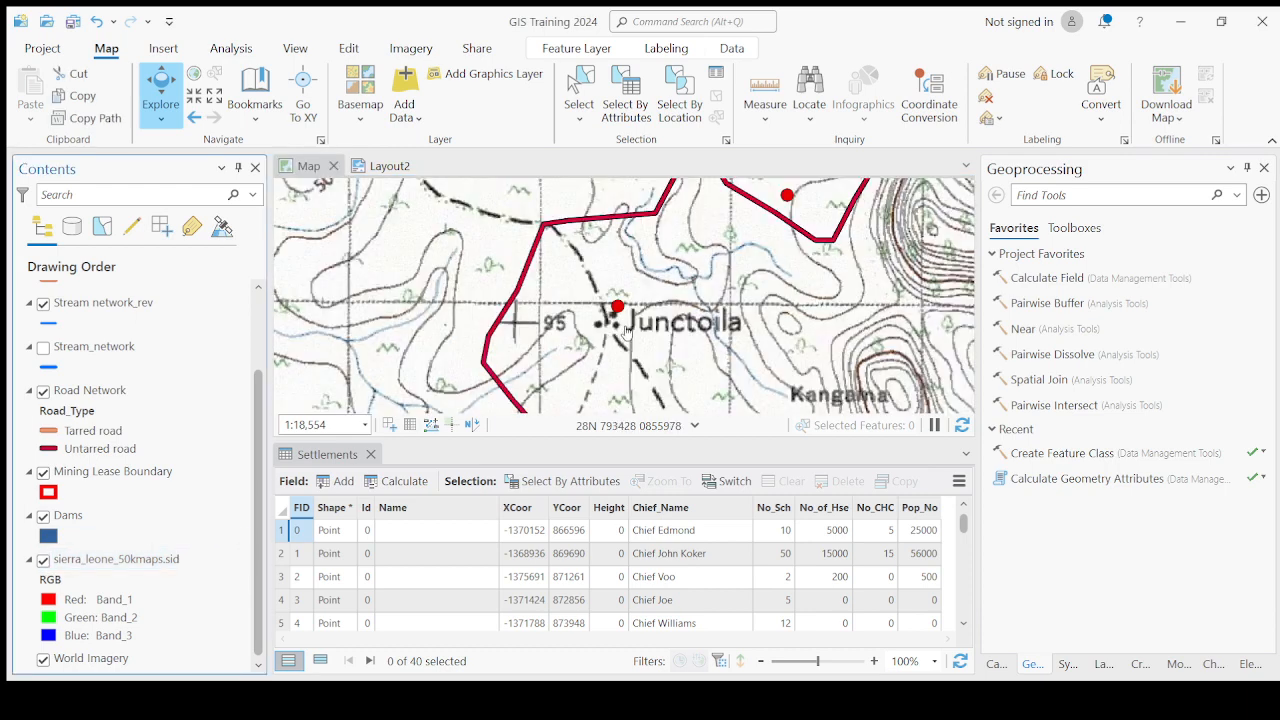
{"action": "scroll", "coordinate": [617, 326], "scroll_direction": "up", "scroll_amount": 1}
{"action": "scroll", "coordinate": [617, 326], "scroll_direction": "up", "scroll_amount": 1}
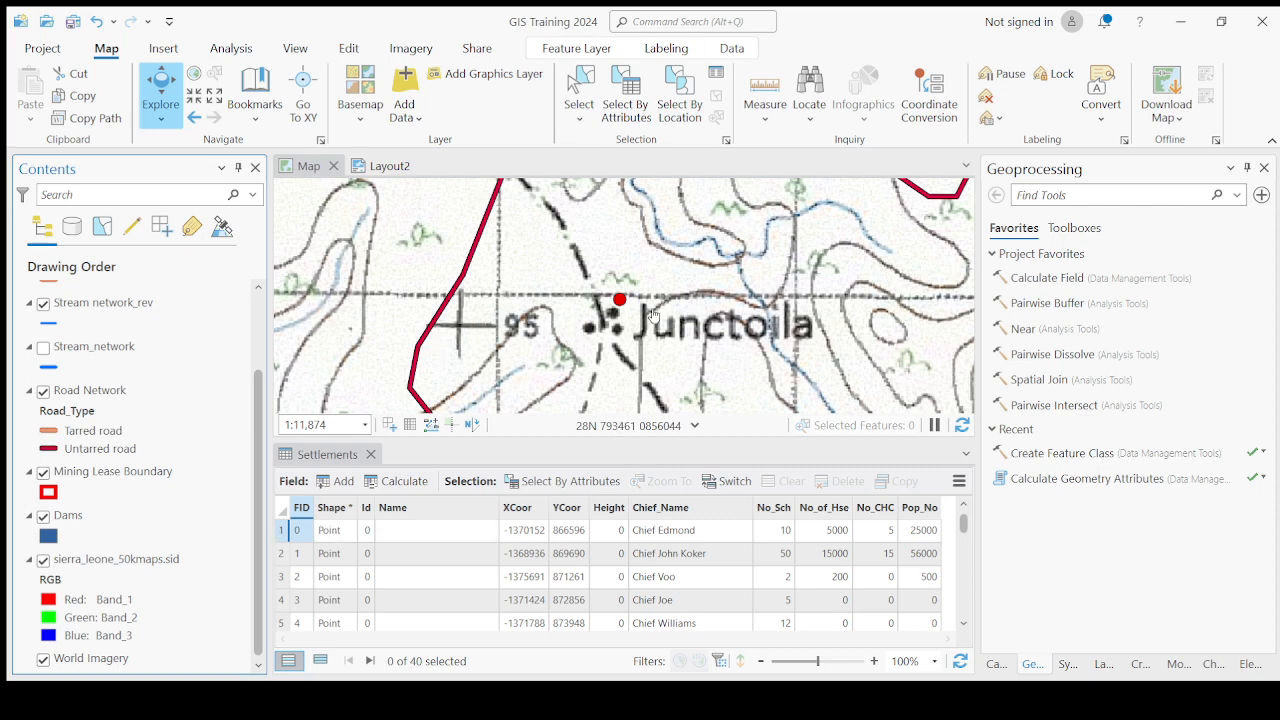
{"action": "double_click", "coordinate": [283, 531]}
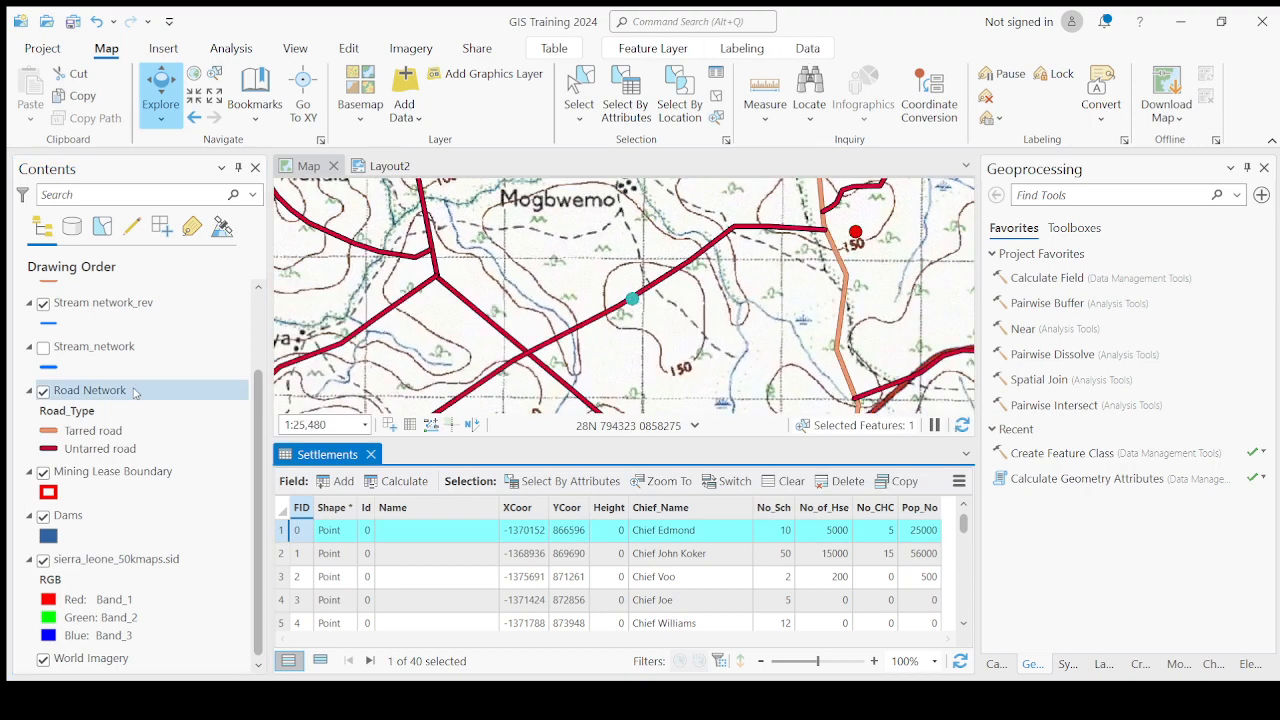
Toggle the topographic map off and on and pan around the selected settlement point near Mogbwemo, shrinking the table pane.
{"action": "left_click", "coordinate": [43, 560]}
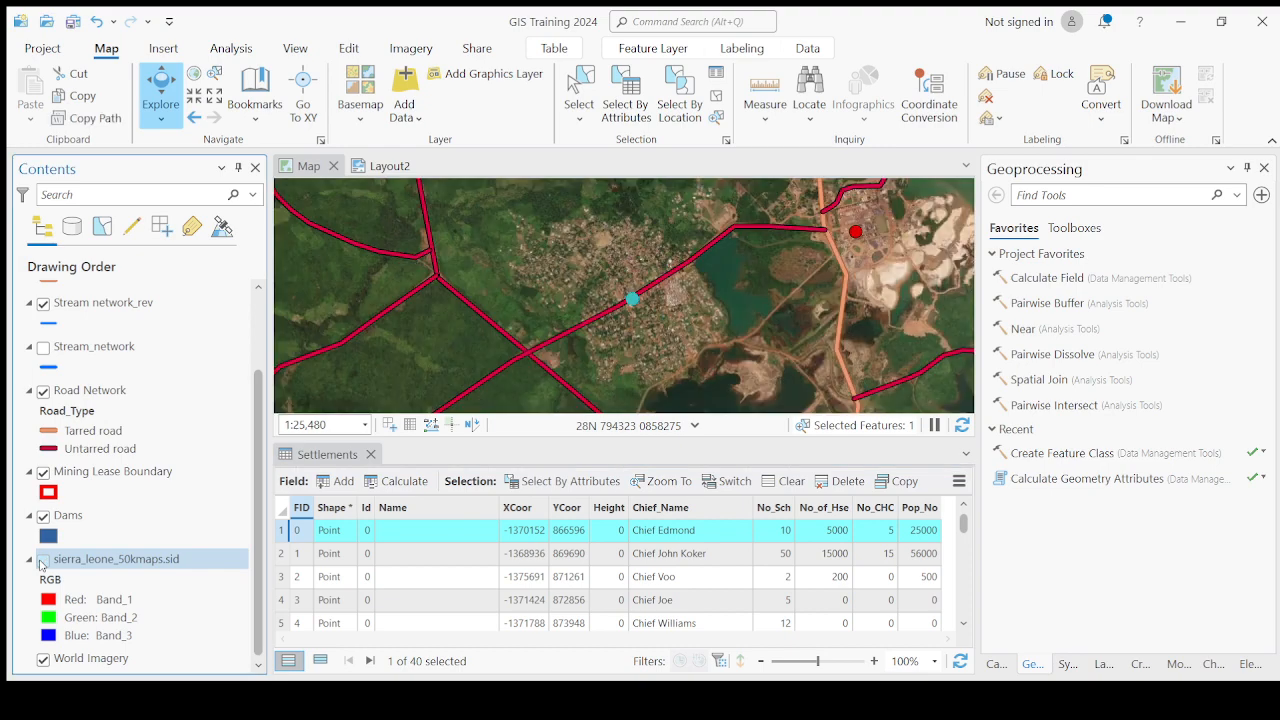
{"action": "left_click", "coordinate": [43, 560]}
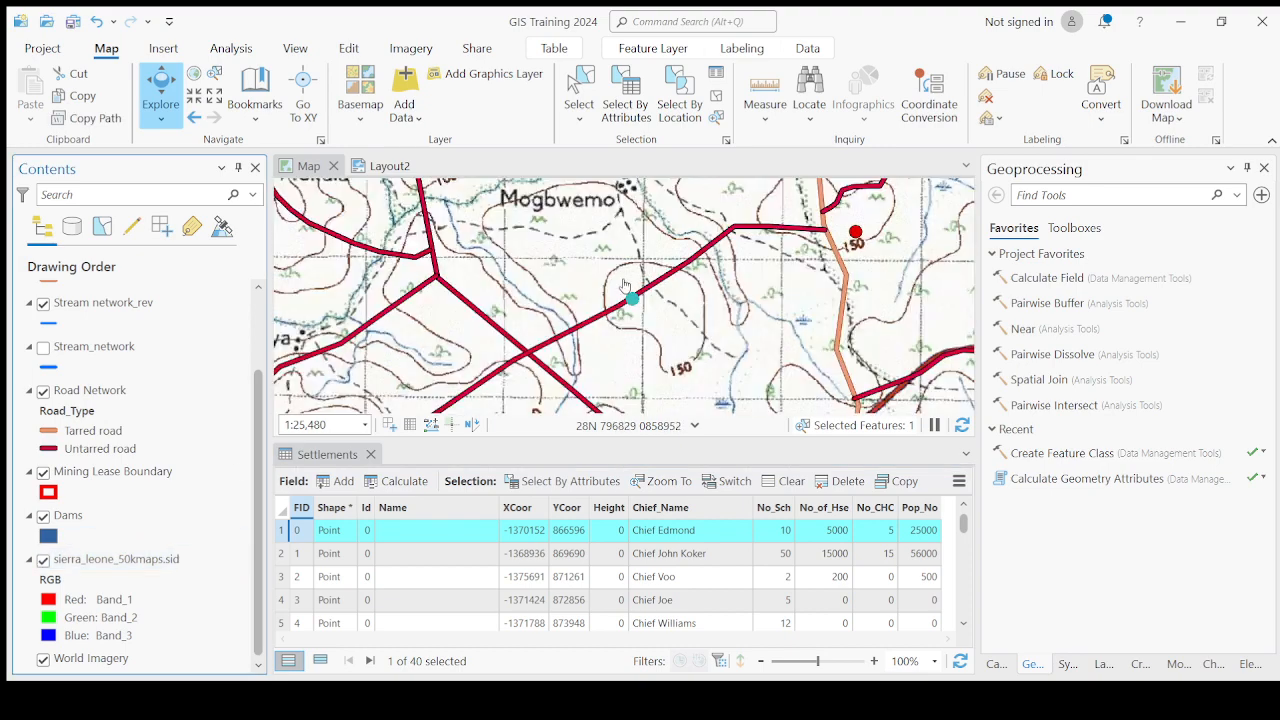
{"action": "scroll", "coordinate": [628, 290], "scroll_direction": "down", "scroll_amount": 2}
{"action": "scroll", "coordinate": [628, 290], "scroll_direction": "up", "scroll_amount": 2}
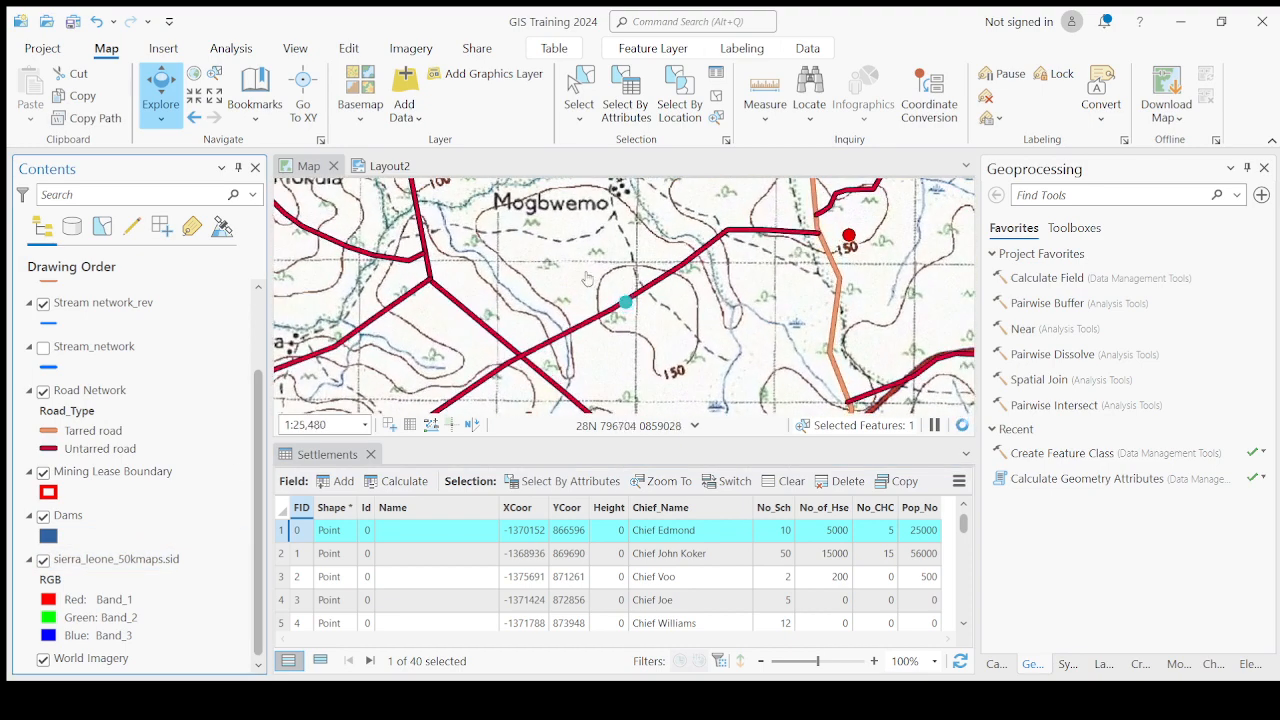
{"action": "left_click_drag", "start_coordinate": [613, 284], "coordinate": [609, 348]}
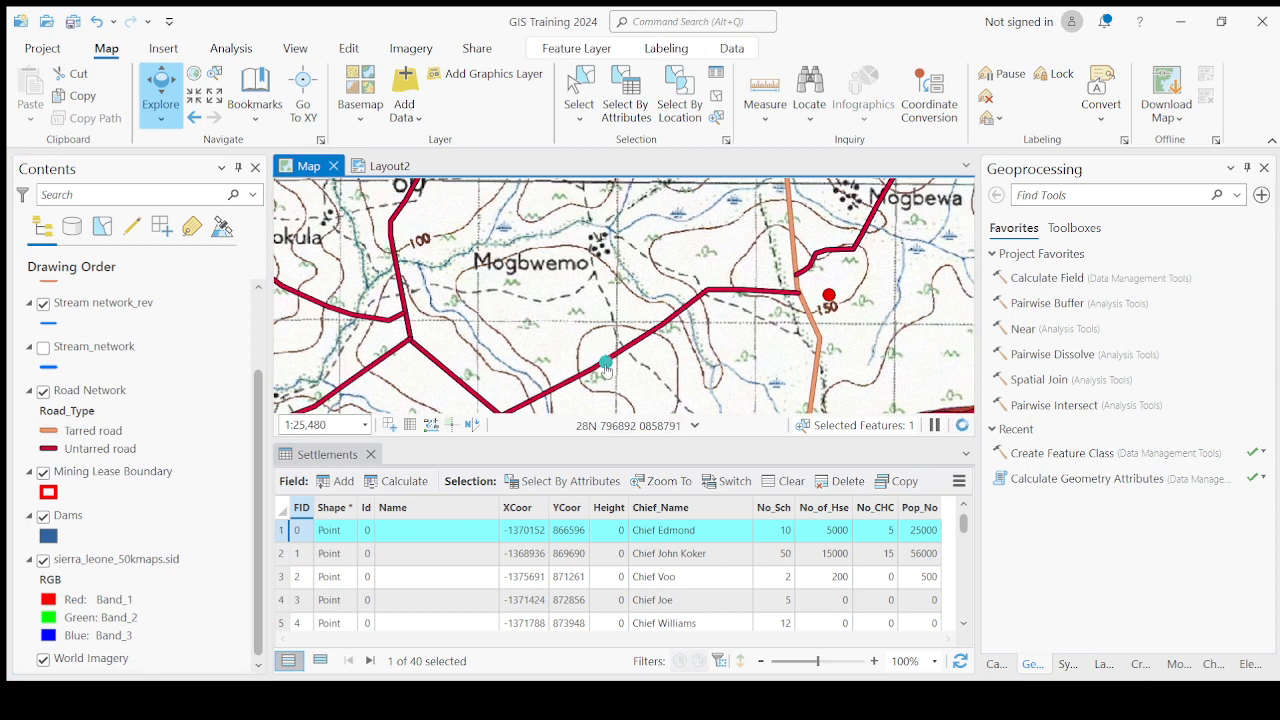
{"action": "scroll", "coordinate": [607, 360], "scroll_direction": "up", "scroll_amount": 2}
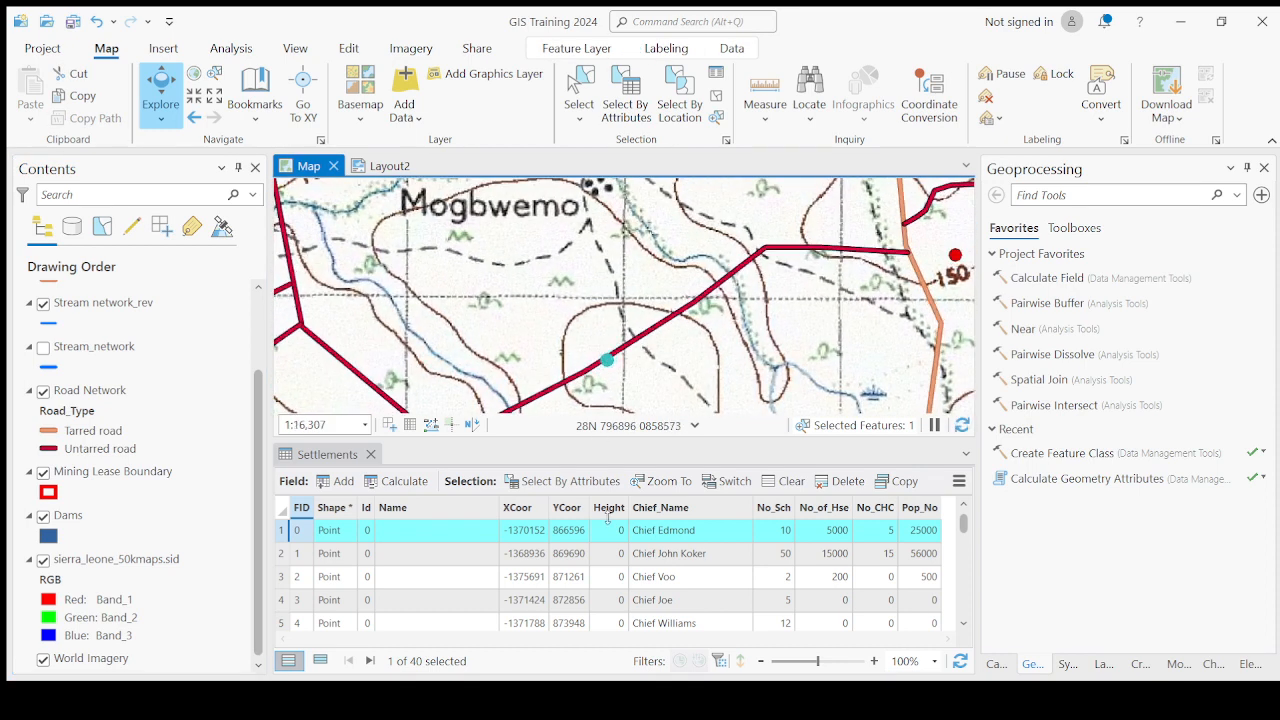
{"action": "left_click_drag", "start_coordinate": [607, 518], "coordinate": [608, 550]}
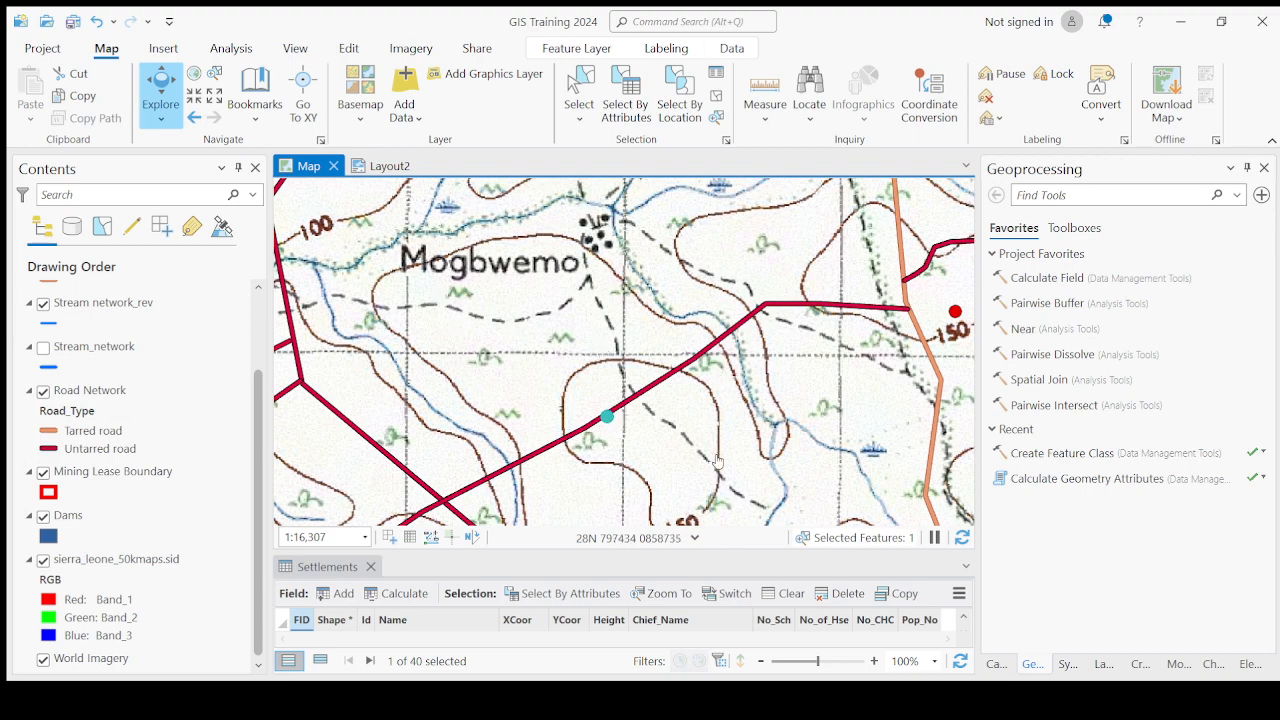
{"action": "scroll", "coordinate": [574, 298], "scroll_direction": "down", "scroll_amount": 4}
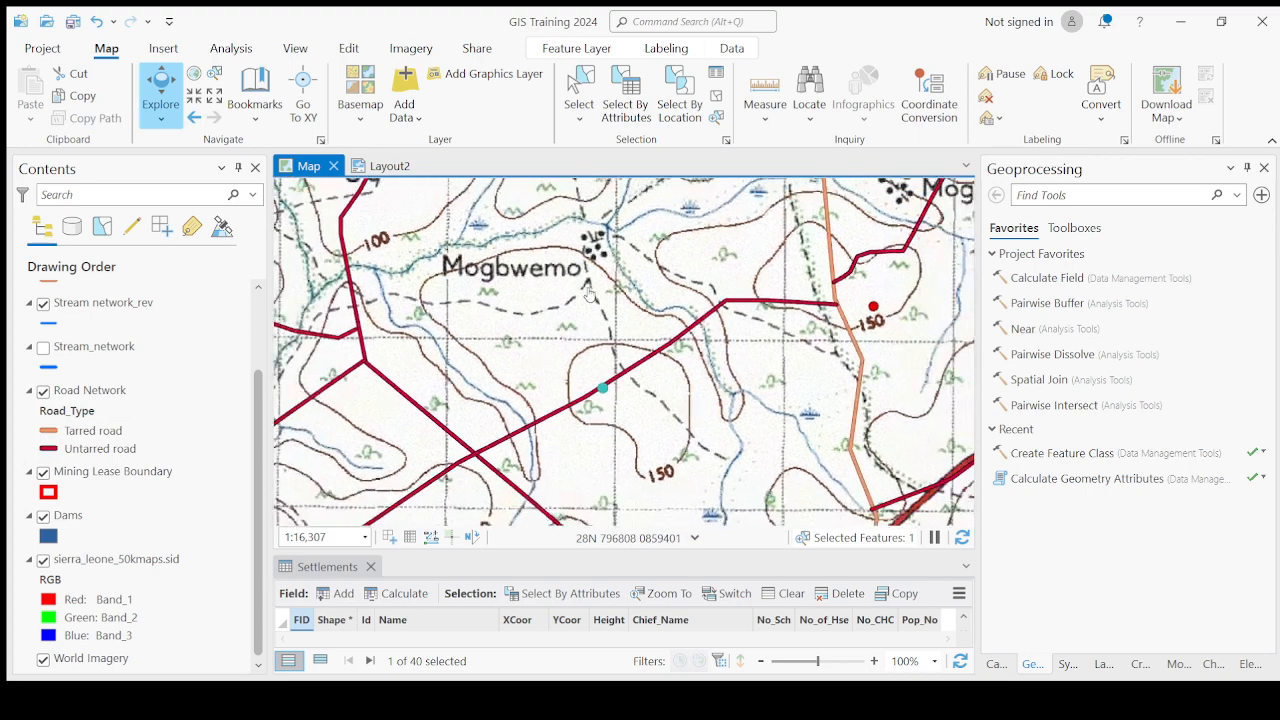
{"action": "scroll", "coordinate": [573, 266], "scroll_direction": "up", "scroll_amount": 4}
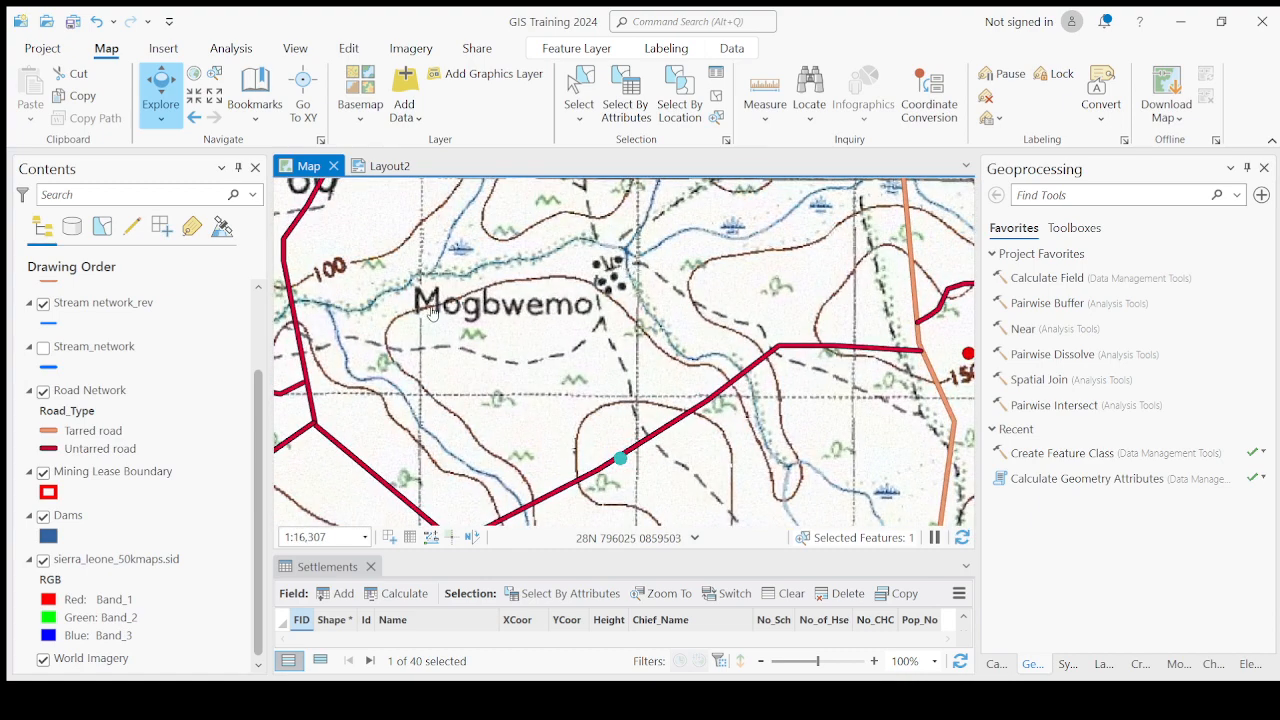
Switch the topographic map off and on repeatedly to compare the selected point with the imagery beneath it.
{"action": "left_click", "coordinate": [80, 561]}
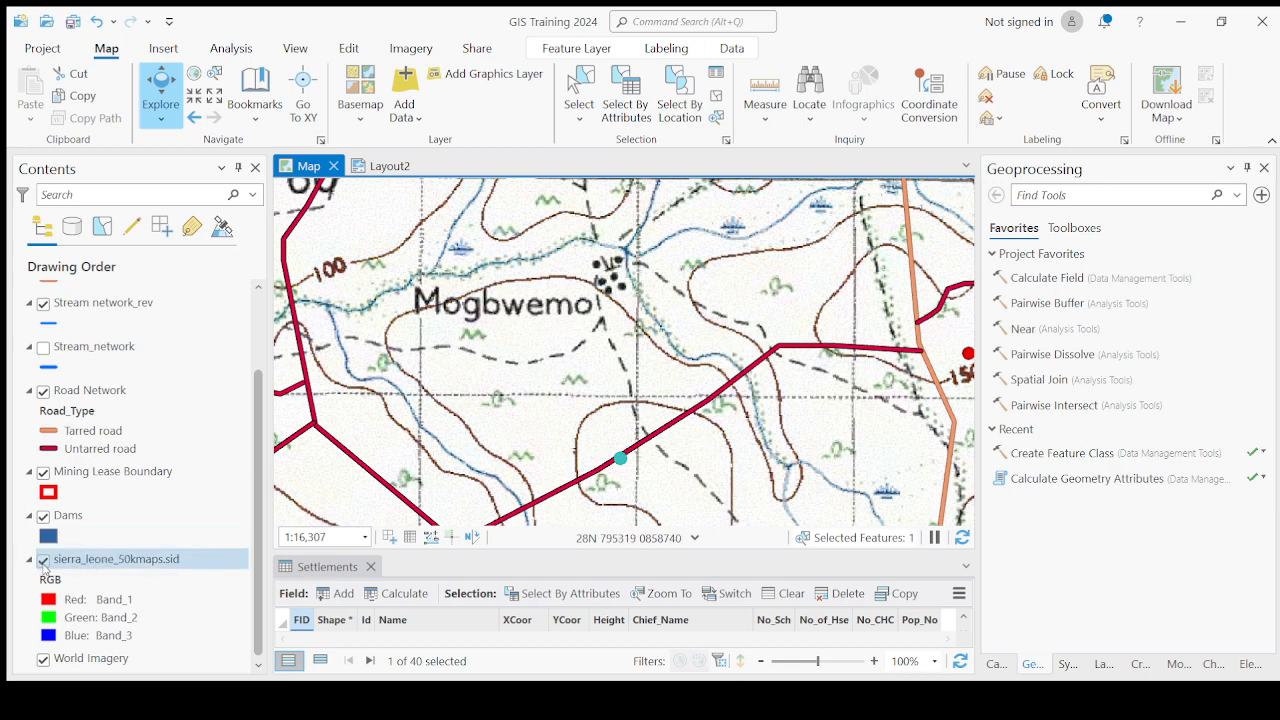
{"action": "left_click", "coordinate": [43, 560]}
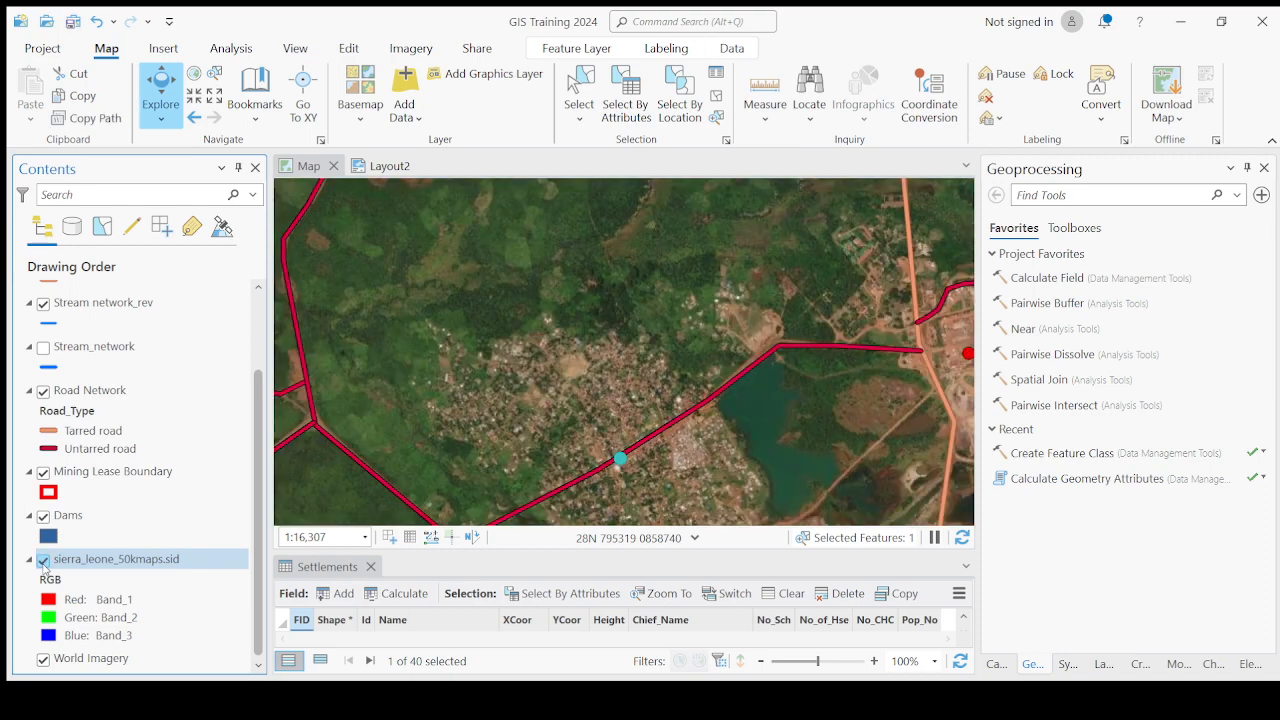
{"action": "left_click", "coordinate": [43, 560]}
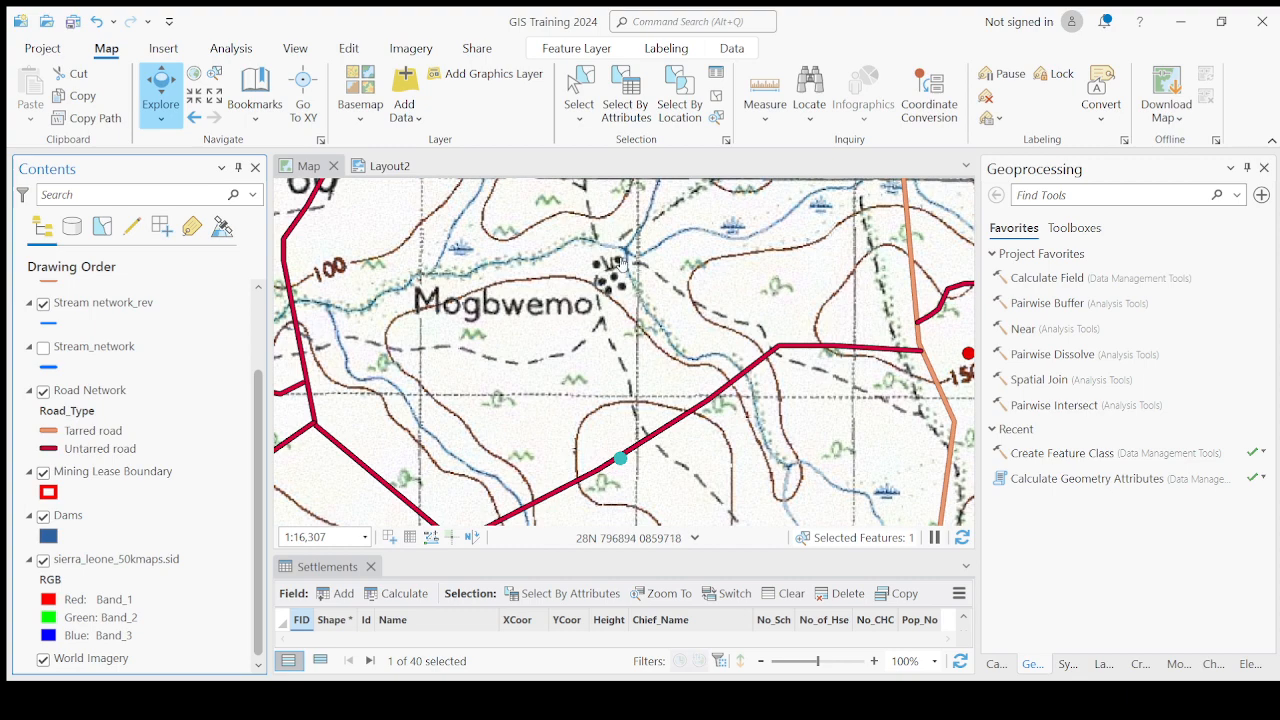
{"action": "left_click", "coordinate": [43, 559]}
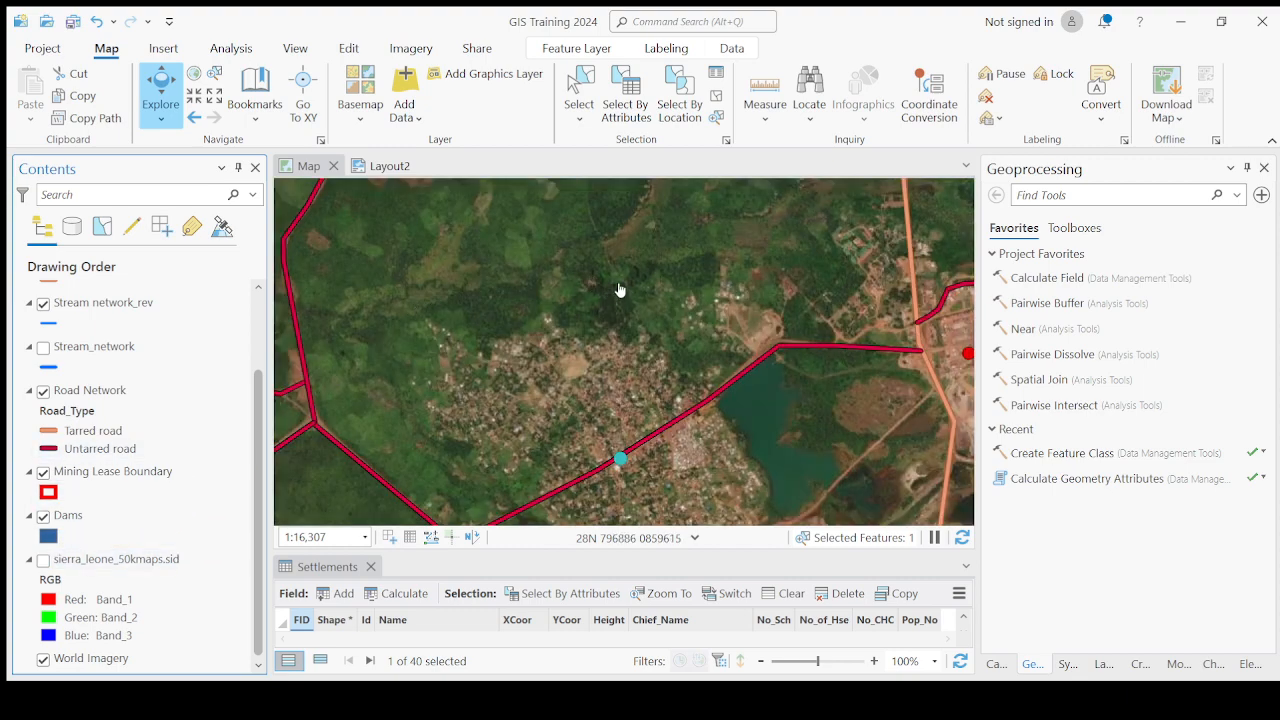
{"action": "left_click_drag", "start_coordinate": [616, 370], "coordinate": [620, 292]}
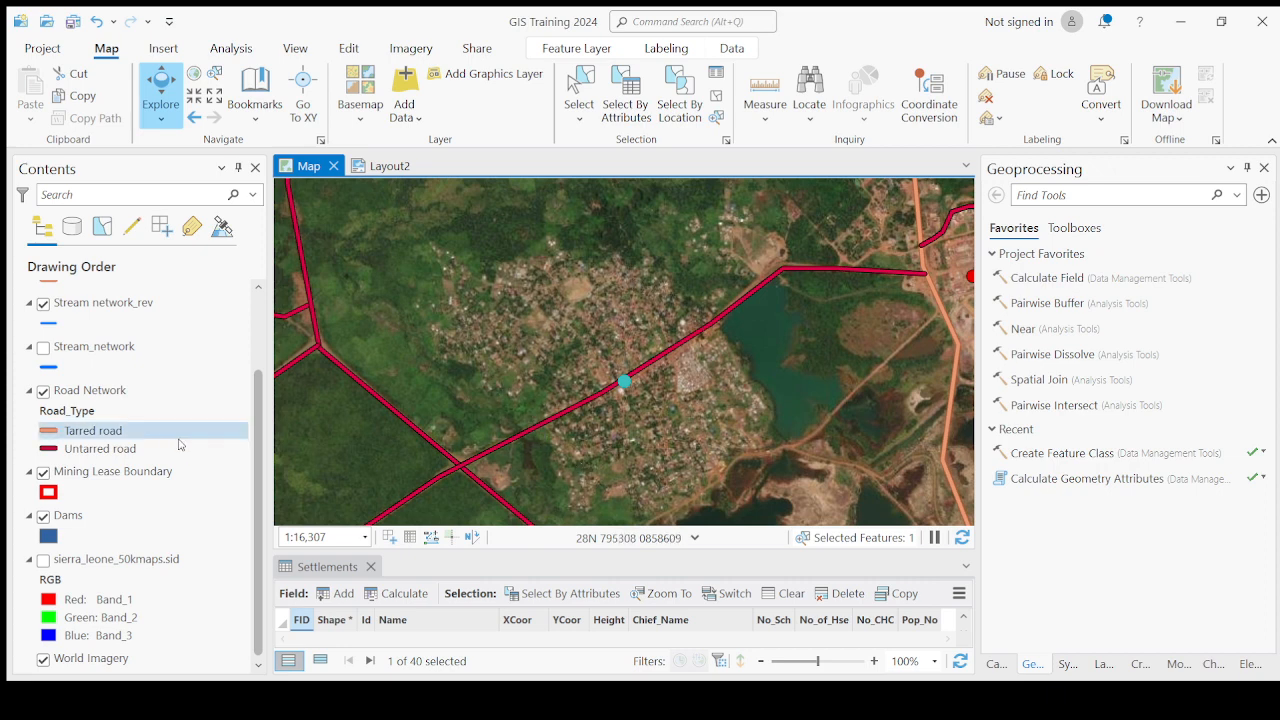
{"action": "left_click", "coordinate": [43, 560]}
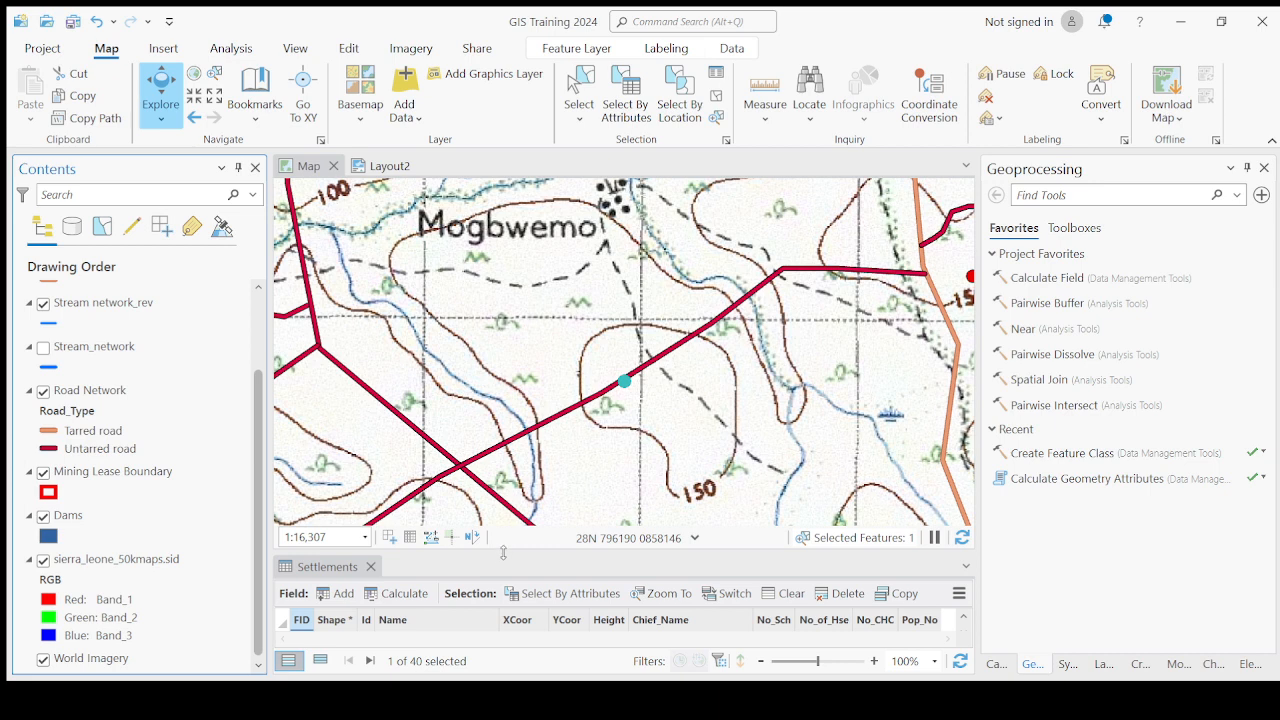
Enlarge the table pane and enter Mogbwemo as the Name of the first Settlements record.
{"action": "left_click_drag", "start_coordinate": [517, 552], "coordinate": [517, 450]}
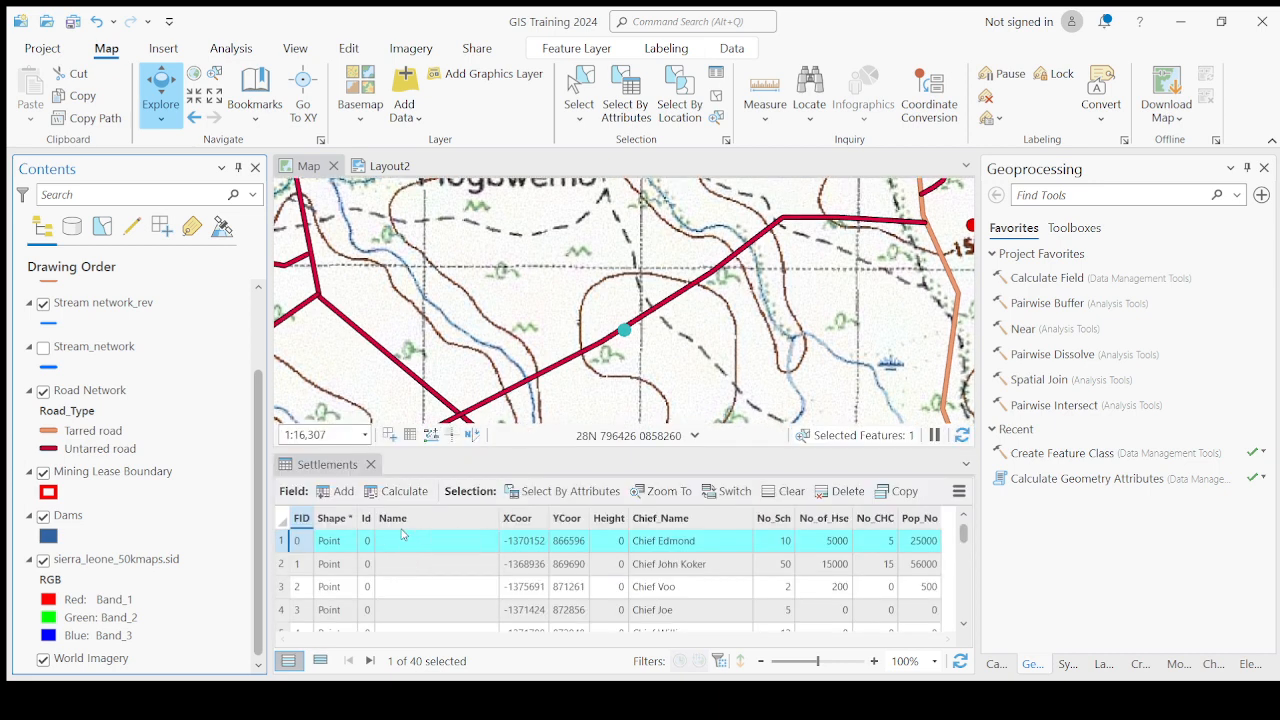
{"action": "left_click", "coordinate": [430, 545]}
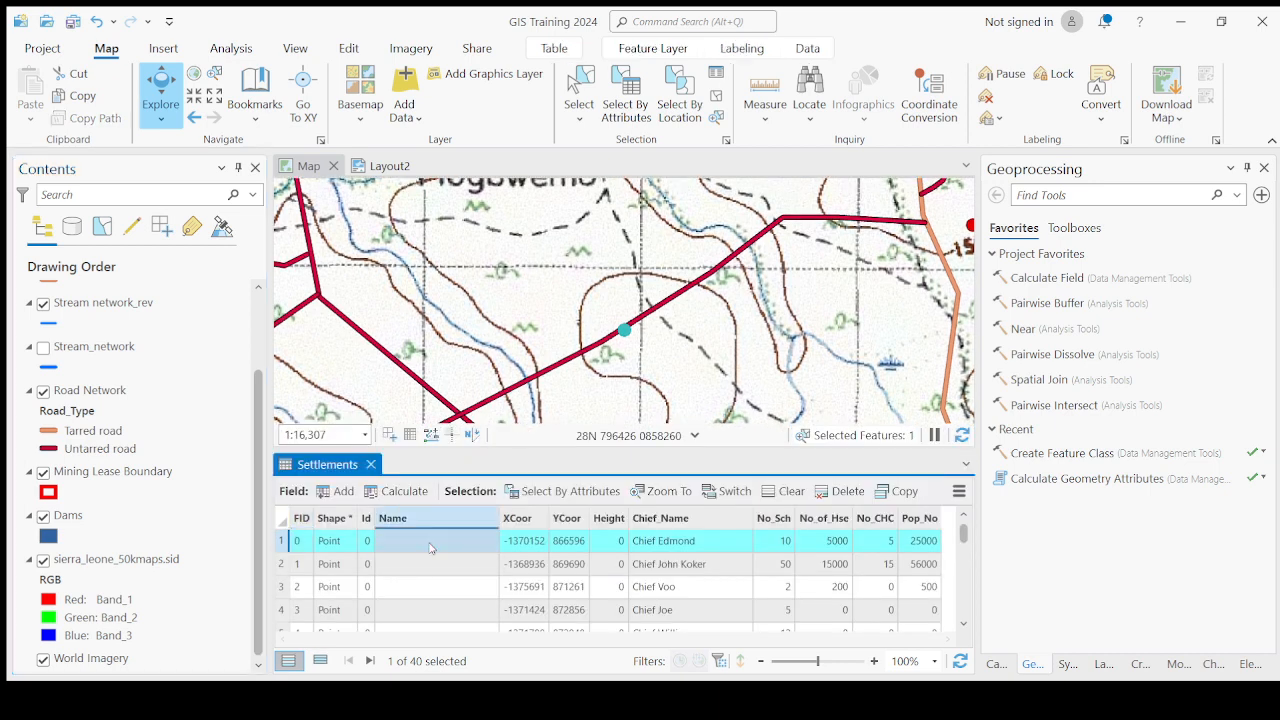
{"action": "left_click", "coordinate": [430, 543]}
{"action": "scroll", "coordinate": [531, 361], "scroll_direction": "down", "scroll_amount": 3}
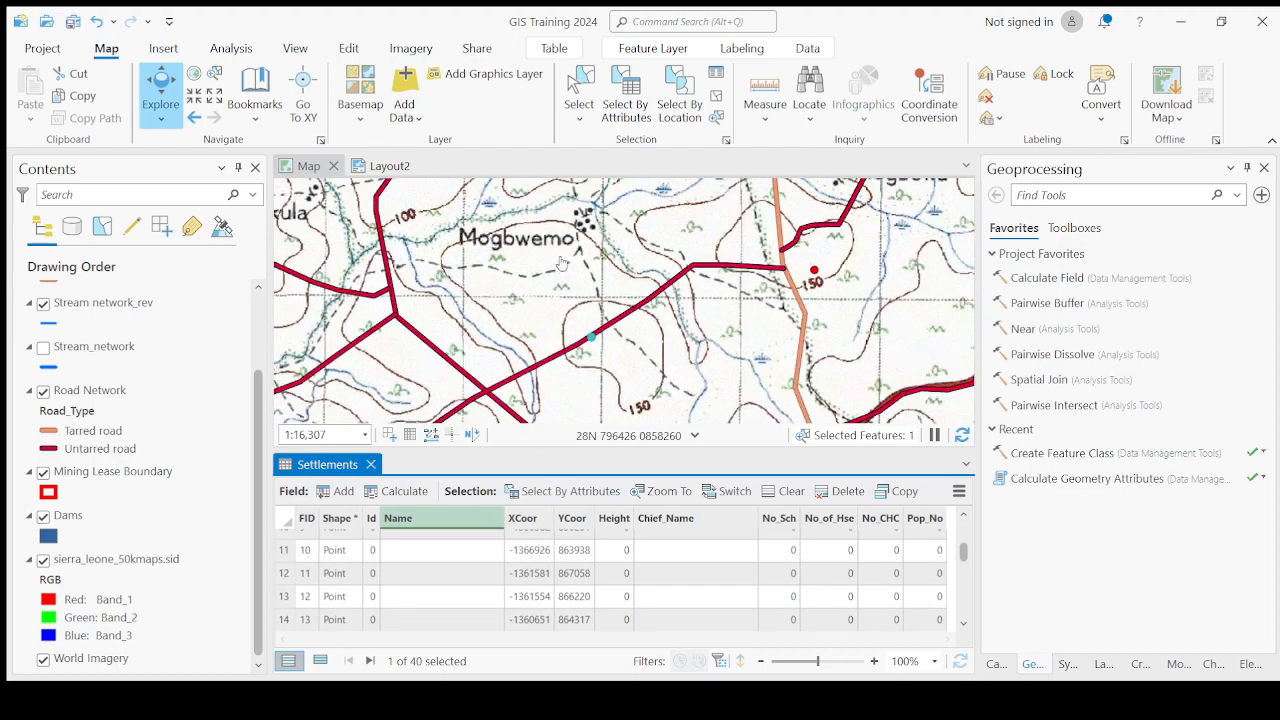
{"action": "left_click_drag", "start_coordinate": [531, 361], "coordinate": [531, 377]}
{"action": "scroll", "coordinate": [414, 554], "scroll_direction": "up", "scroll_amount": 4}
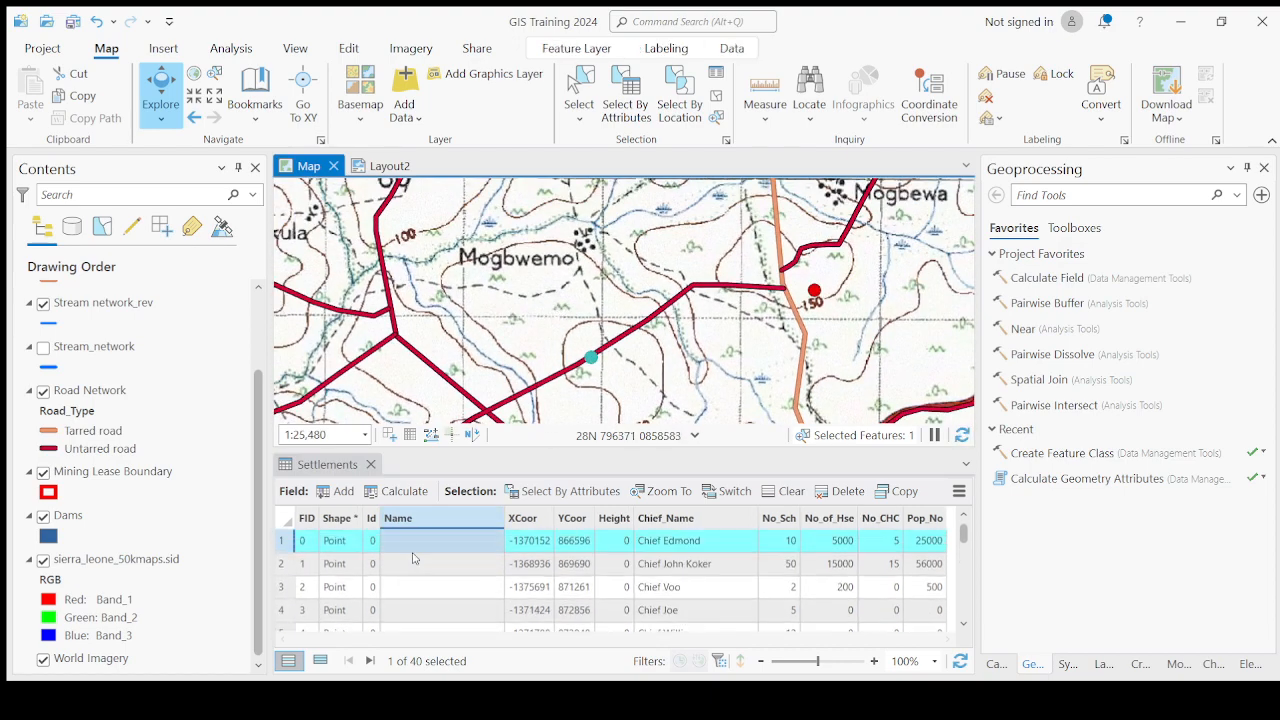
{"action": "left_click", "coordinate": [417, 543]}
{"action": "left_click", "coordinate": [418, 543]}
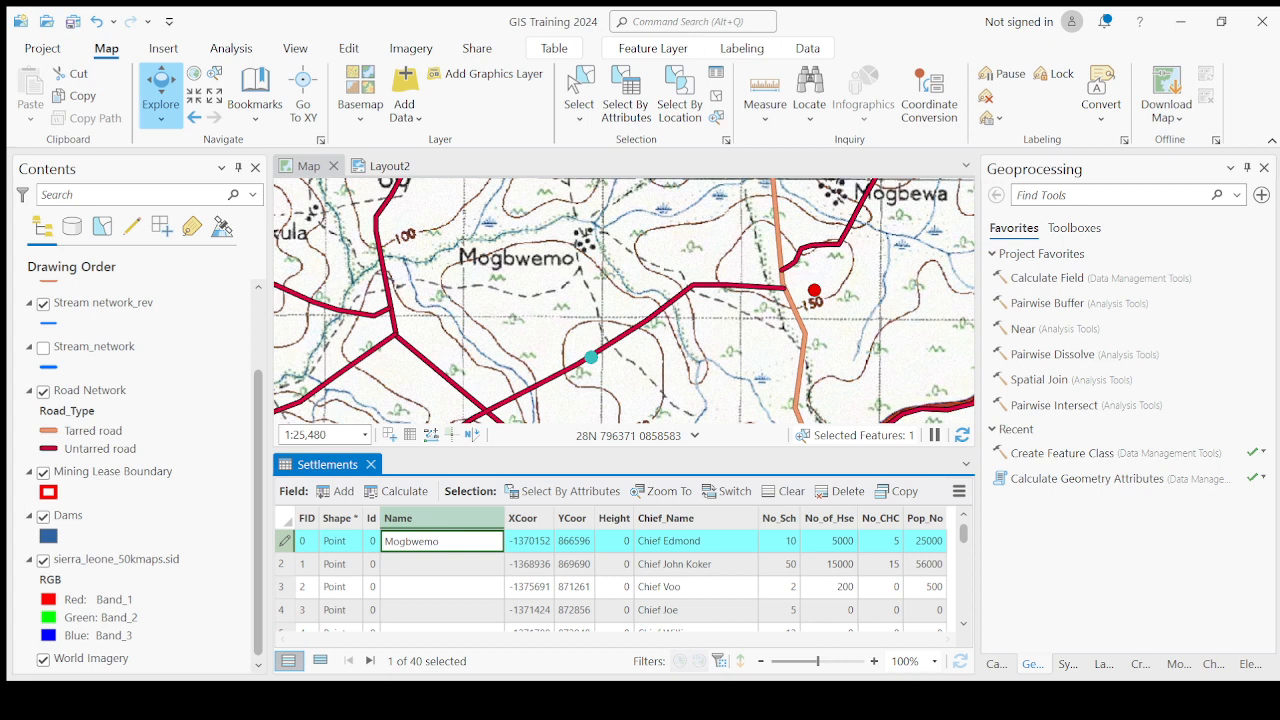
{"action": "key", "text": "Return"}
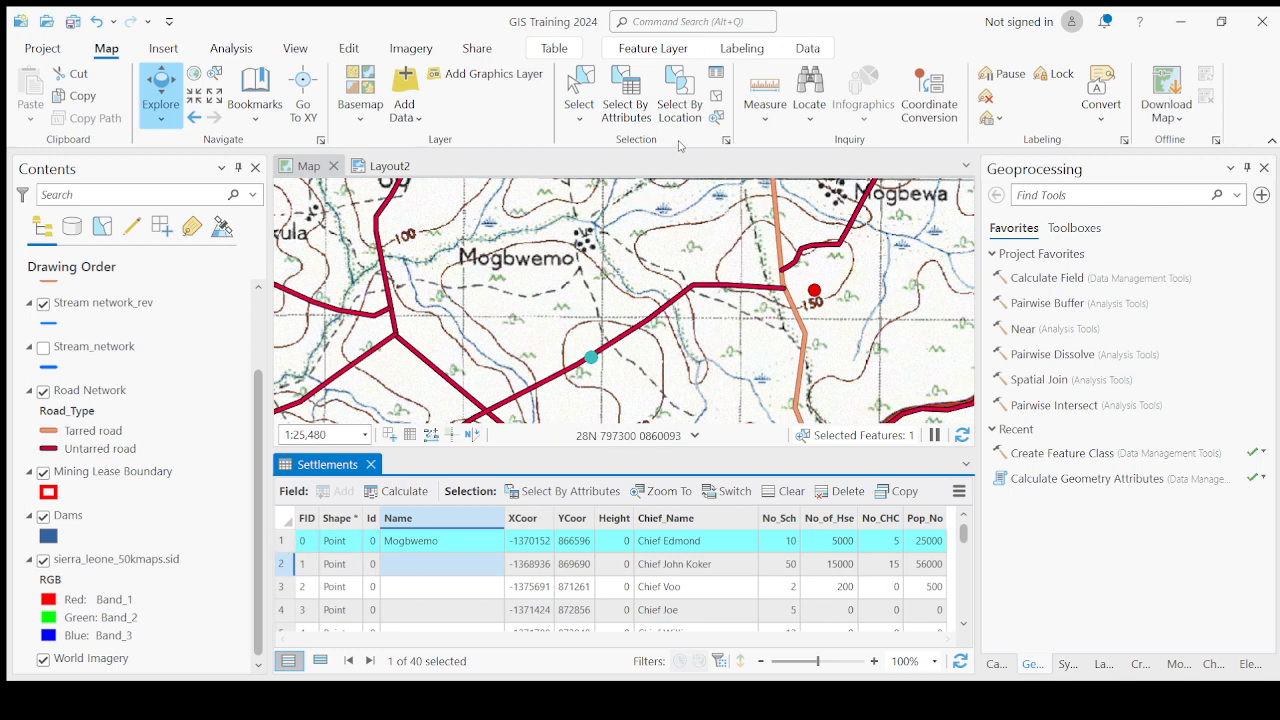
Zoom to the first Settlements record and check the map around its point.
{"action": "double_click", "coordinate": [283, 541]}
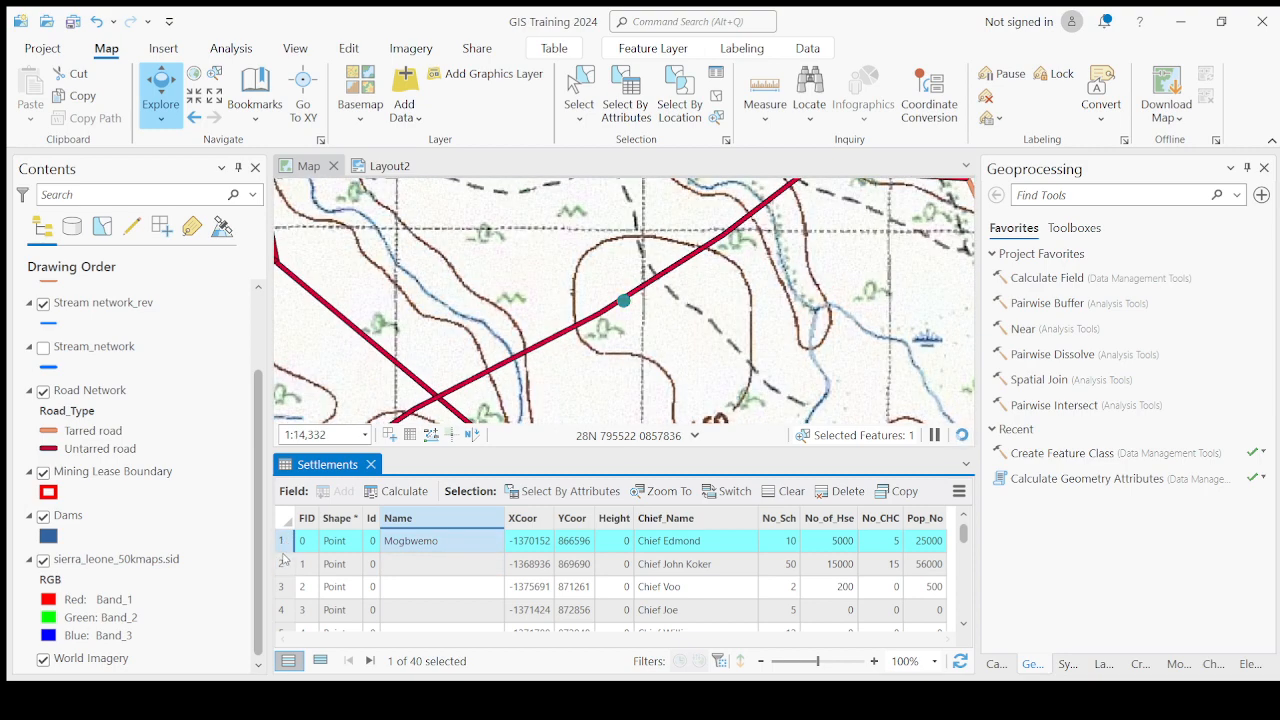
{"action": "scroll", "coordinate": [597, 357], "scroll_direction": "down", "scroll_amount": 4}
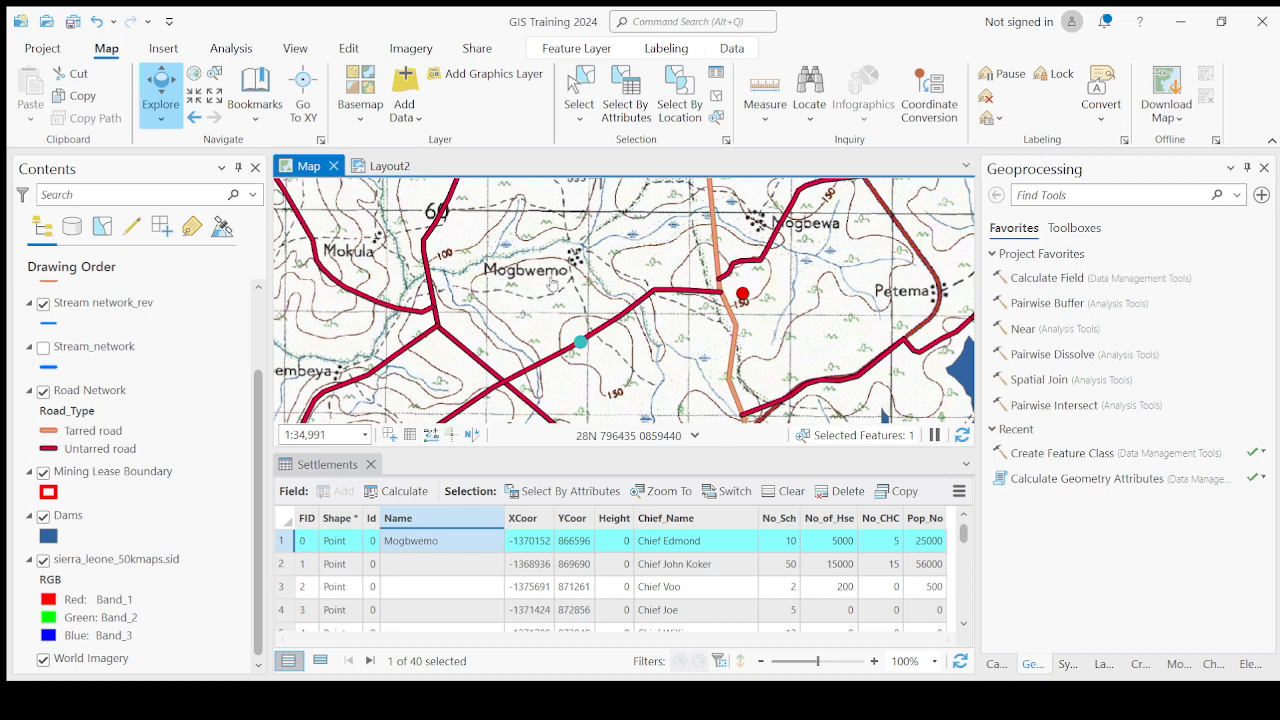
{"action": "scroll", "coordinate": [568, 268], "scroll_direction": "up", "scroll_amount": 2}
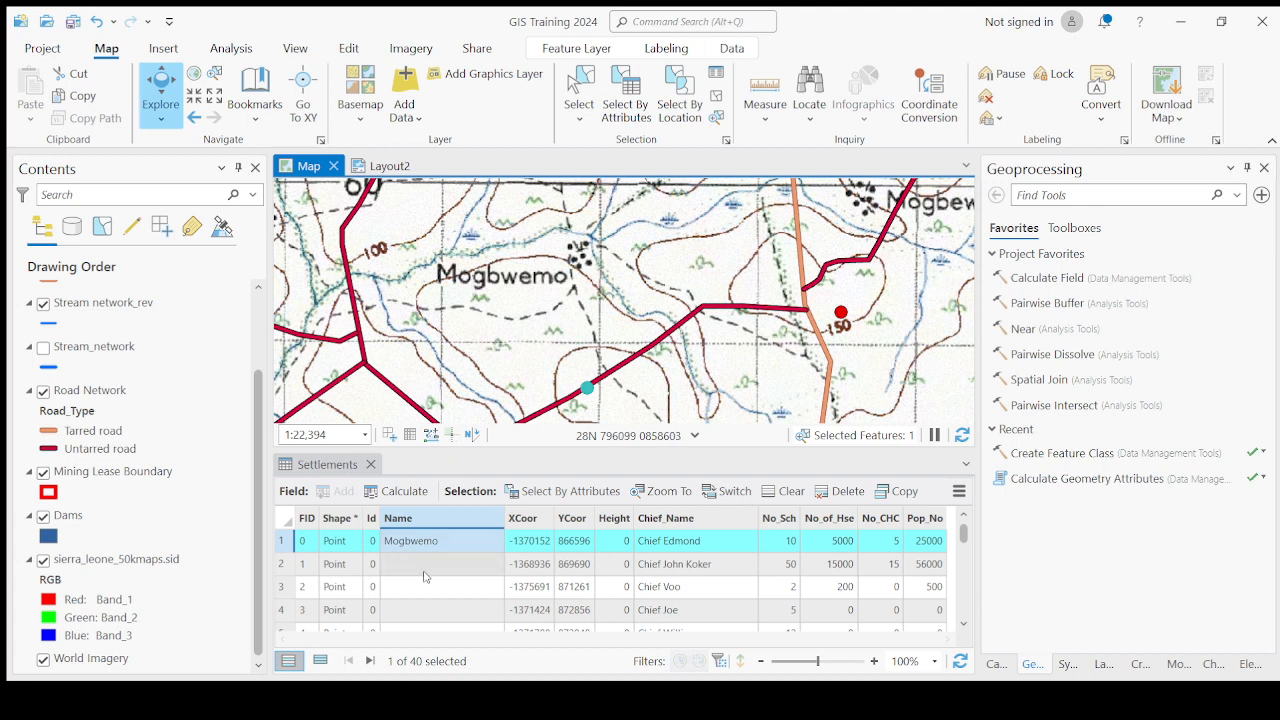
Zoom to the second Settlements record and examine the topographic map around its point at several scales.
{"action": "double_click", "coordinate": [283, 566]}
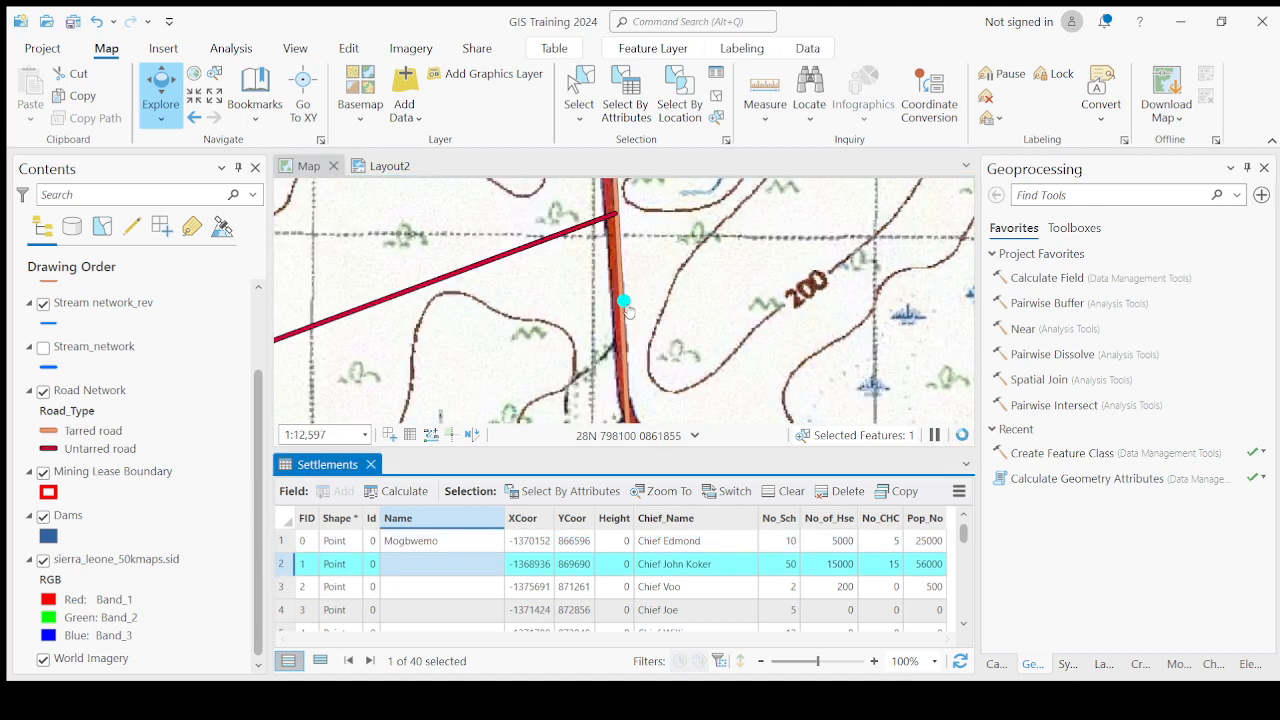
{"action": "scroll", "coordinate": [621, 320], "scroll_direction": "down", "scroll_amount": 5}
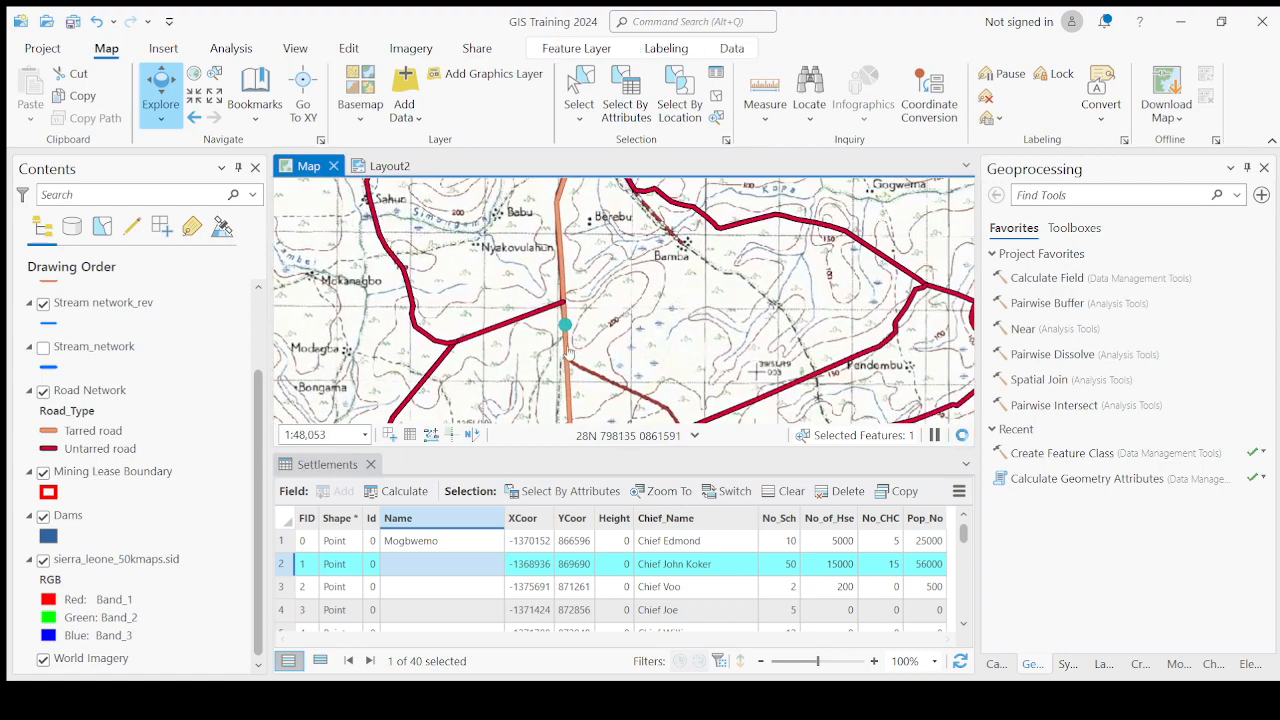
{"action": "scroll", "coordinate": [563, 320], "scroll_direction": "down", "scroll_amount": 3}
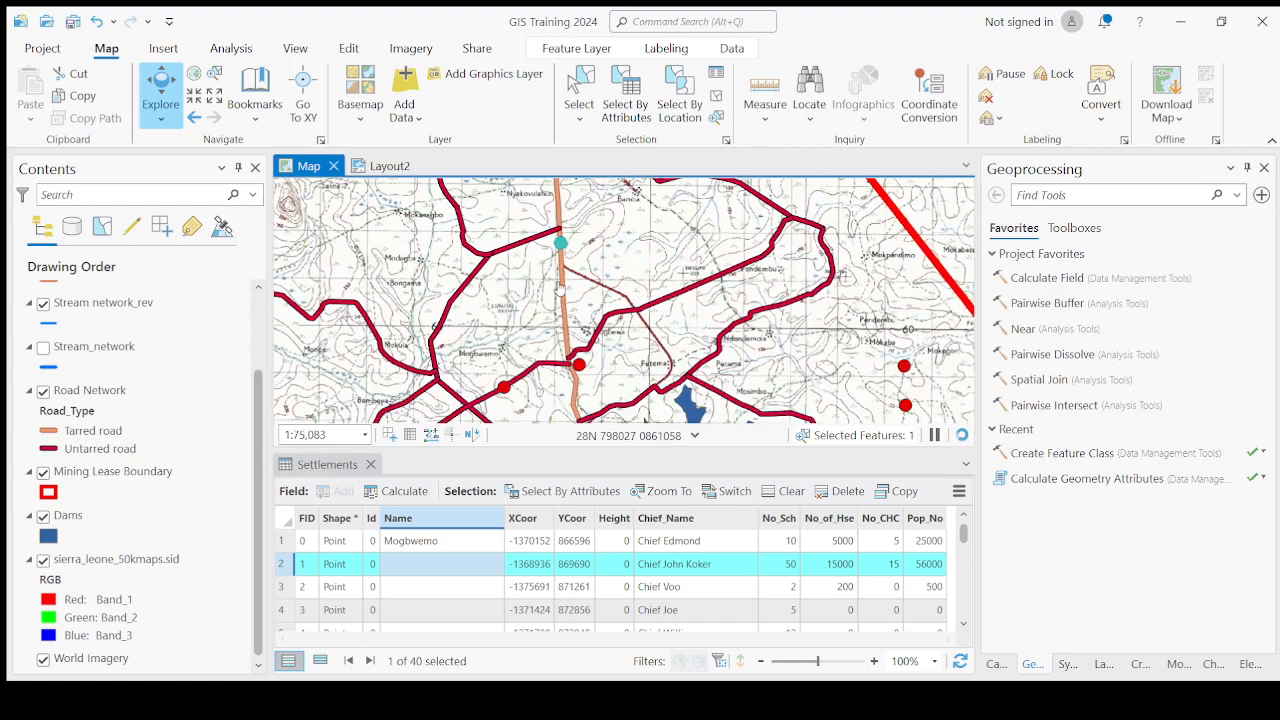
{"action": "scroll", "coordinate": [568, 222], "scroll_direction": "up", "scroll_amount": 4}
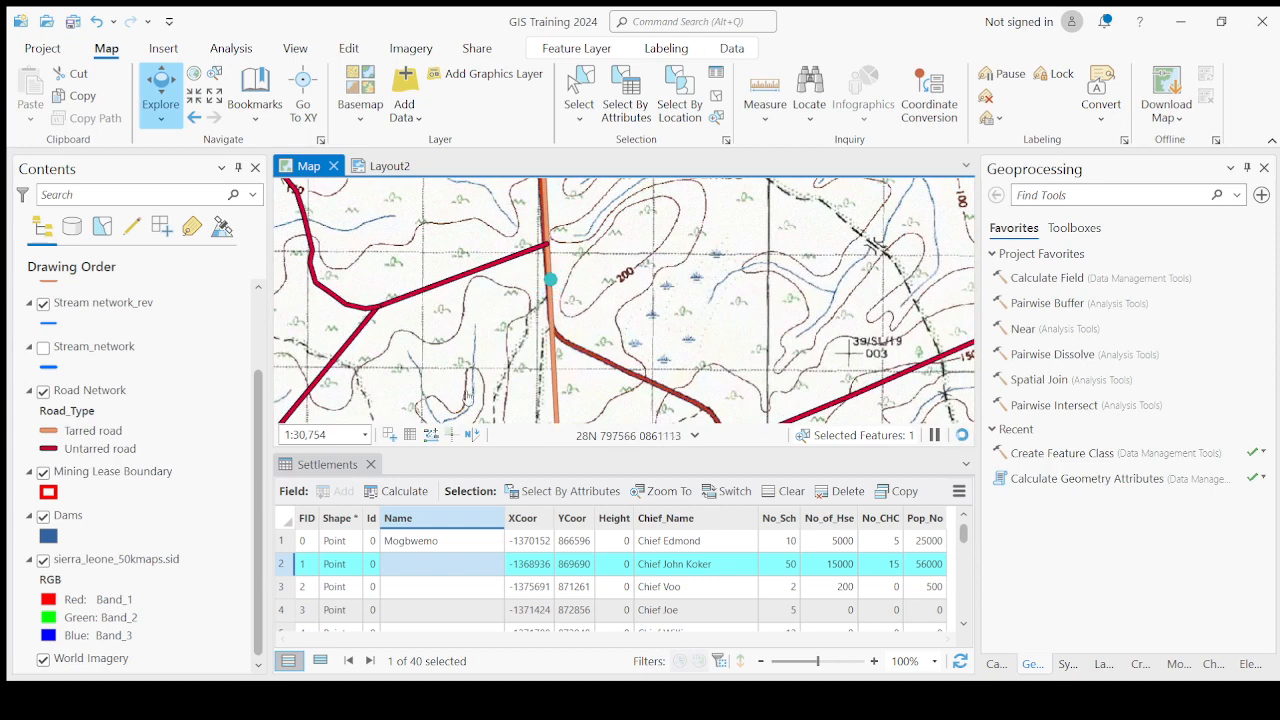
{"action": "scroll", "coordinate": [525, 365], "scroll_direction": "down", "scroll_amount": 2}
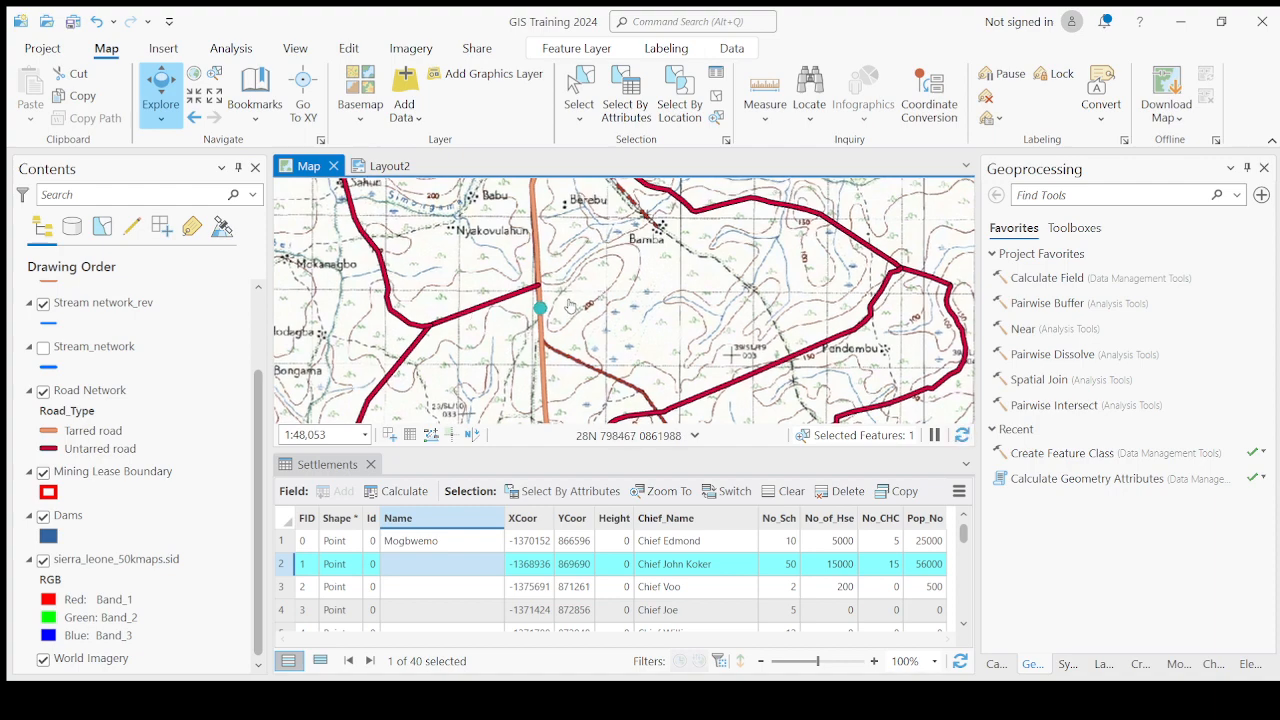
{"action": "scroll", "coordinate": [515, 330], "scroll_direction": "up", "scroll_amount": 2}
{"action": "scroll", "coordinate": [549, 273], "scroll_direction": "down", "scroll_amount": 4}
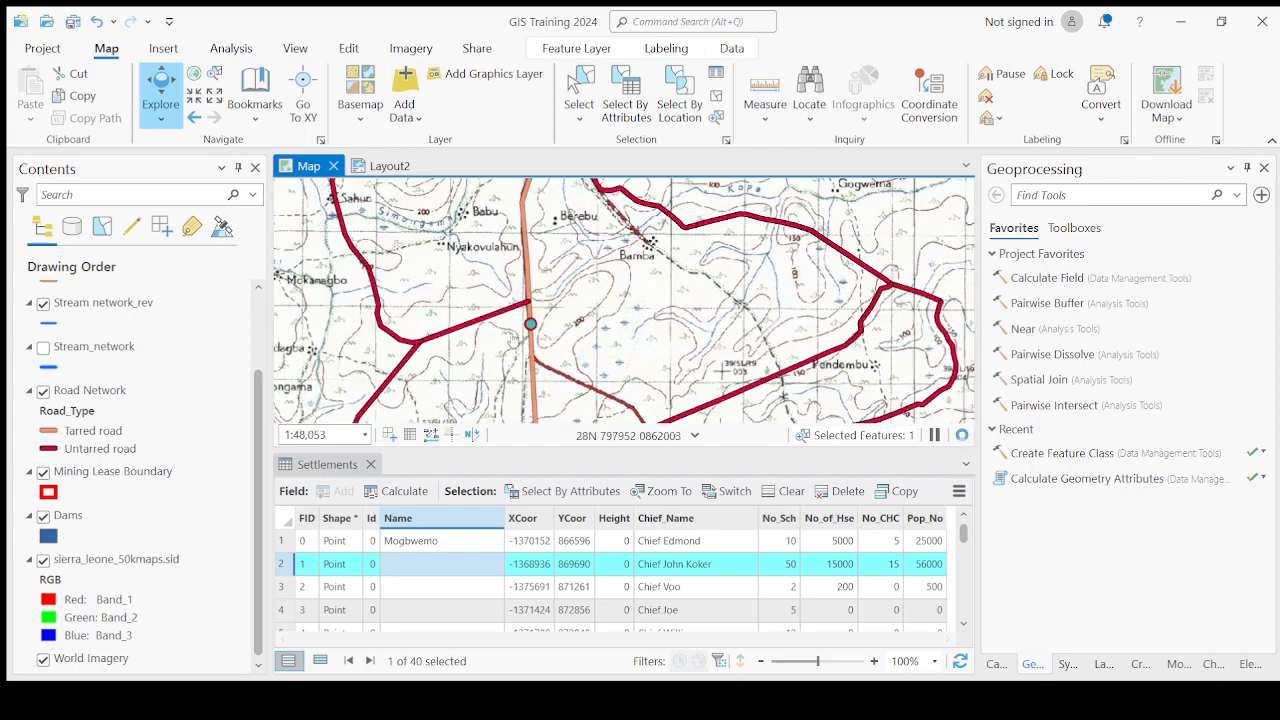
{"action": "scroll", "coordinate": [555, 340], "scroll_direction": "up", "scroll_amount": 2}
{"action": "scroll", "coordinate": [527, 336], "scroll_direction": "down", "scroll_amount": 2}
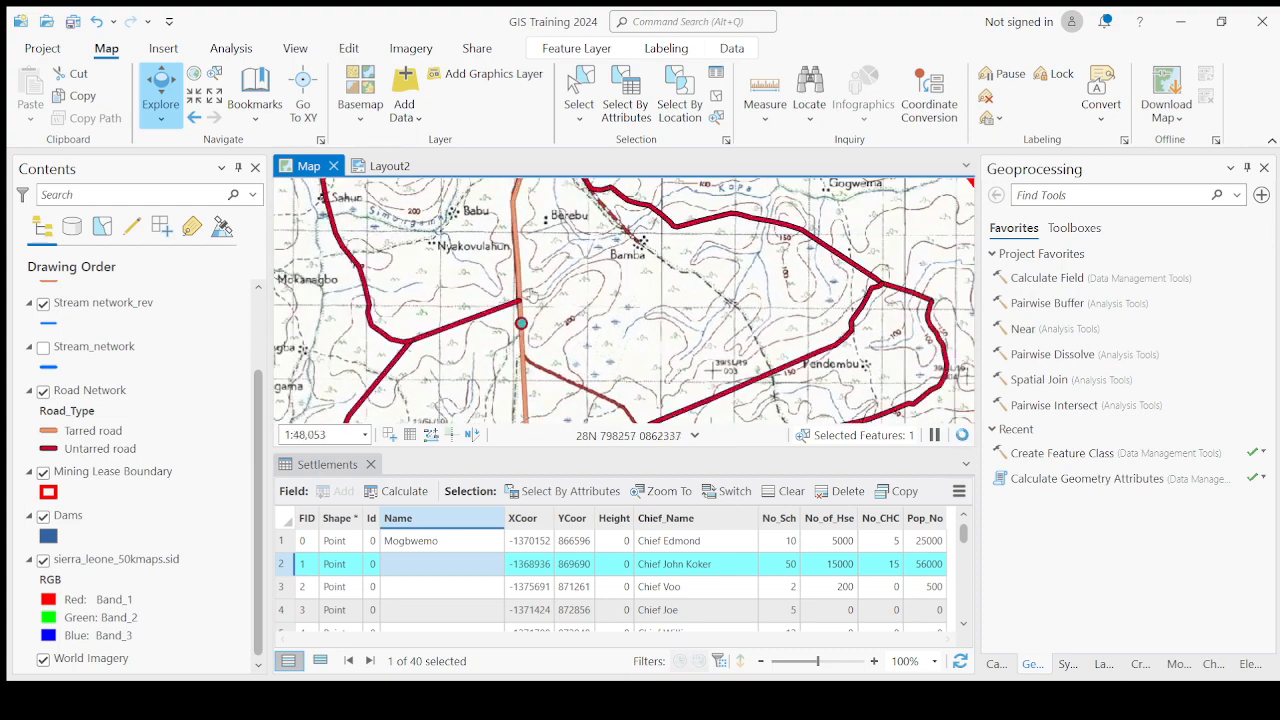
{"action": "scroll", "coordinate": [527, 336], "scroll_direction": "up", "scroll_amount": 4}
{"action": "left_click_drag", "start_coordinate": [525, 335], "coordinate": [541, 288]}
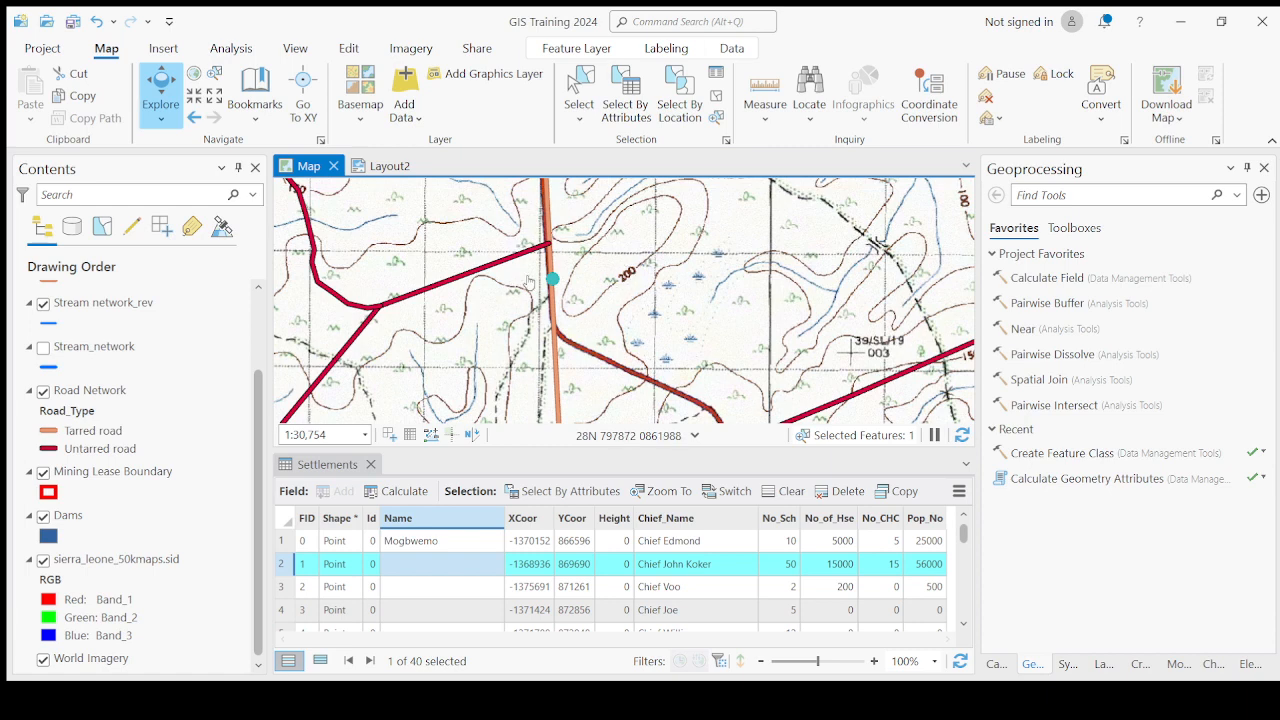
Switch the topographic map off and on to compare the second settlement point with the imagery, panning around it.
{"action": "left_click", "coordinate": [43, 560]}
{"action": "scroll", "coordinate": [605, 277], "scroll_direction": "down", "scroll_amount": 2}
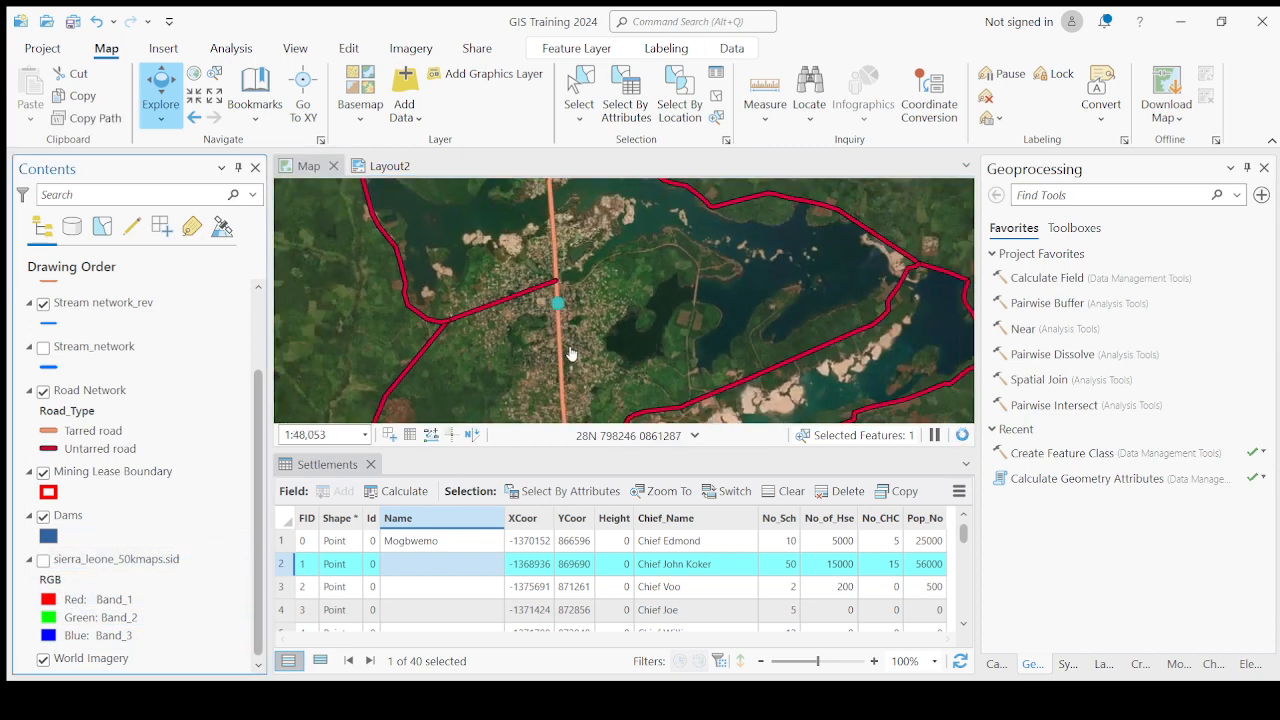
{"action": "mouse_move", "coordinate": [605, 277]}
{"action": "left_mouse_down"}
{"action": "mouse_move", "coordinate": [630, 215]}
{"action": "mouse_move", "coordinate": [600, 250]}
{"action": "mouse_move", "coordinate": [615, 285]}
{"action": "left_mouse_up"}
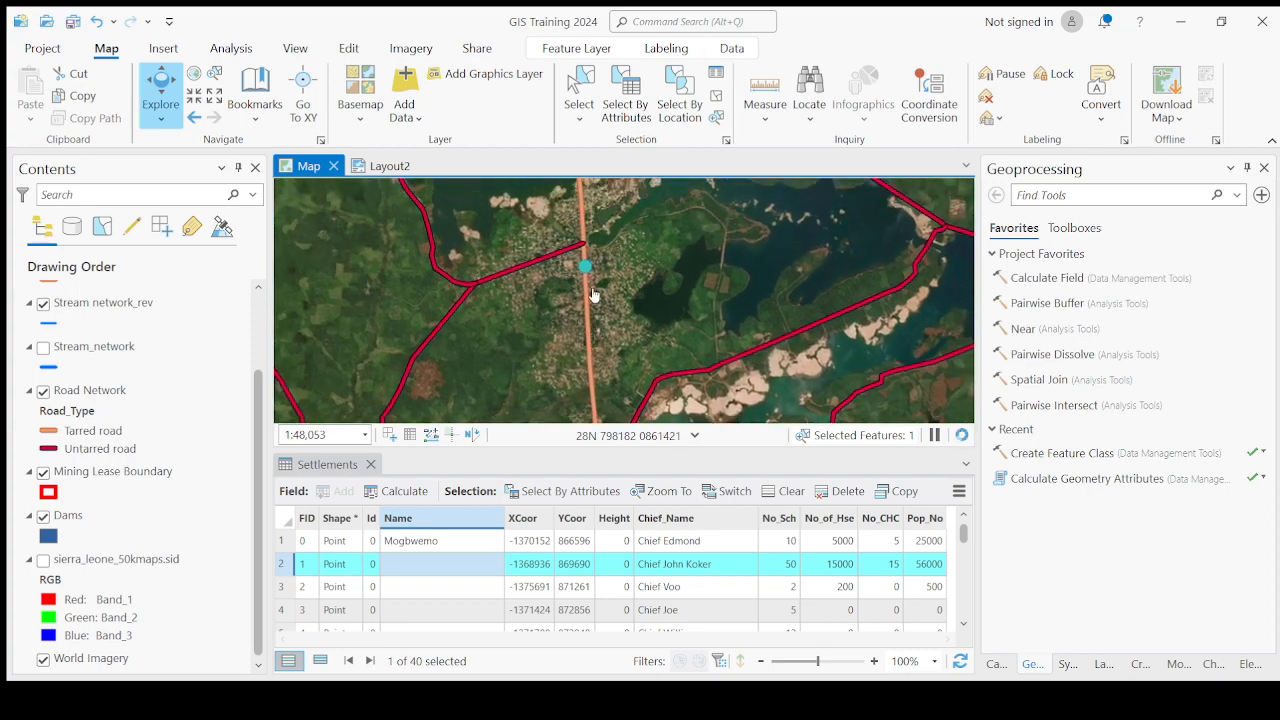
{"action": "left_click", "coordinate": [43, 560]}
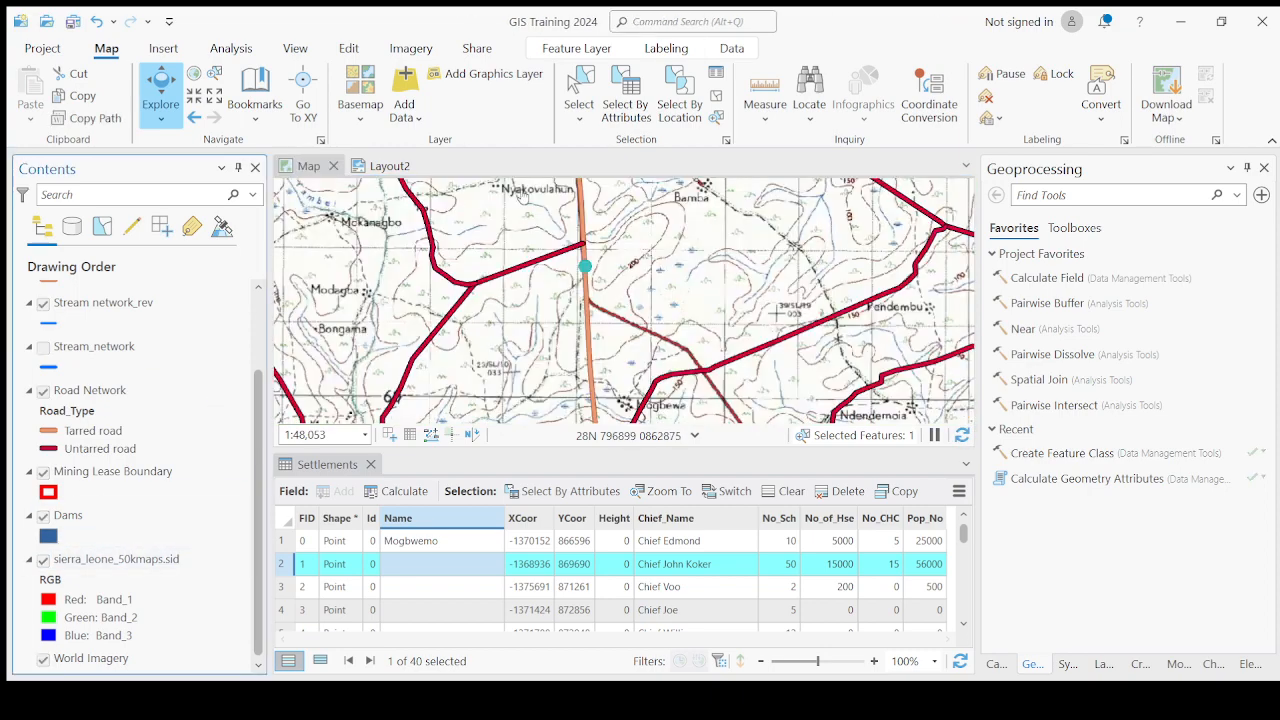
{"action": "scroll", "coordinate": [562, 241], "scroll_direction": "down", "scroll_amount": 2}
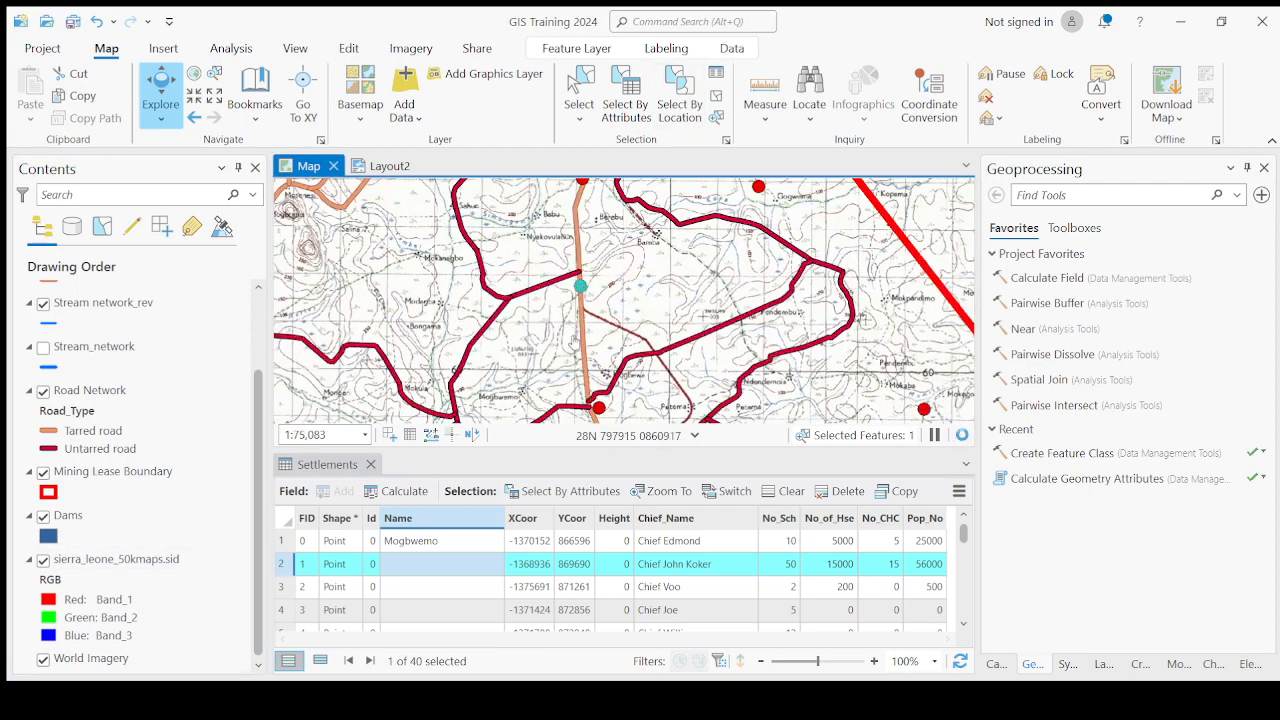
{"action": "scroll", "coordinate": [562, 241], "scroll_direction": "up", "scroll_amount": 4}
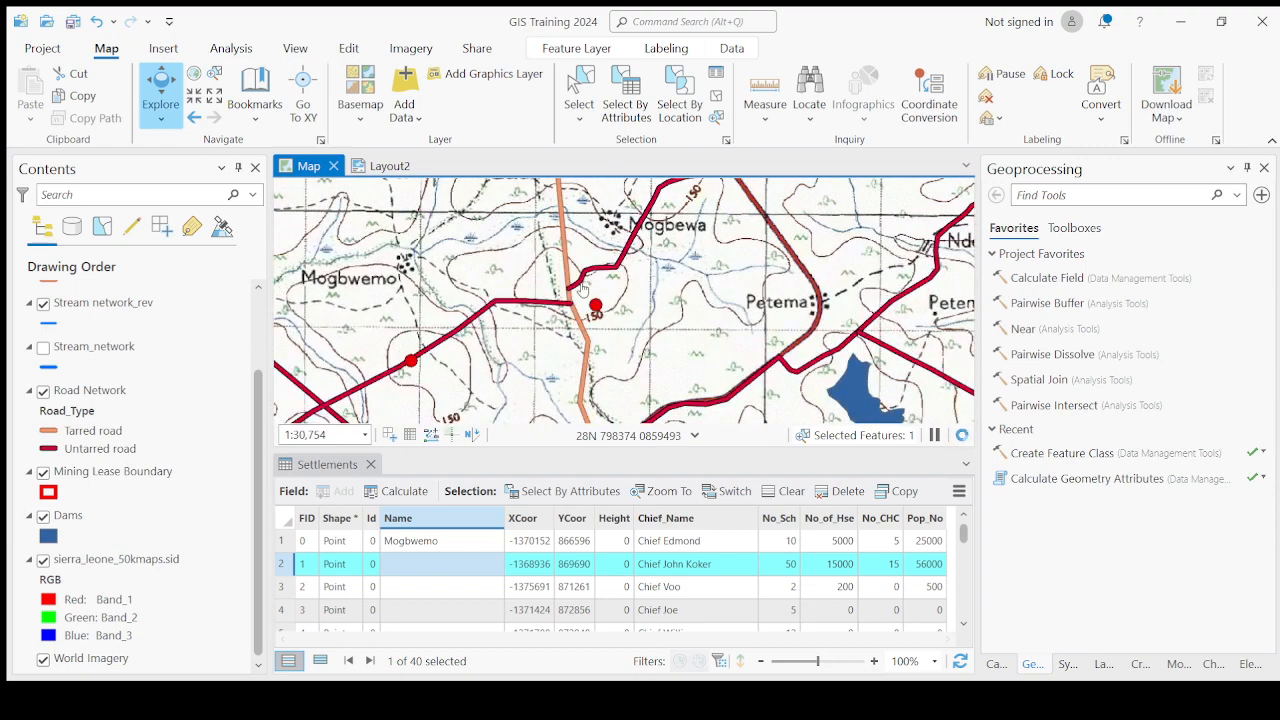
{"action": "left_click_drag", "start_coordinate": [560, 267], "coordinate": [566, 376]}
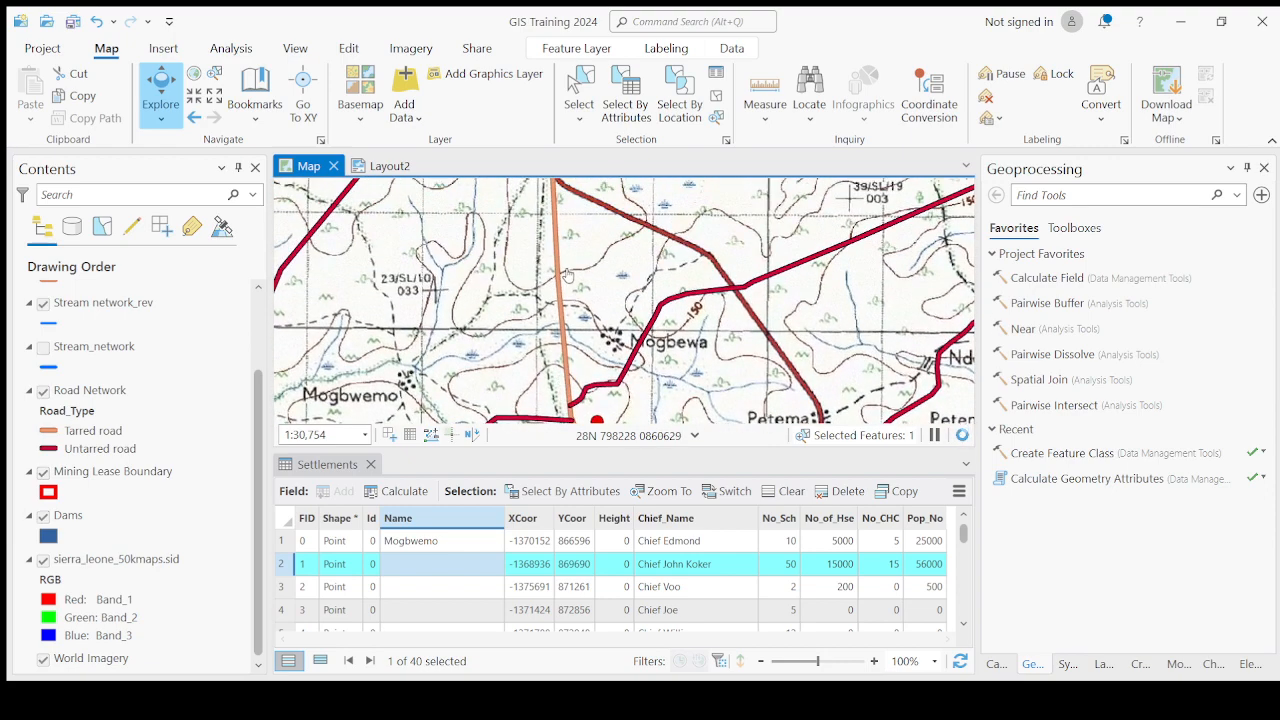
{"action": "left_click_drag", "start_coordinate": [576, 244], "coordinate": [577, 348]}
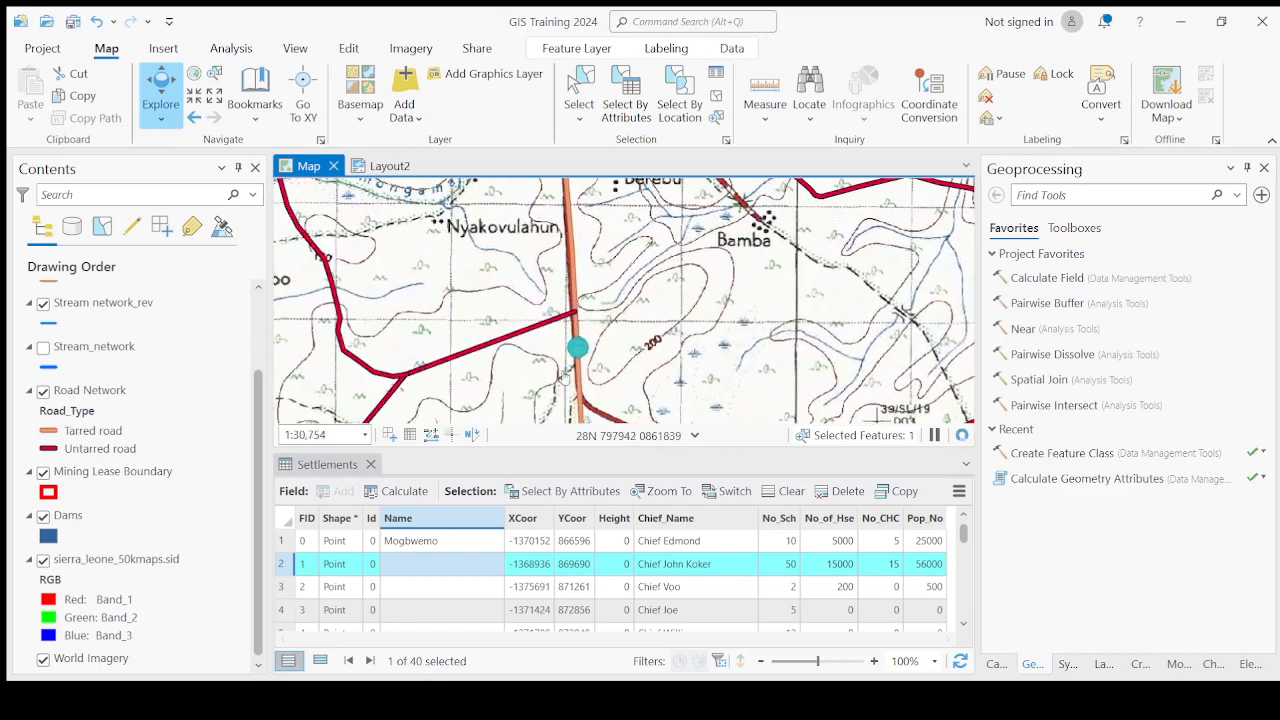
Toggle the topographic map off, on and off again around the second settlement point.
{"action": "left_click", "coordinate": [43, 559]}
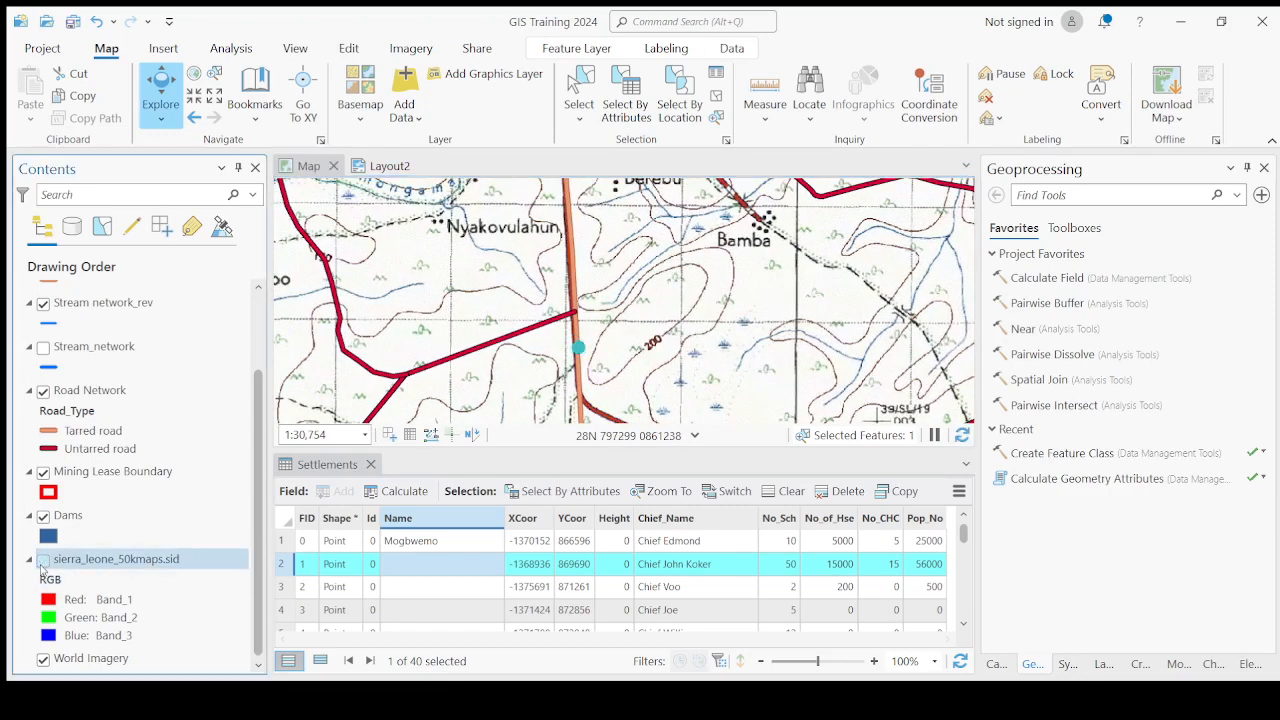
{"action": "scroll", "coordinate": [578, 345], "scroll_direction": "down", "scroll_amount": 2}
{"action": "left_click_drag", "start_coordinate": [578, 345], "coordinate": [590, 251]}
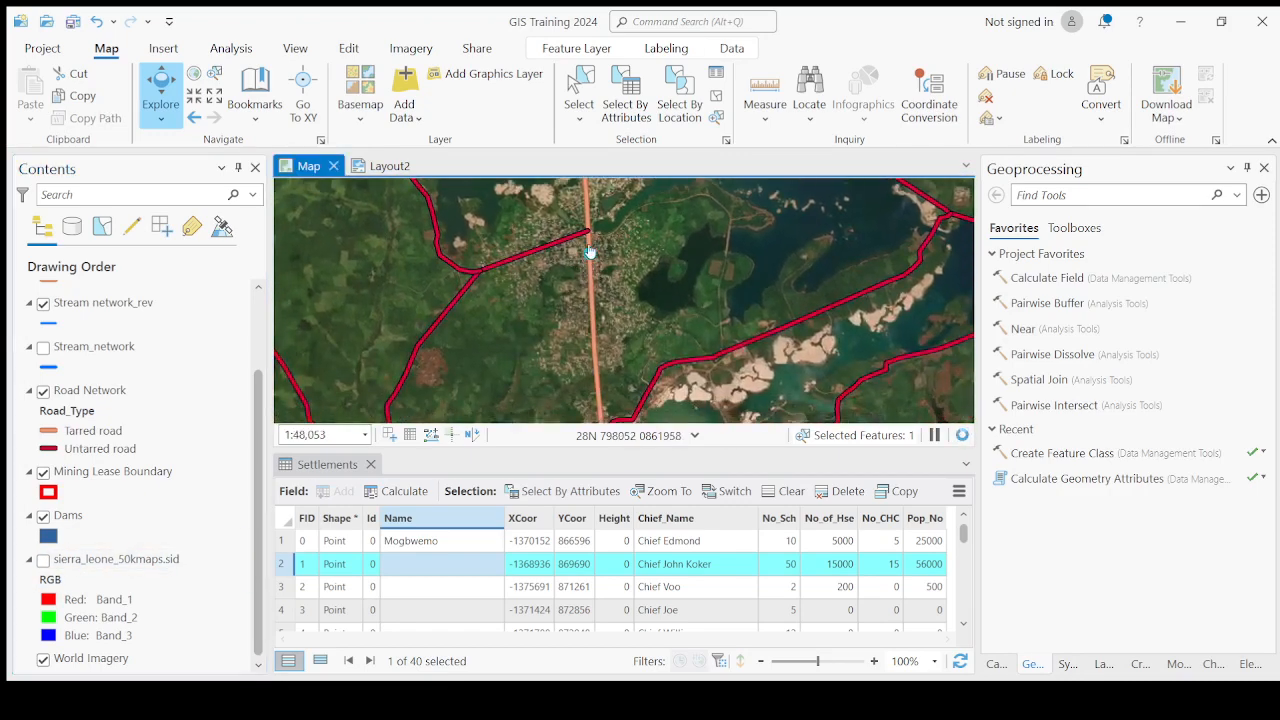
{"action": "scroll", "coordinate": [590, 251], "scroll_direction": "up", "scroll_amount": 2}
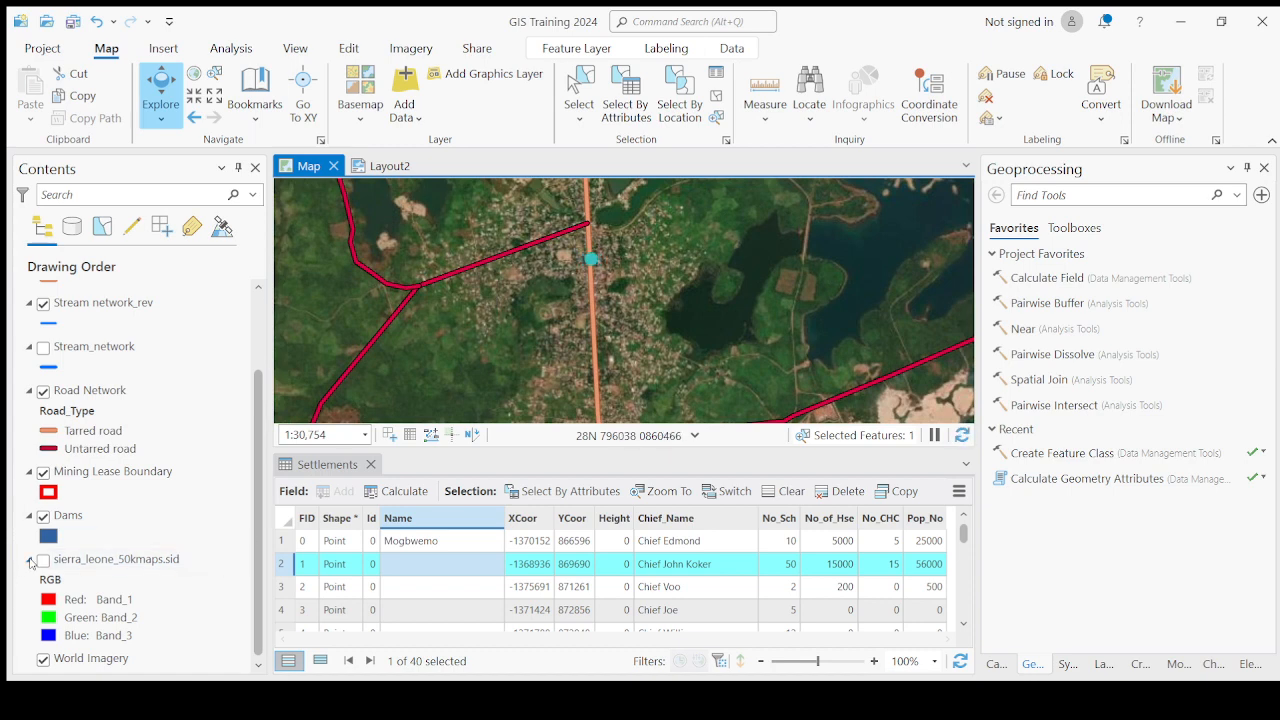
{"action": "left_click", "coordinate": [43, 559]}
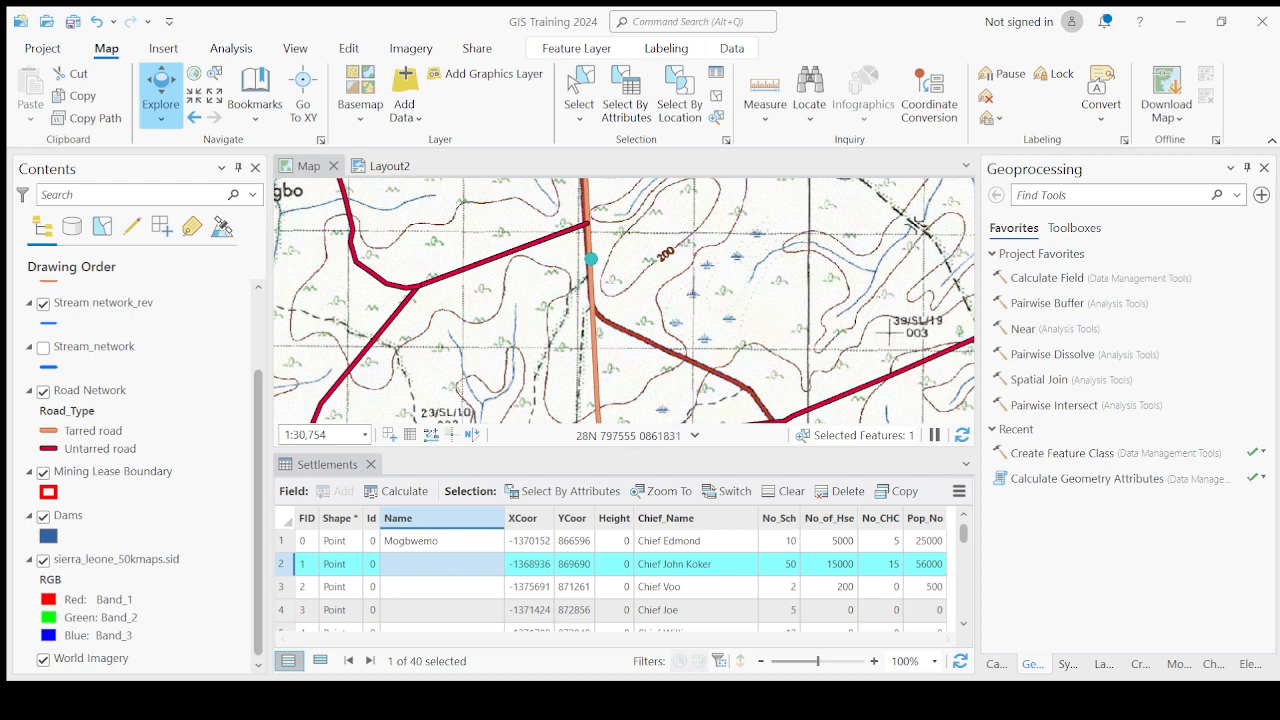
{"action": "left_click", "coordinate": [43, 560]}
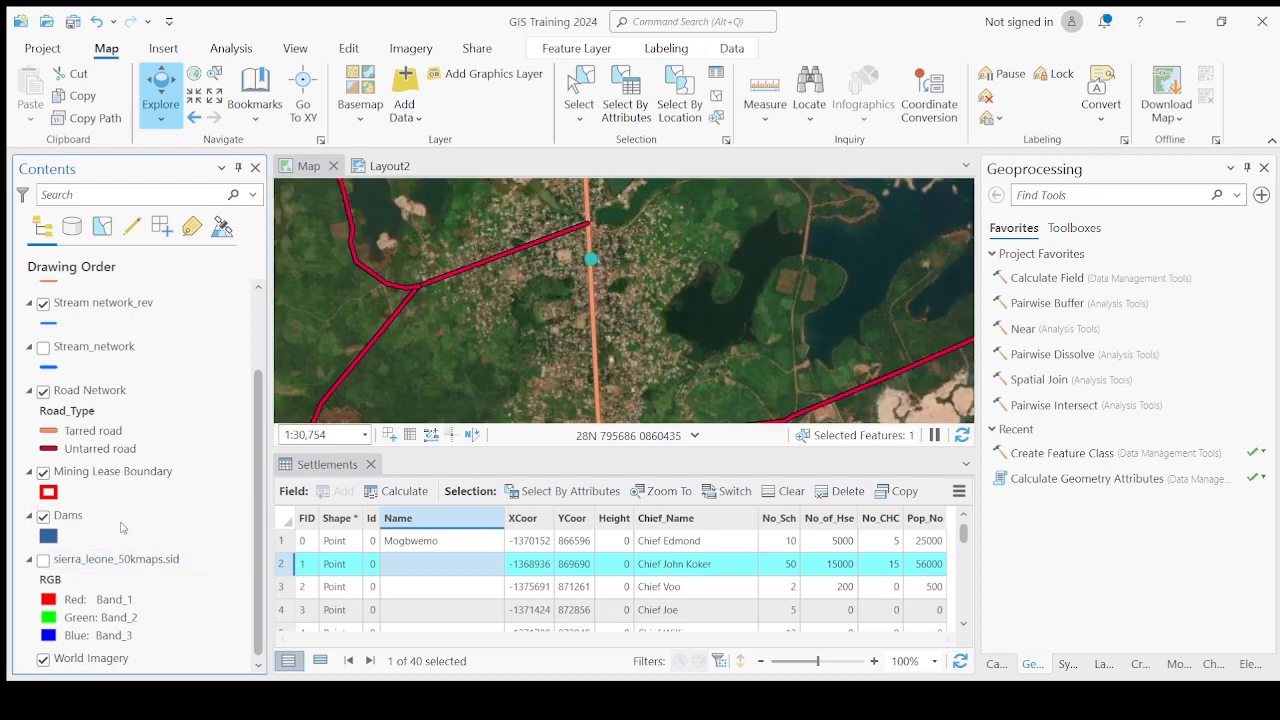
Examine the imagery around the second settlement point at different zoom levels, then show the topographic map and zoom out.
{"action": "scroll", "coordinate": [647, 320], "scroll_direction": "down", "scroll_amount": 3}
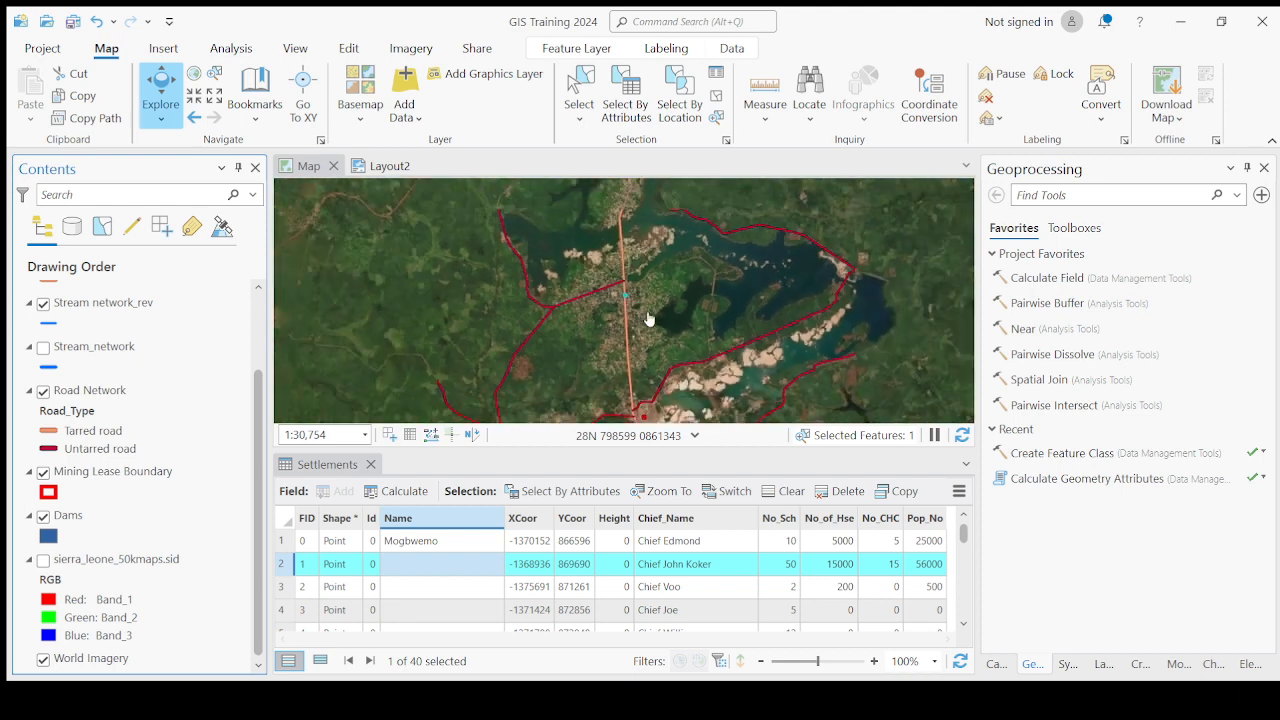
{"action": "scroll", "coordinate": [605, 320], "scroll_direction": "up", "scroll_amount": 3}
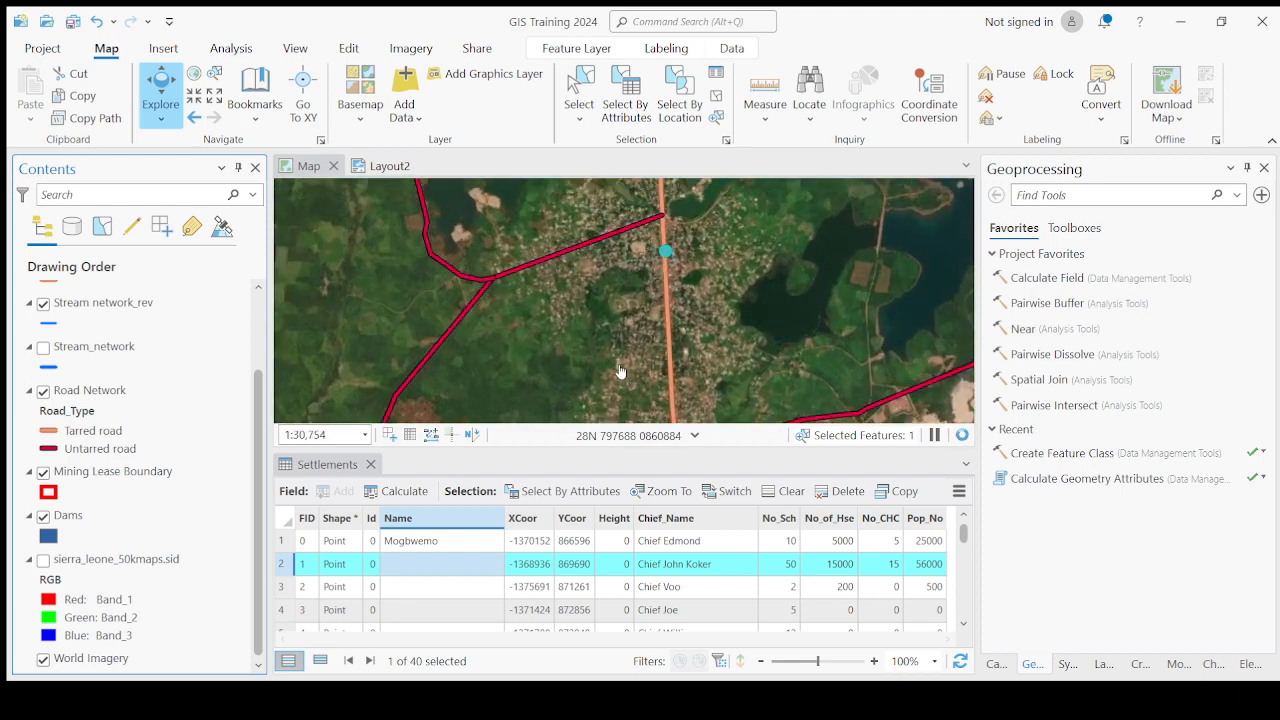
{"action": "scroll", "coordinate": [620, 371], "scroll_direction": "down", "scroll_amount": 2}
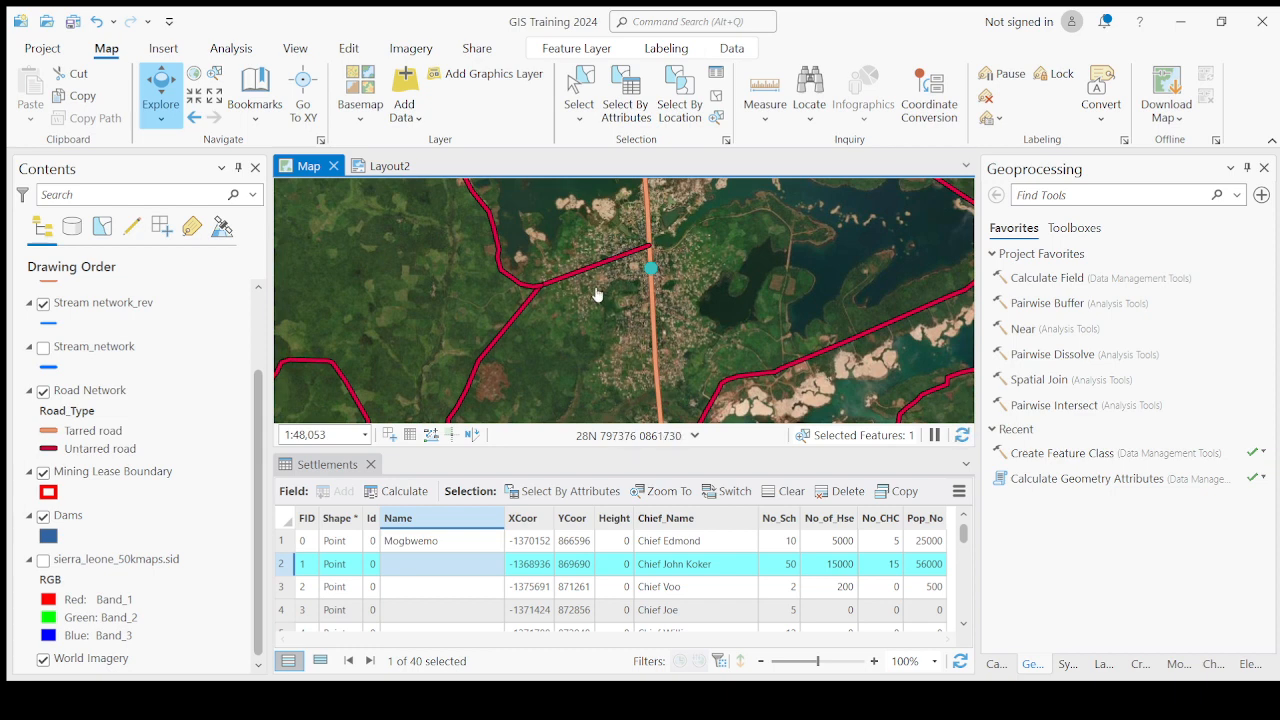
{"action": "scroll", "coordinate": [651, 312], "scroll_direction": "up", "scroll_amount": 2}
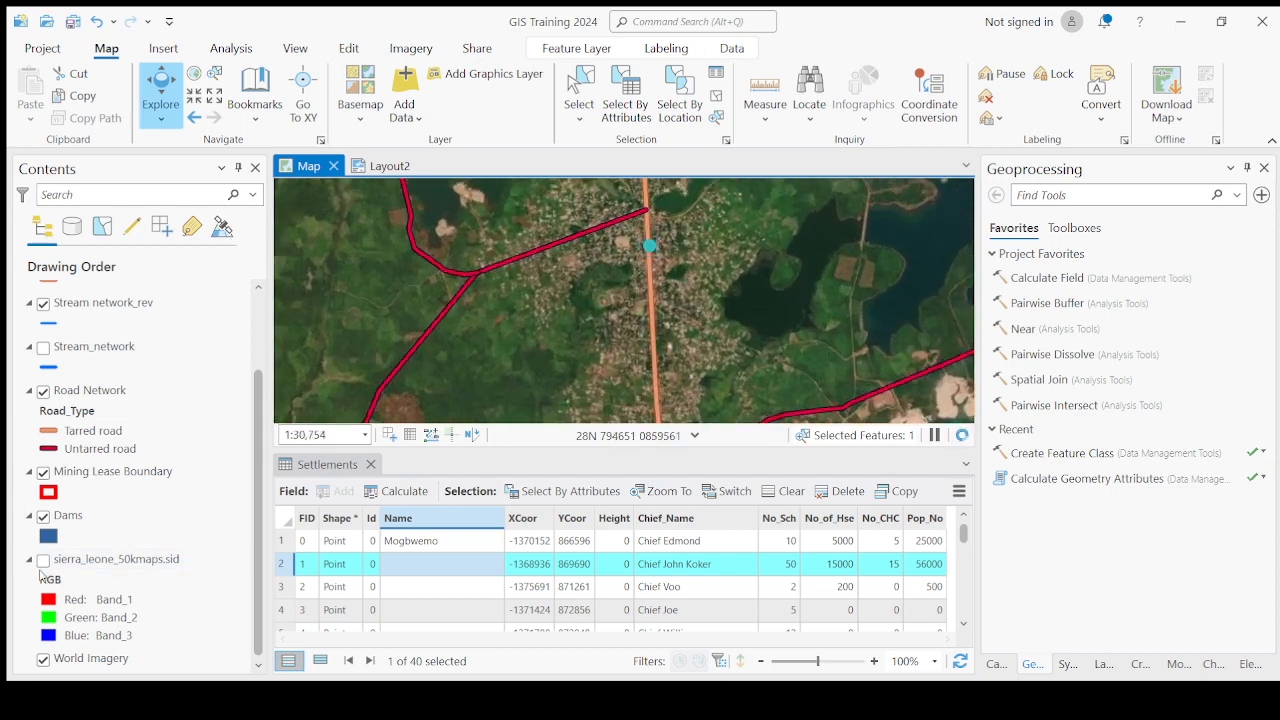
{"action": "scroll", "coordinate": [606, 263], "scroll_direction": "down", "scroll_amount": 2}
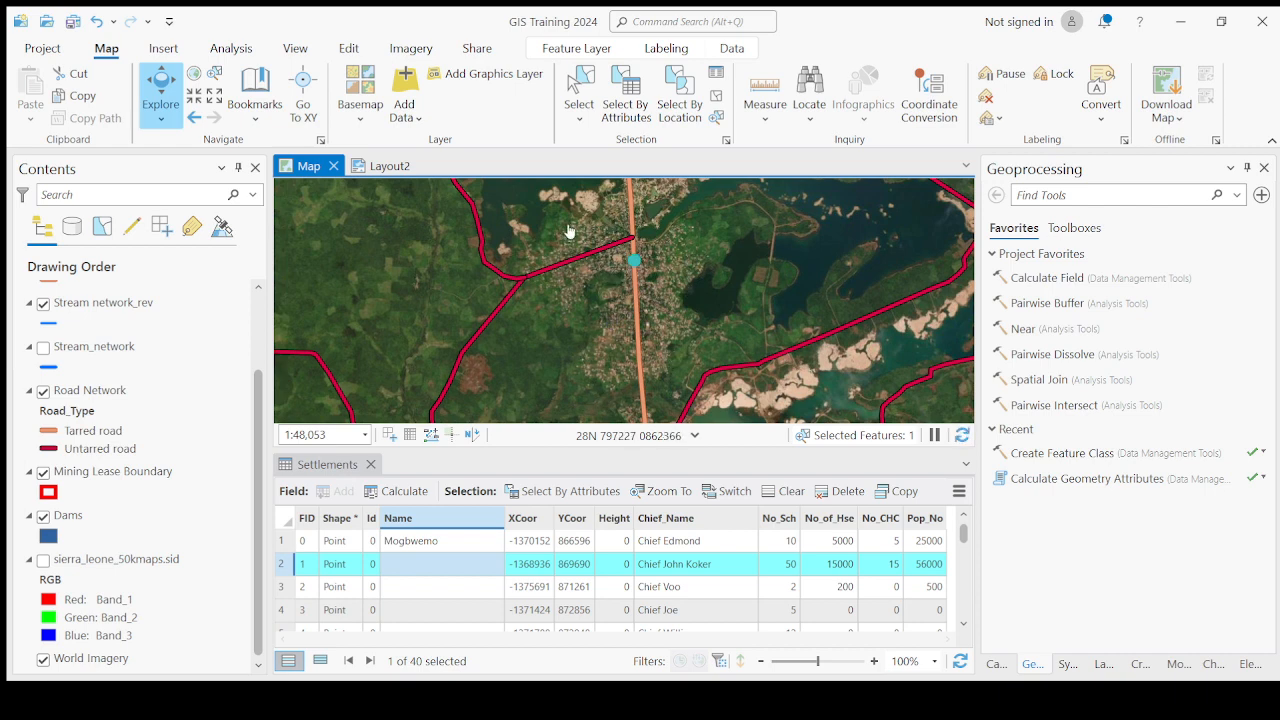
{"action": "scroll", "coordinate": [637, 335], "scroll_direction": "up", "scroll_amount": 2}
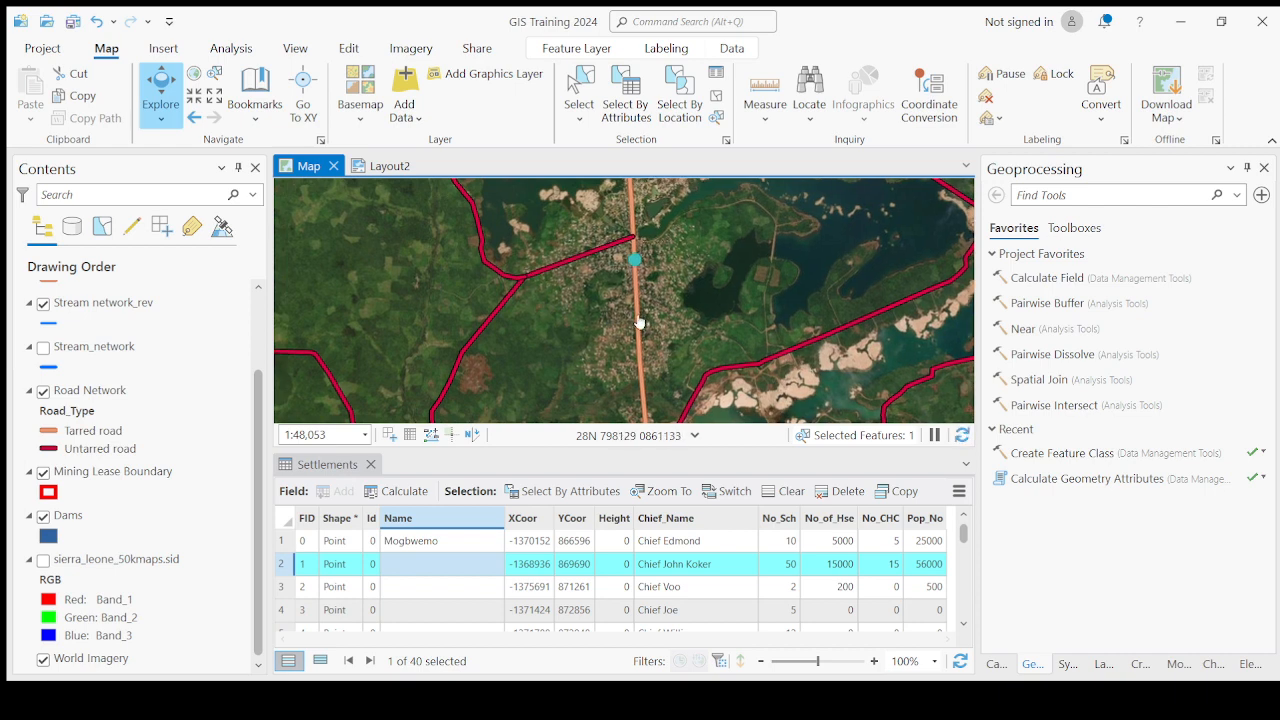
{"action": "scroll", "coordinate": [597, 374], "scroll_direction": "down", "scroll_amount": 2}
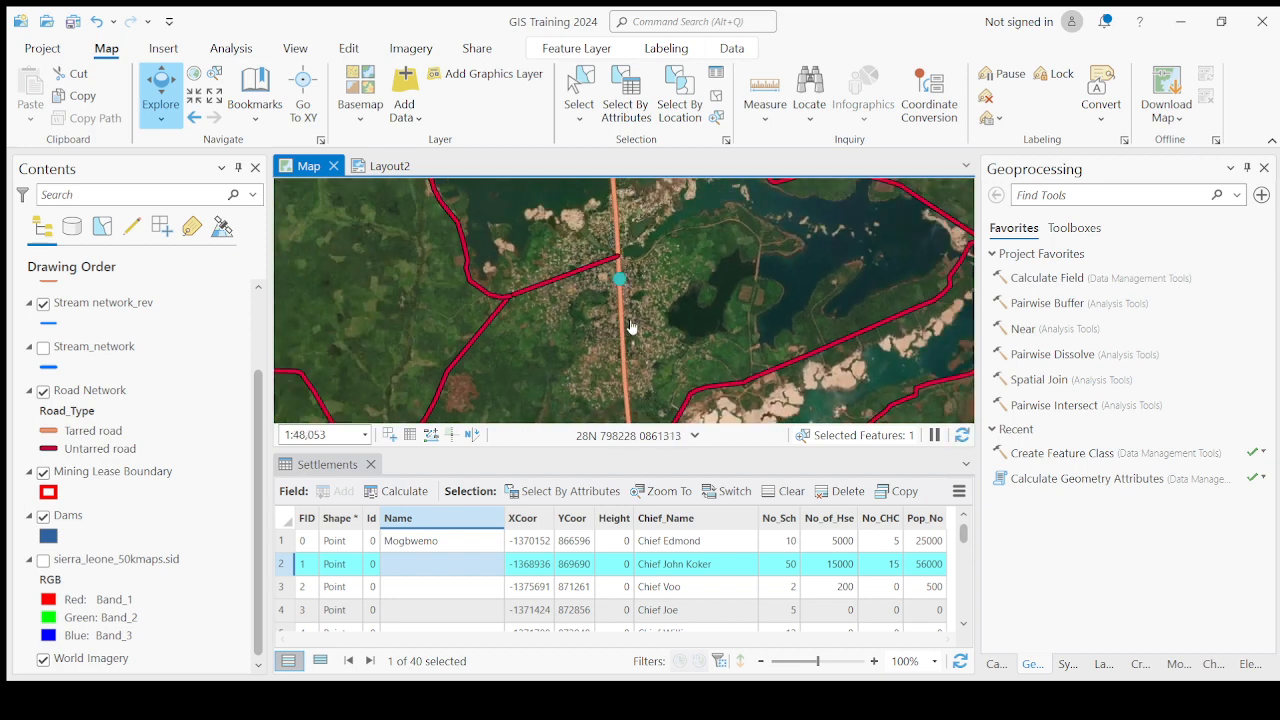
{"action": "scroll", "coordinate": [628, 332], "scroll_direction": "down", "scroll_amount": 2}
{"action": "left_click_drag", "start_coordinate": [661, 353], "coordinate": [657, 279]}
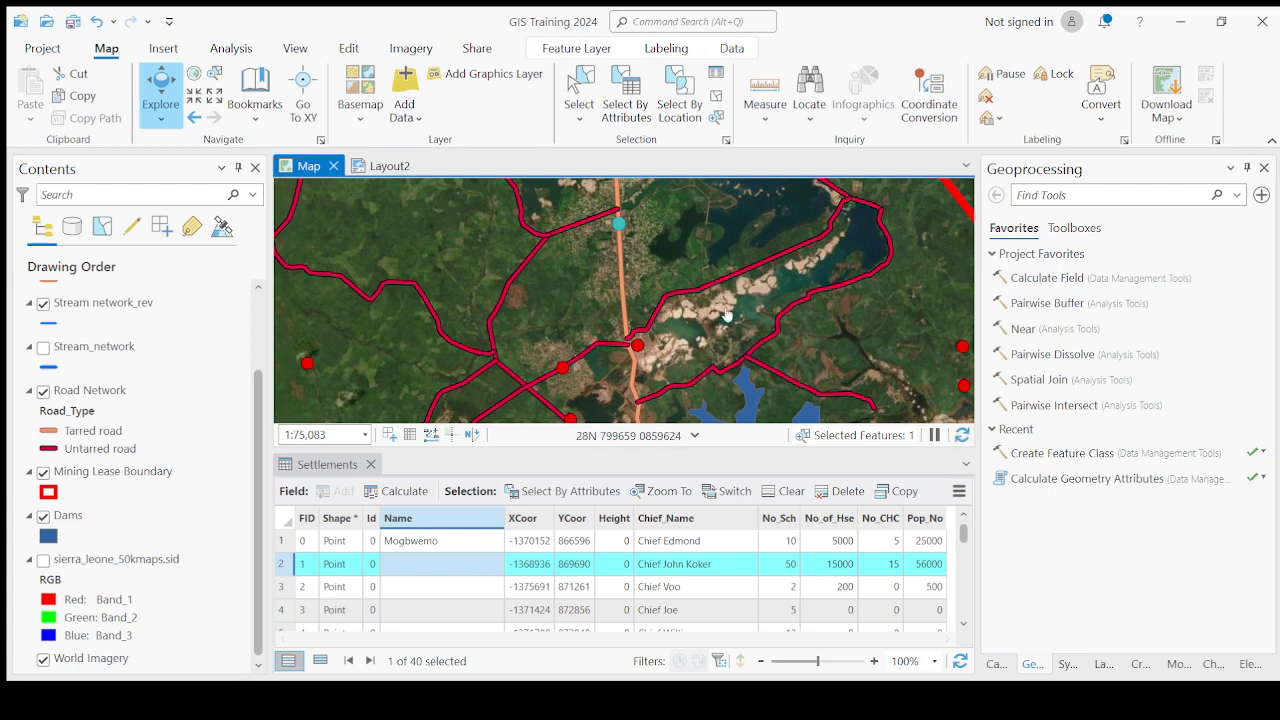
{"action": "left_click_drag", "start_coordinate": [664, 290], "coordinate": [674, 362]}
{"action": "scroll", "coordinate": [644, 323], "scroll_direction": "up", "scroll_amount": 2}
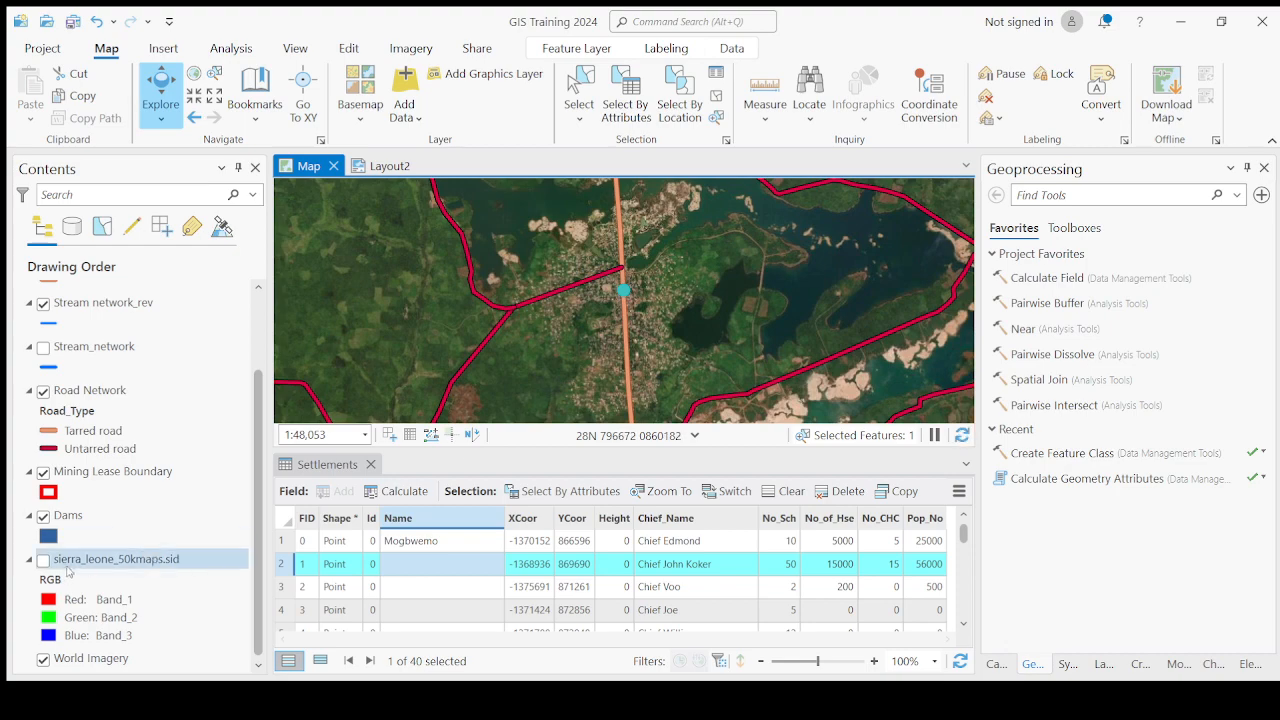
{"action": "left_click", "coordinate": [44, 561]}
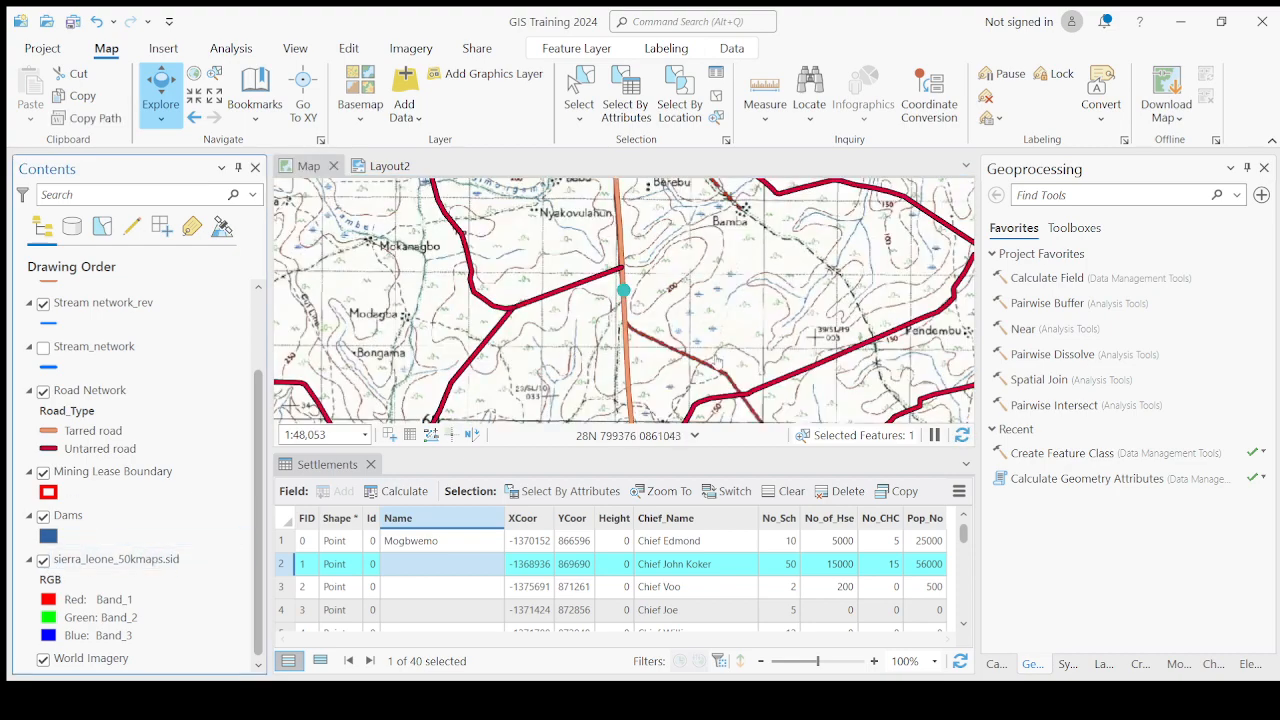
{"action": "scroll", "coordinate": [716, 363], "scroll_direction": "down", "scroll_amount": 10}
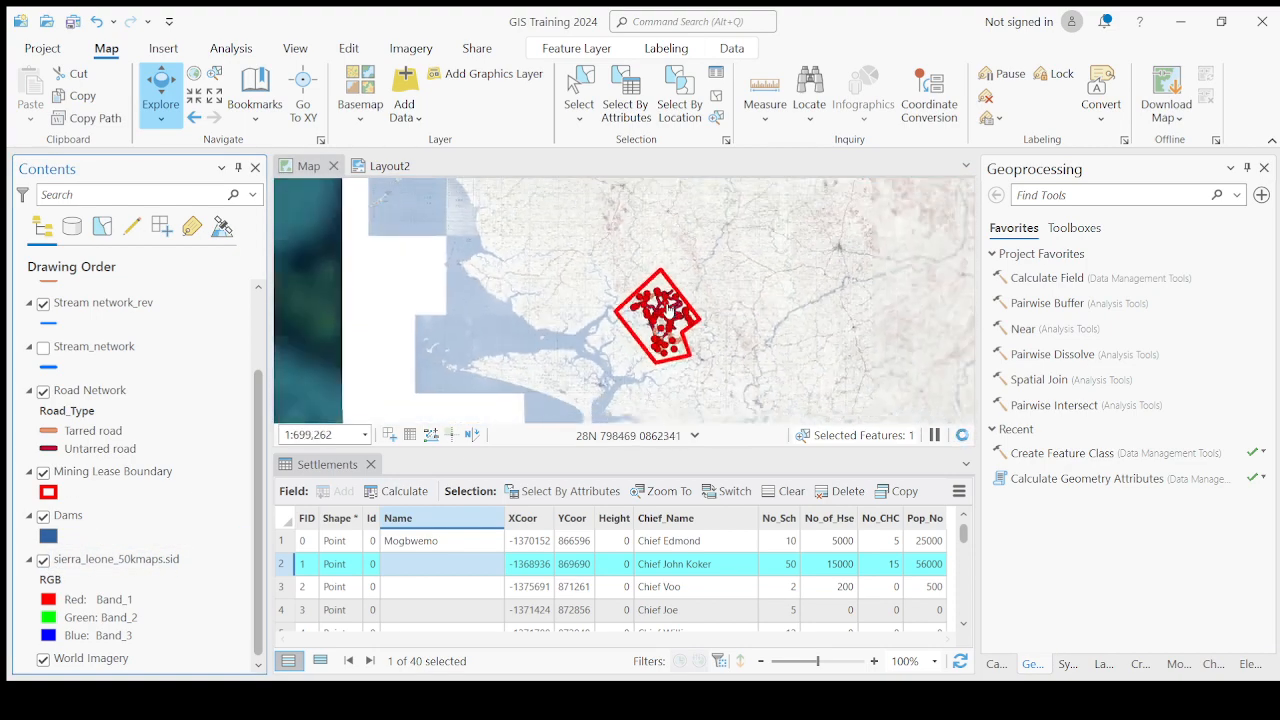
{"action": "scroll", "coordinate": [670, 309], "scroll_direction": "down", "scroll_amount": 5}
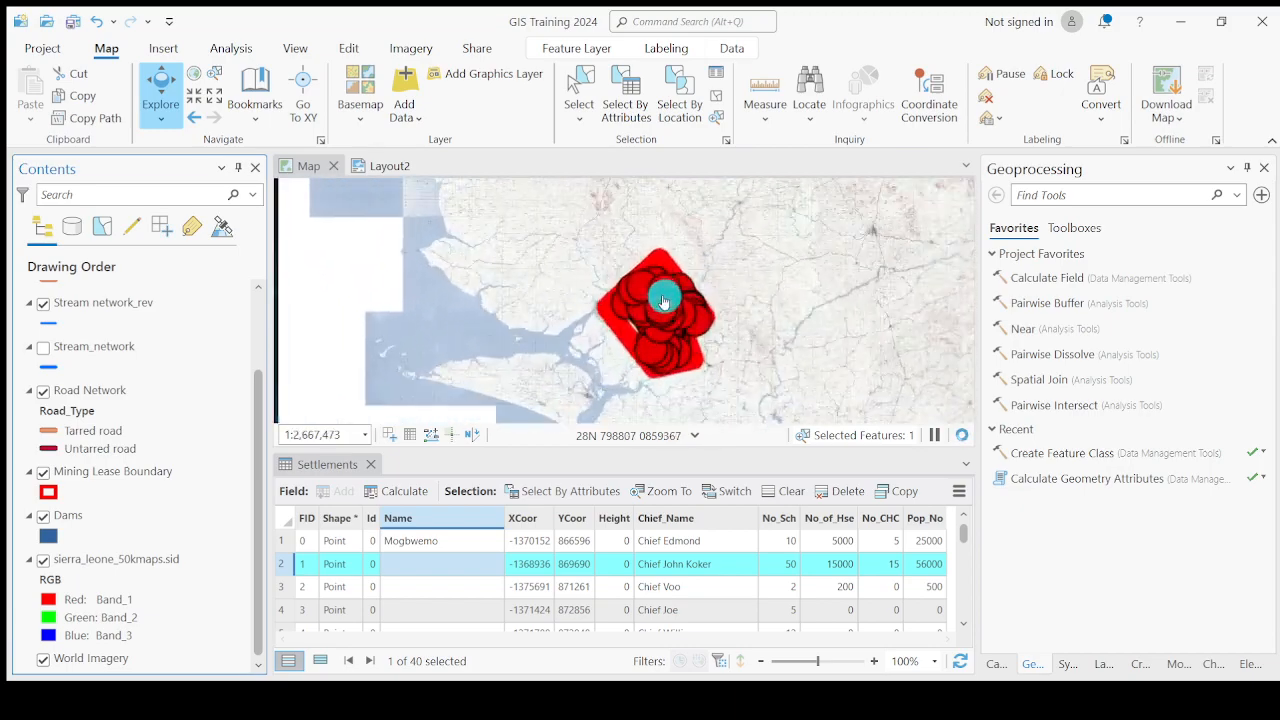
Zoom in on the second settlement point and enter Moriba Town as its name in the Settlements table.
{"action": "scroll", "coordinate": [663, 302], "scroll_direction": "up", "scroll_amount": 8}
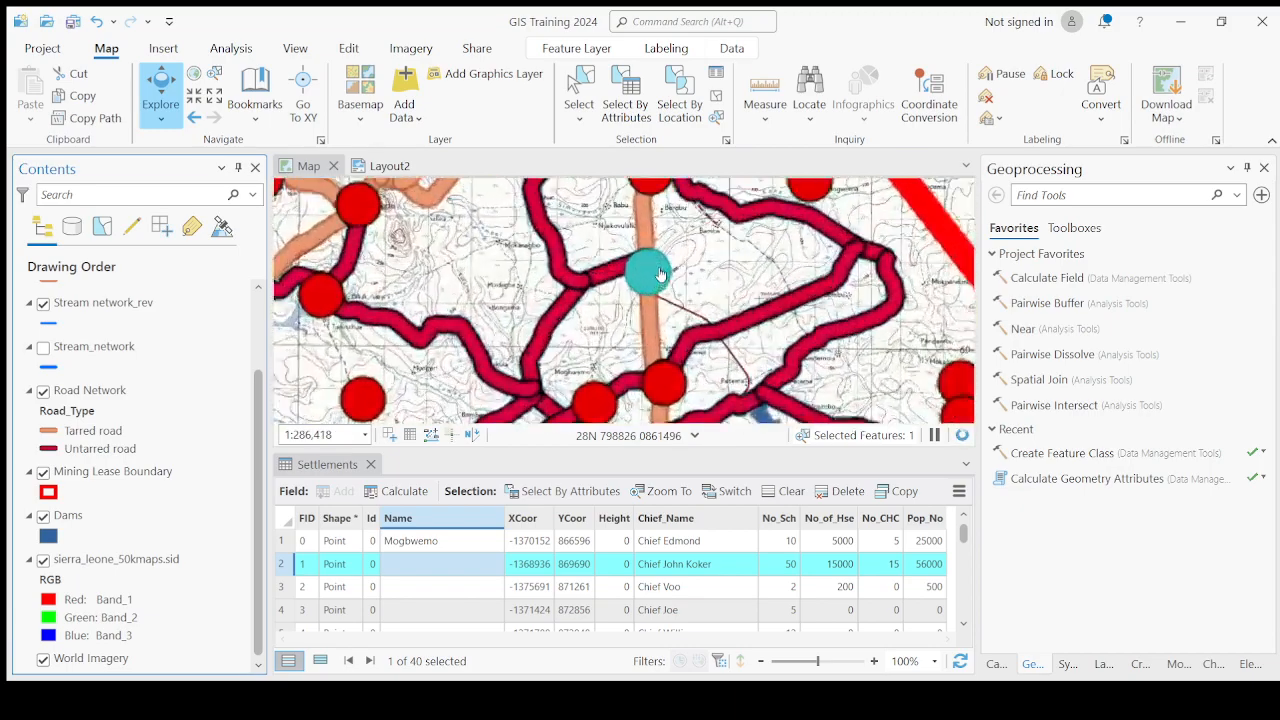
{"action": "scroll", "coordinate": [660, 275], "scroll_direction": "up", "scroll_amount": 10}
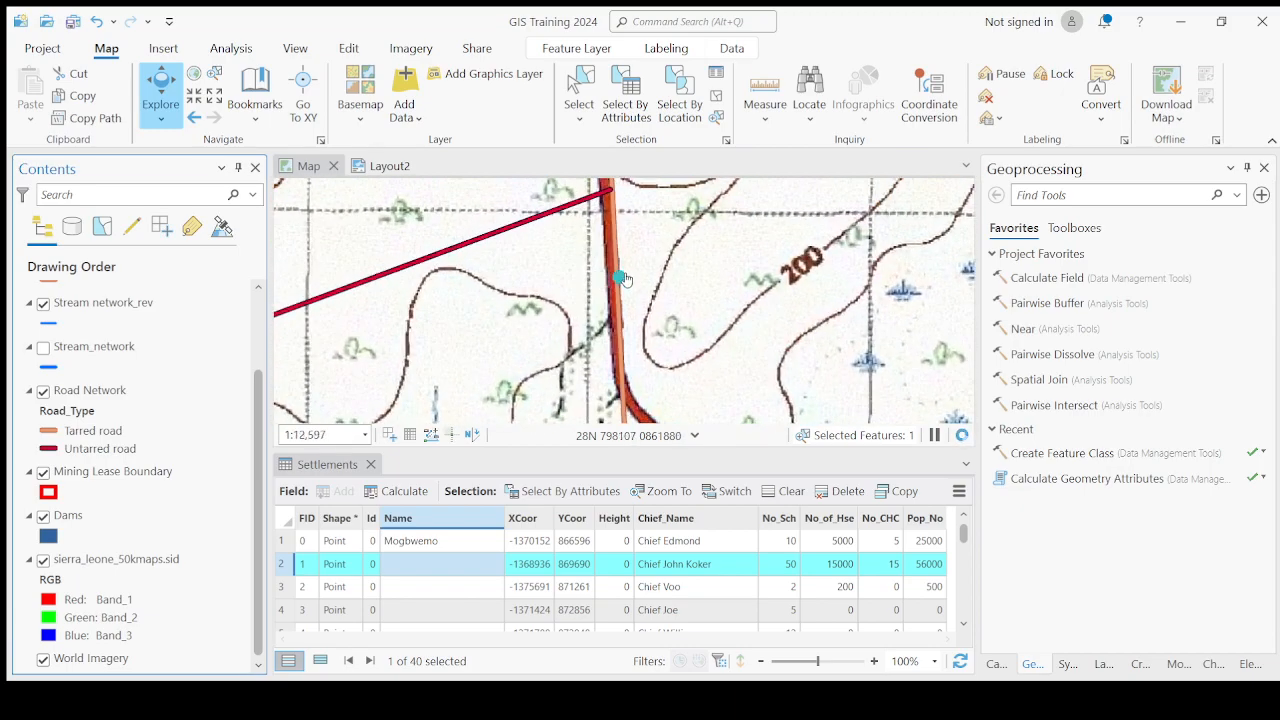
{"action": "double_click", "coordinate": [396, 564]}
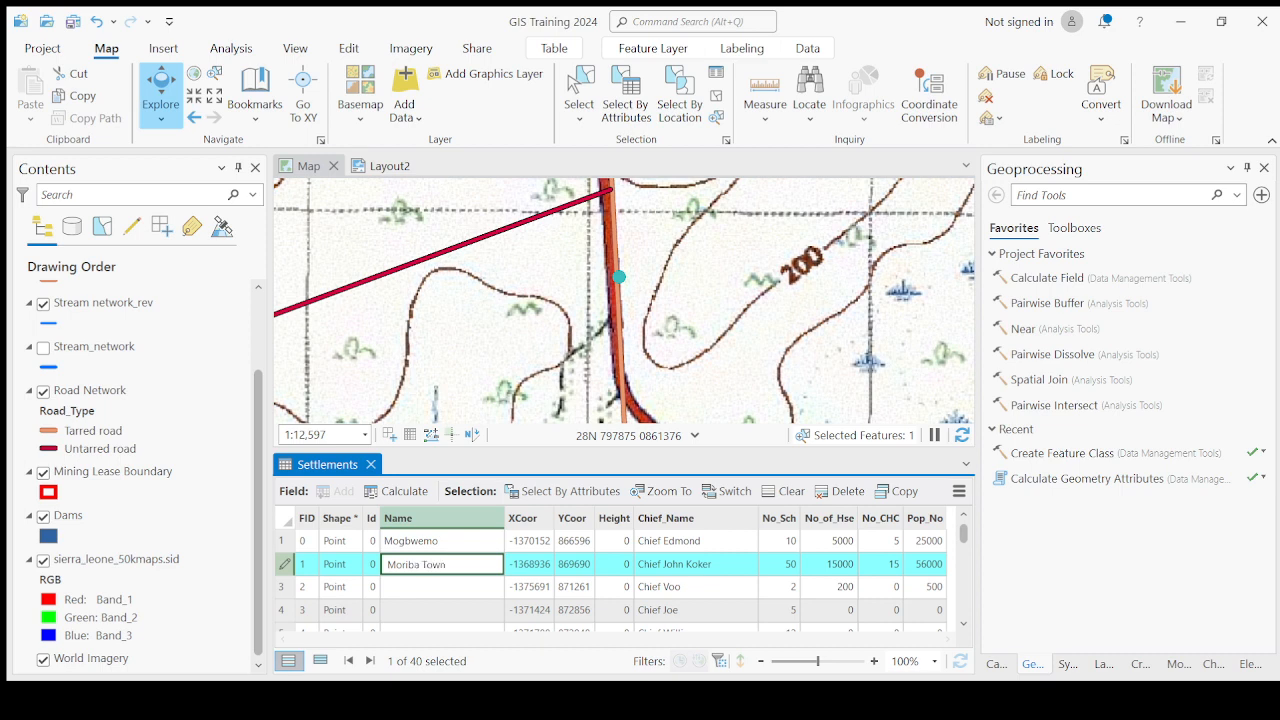
{"action": "key", "text": "Return"}
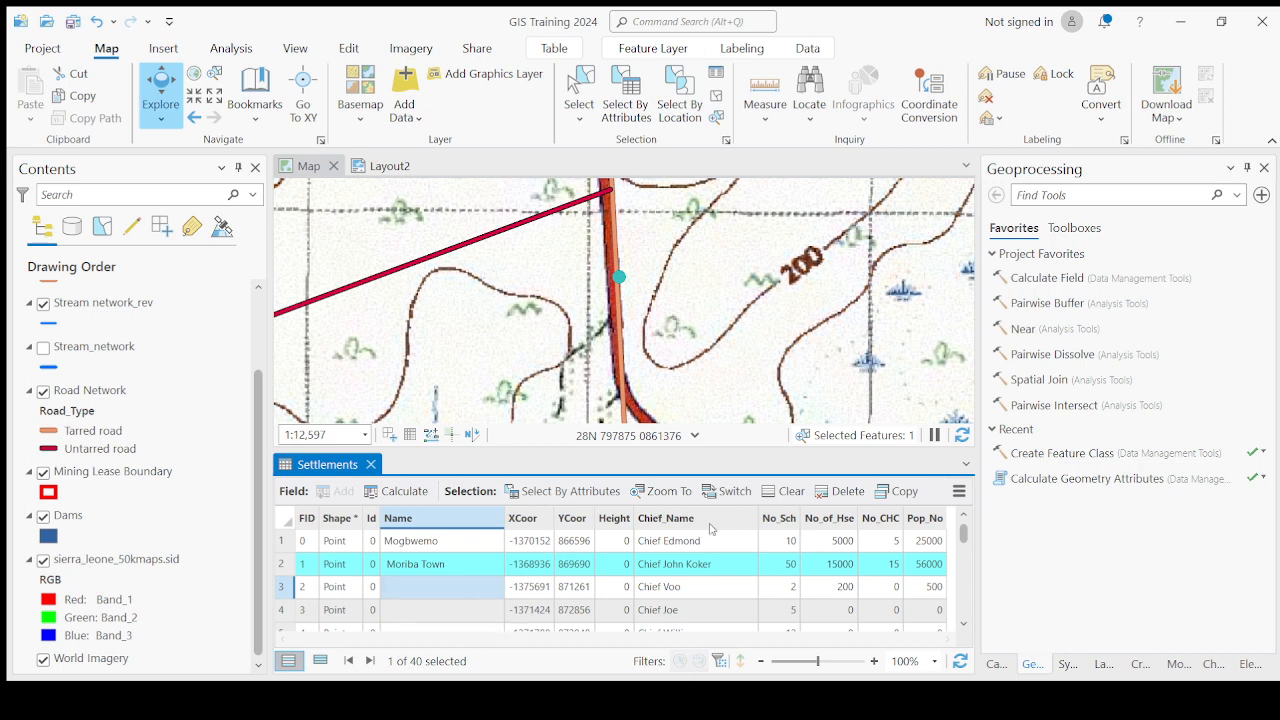
{"action": "double_click", "coordinate": [390, 570]}
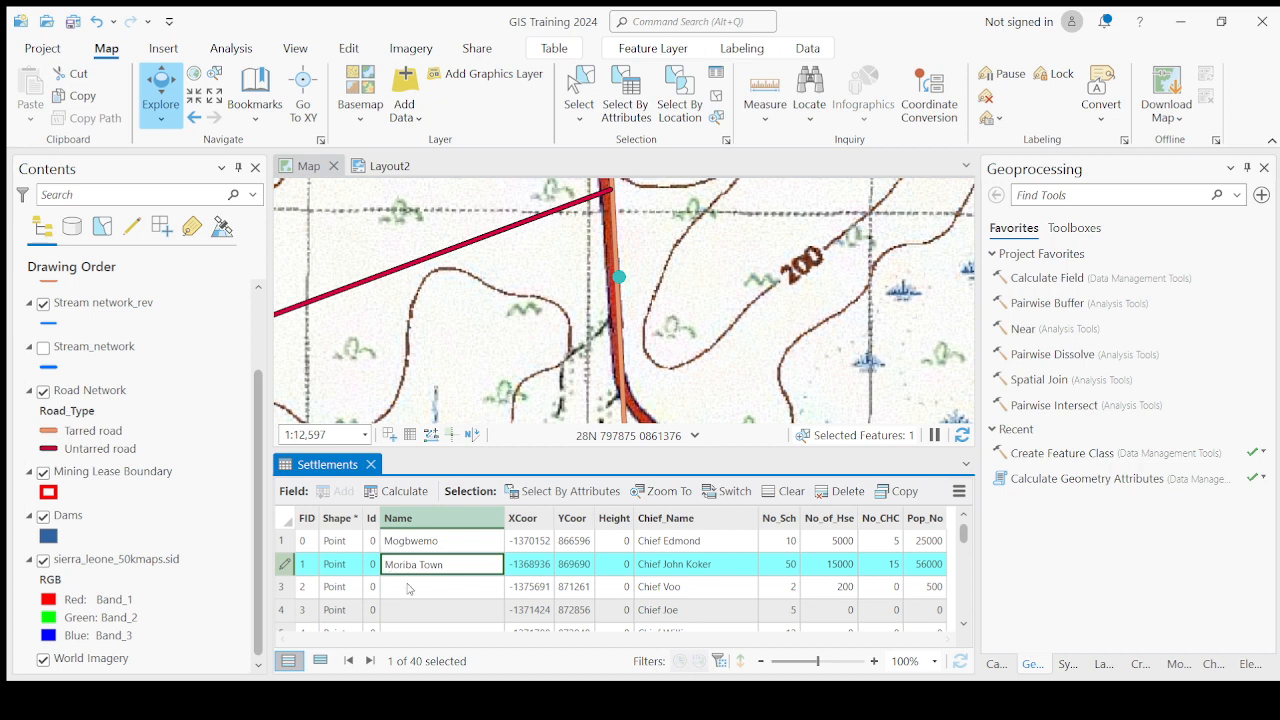
{"action": "left_click", "coordinate": [408, 589]}
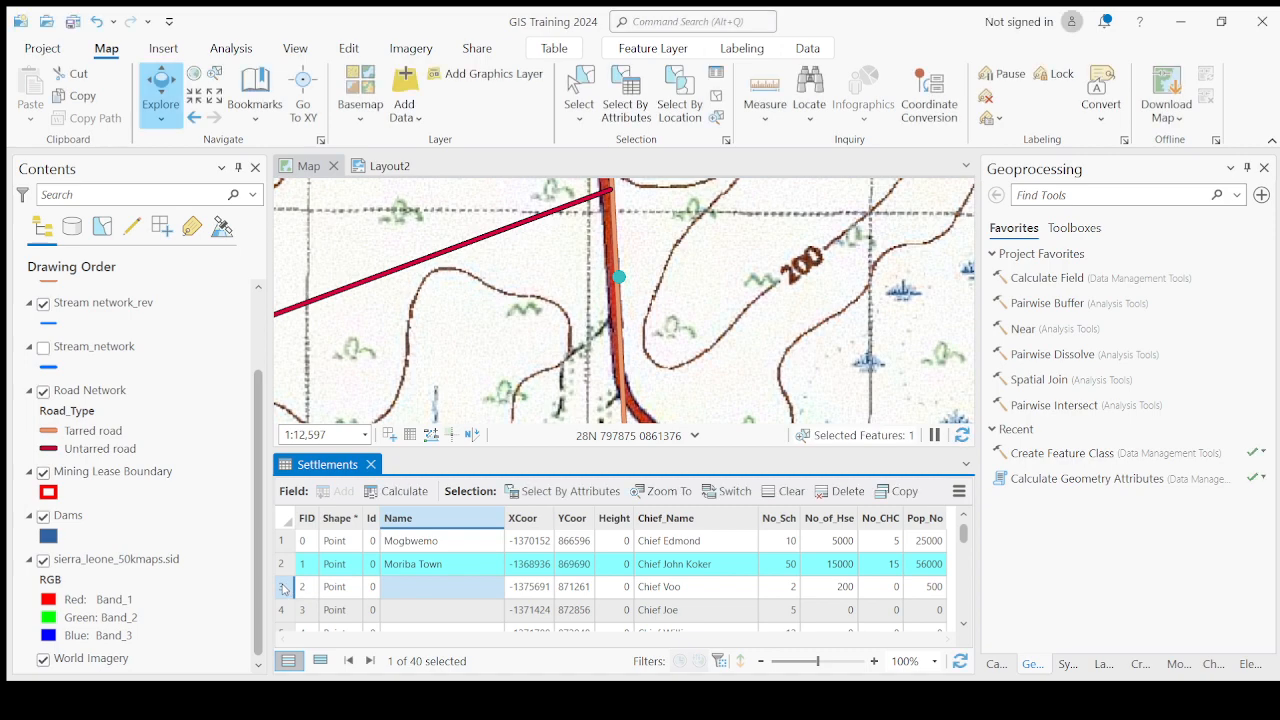
Zoom to the third Settlements record and enter Mobgomo as its name.
{"action": "double_click", "coordinate": [281, 591]}
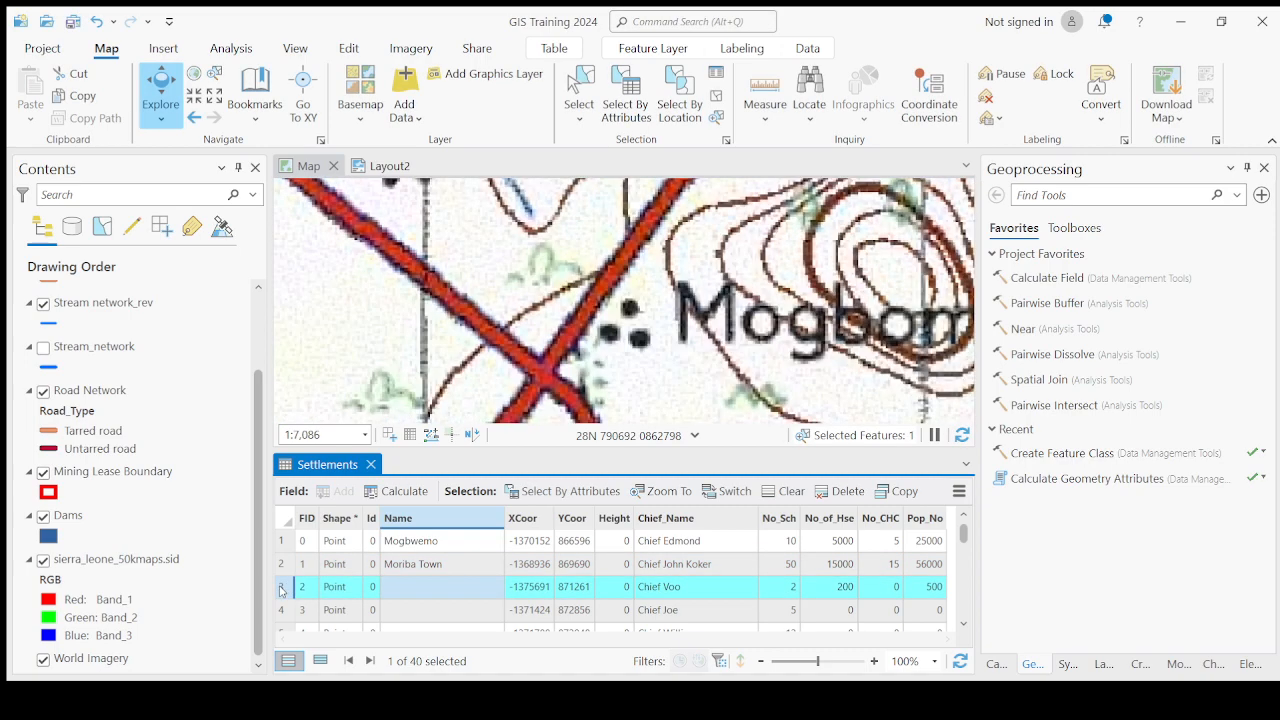
{"action": "scroll", "coordinate": [633, 330], "scroll_direction": "down", "scroll_amount": 3}
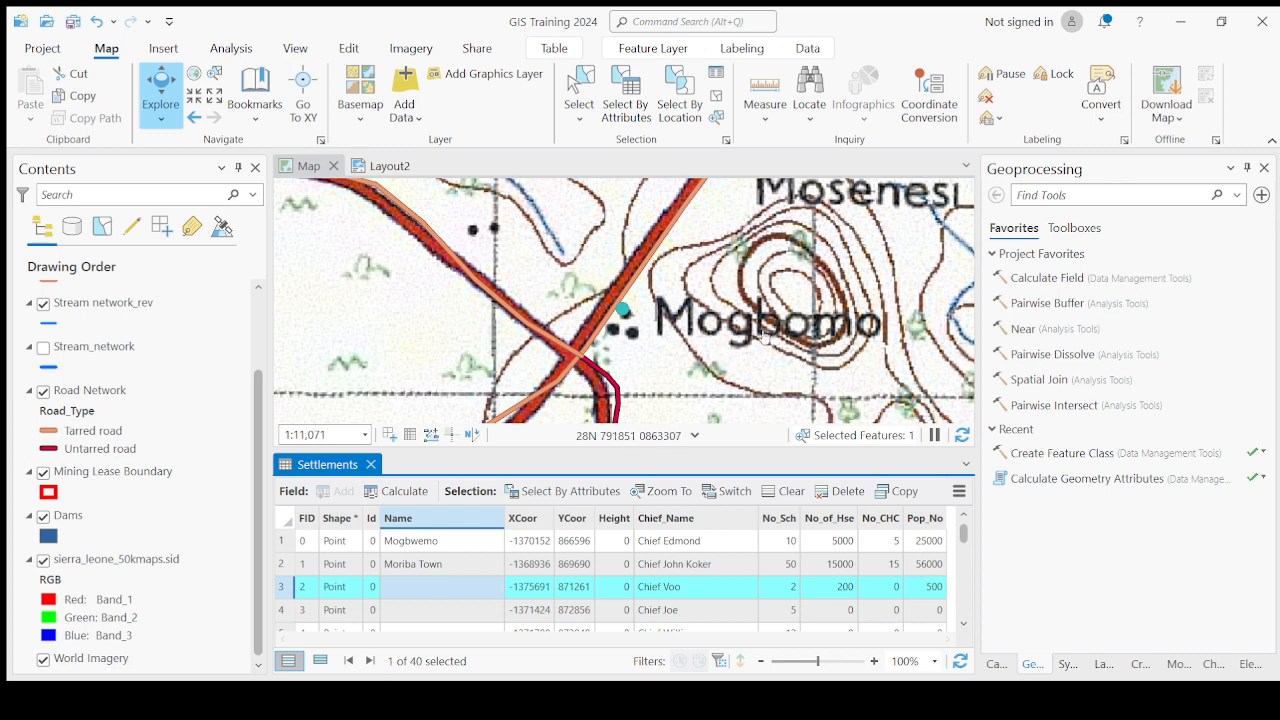
{"action": "left_click", "coordinate": [419, 594]}
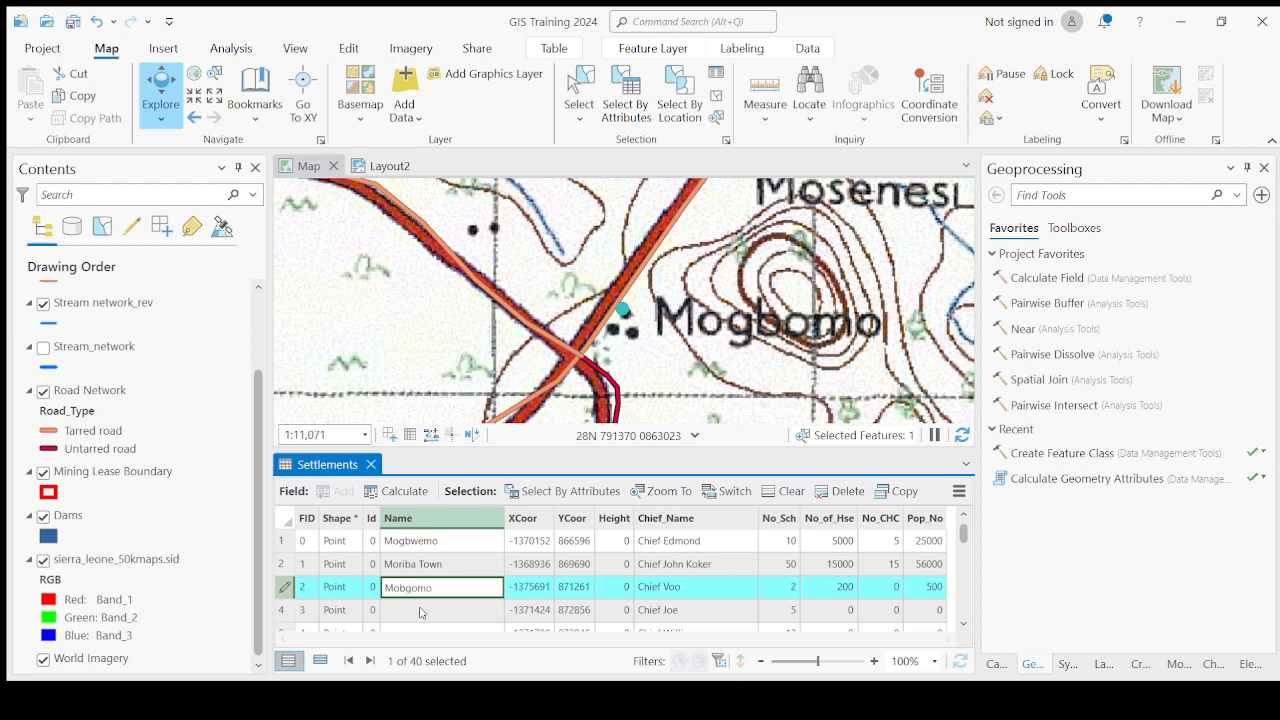
{"action": "left_click", "coordinate": [420, 613]}
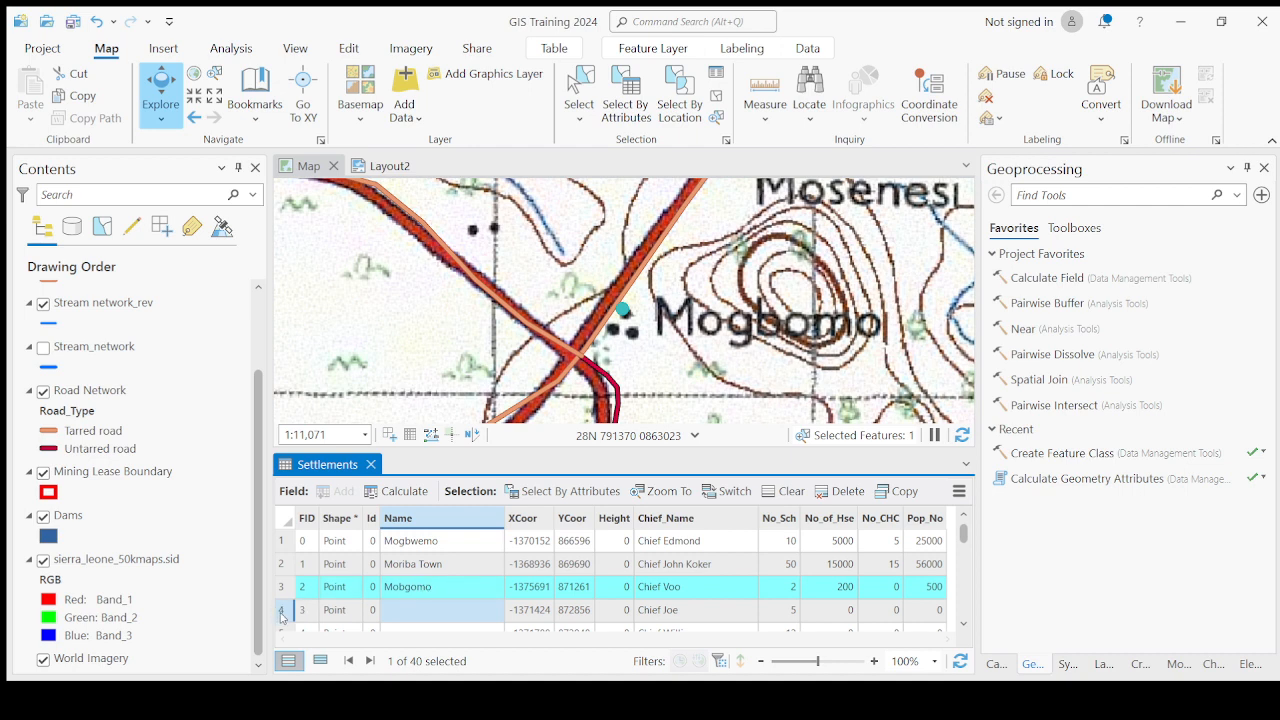
Zoom to the fourth Settlements record, pan around its point, and enter Lago Junction as its name.
{"action": "double_click", "coordinate": [281, 612]}
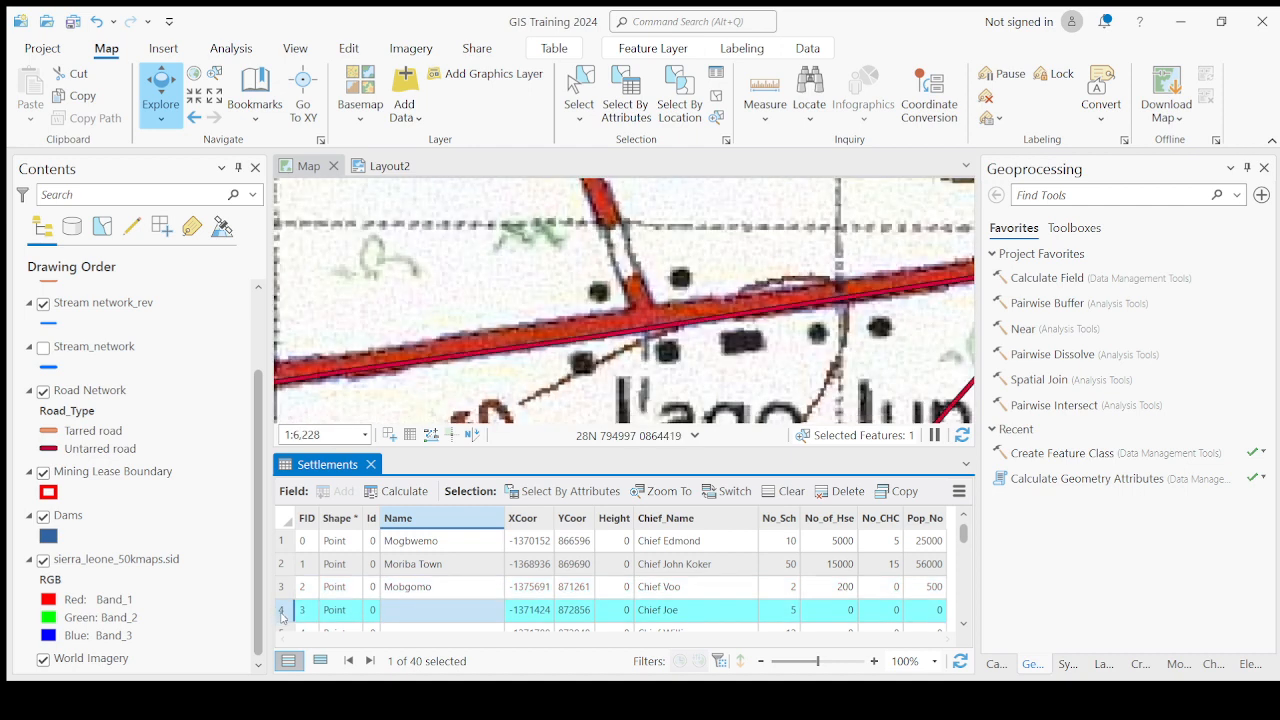
{"action": "left_click_drag", "start_coordinate": [625, 372], "coordinate": [600, 332]}
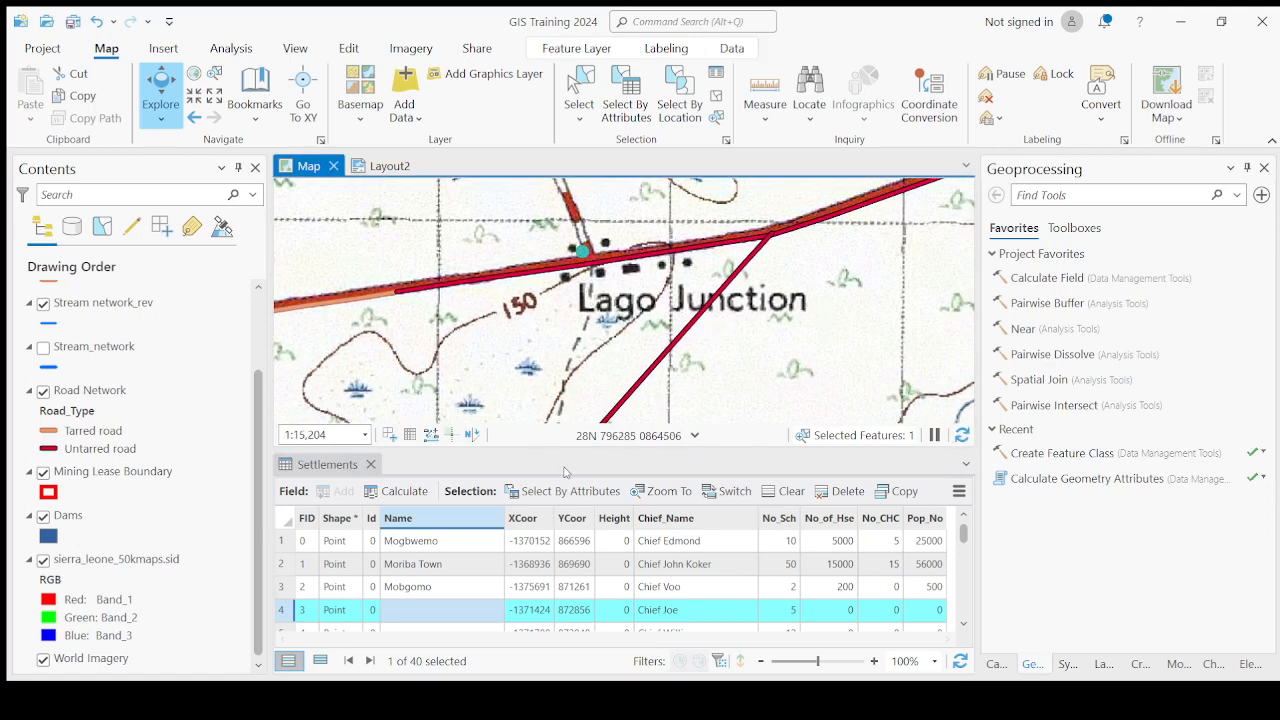
{"action": "double_click", "coordinate": [425, 612]}
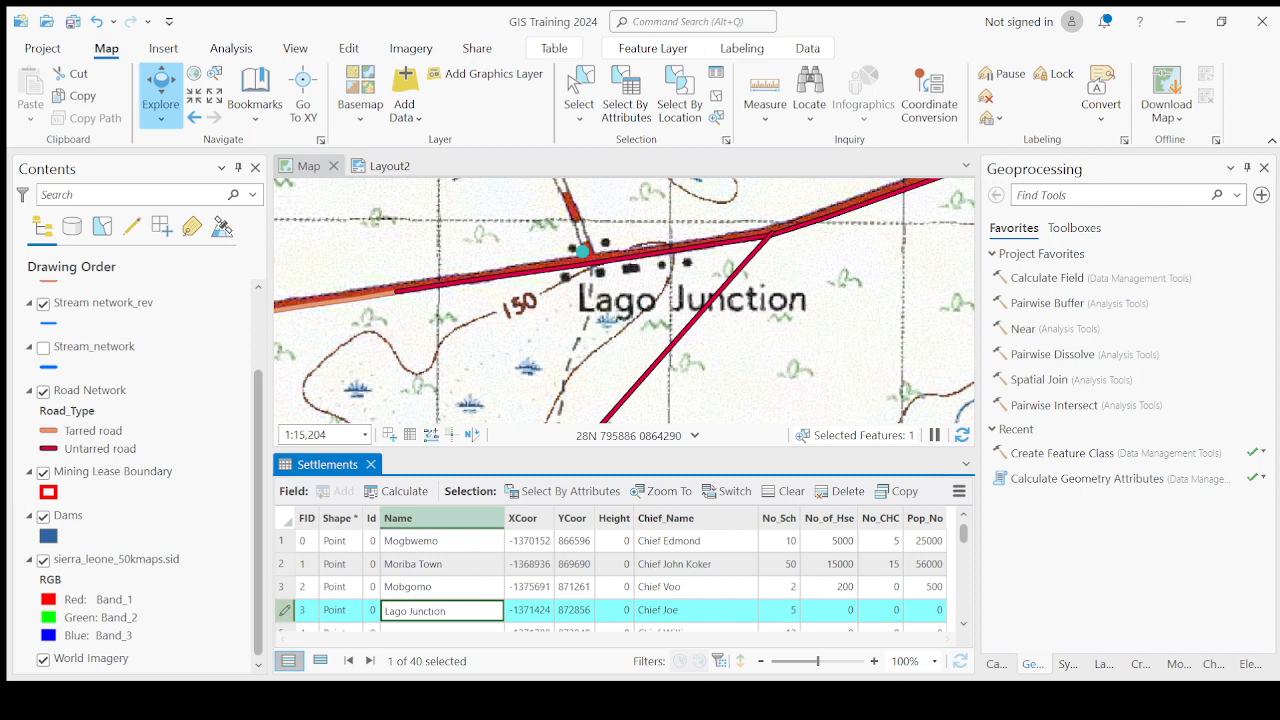
{"action": "key", "text": "Return"}
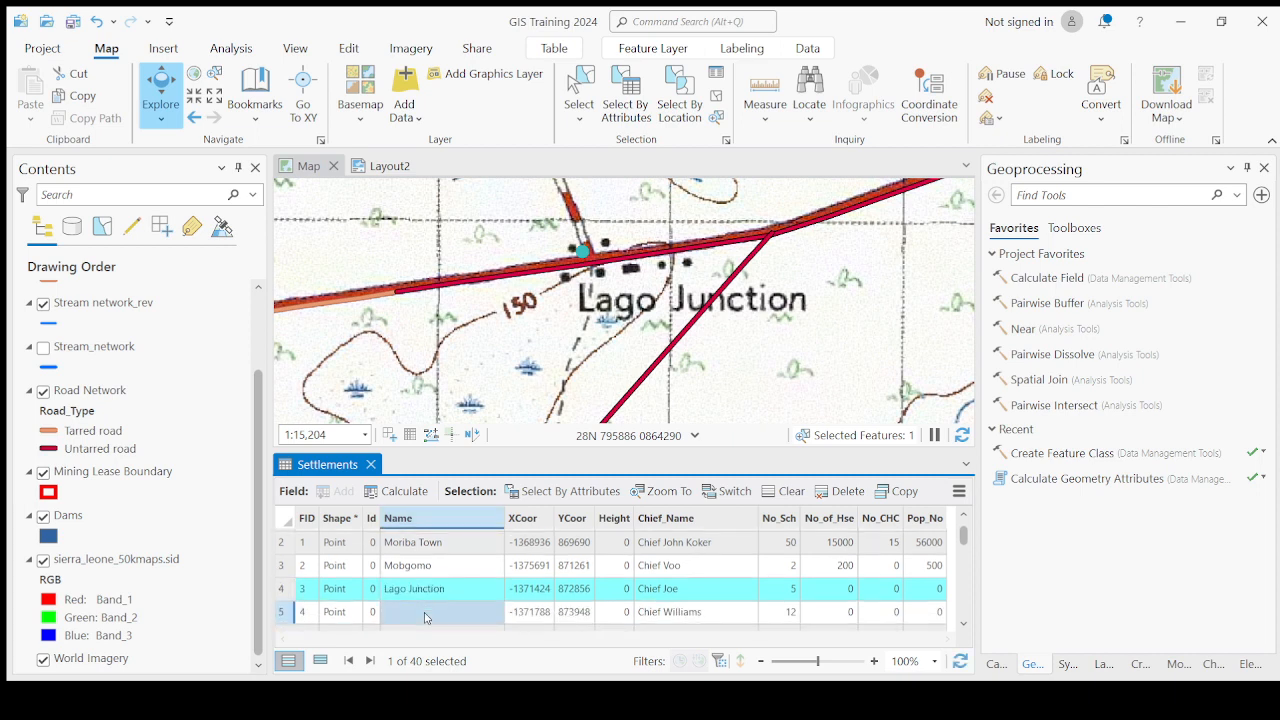
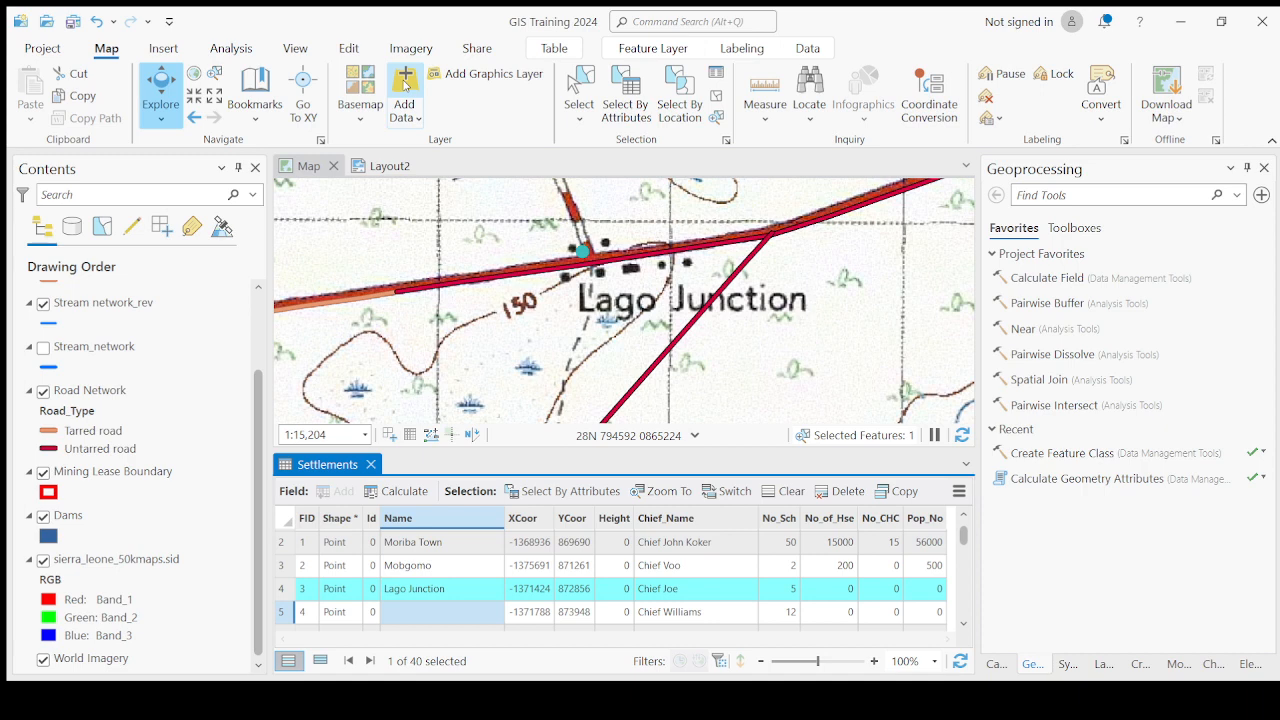
Start adding a data layer to the map.
{"action": "left_click", "coordinate": [408, 82]}
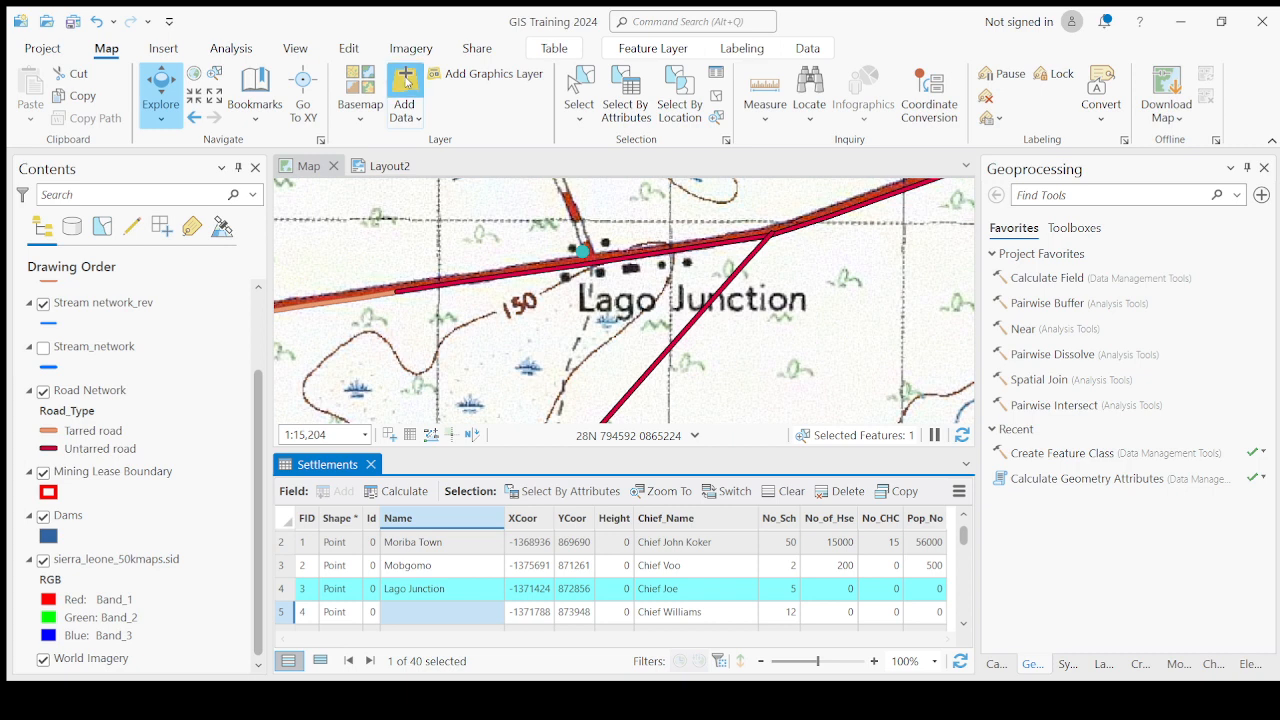